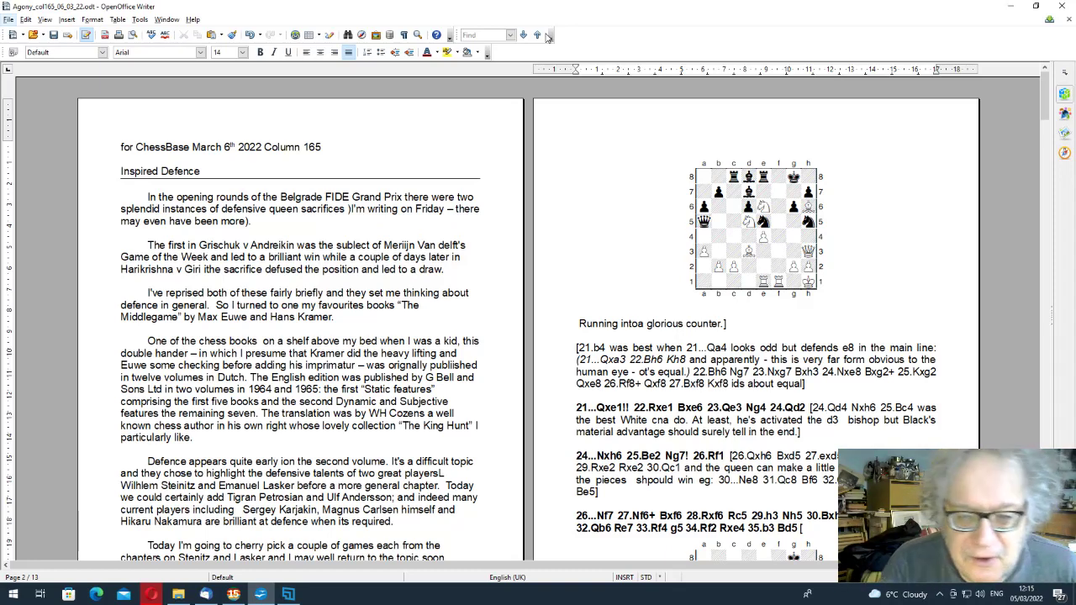
Switch to the Opera browser and look through the ChessBase article on Russian players' peace appeal, including the list of signatories
key(alt+Tab)
key(alt+Tab)
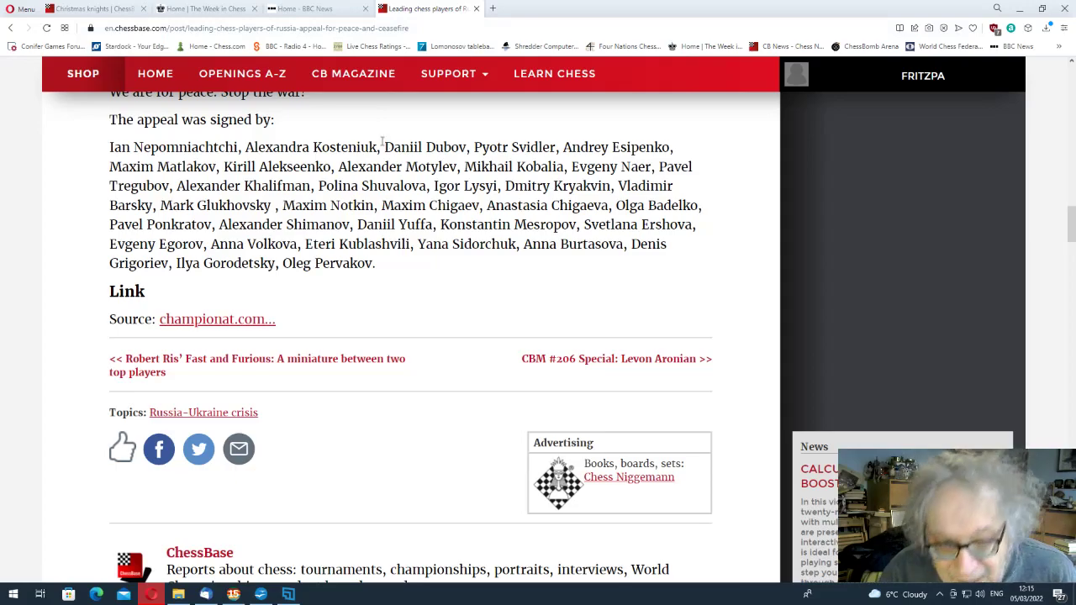
scroll(383, 145, up, 15)
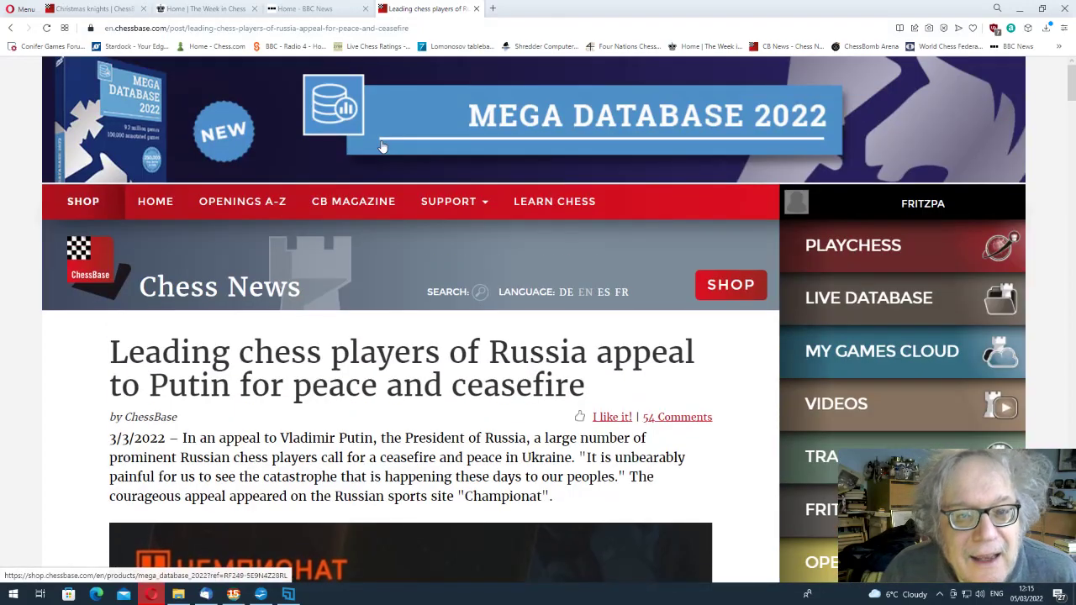
scroll(369, 429, down, 15)
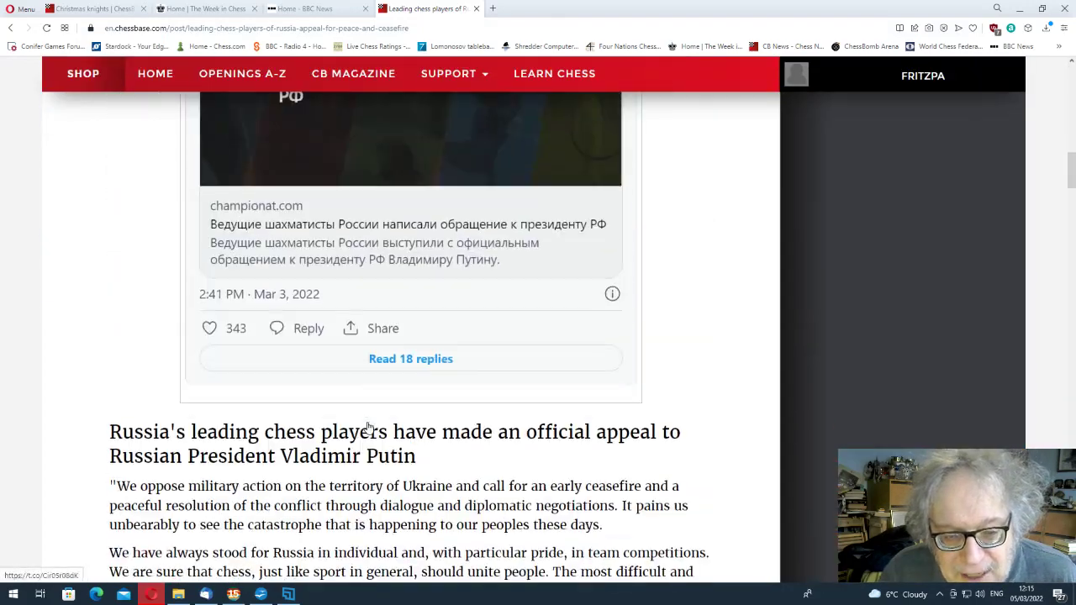
scroll(368, 429, down, 15)
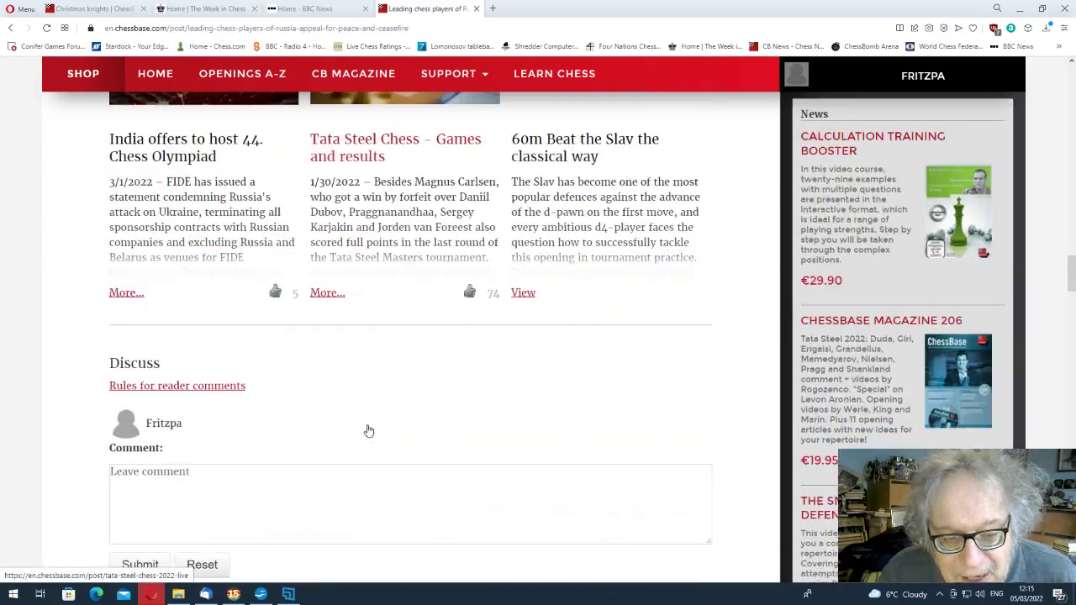
scroll(368, 431, down, 5)
scroll(368, 430, up, 9)
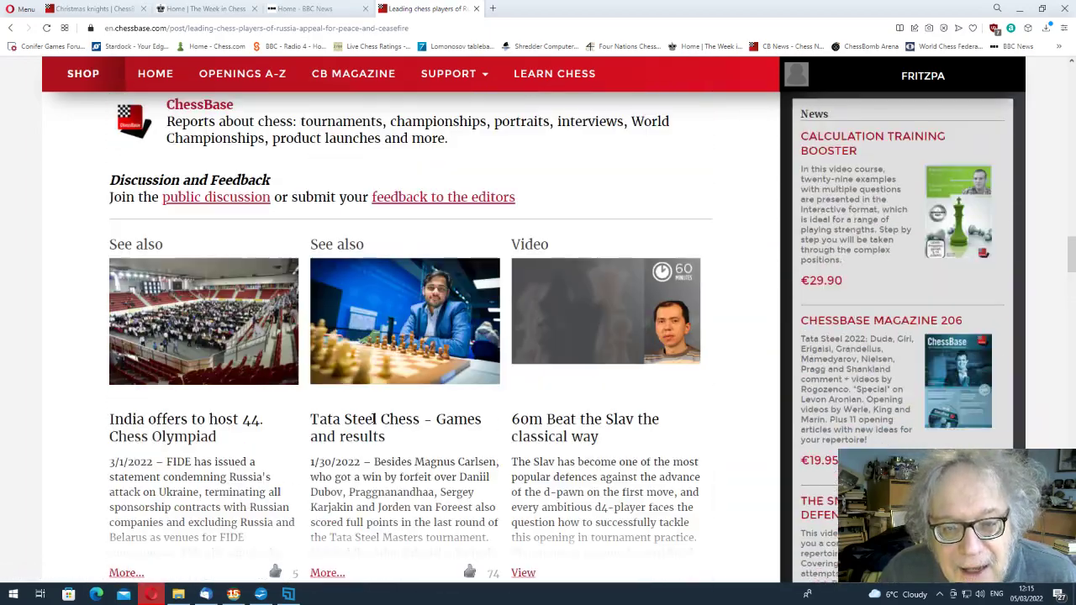
scroll(374, 420, up, 7)
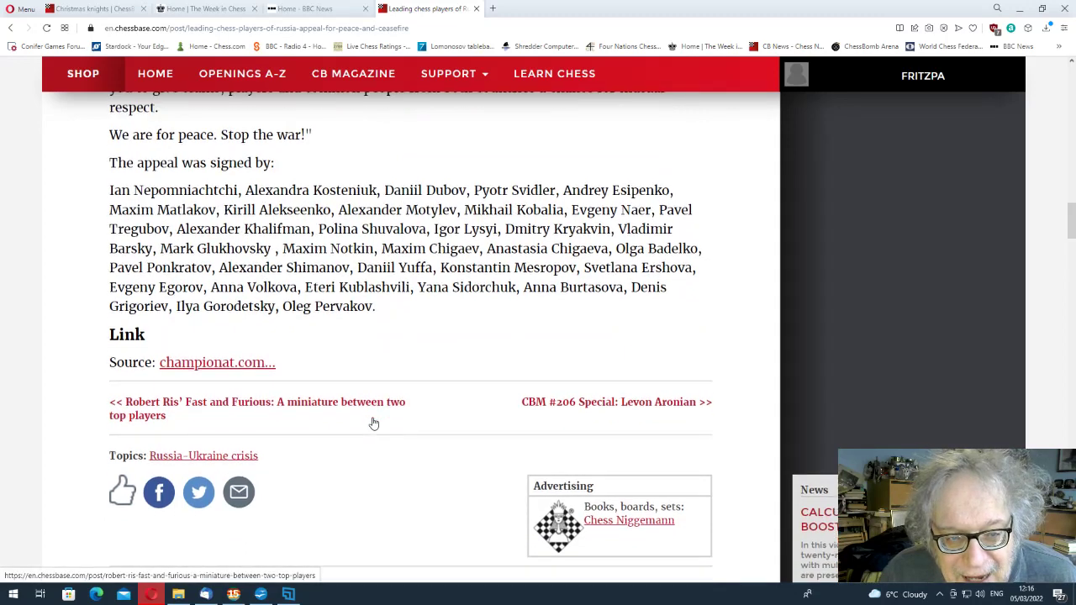
scroll(374, 423, down, 1)
scroll(374, 423, down, 1)
scroll(374, 422, up, 1)
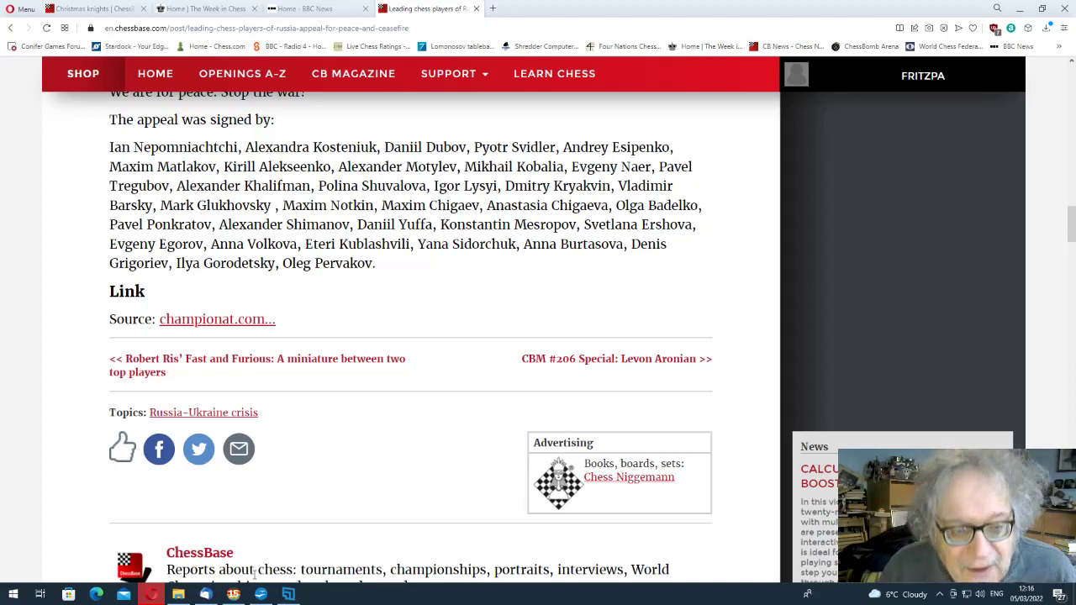
scroll(254, 574, down, 5)
Switch back to the column document in OpenOffice Writer and look over its introduction and first annotated games
key(alt+Tab)
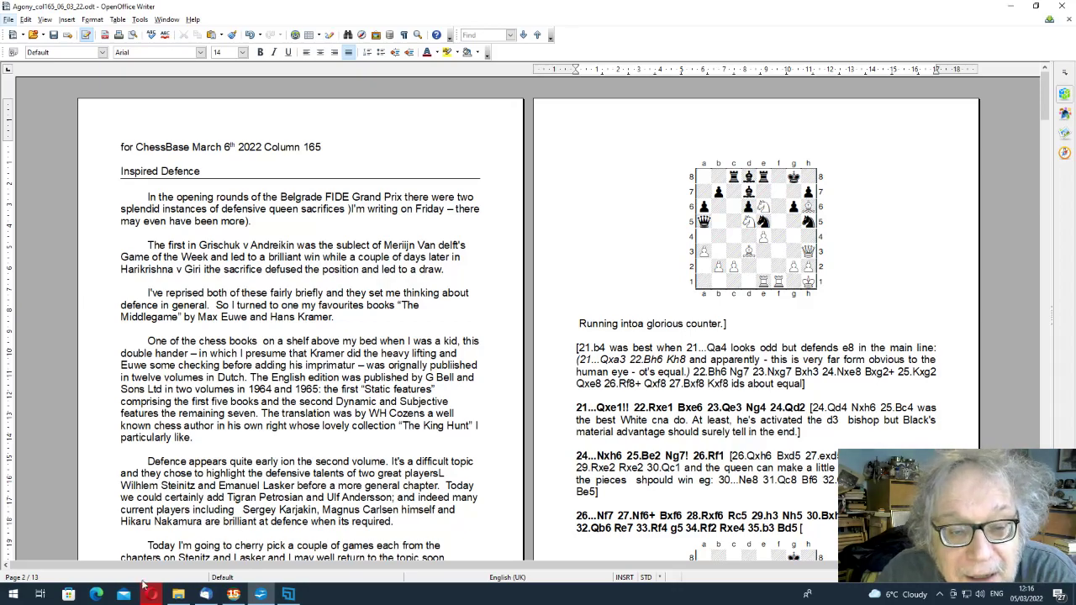
scroll(85, 493, down, 8)
scroll(91, 531, up, 8)
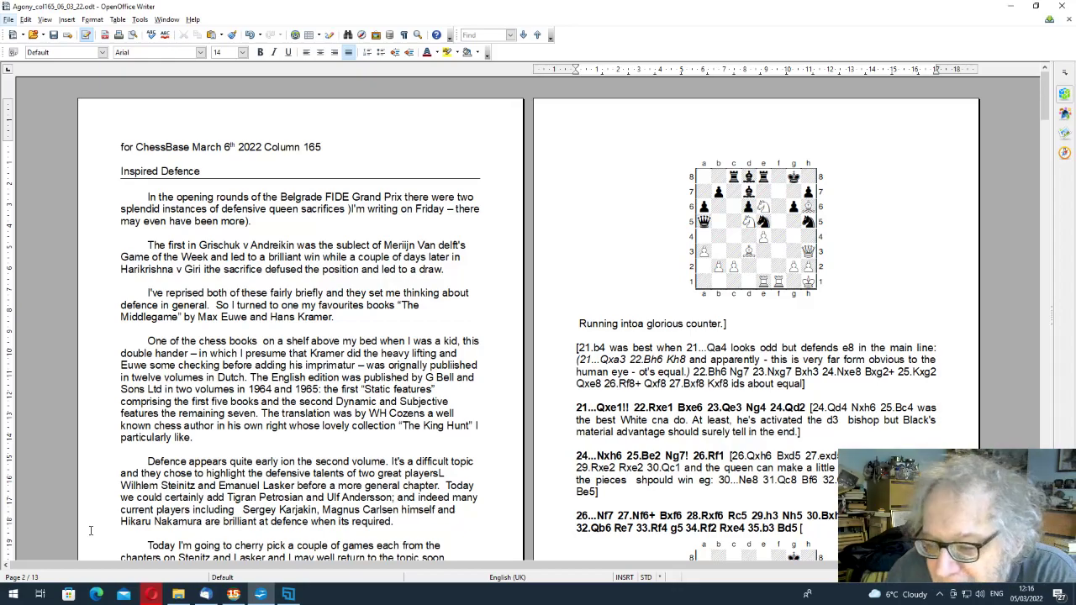
scroll(91, 530, down, 18)
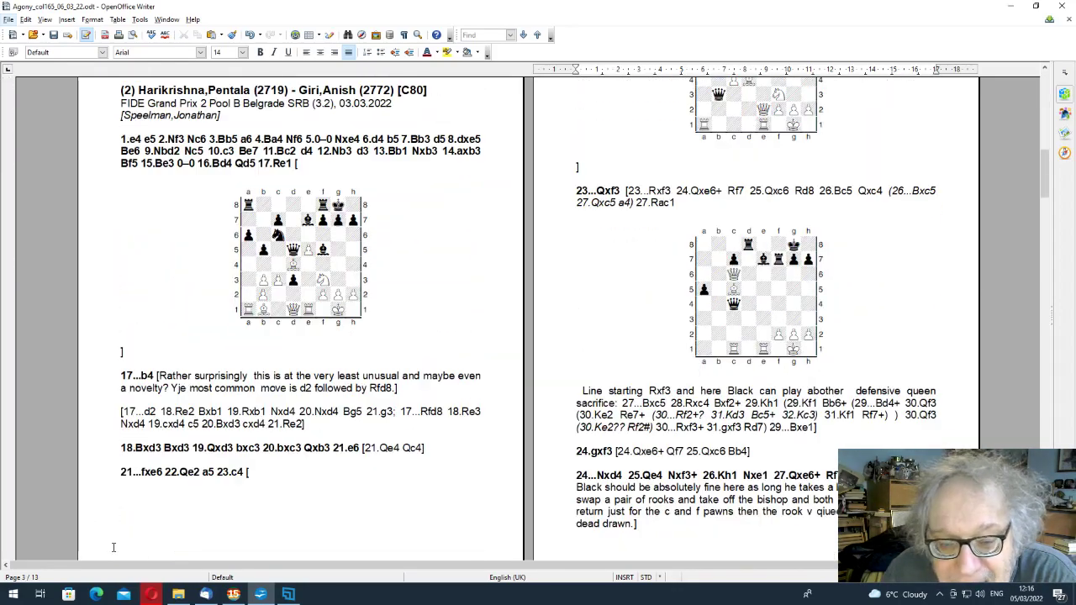
scroll(114, 548, down, 9)
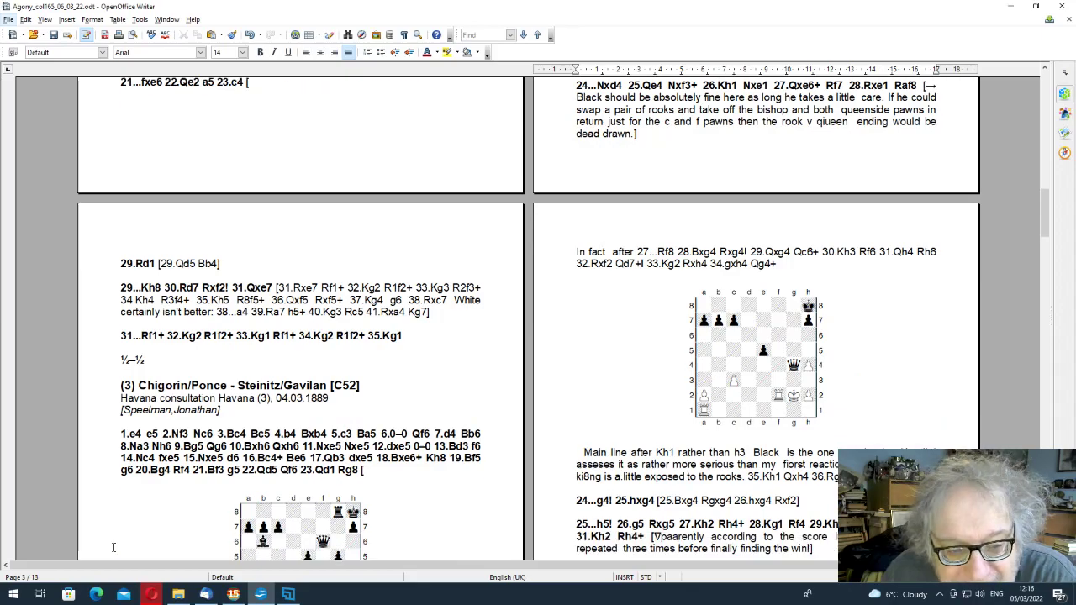
scroll(114, 548, up, 11)
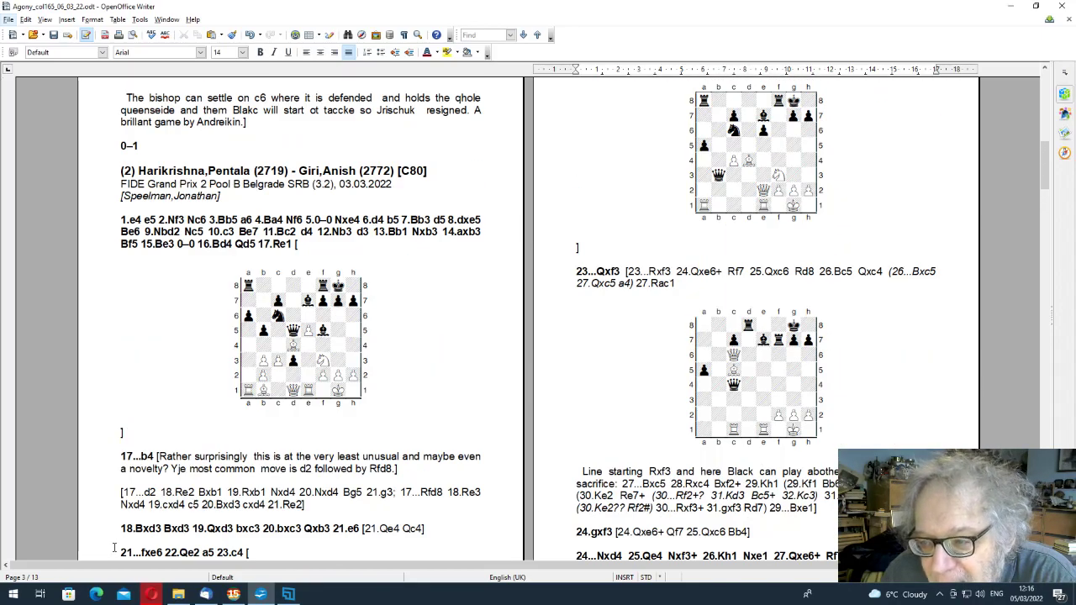
scroll(114, 548, up, 17)
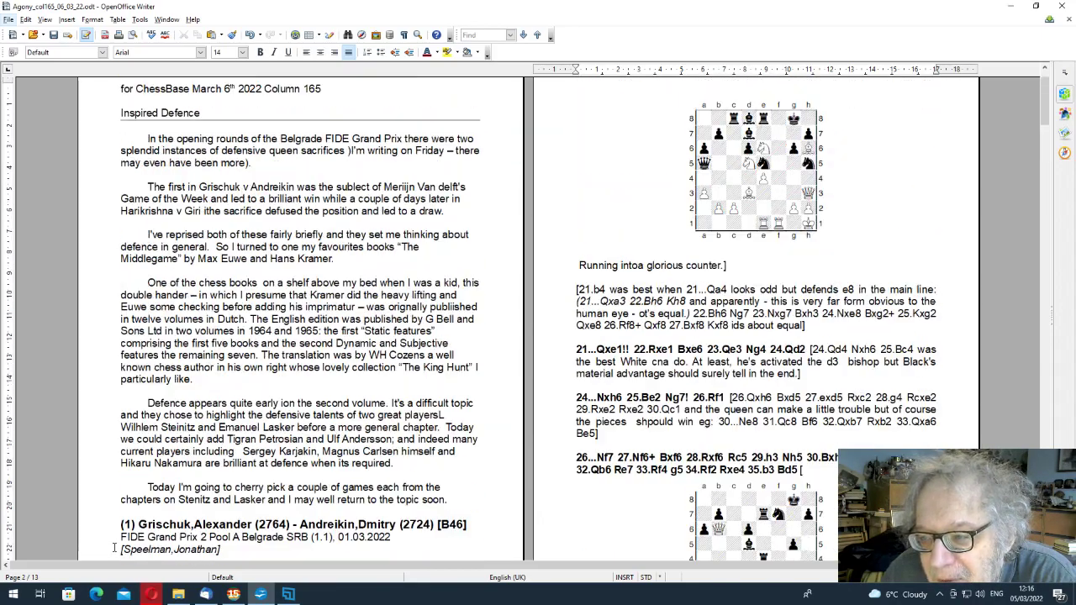
scroll(113, 547, down, 9)
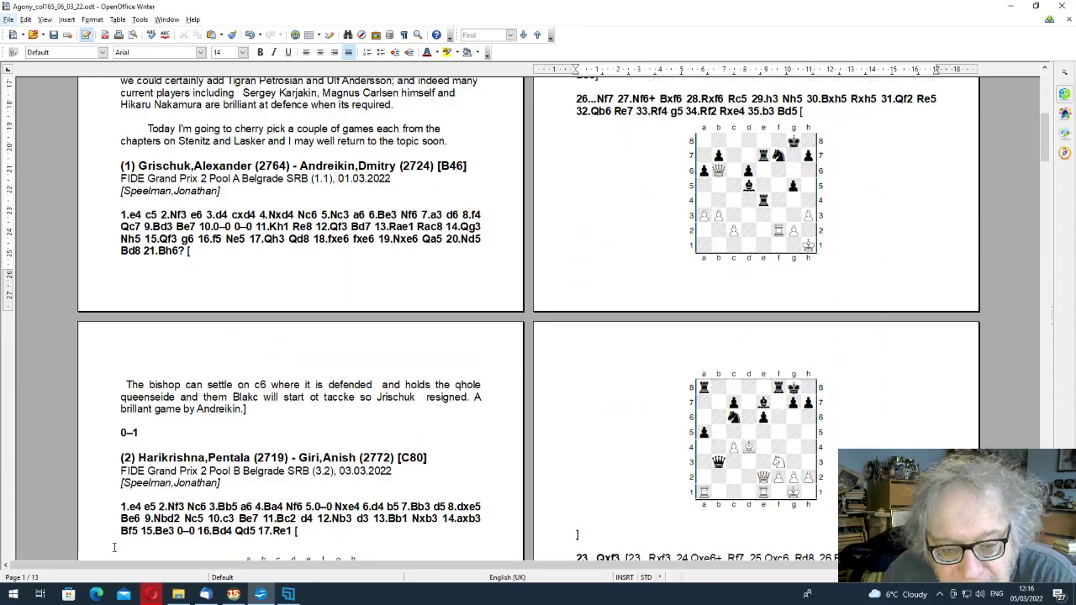
Review the Harikrishna–Giri game and the Steinitz games in the column, ending back at the start of the document
scroll(113, 548, down, 3)
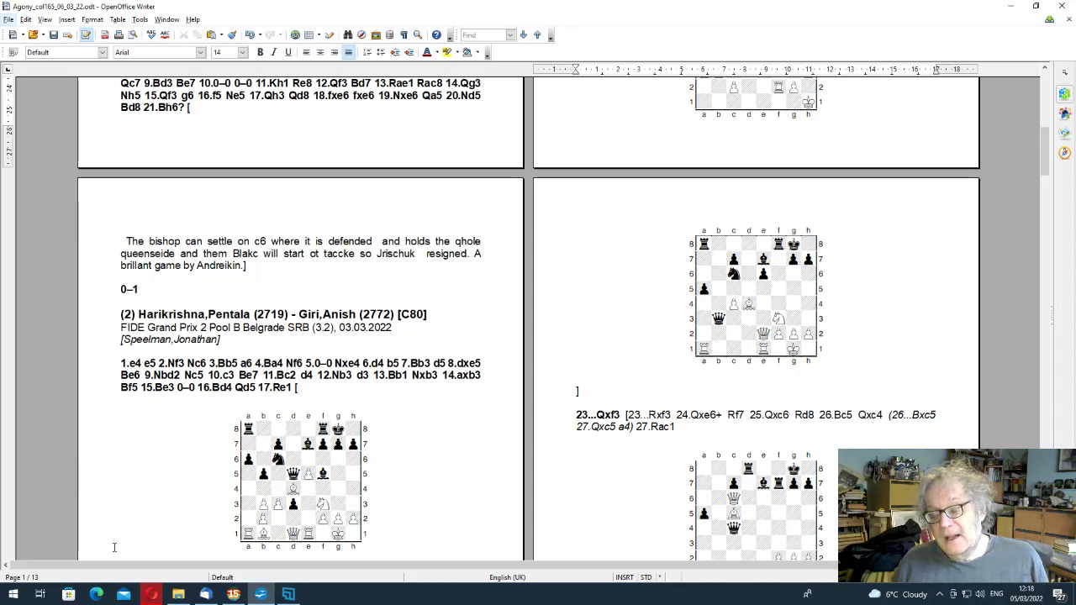
scroll(117, 547, down, 7)
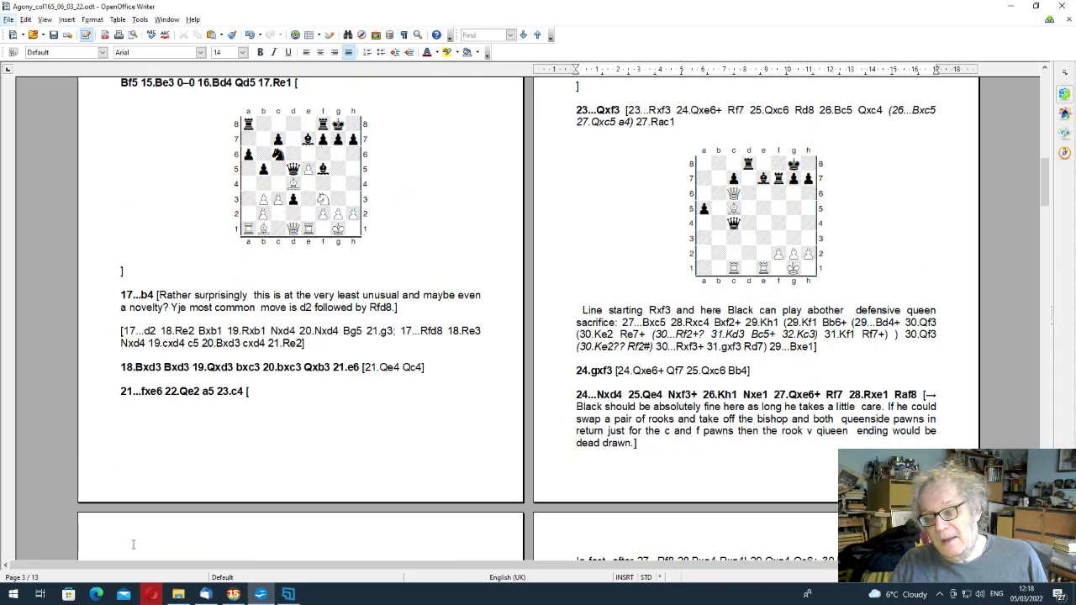
scroll(133, 544, down, 1)
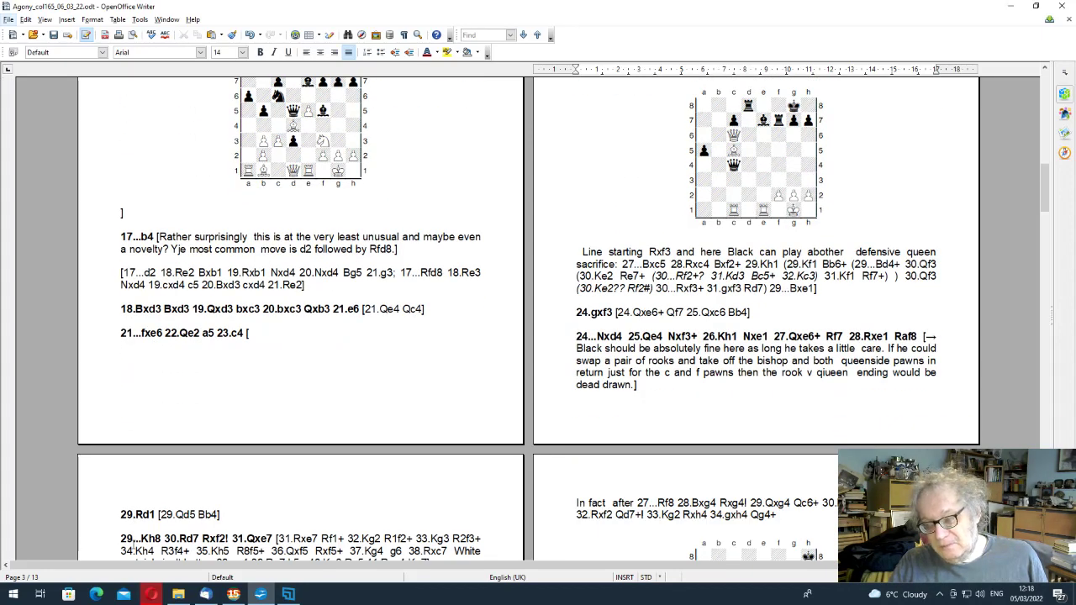
scroll(132, 545, down, 5)
scroll(133, 545, down, 6)
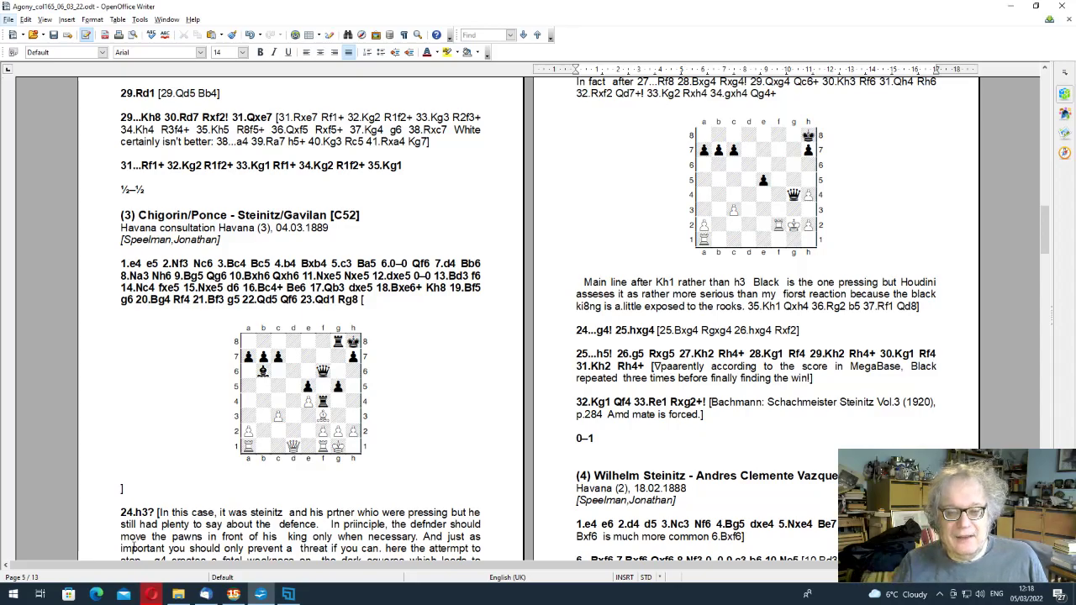
scroll(285, 386, down, 6)
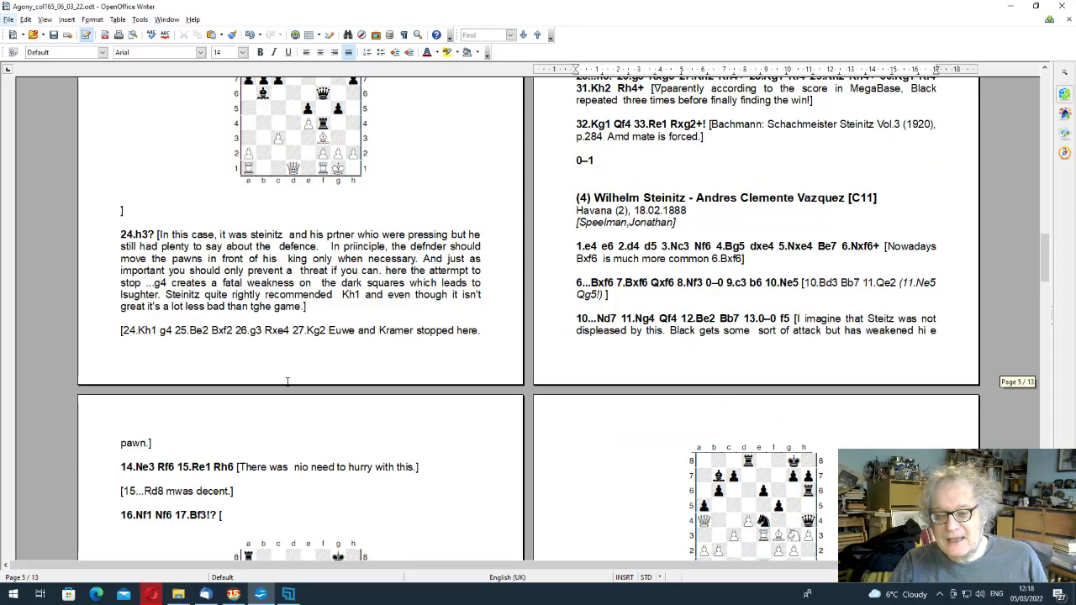
scroll(286, 387, up, 9)
scroll(286, 385, up, 10)
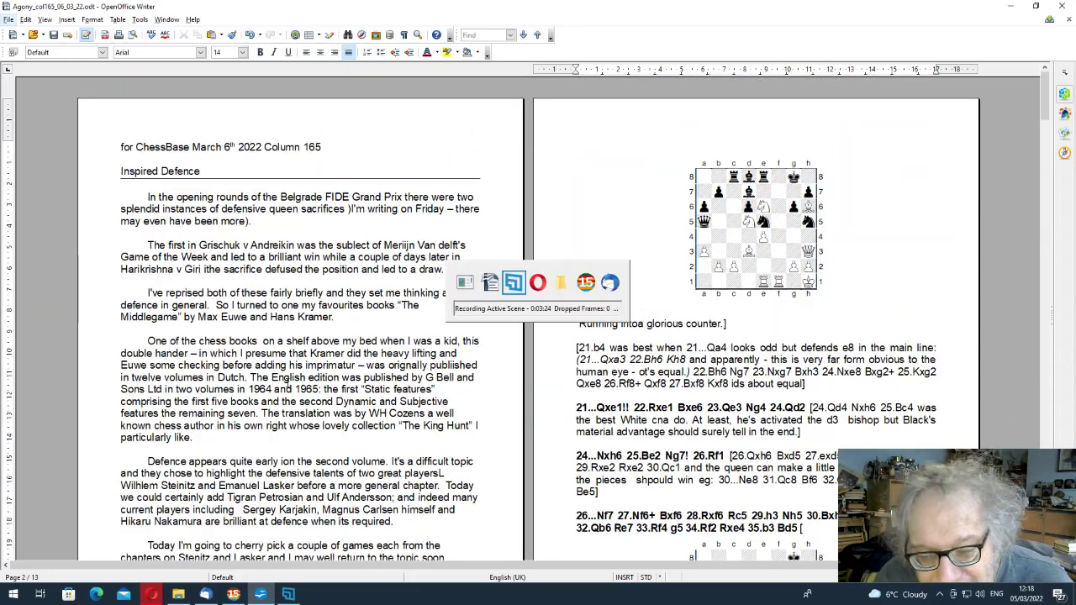
Switch to ChessBase 15 and load the first game, Grischuk–Andreikin, from the col165.pgn database
key(alt+Tab)
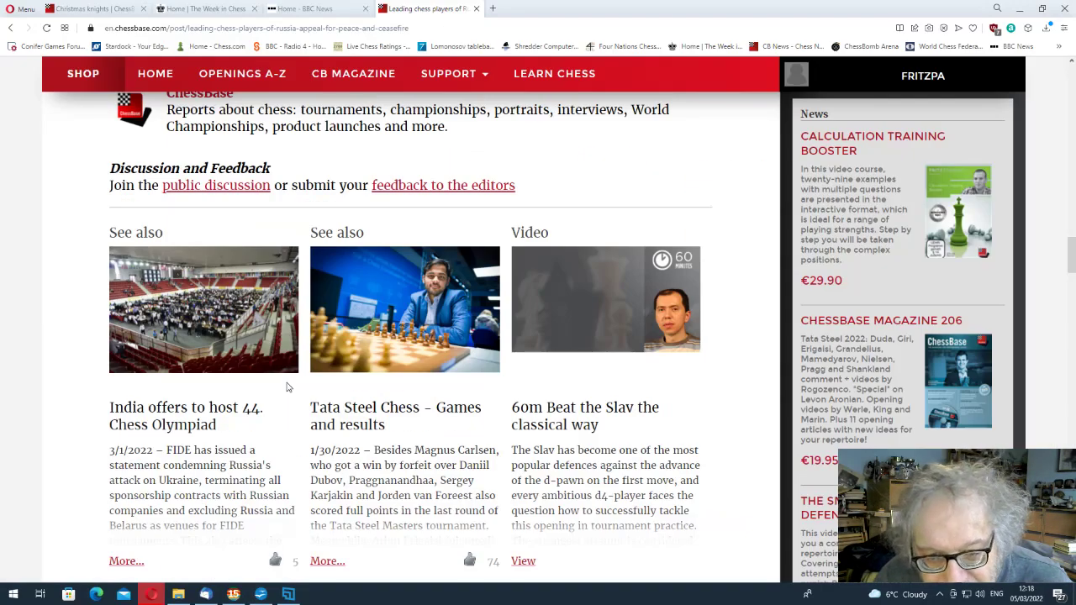
key(alt+Tab)
key(alt+Tab)
key(alt+Tab)
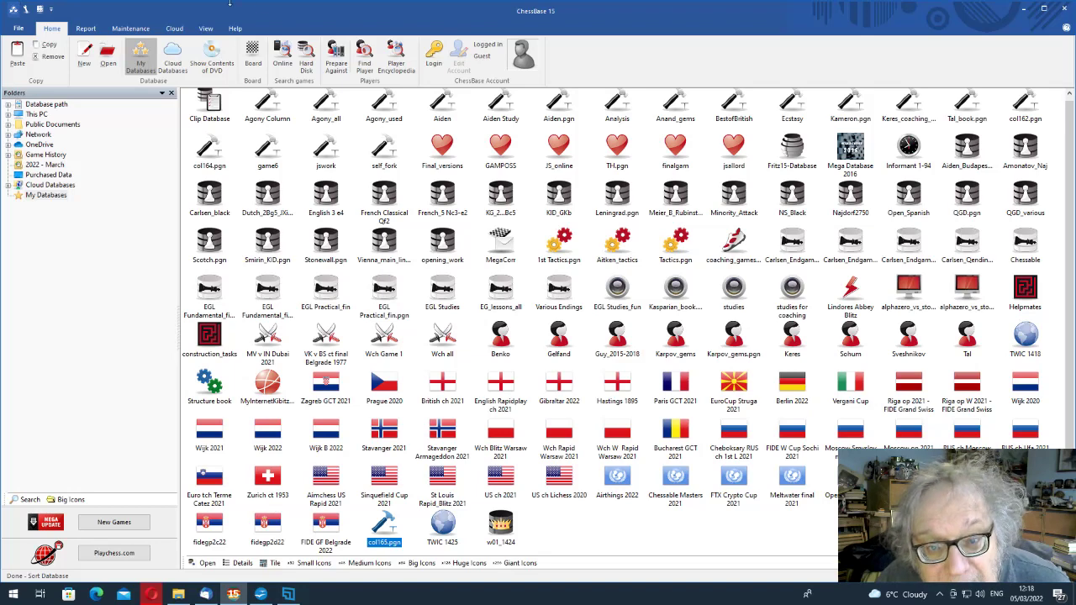
double_click(386, 529)
key(Home)
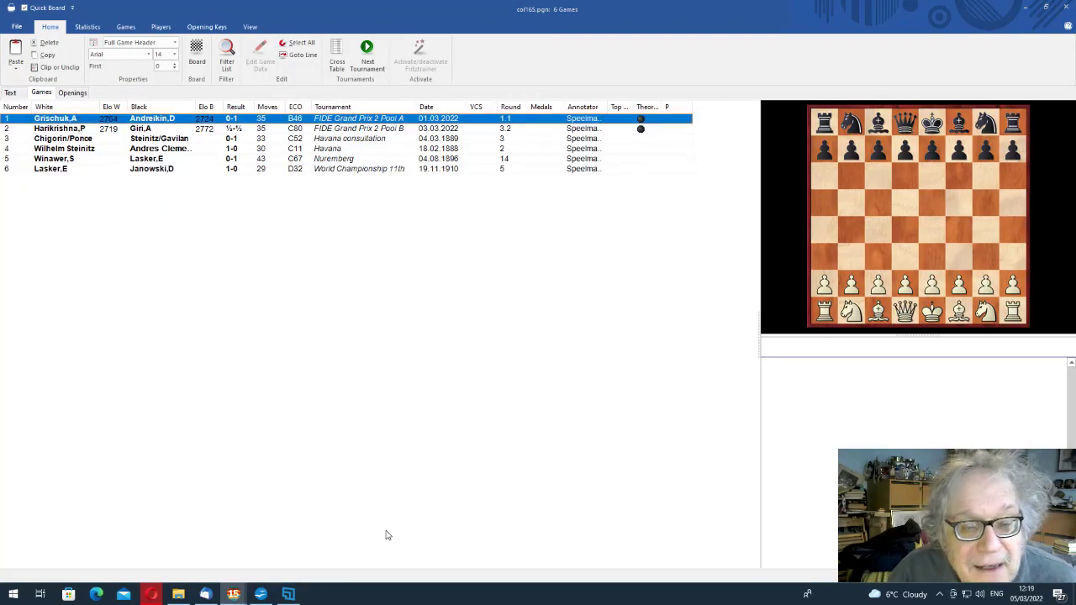
key(Return)
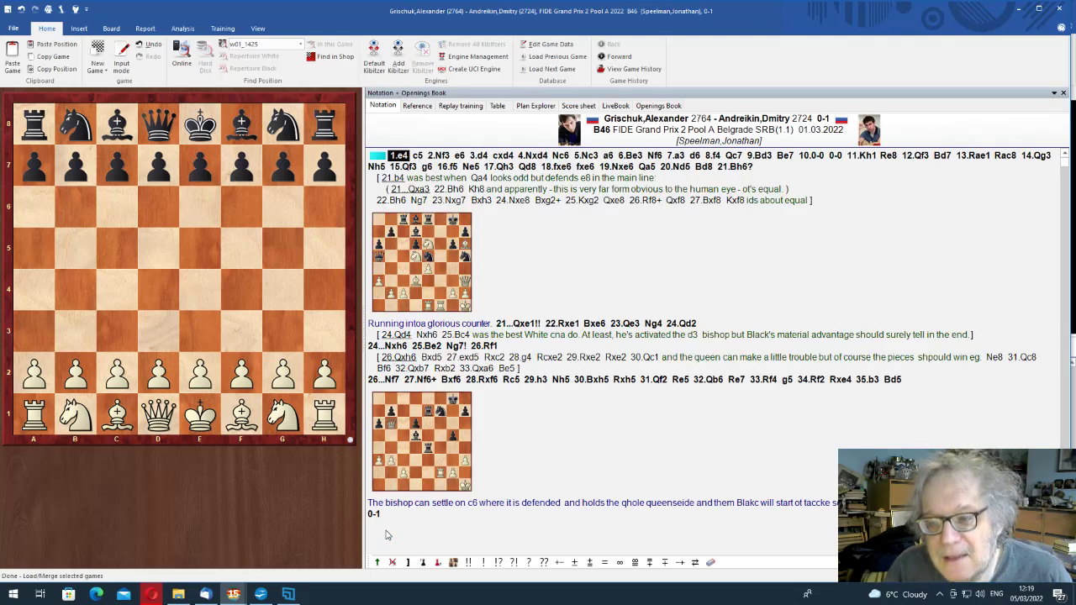
Play through the Grischuk–Andreikin game on the board from the starting position to 14.Qg3
key(Right)
key(Right)
key(Right)
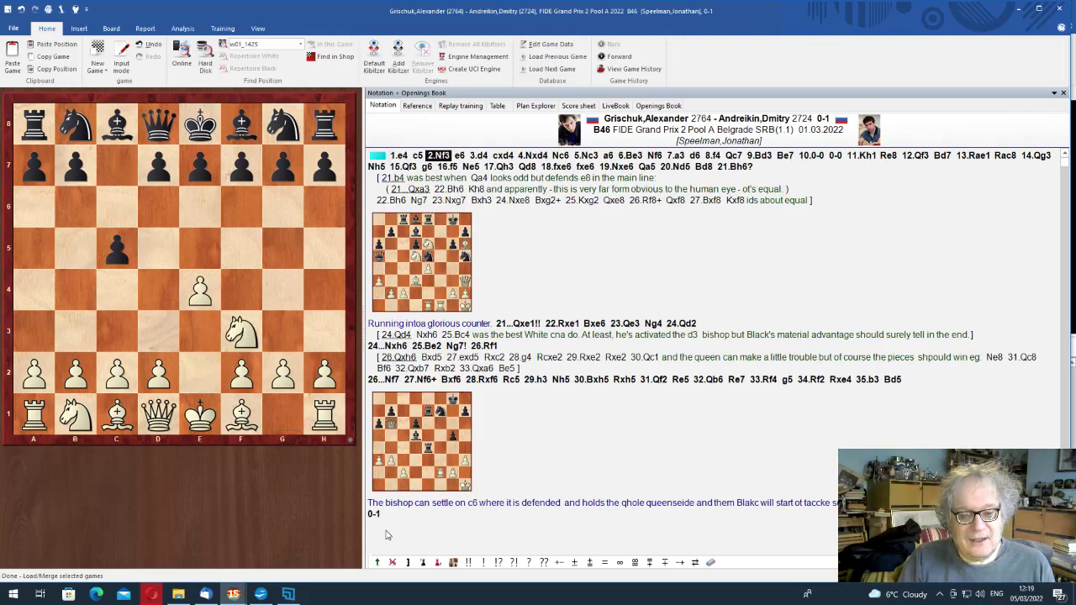
key(Right)
key(Right)
key(Right)
key(Right)
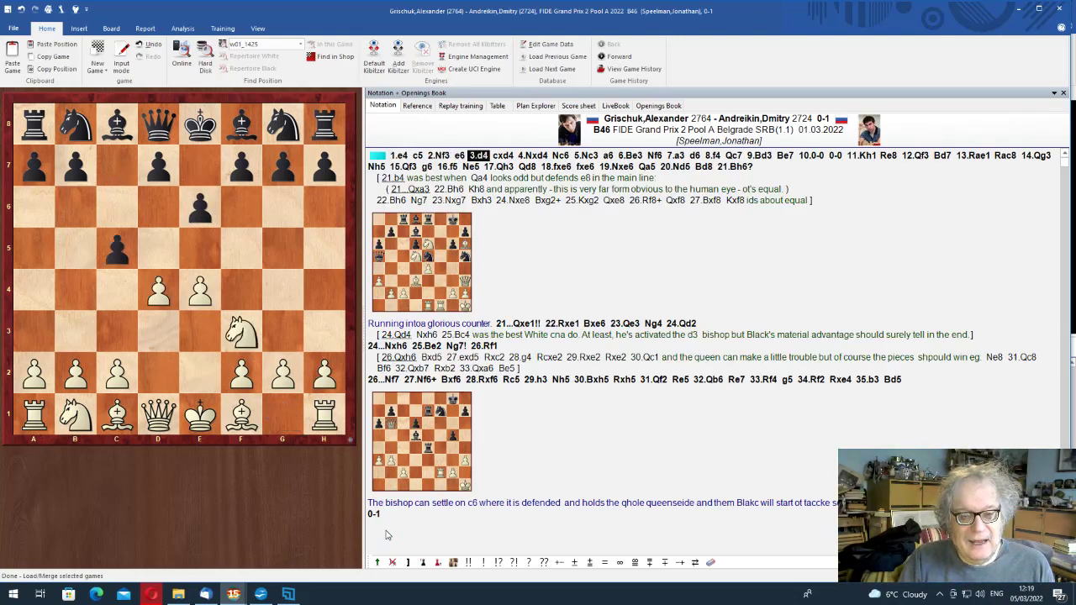
key(Right)
key(Right)
key(Right)
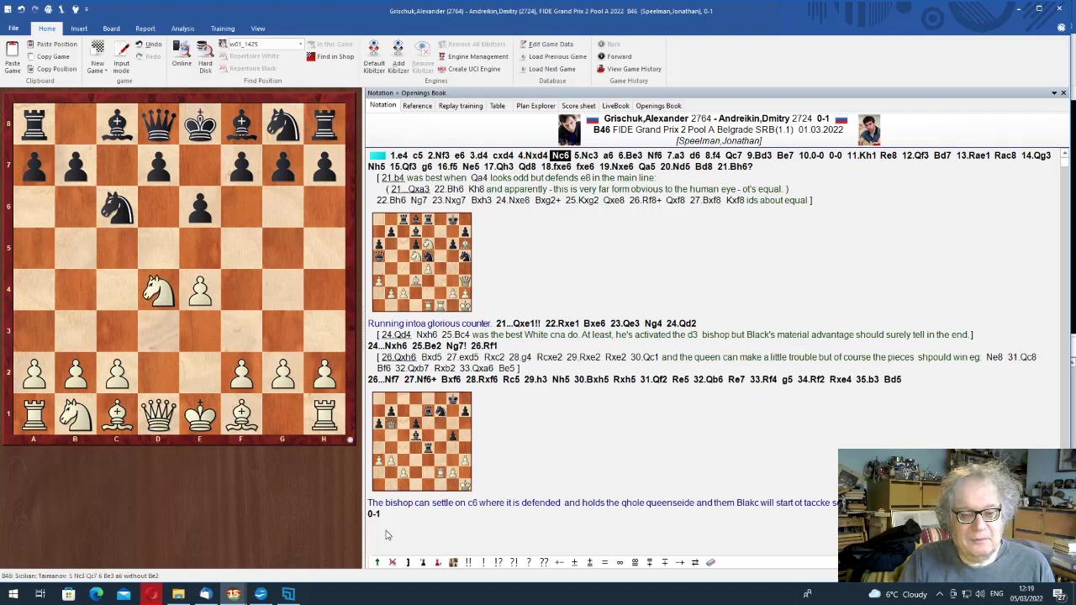
key(Right)
key(Right)
key(Right)
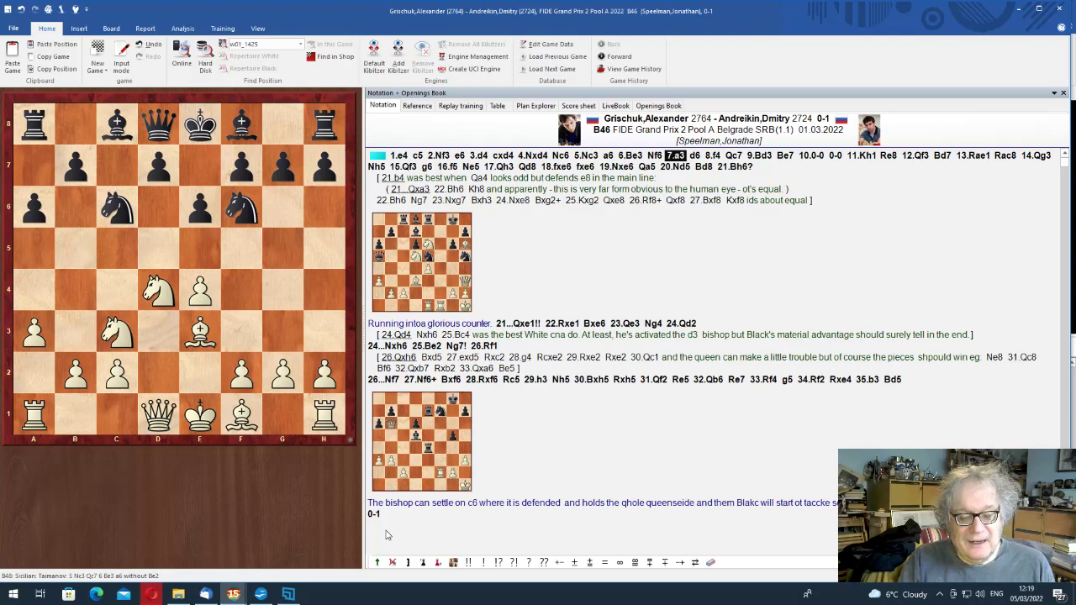
key(Right)
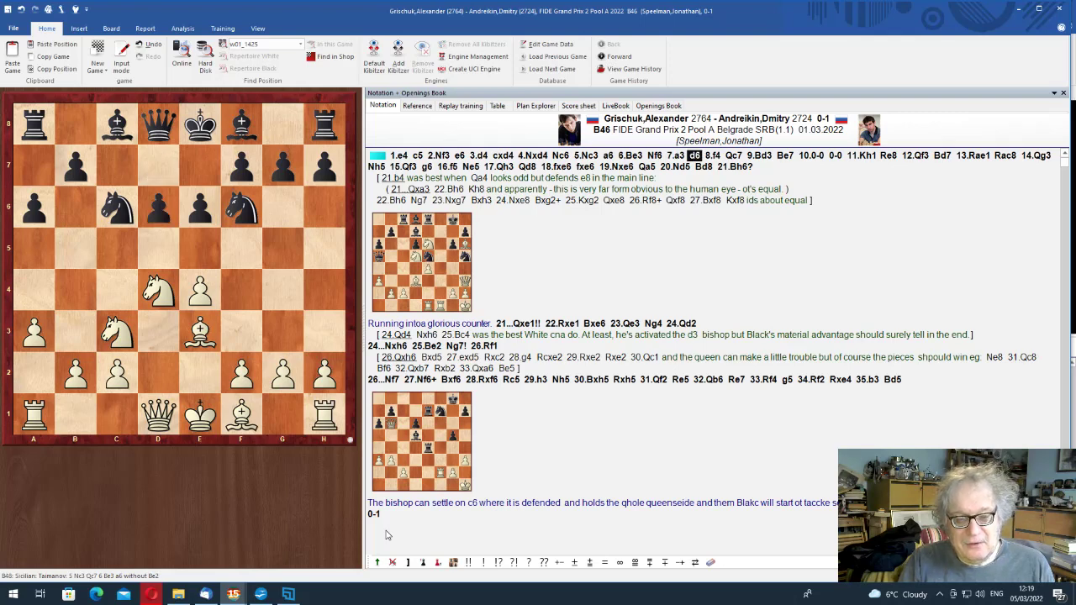
key(Right)
key(Right)
key(Right)
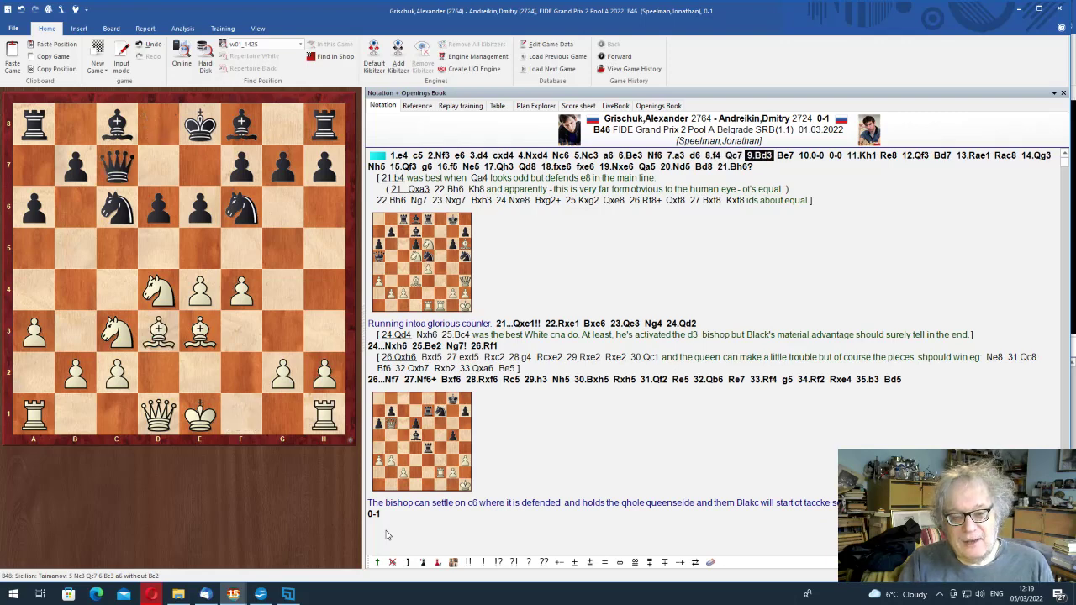
key(Right)
key(Right)
key(Right)
key(Right)
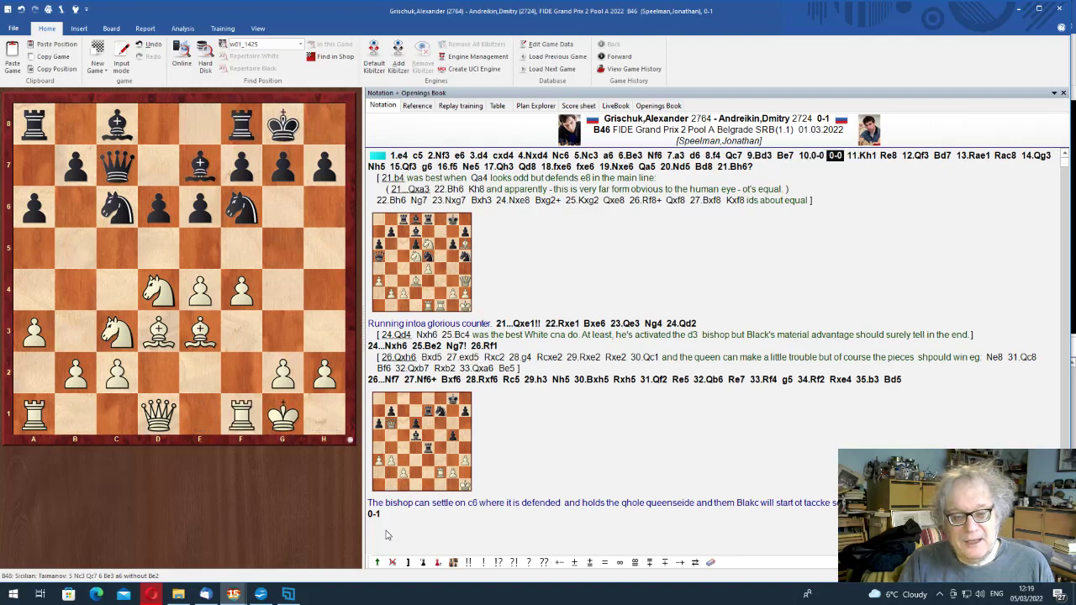
key(Right)
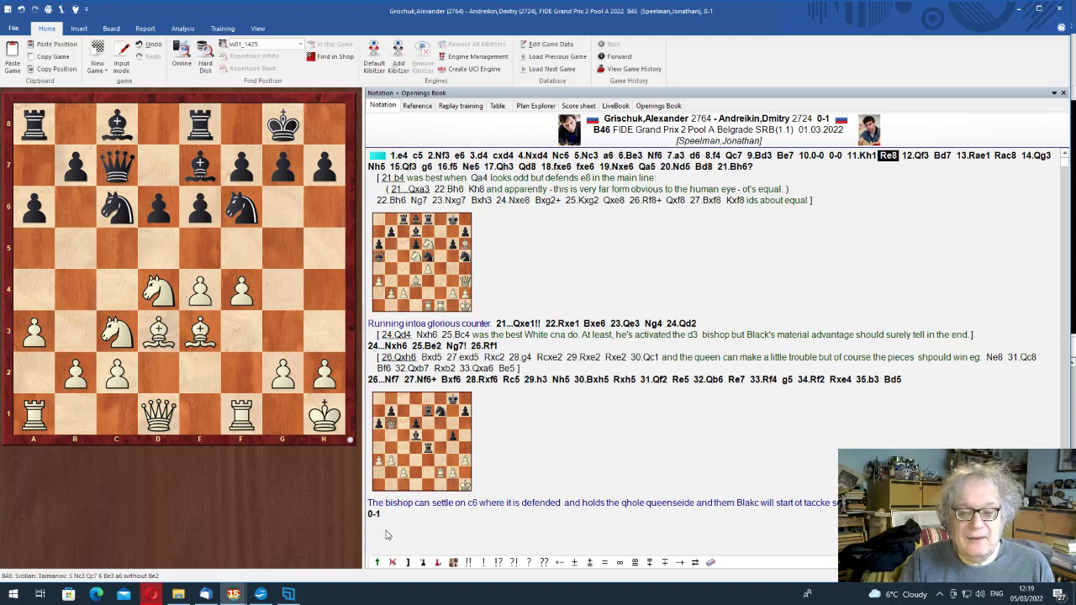
key(Right)
key(Right)
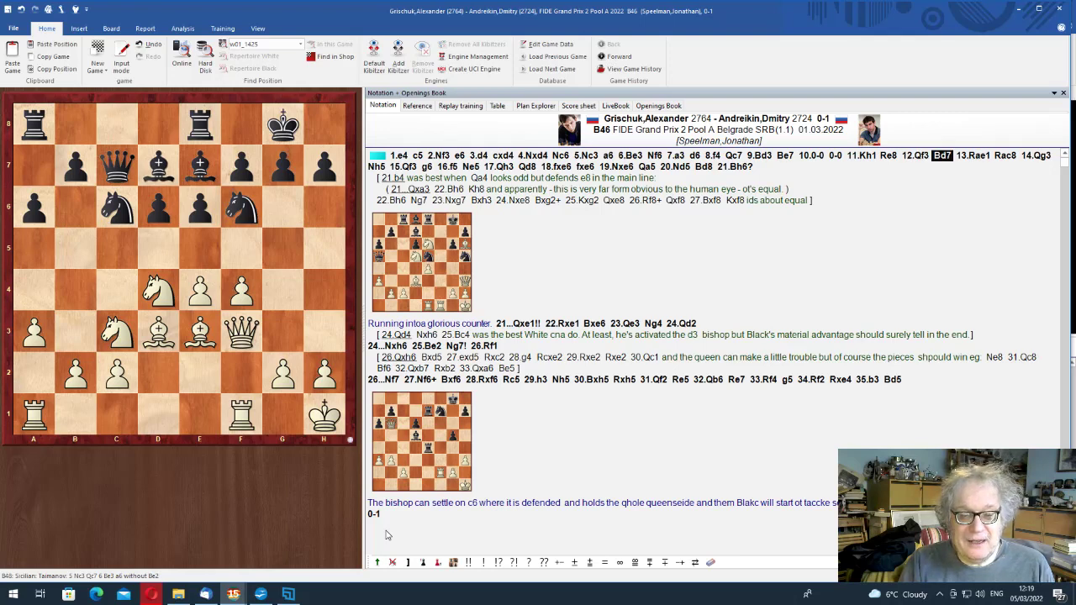
key(Right)
key(Right)
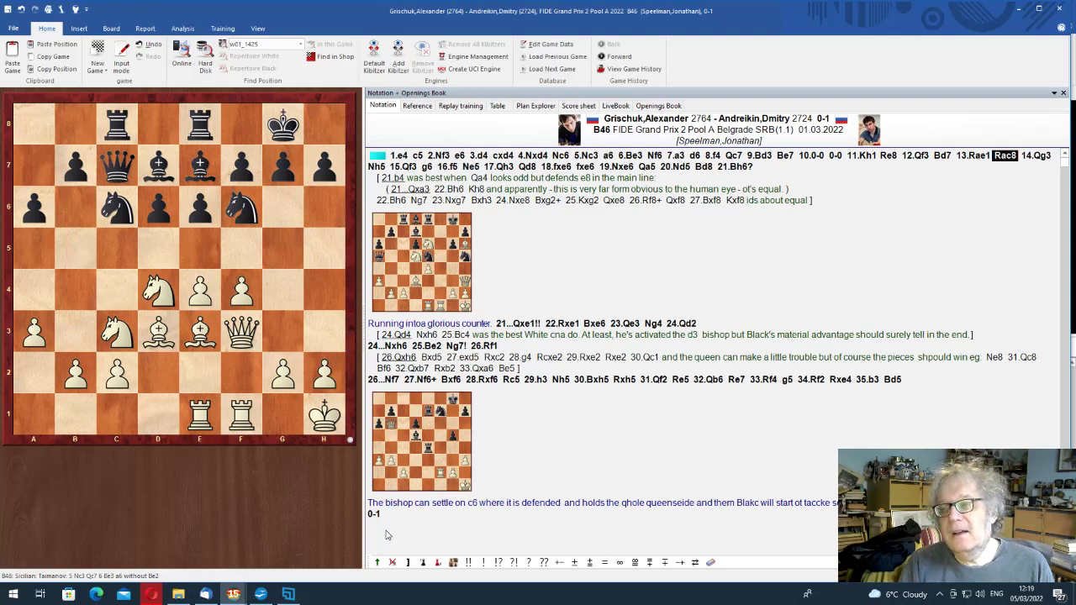
key(Right)
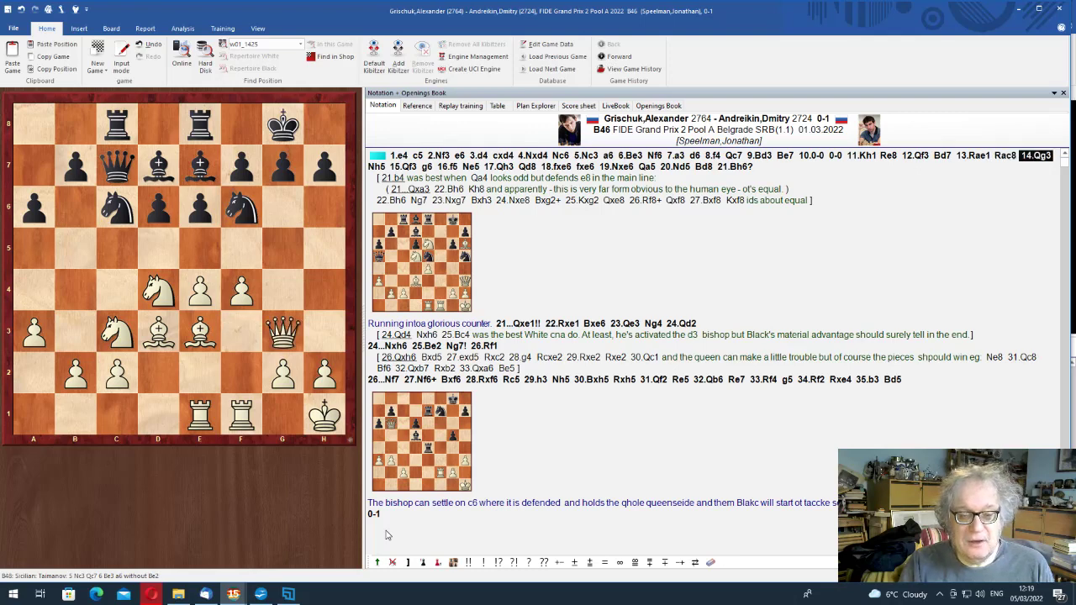
Advance the game to 15.Qf3 and enter 15...Nf6 as an alternative to the game move
key(Right)
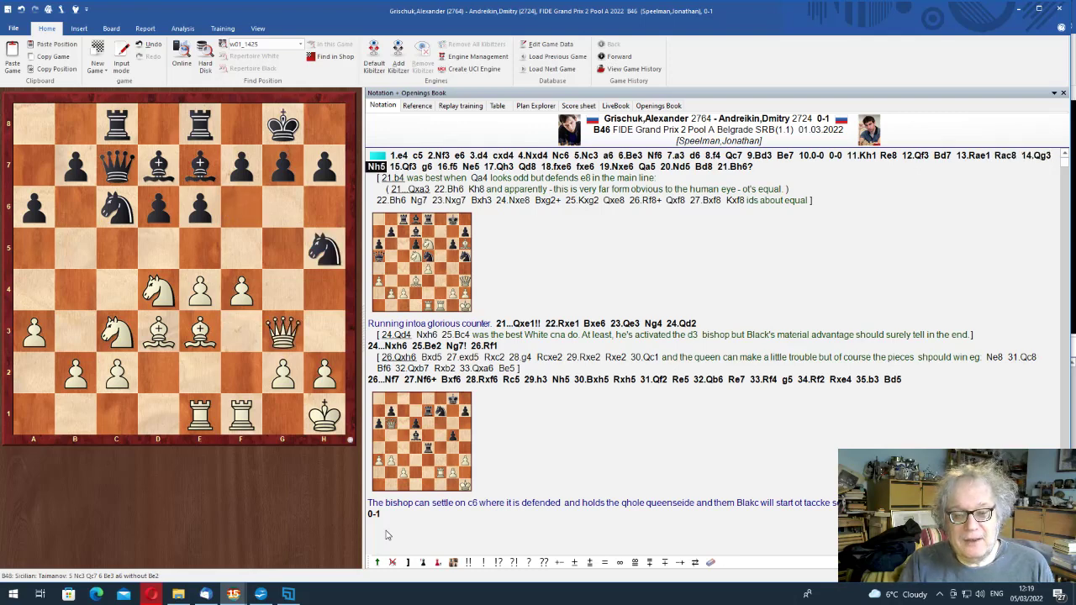
key(Right)
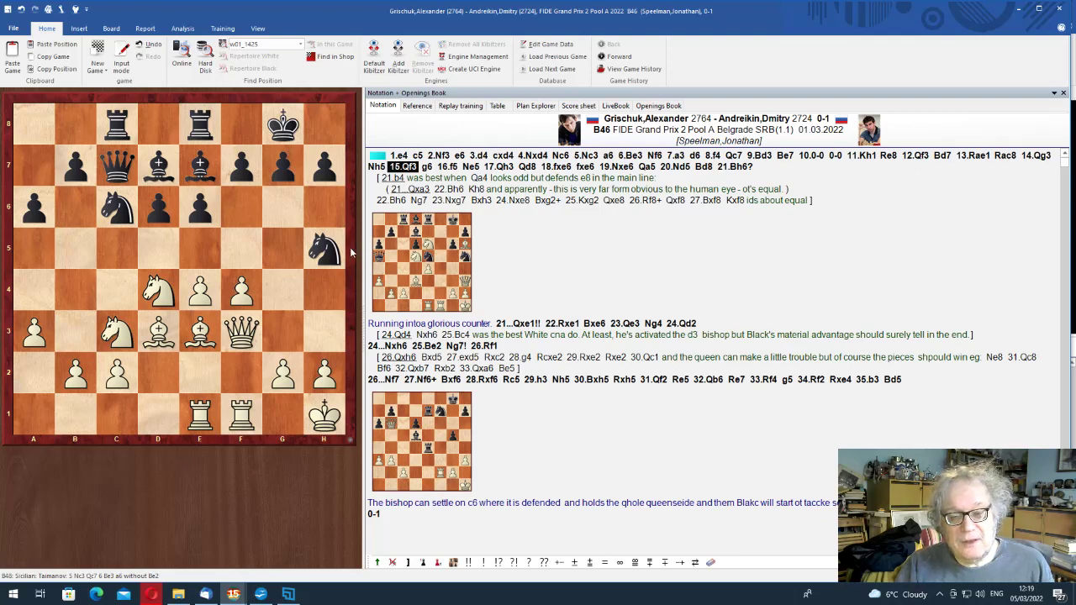
drag(335, 252, 244, 208)
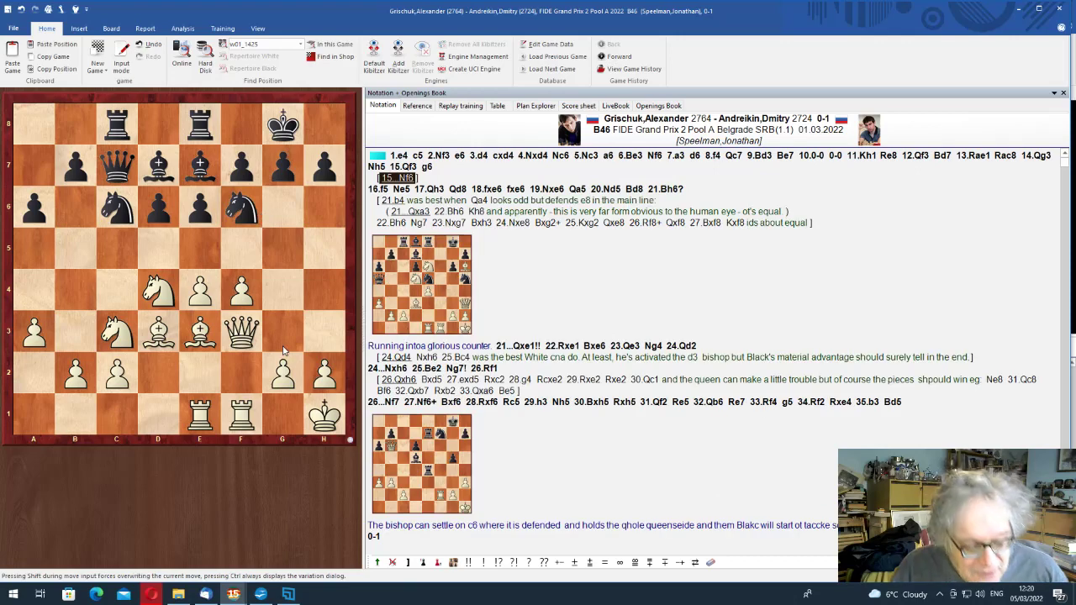
Start the default kibitzer engine and extend the 15...Nf6 variation with 16.g4 Nxd4 17.Bxd4 e5
key(alt+F2)
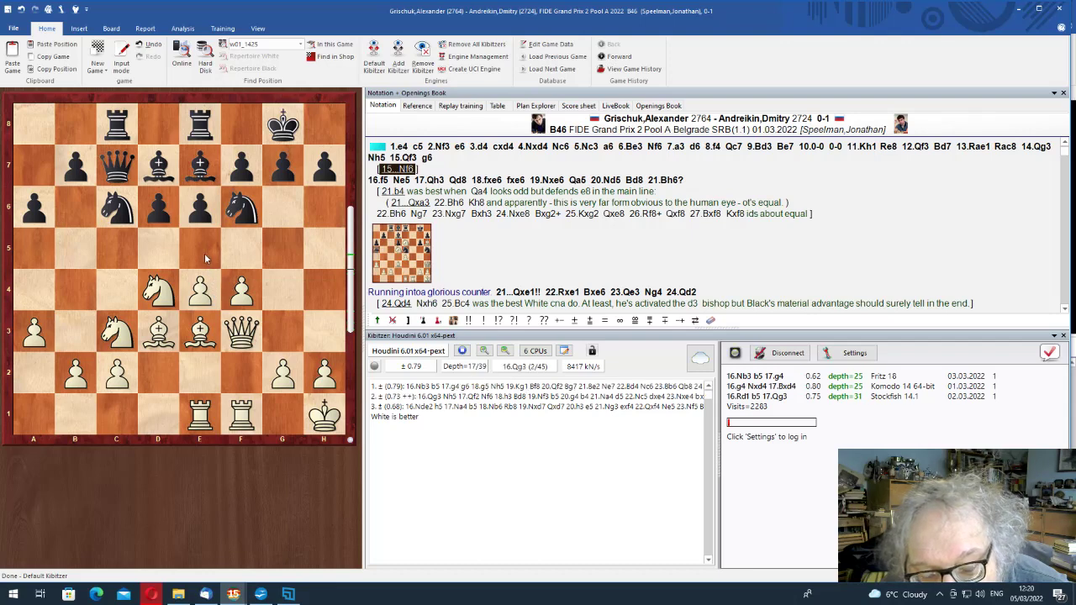
click(284, 371)
click(286, 294)
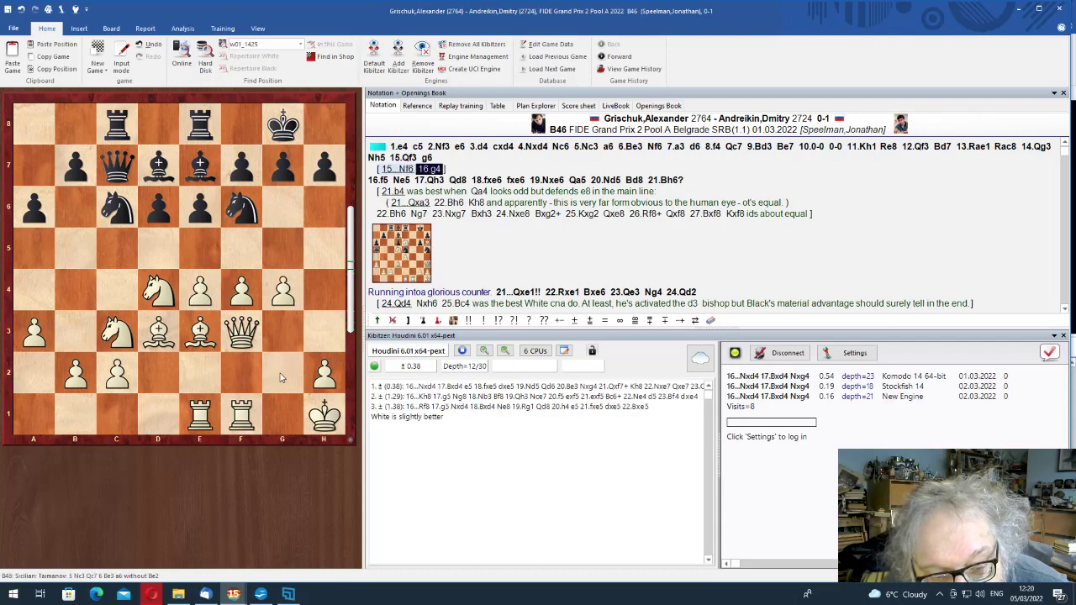
click(115, 208)
click(143, 294)
click(195, 326)
click(158, 292)
click(200, 206)
click(199, 248)
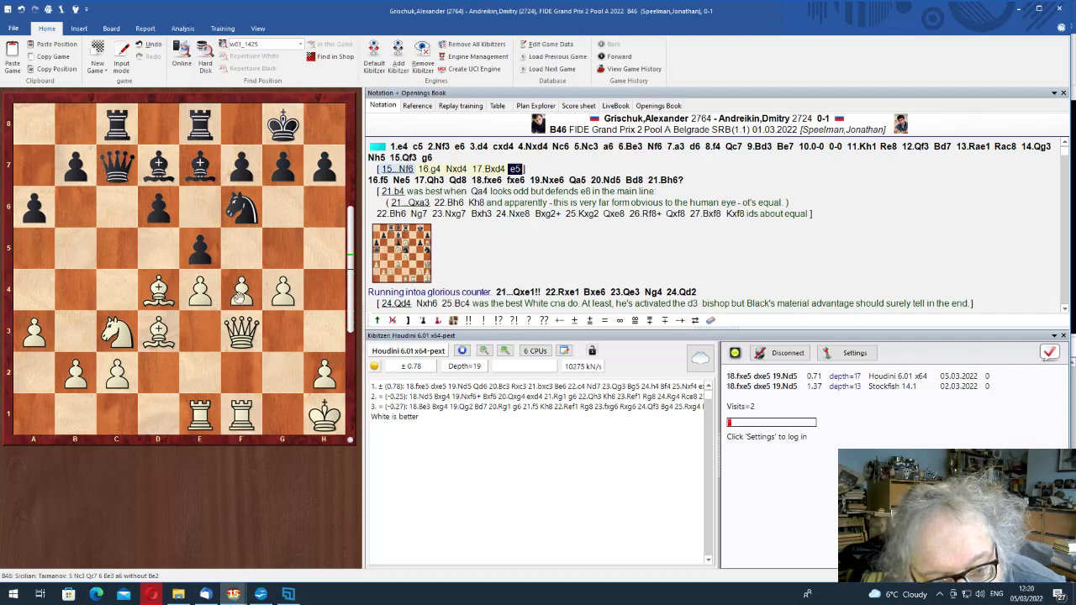
Extend the variation with 18.fxe5 dxe5 19.Nd5
click(240, 296)
click(199, 254)
click(158, 206)
click(199, 248)
click(116, 332)
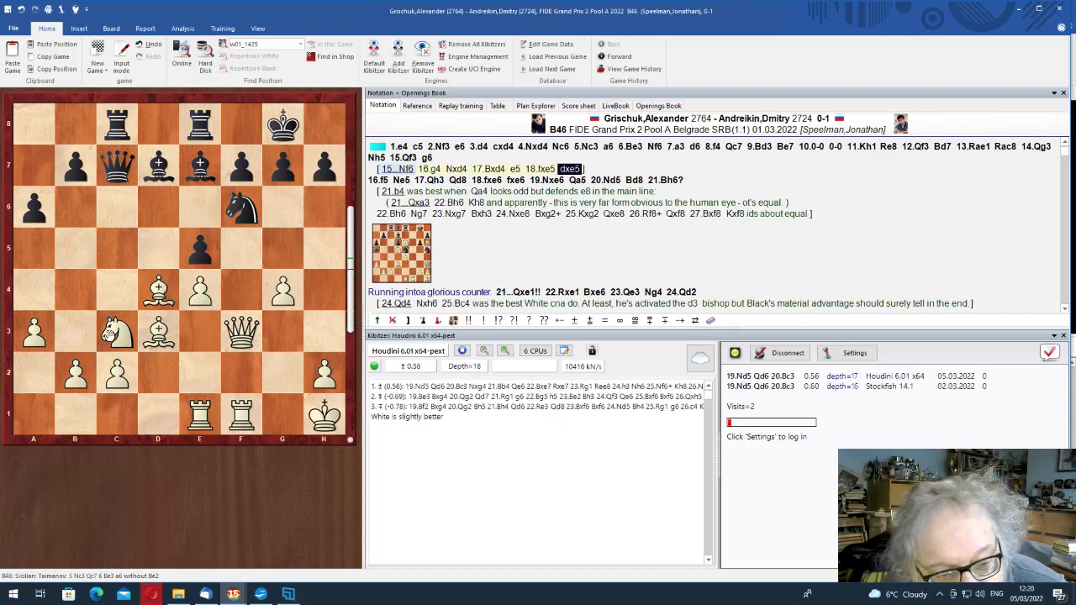
click(158, 248)
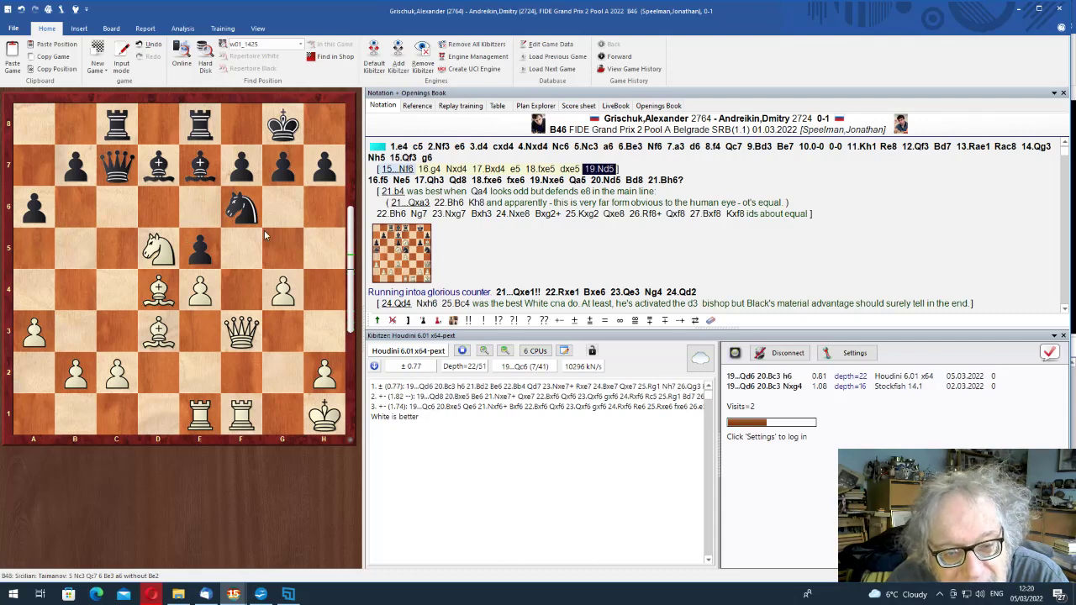
Continue the variation with 19...Nxd5 20.Qxf7+ Kh8 21.exd5 exd4 22.Qh5
drag(241, 208, 156, 248)
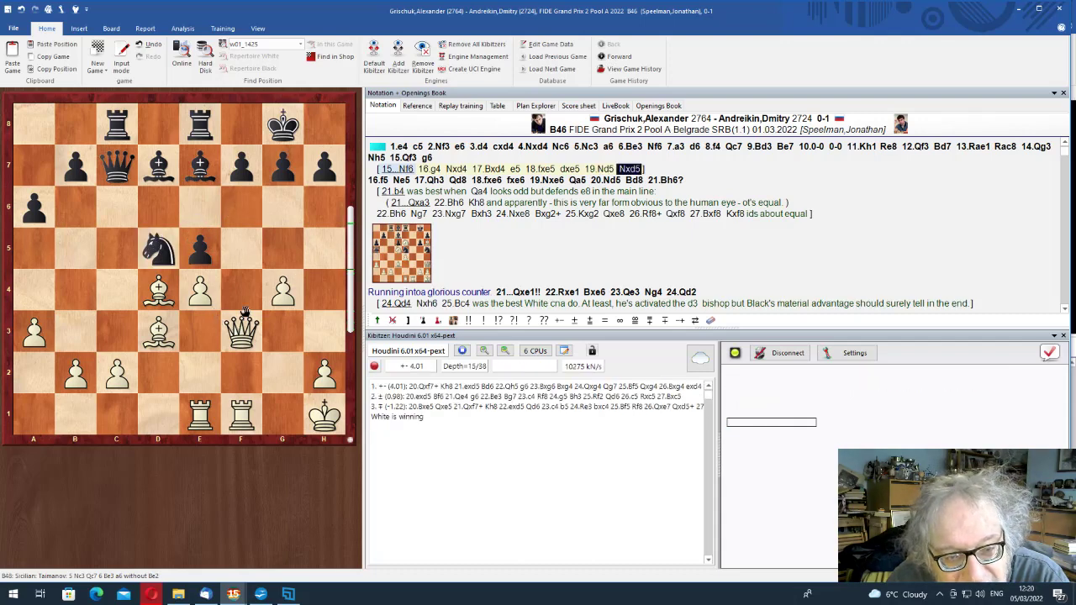
drag(241, 332, 241, 166)
drag(299, 116, 308, 132)
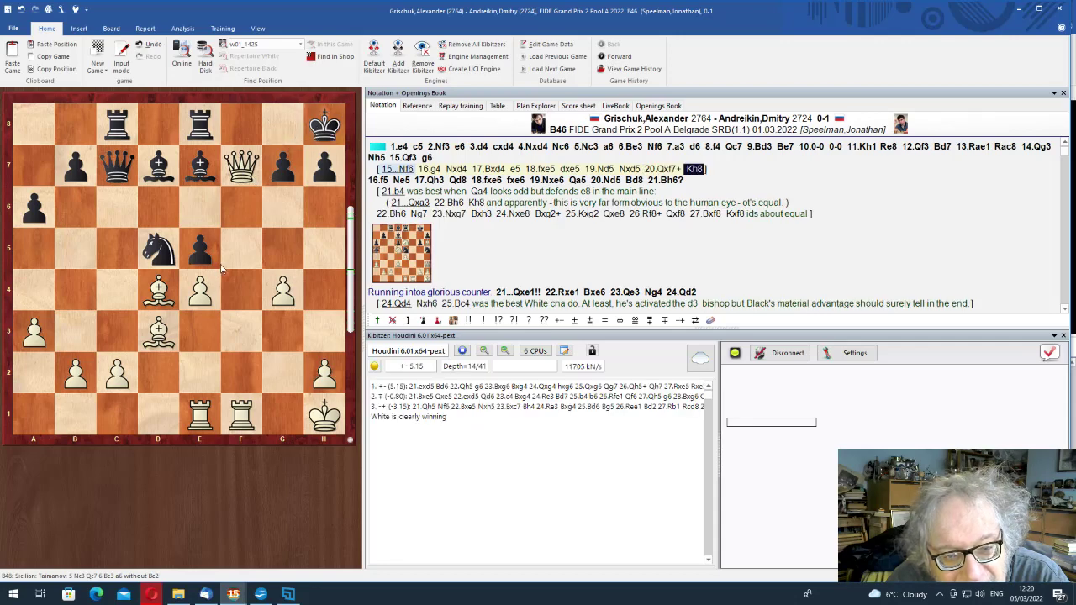
drag(203, 303, 159, 250)
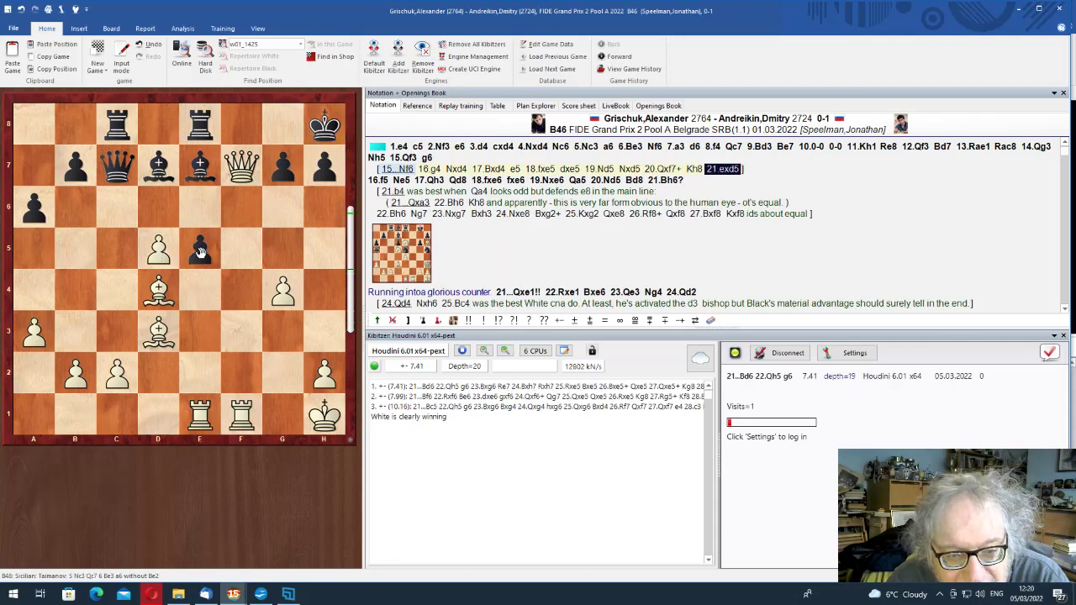
drag(199, 252, 159, 279)
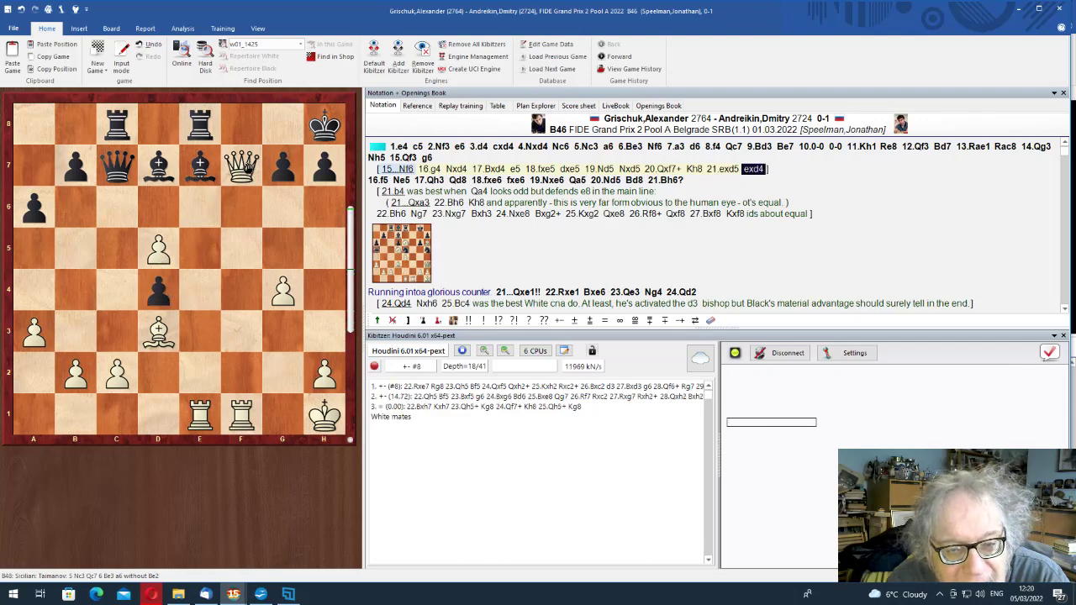
drag(241, 159, 325, 248)
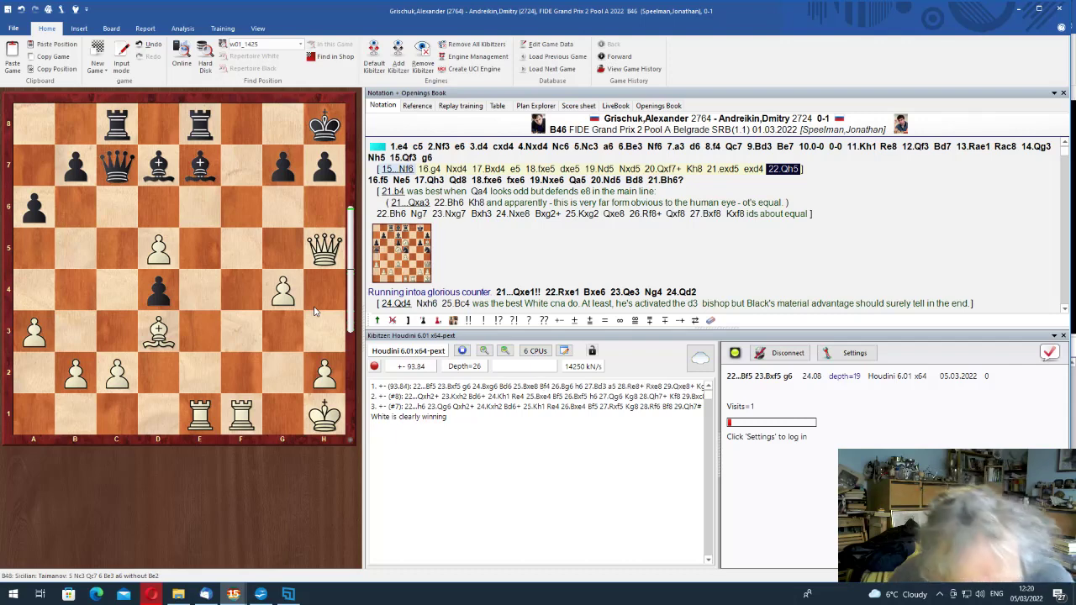
Save the game with the added variation and return to the main line at 15...g6
key(ctrl+s)
key(Return)
key(Up)
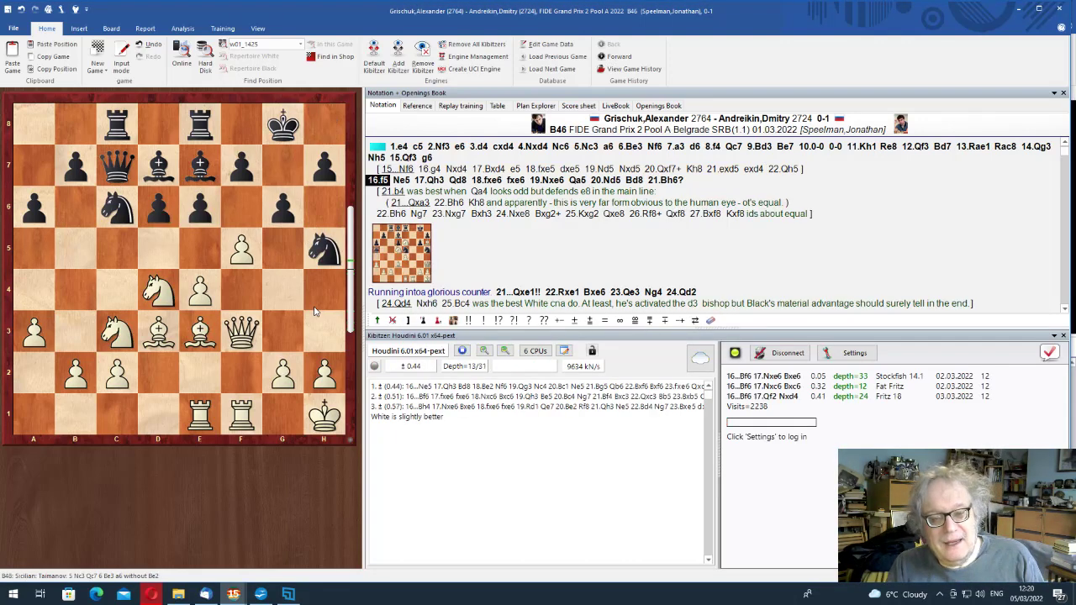
key(Left)
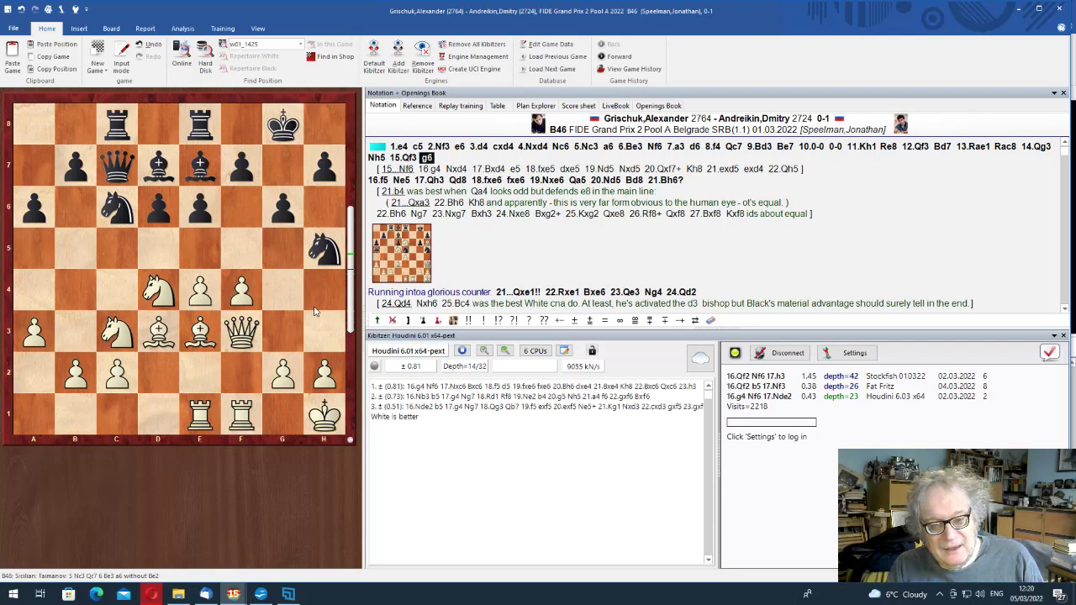
Play through the main line from 16.f5 to 17...Qd8, comparing the positions before and after the queen's retreat
key(Right)
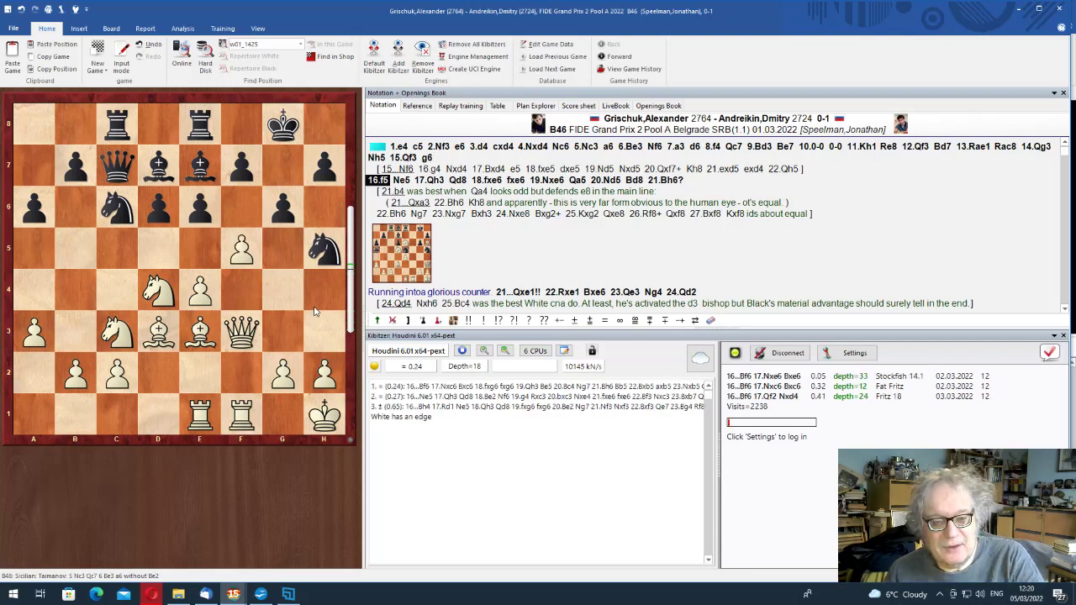
key(Right)
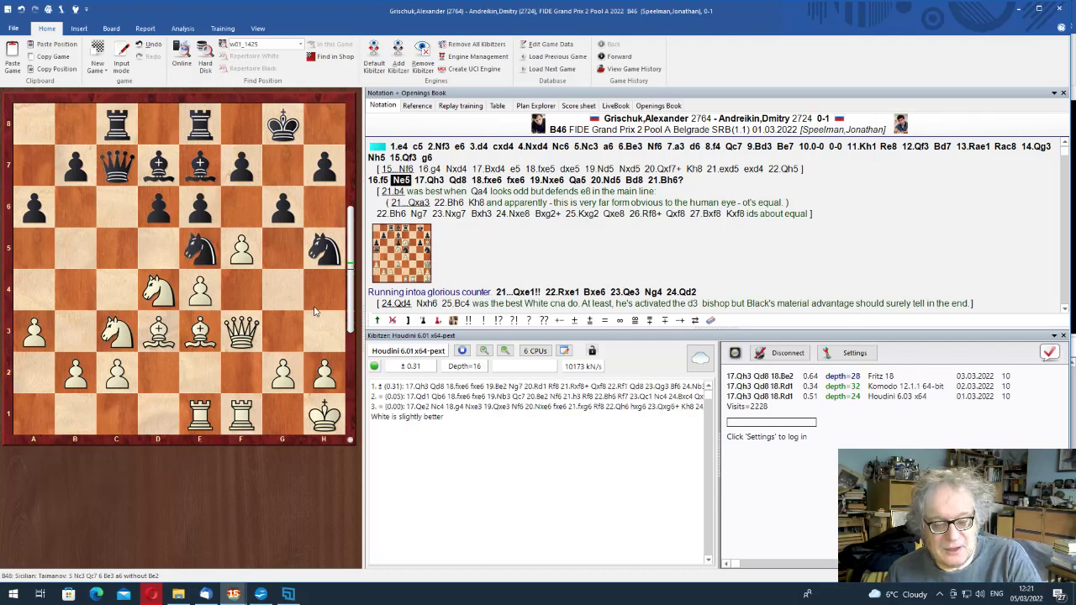
key(Right)
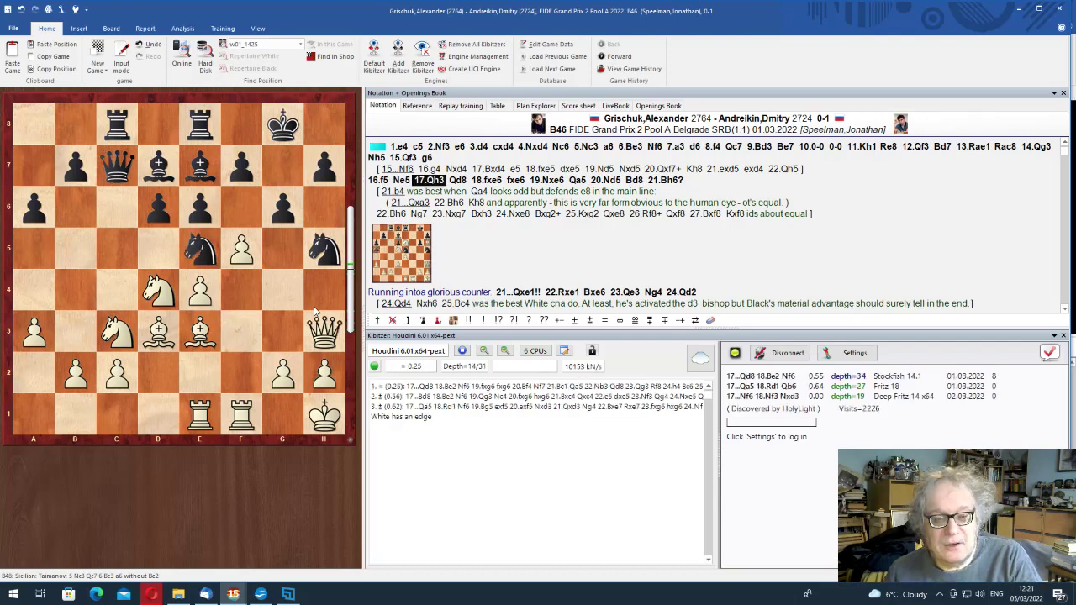
key(Right)
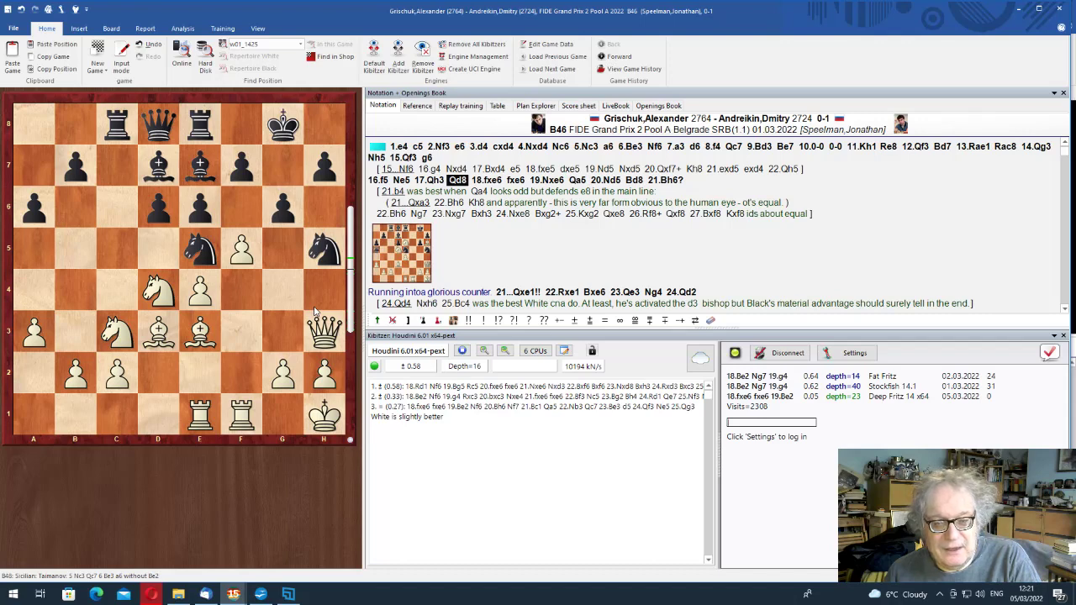
key(Left)
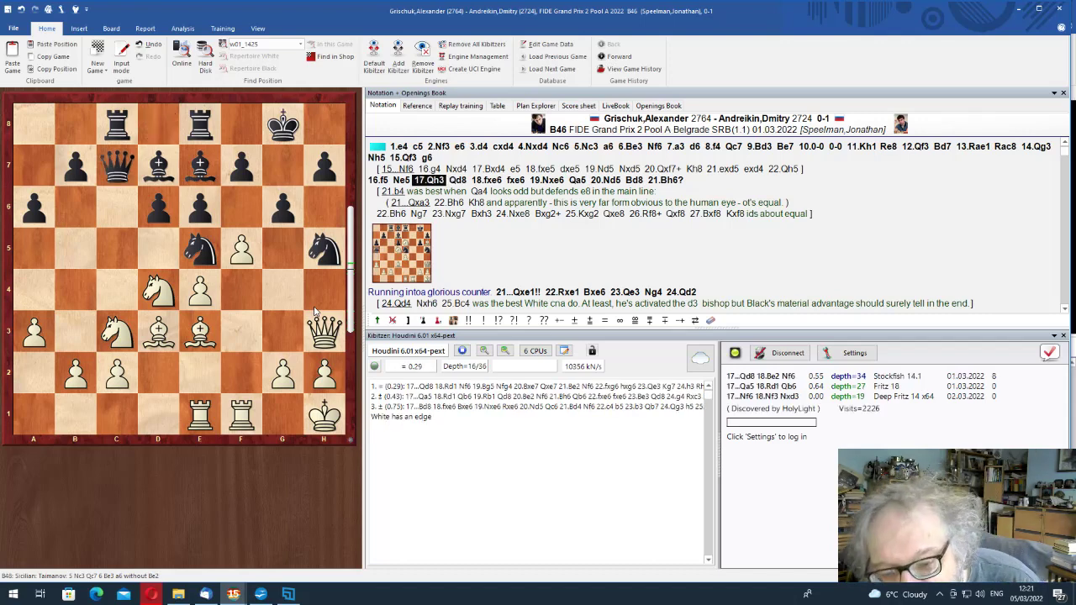
key(Right)
key(Left)
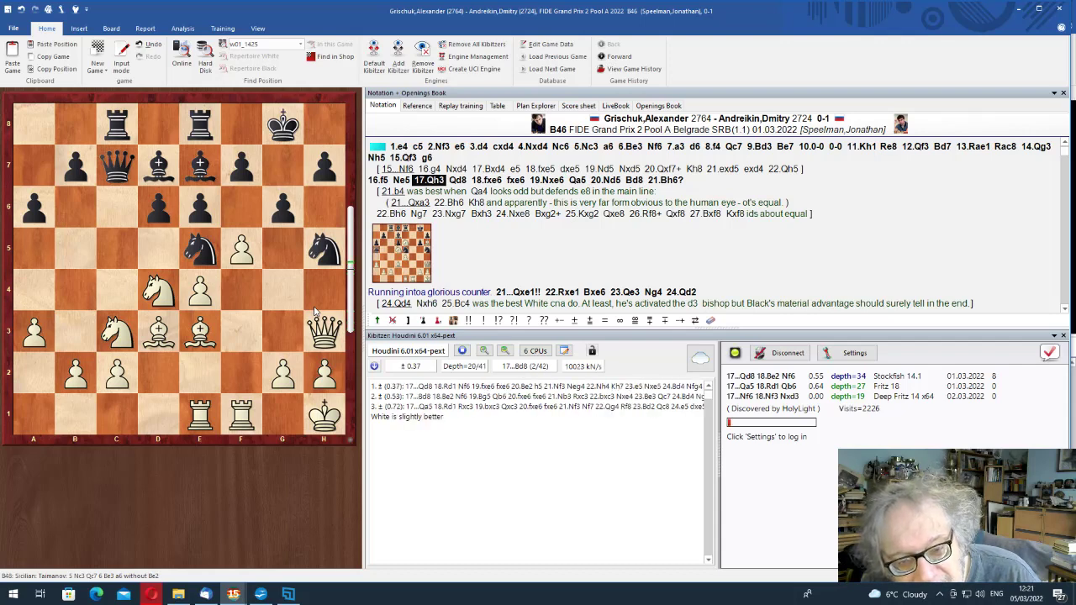
key(Right)
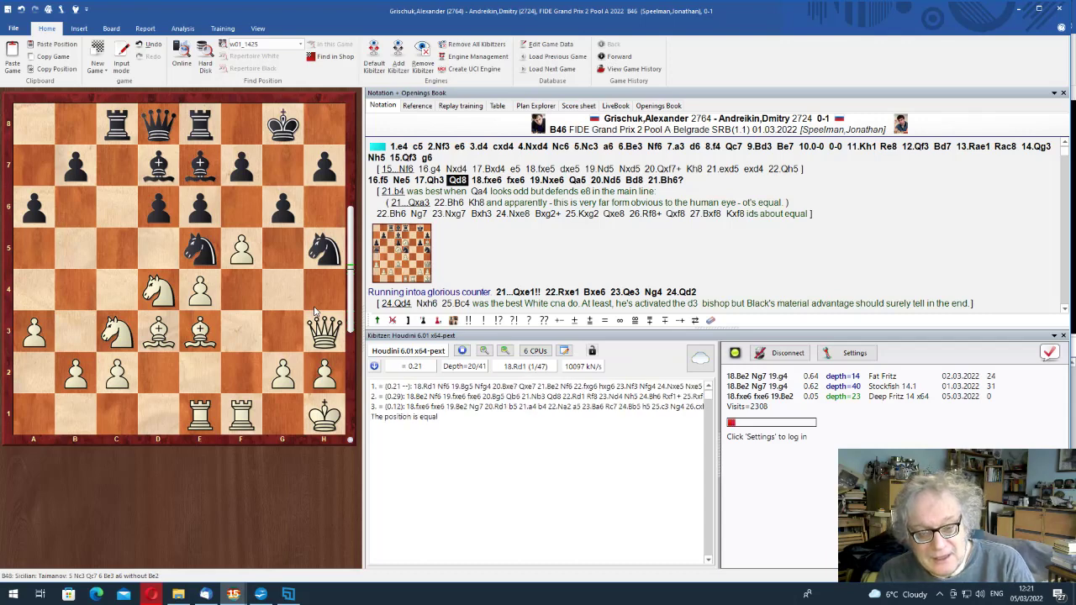
Play through the main line from 18.fxe6 to 20...Bd8
key(Right)
key(Right)
key(Right)
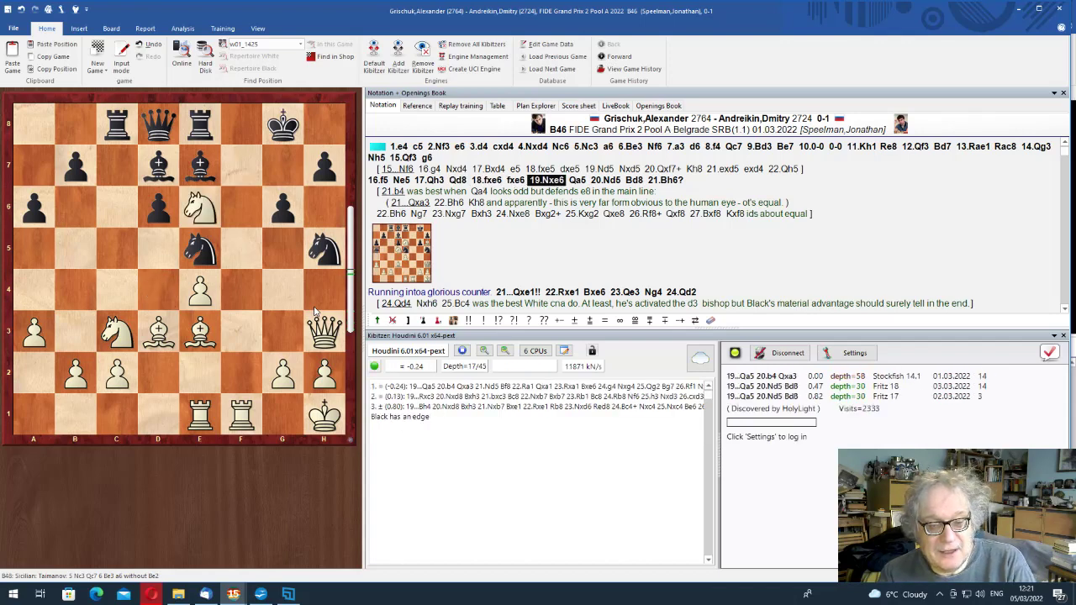
key(Right)
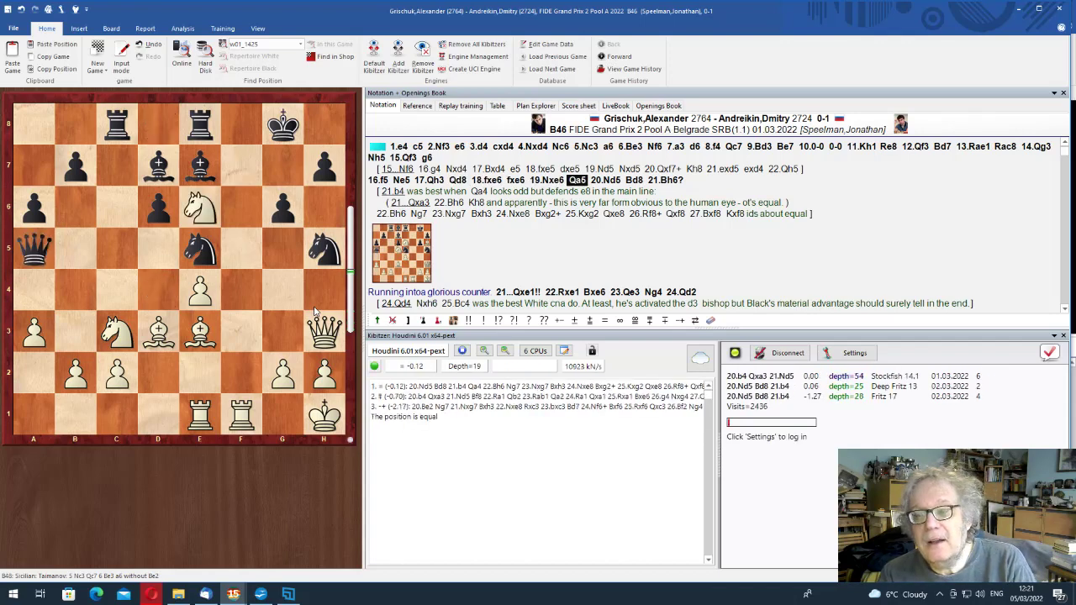
key(Right)
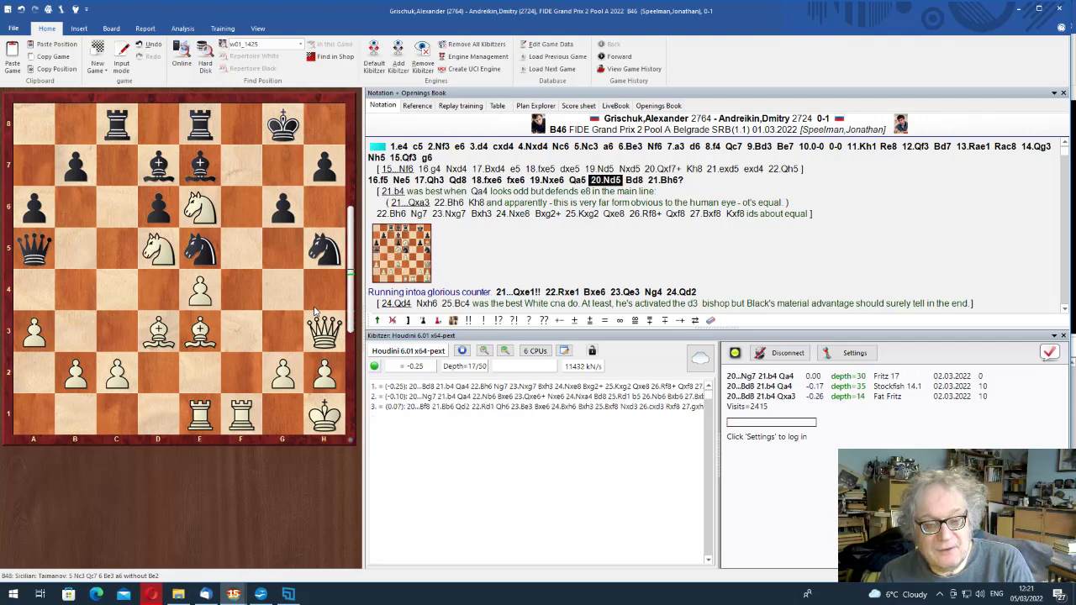
key(Right)
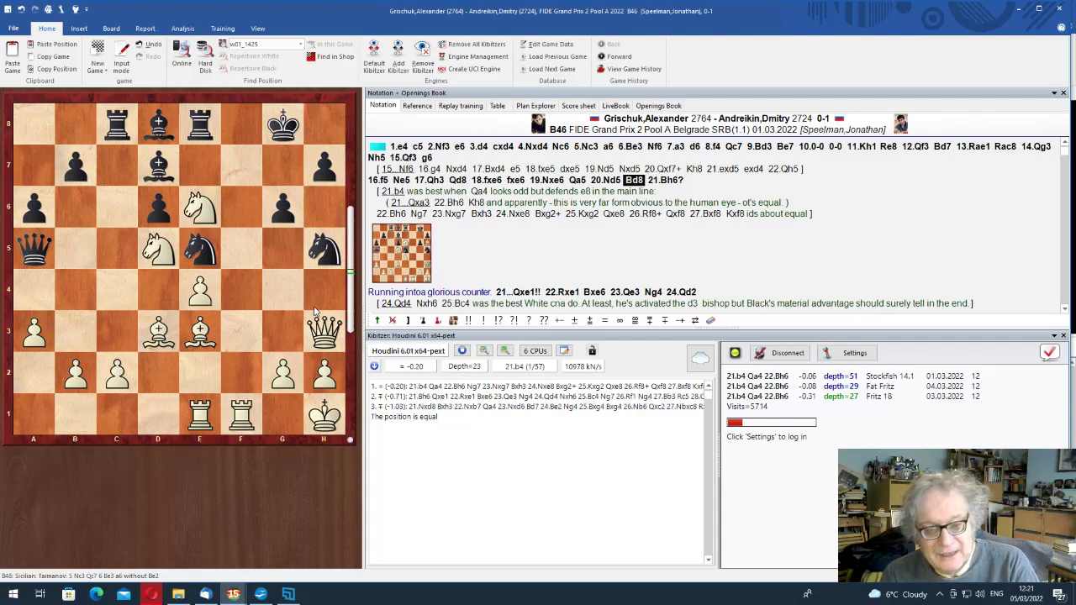
Enter the annotated 21.b4 variation and follow its 21...Qa4 branch to 22...Ng7
key(Right)
key(Down)
key(Return)
key(Right)
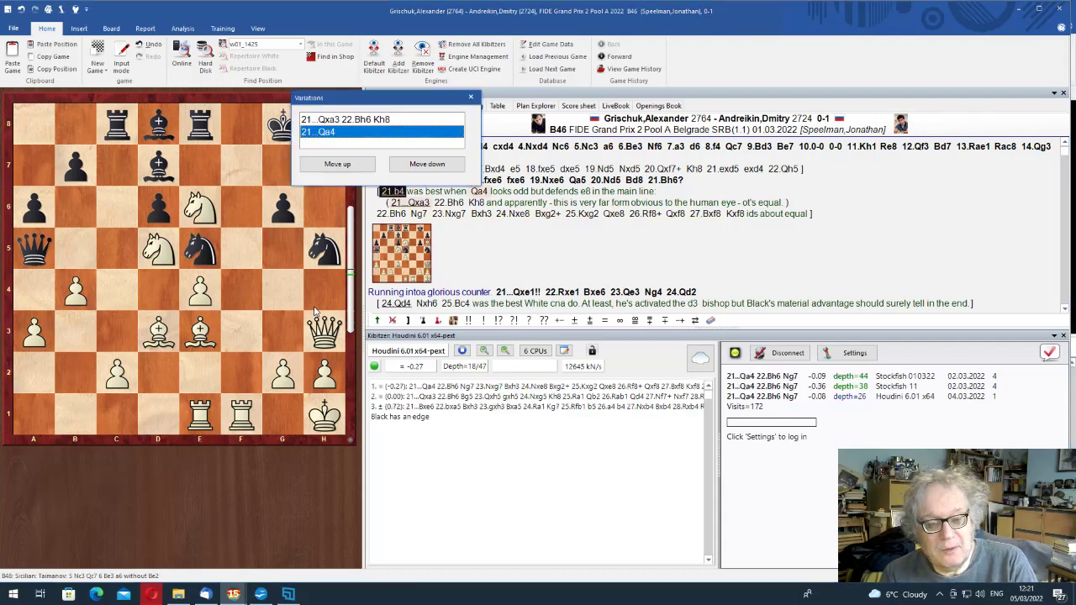
key(Return)
key(Right)
key(Right)
key(Right)
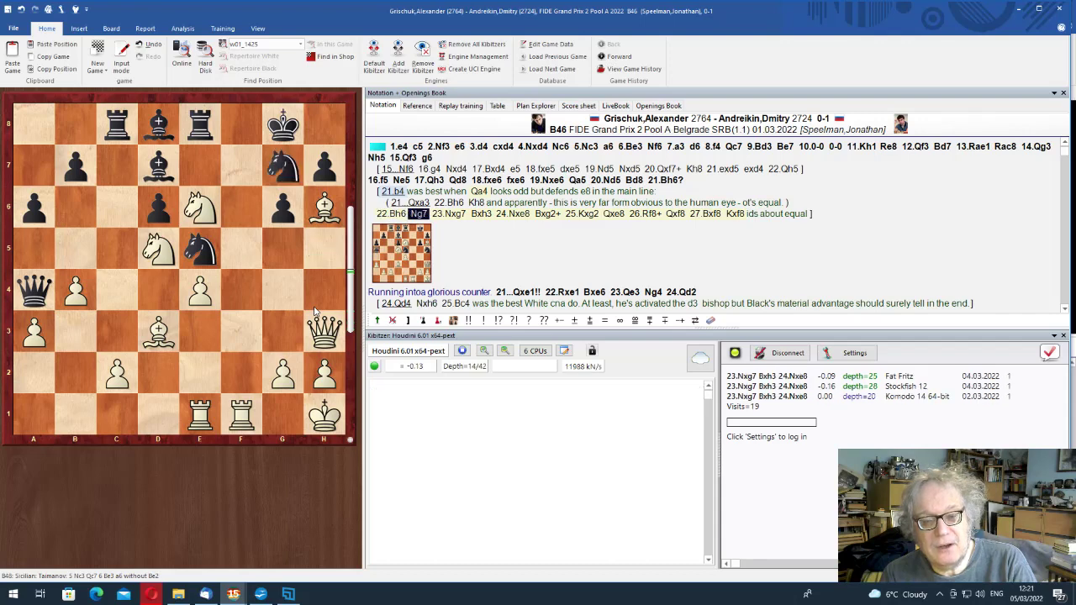
Play through the rest of the 21.b4 Qa4 variation from 23.Nxg7 to 27...Kxf8
key(Right)
key(Right)
key(Right)
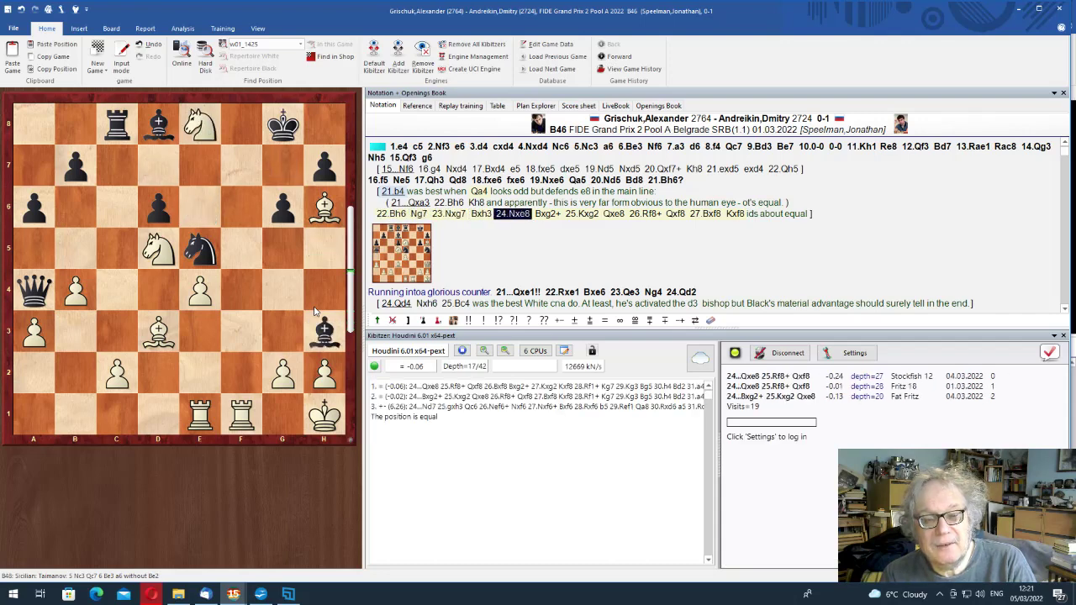
key(Right)
key(Right)
key(Right)
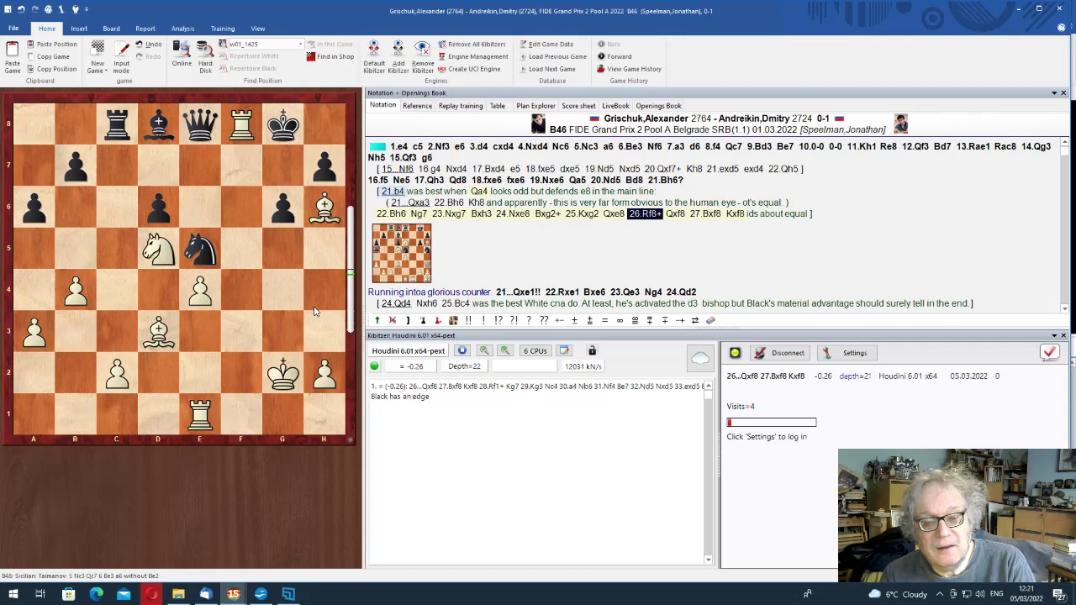
key(Right)
key(Right)
key(Right)
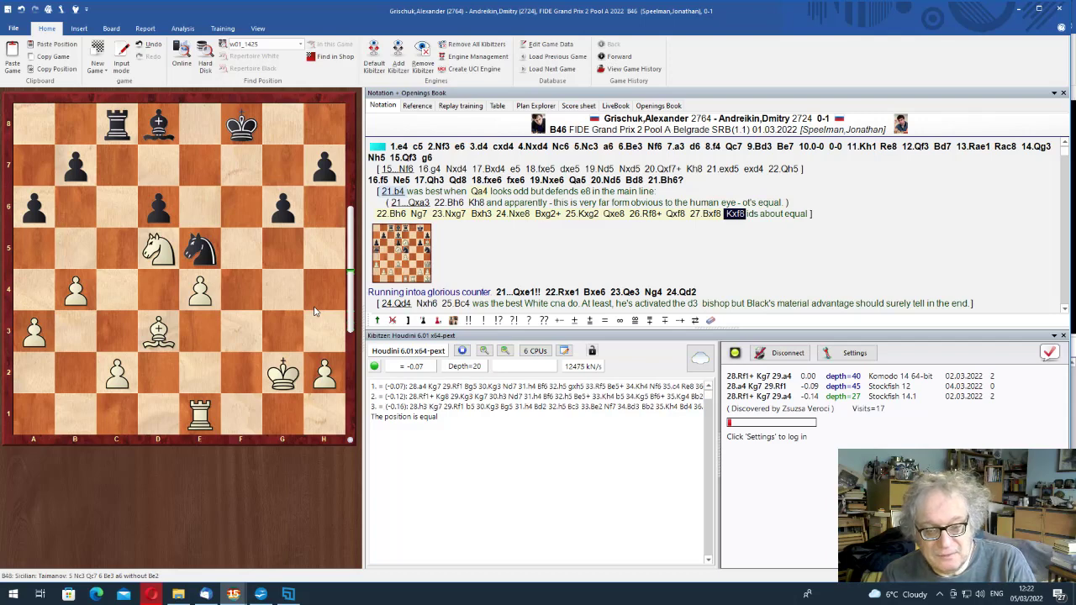
Step back out of the 21.b4 variation to the main line and show 21.Bh6 Qxe1 on the board
scroll(315, 311, up, 3)
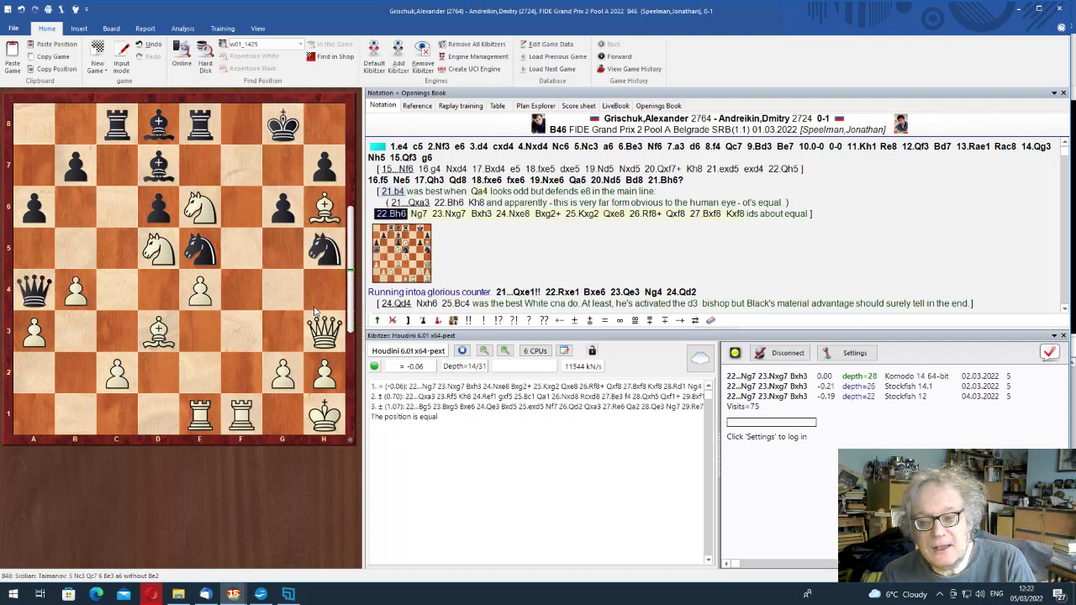
scroll(316, 311, up, 1)
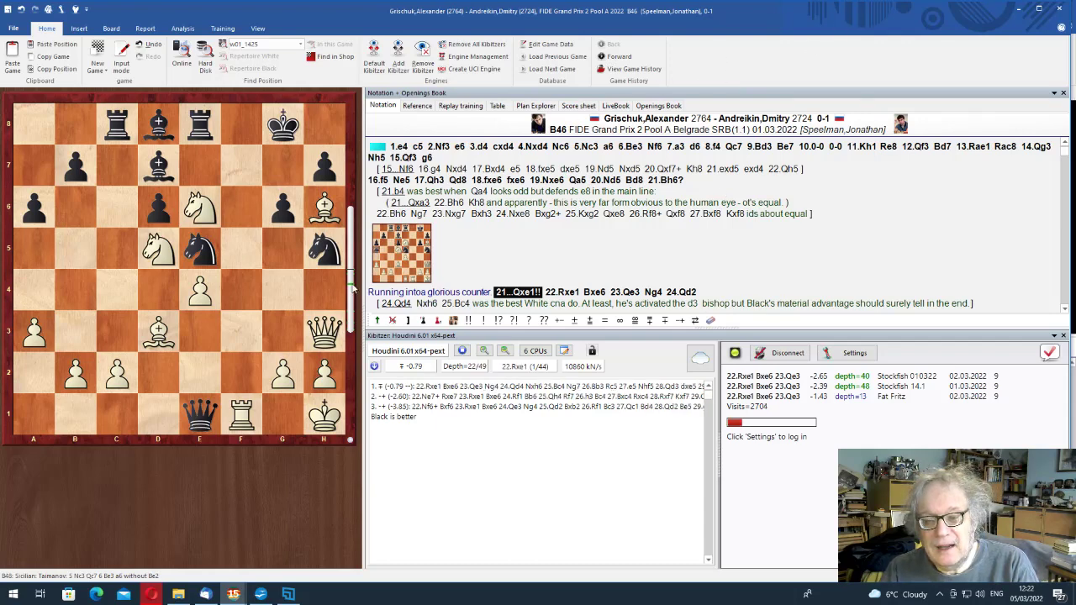
scroll(363, 274, up, 1)
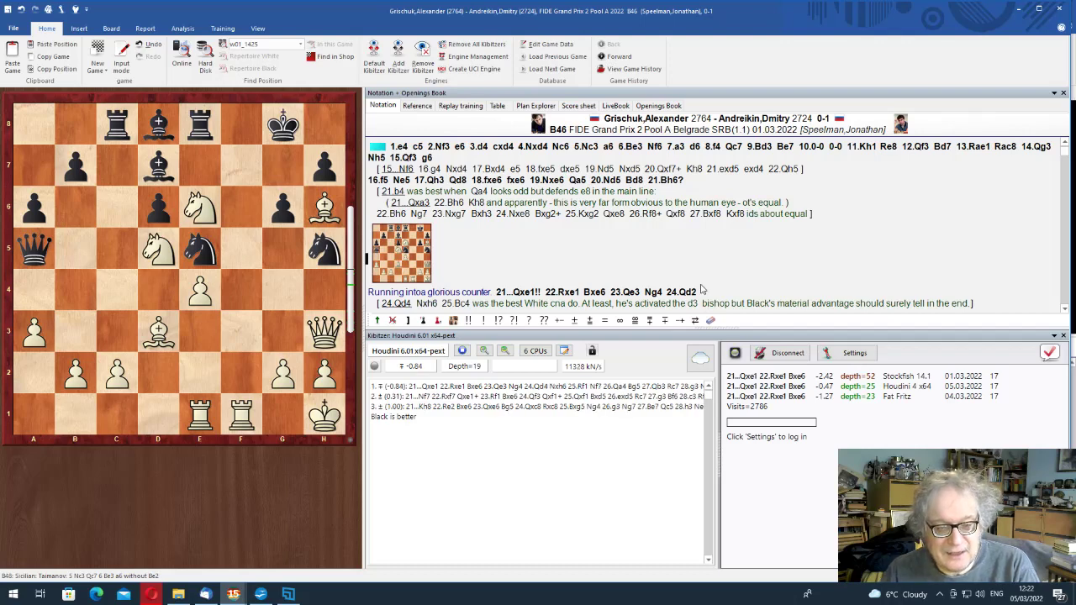
key(Right)
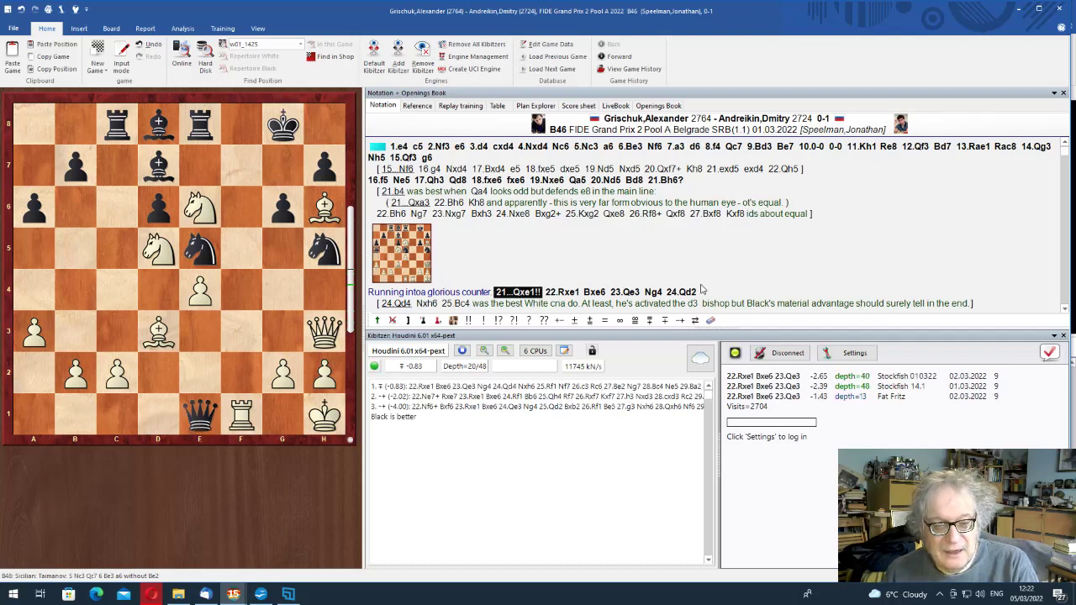
Show 22.Rxe1 after the queen capture, and step back to the position after 21.Bh6
key(Right)
key(Right)
key(Left)
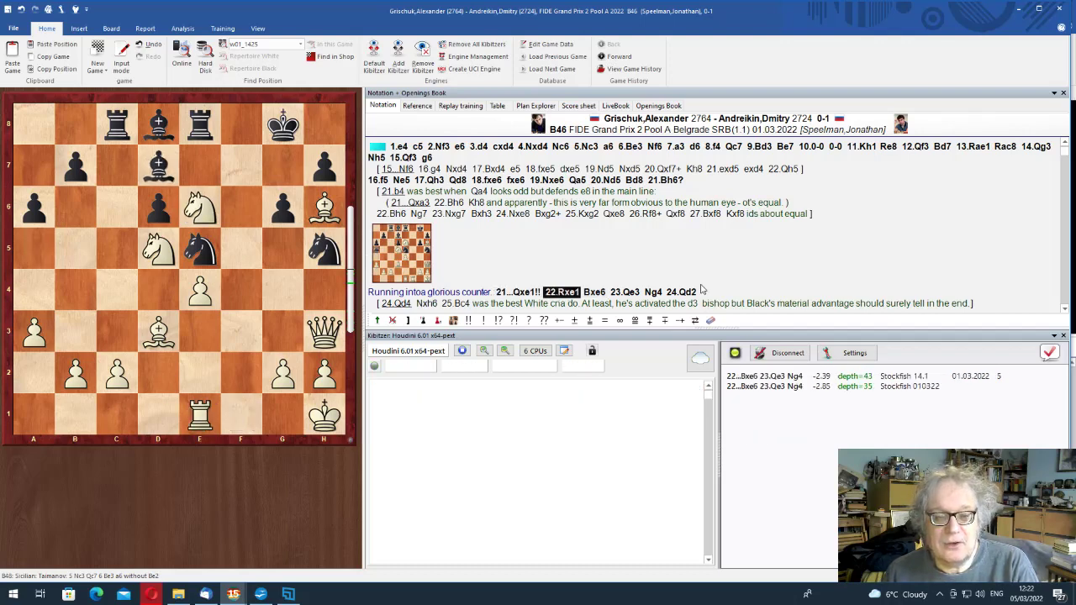
key(Left)
key(Left)
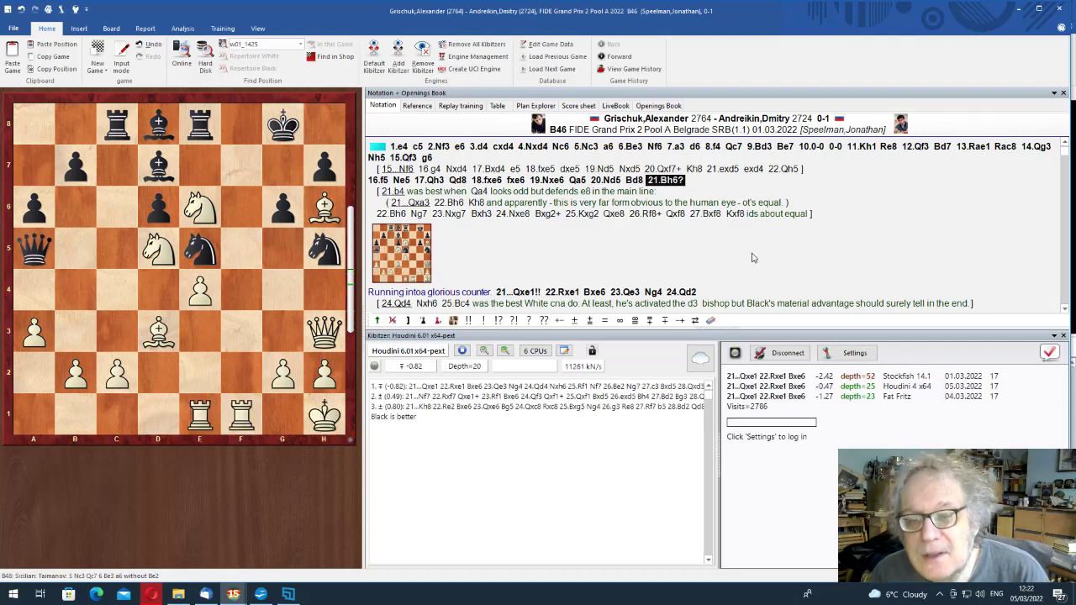
key(Right)
key(Left)
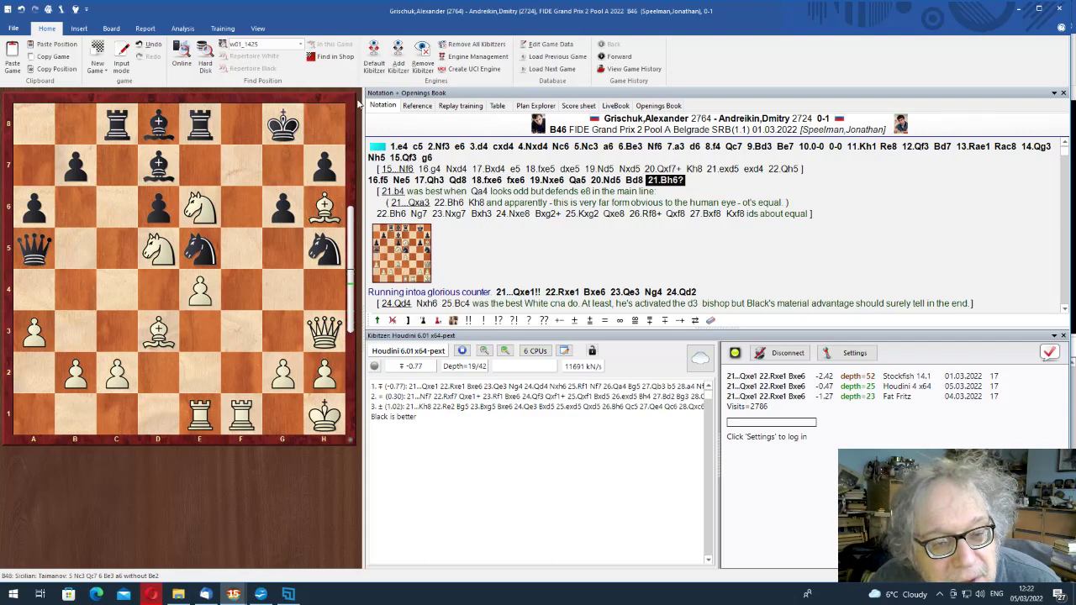
Add 21...Bxe6 as an alternative to 21...Qxe1 and annotate it as a blunder (??)
click(201, 214)
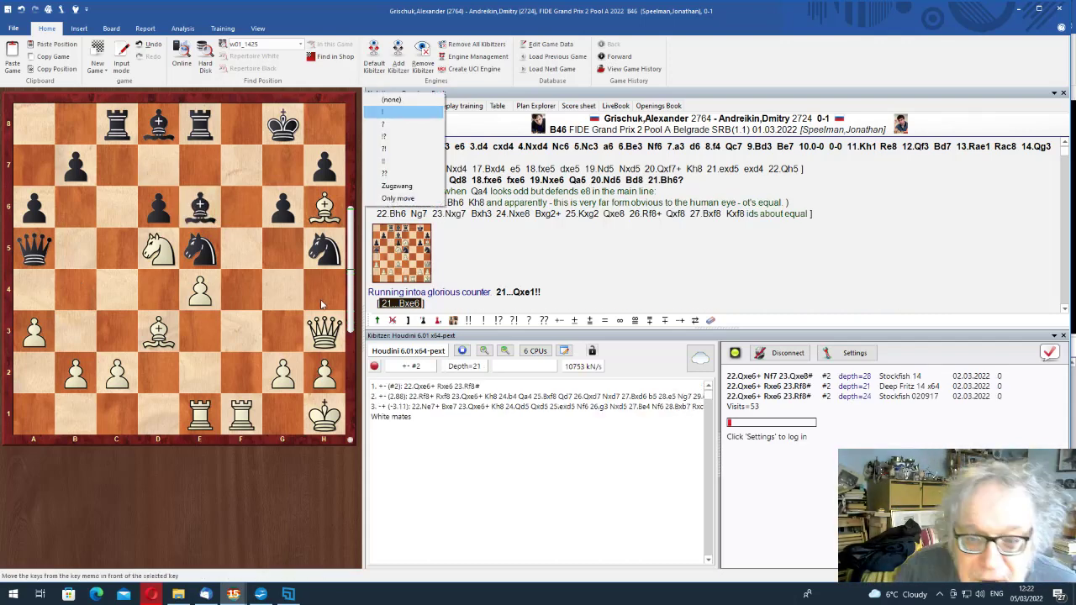
key(Down)
key(Down)
key(Down)
key(Down)
key(Down)
key(Return)
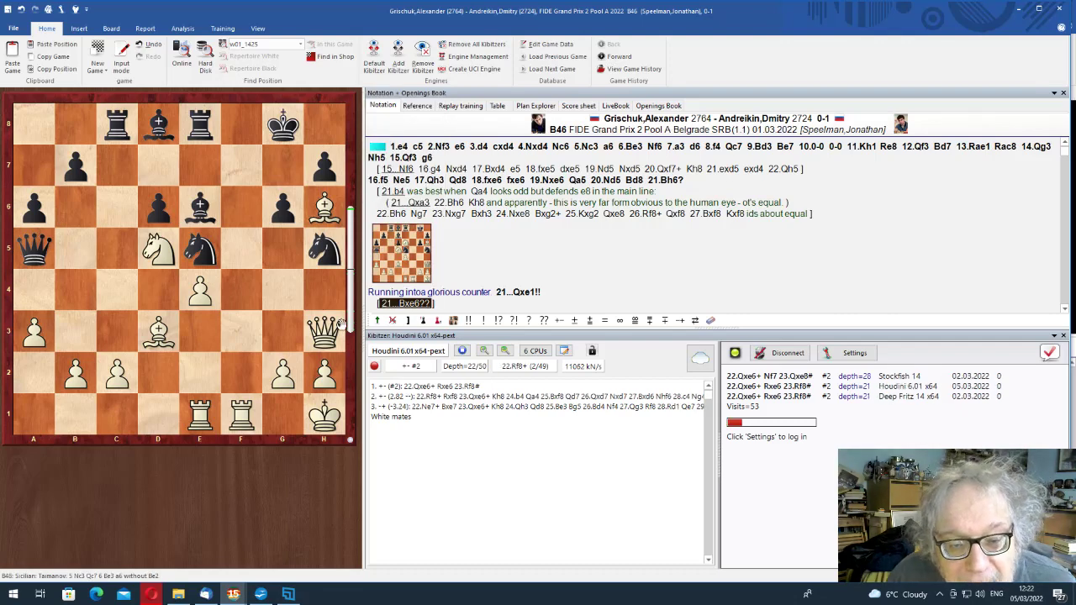
Extend the 21...Bxe6 variation with 22.Qxe6+ marked as a good move (!), Rxe6 and 23.Rf8#
drag(323, 332, 188, 210)
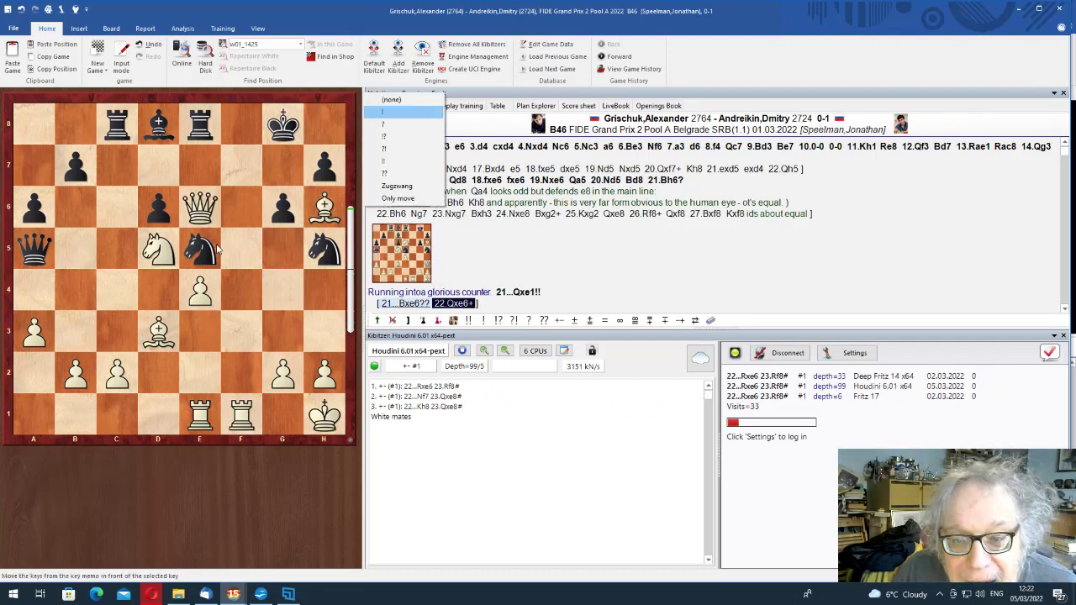
key(Return)
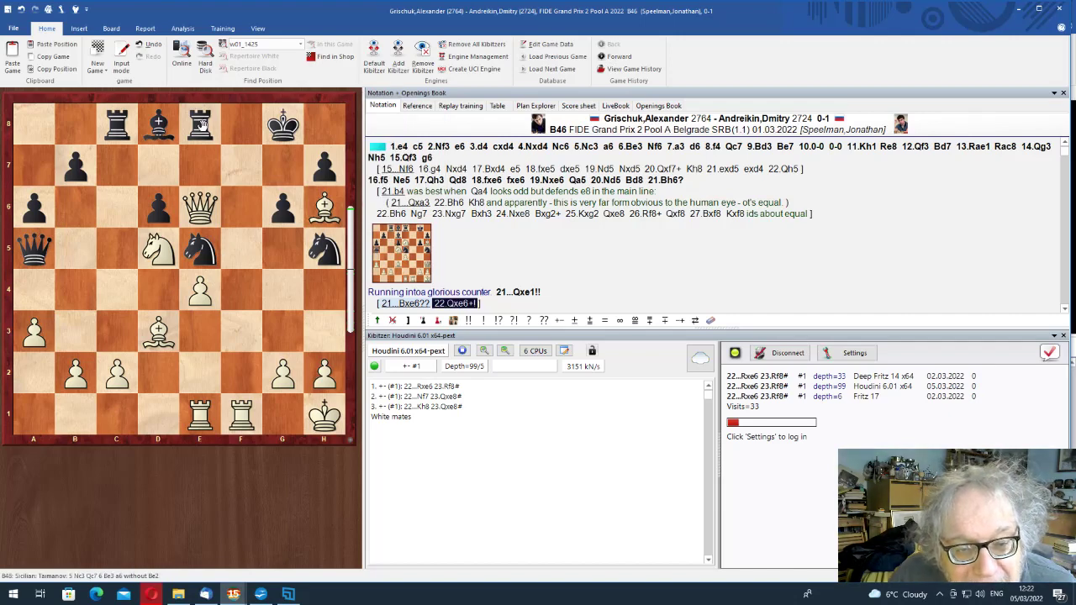
drag(202, 124, 201, 208)
drag(242, 412, 242, 126)
Return to the main line at 22...Bxe6 and play on through 23.Qe3 Ng4
scroll(426, 305, down, 2)
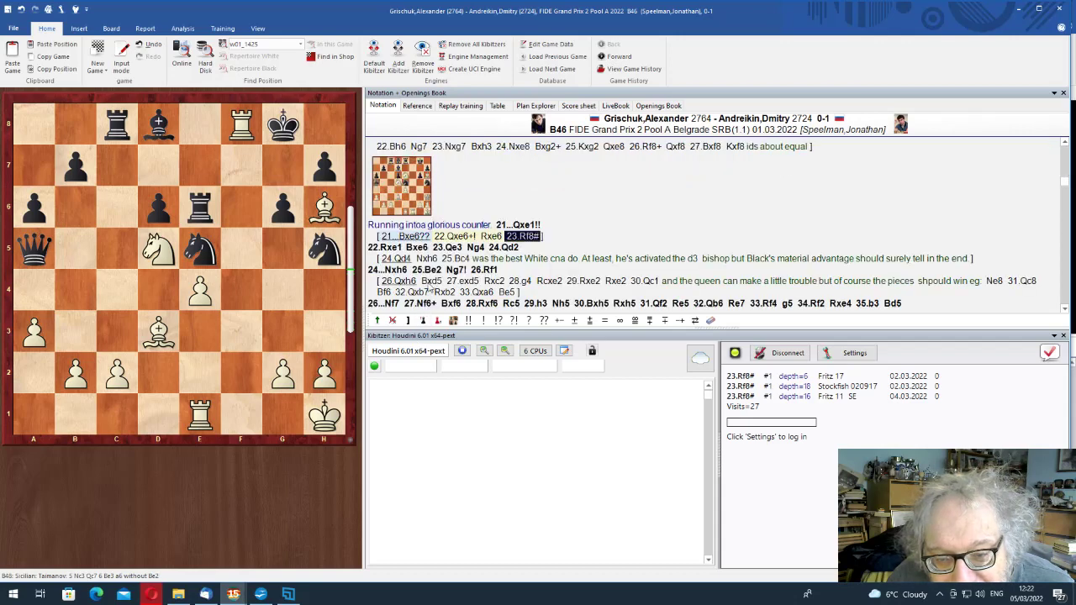
click(412, 248)
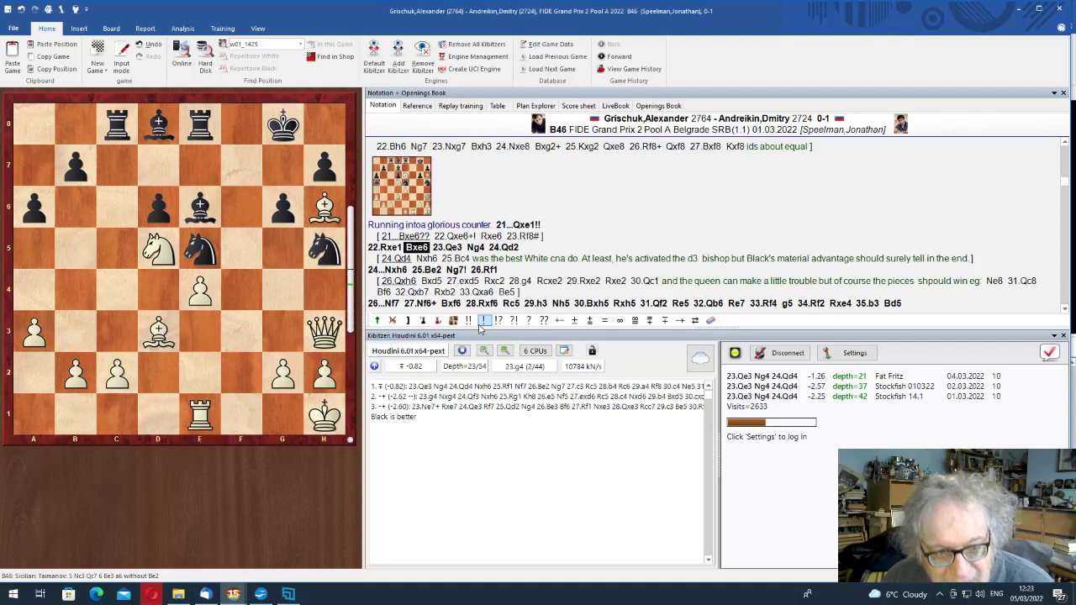
key(Right)
key(Right)
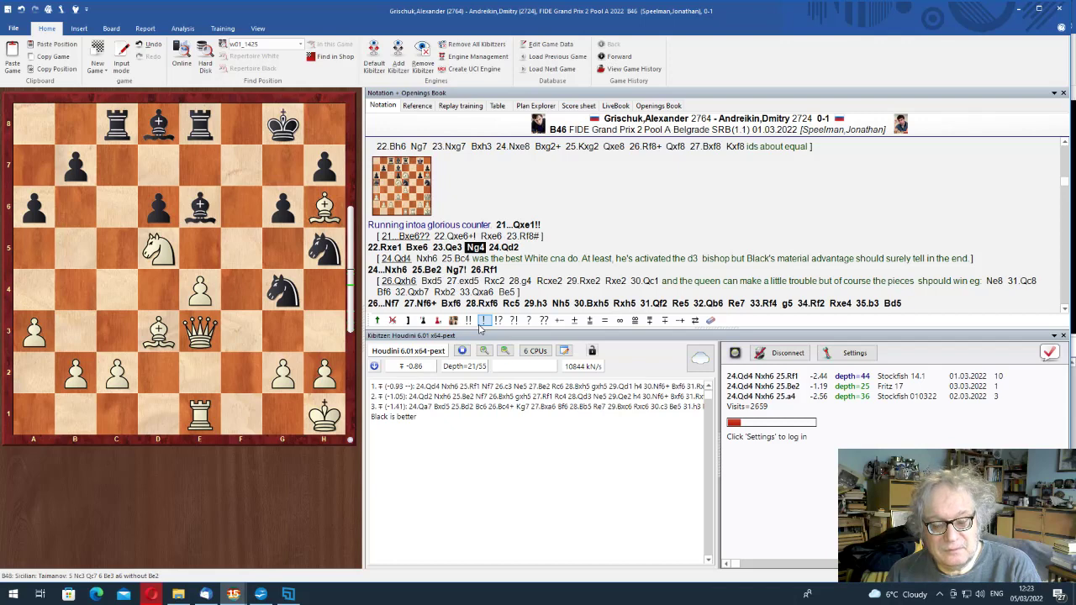
Follow the main line with 24.Qd2 Nxh6 25.Be2 Ng7
key(Right)
key(Return)
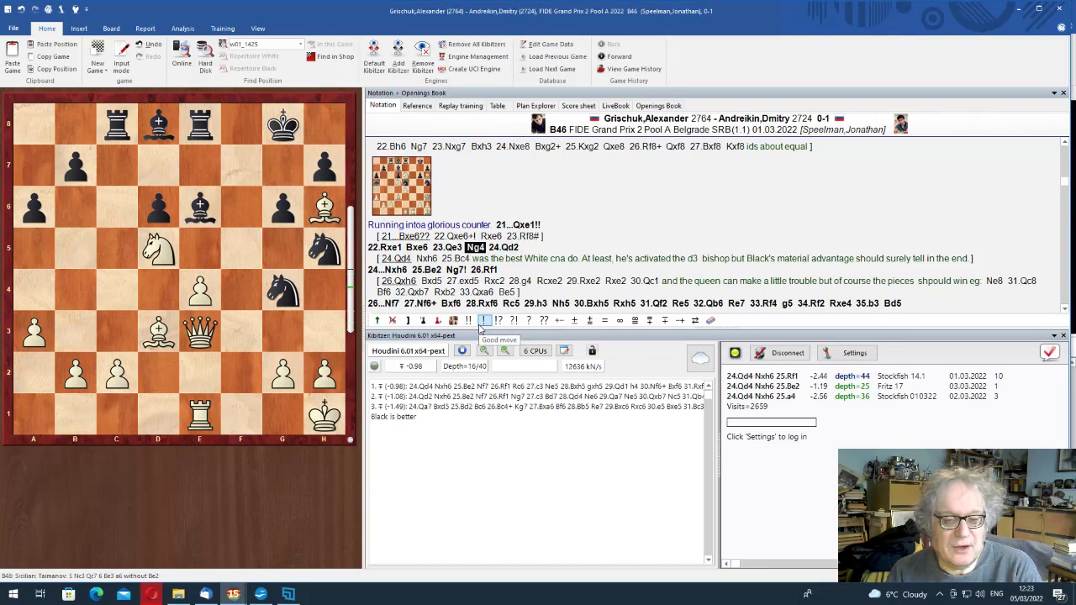
key(Right)
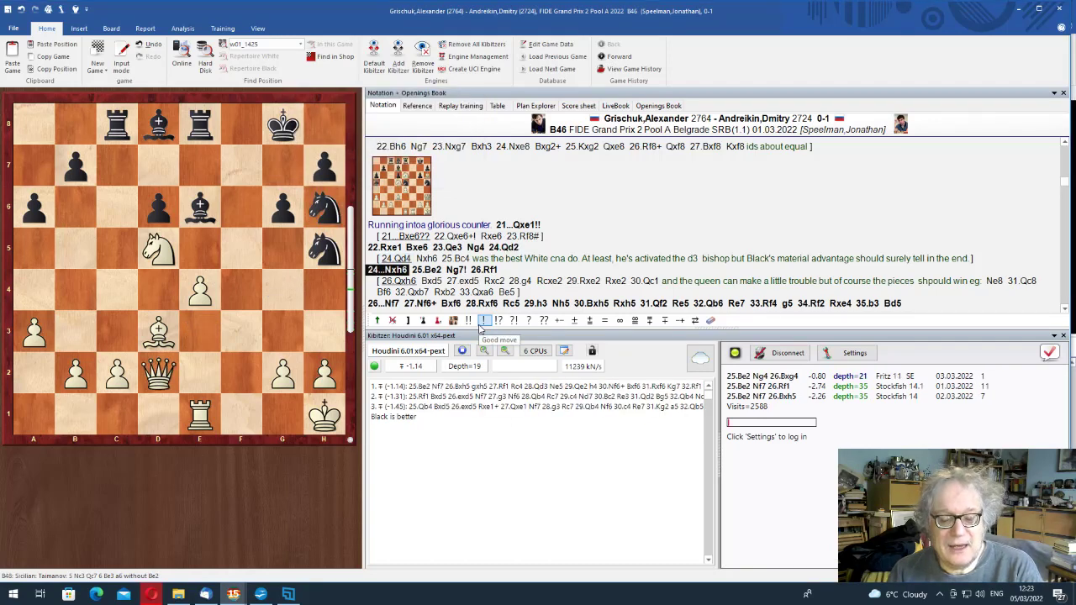
key(Right)
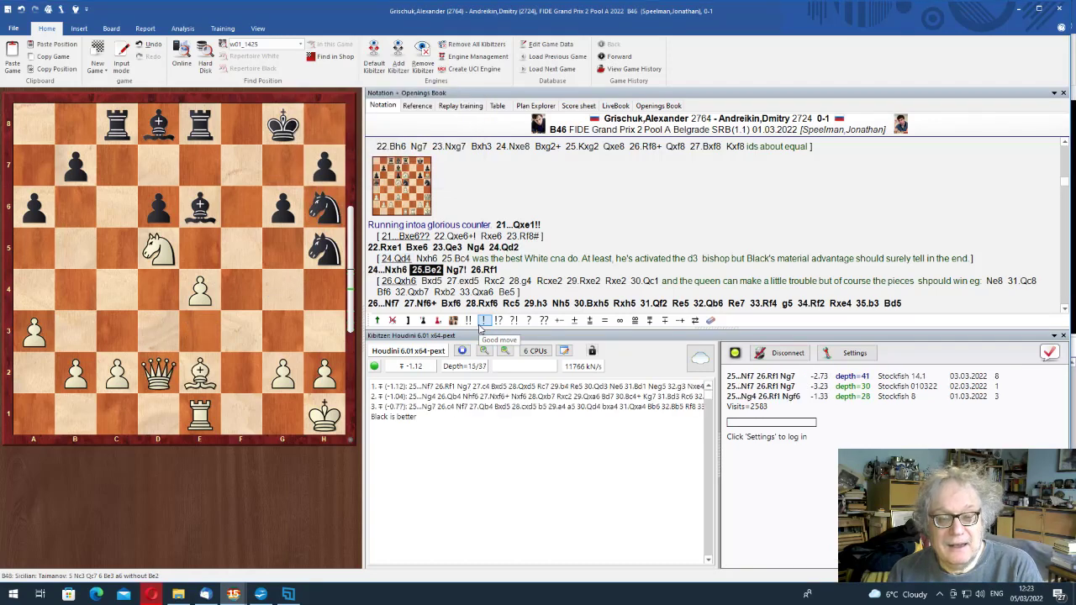
key(Right)
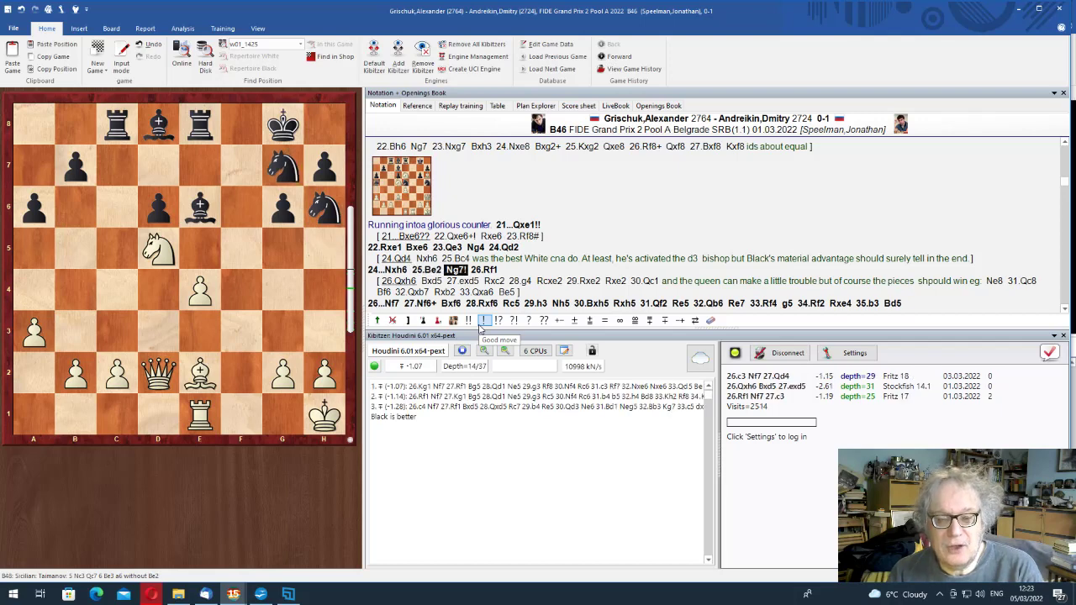
Enter the annotated 26.Qxh6 variation and play through it to 30.Qc1
key(Right)
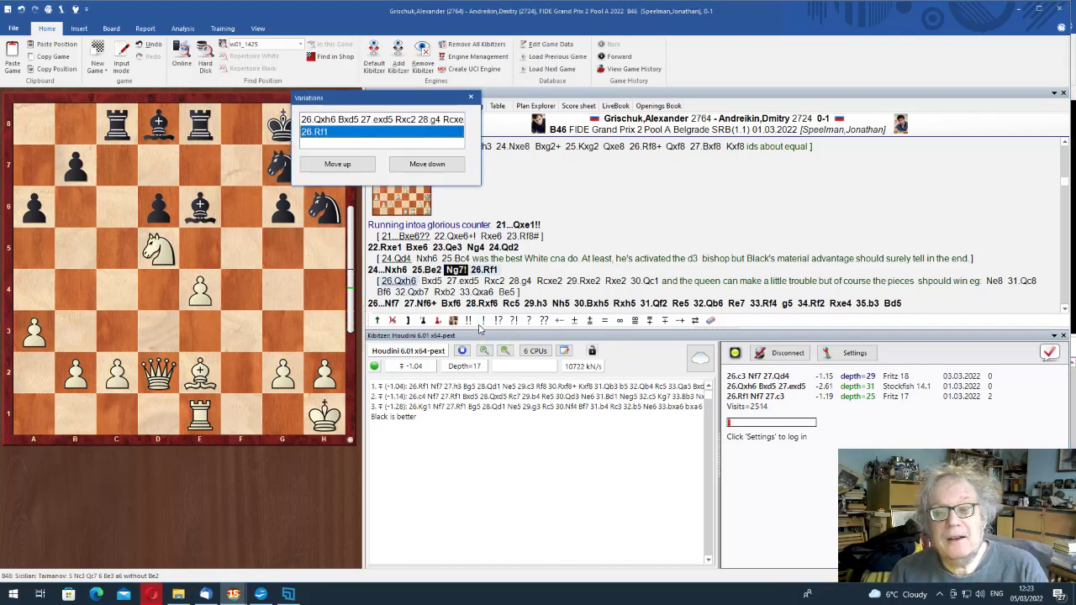
key(Return)
key(Right)
key(Right)
key(Right)
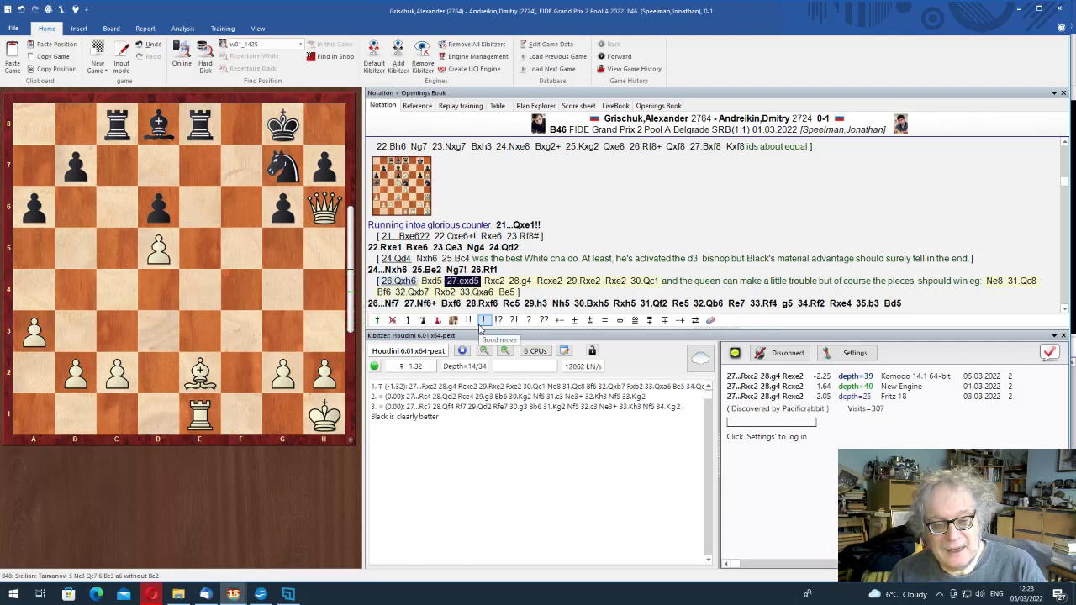
key(Right)
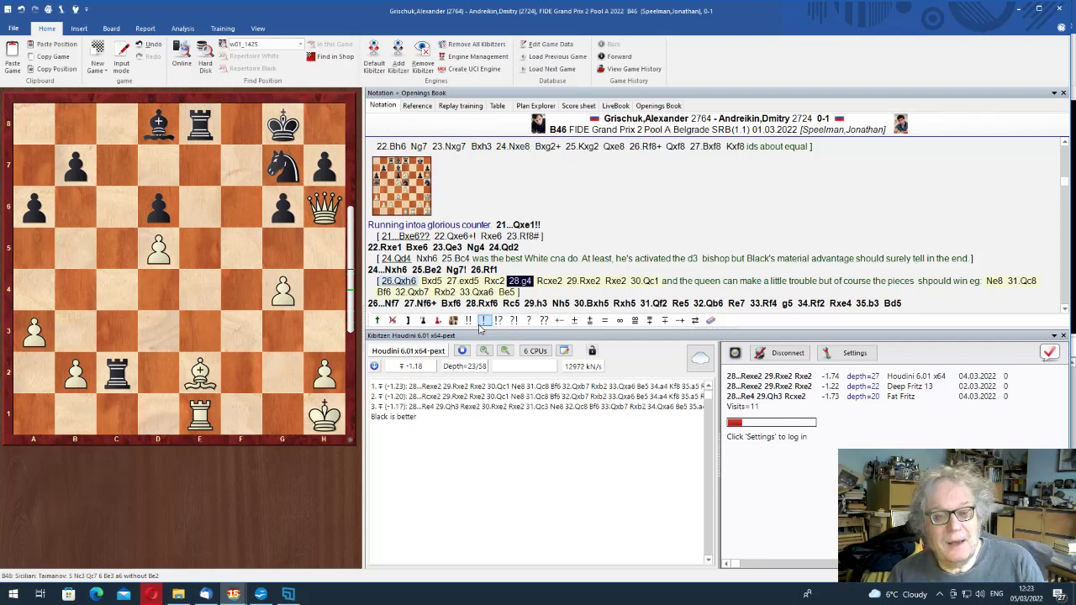
key(Right)
key(Right)
key(Right)
key(Right)
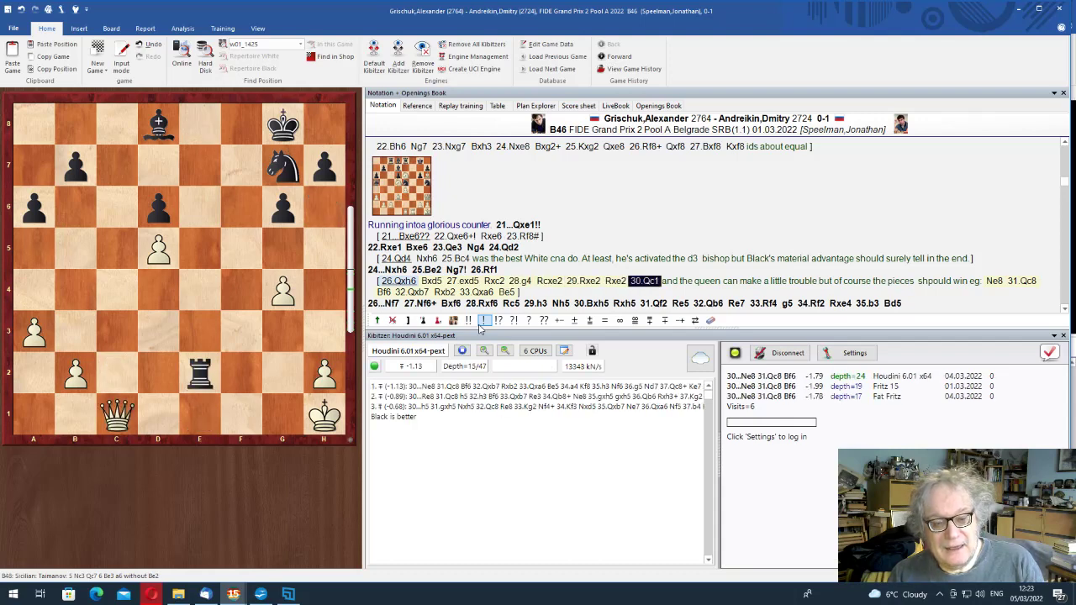
Play through the rest of the 26.Qxh6 variation from 30...Ne8 to 33...Be5
key(Right)
key(Right)
key(Right)
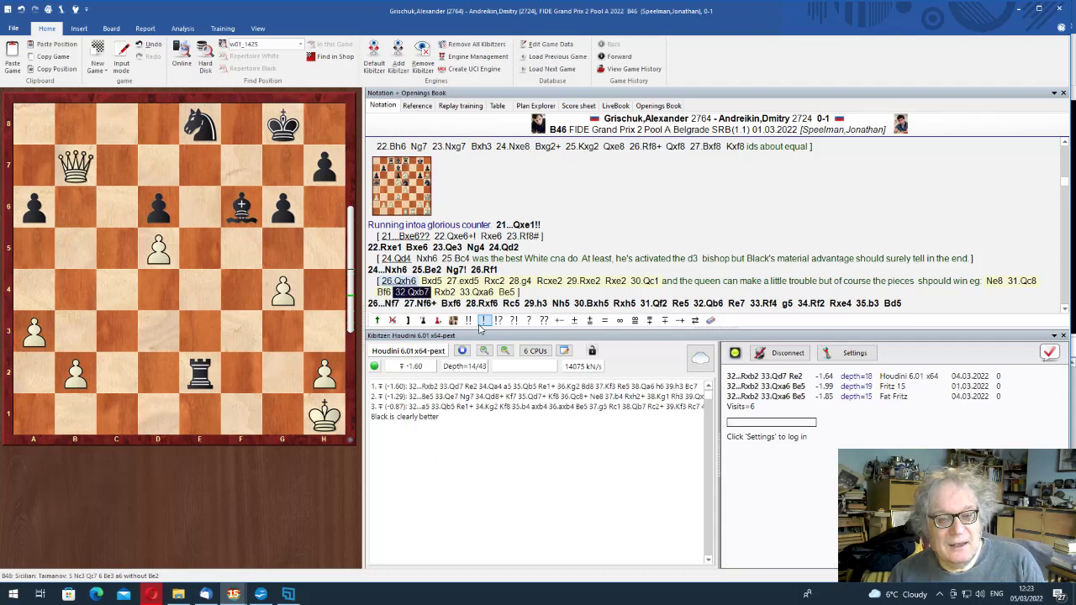
key(Right)
key(Right)
key(Right)
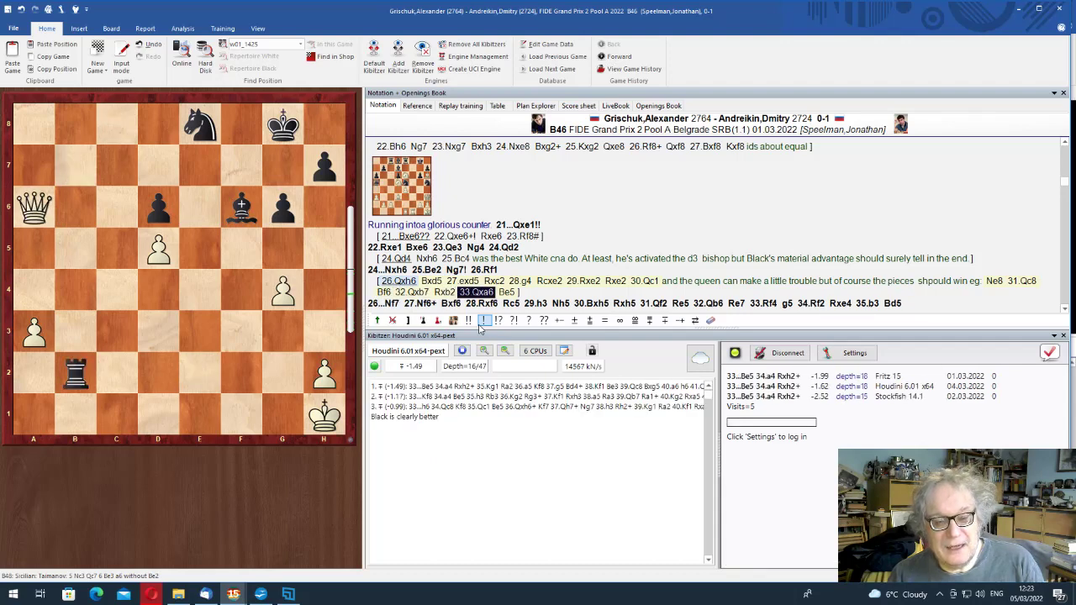
key(Right)
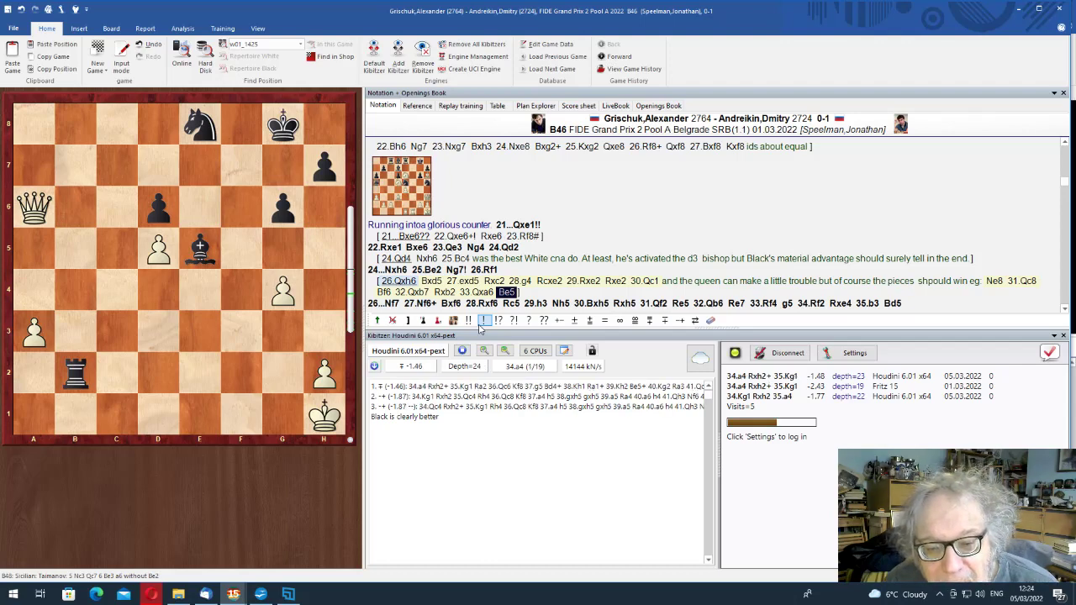
Leave the 26.Qxh6 variation and return to the main-line position after 26.Rf1
key(Up)
key(Left)
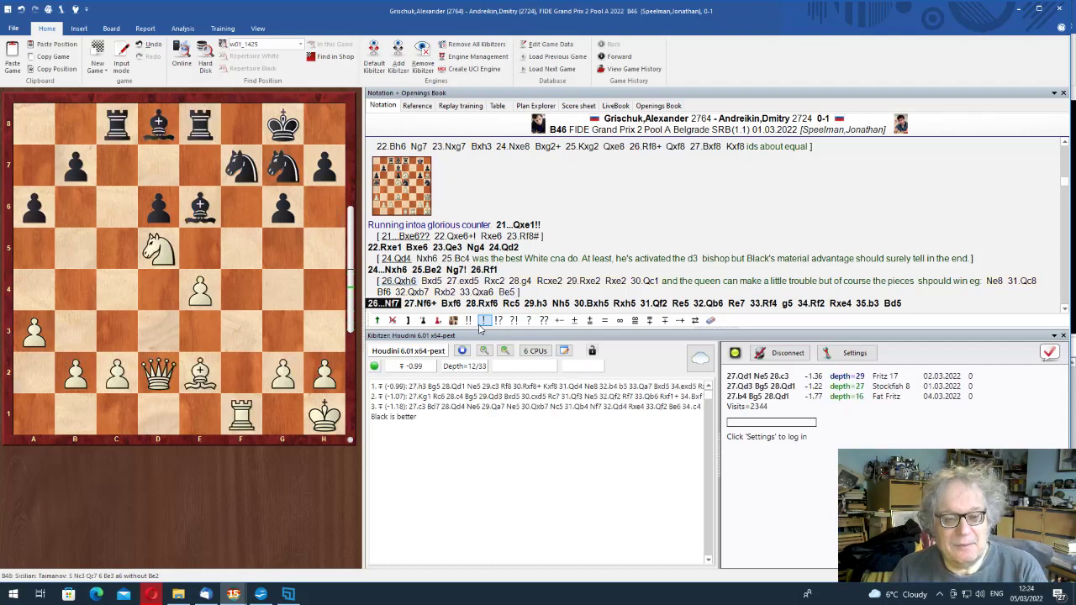
key(Left)
key(Right)
key(Return)
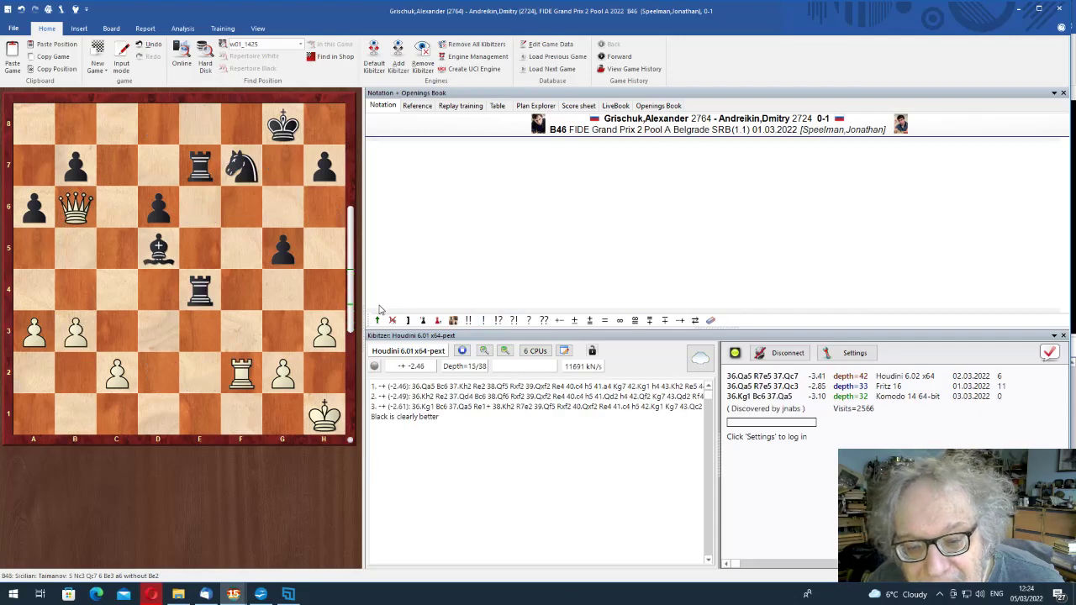
click(380, 107)
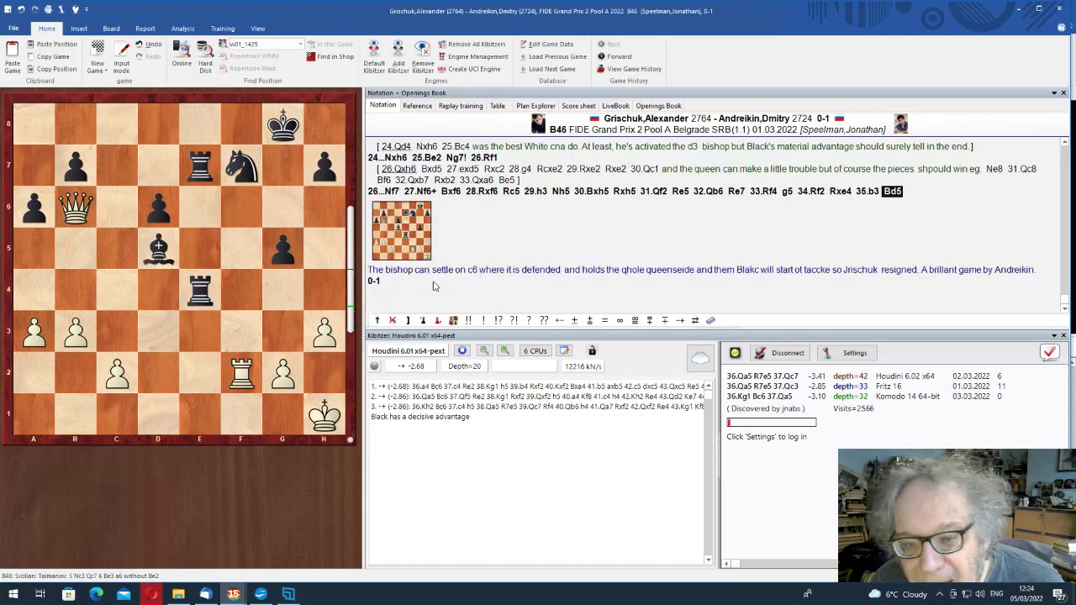
scroll(523, 269, up, 4)
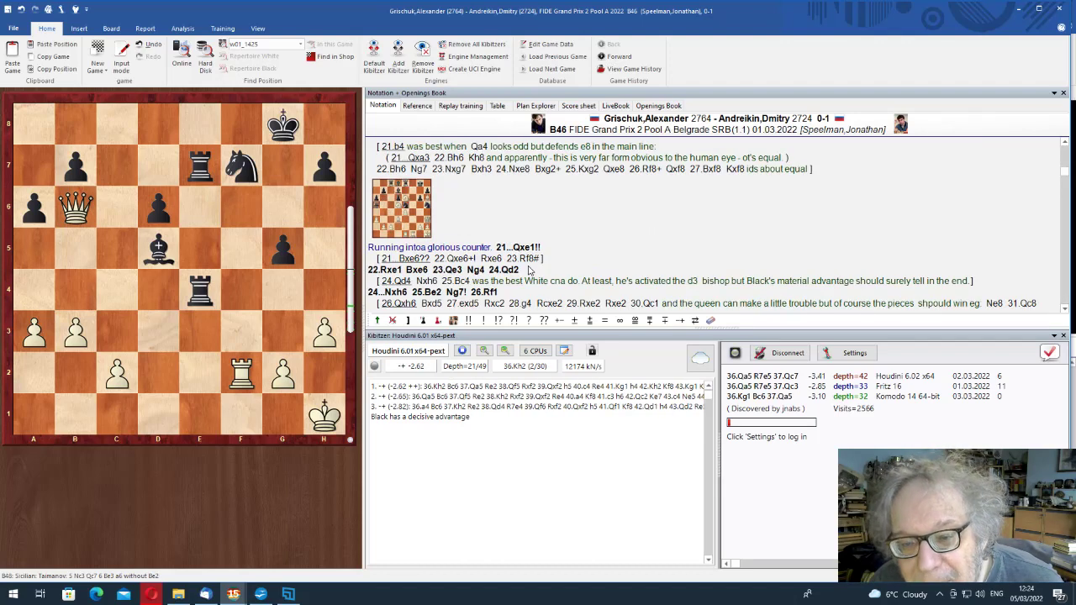
click(495, 292)
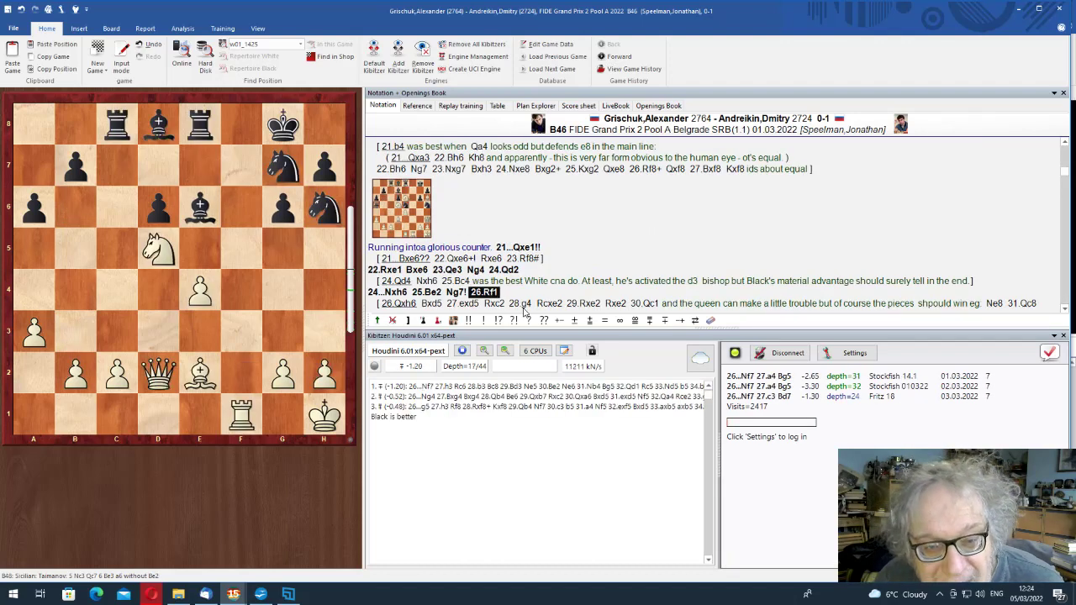
Play through the main line from 26...Nf7 to 29...Nh5
key(Right)
key(Right)
key(Right)
key(Right)
key(Right)
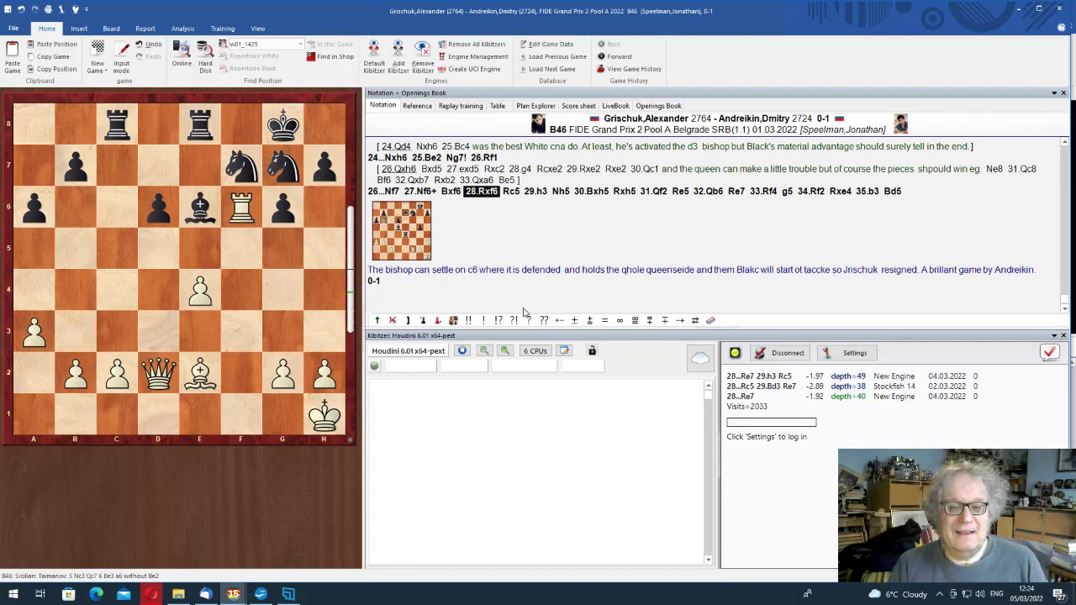
key(Right)
key(Right)
key(Right)
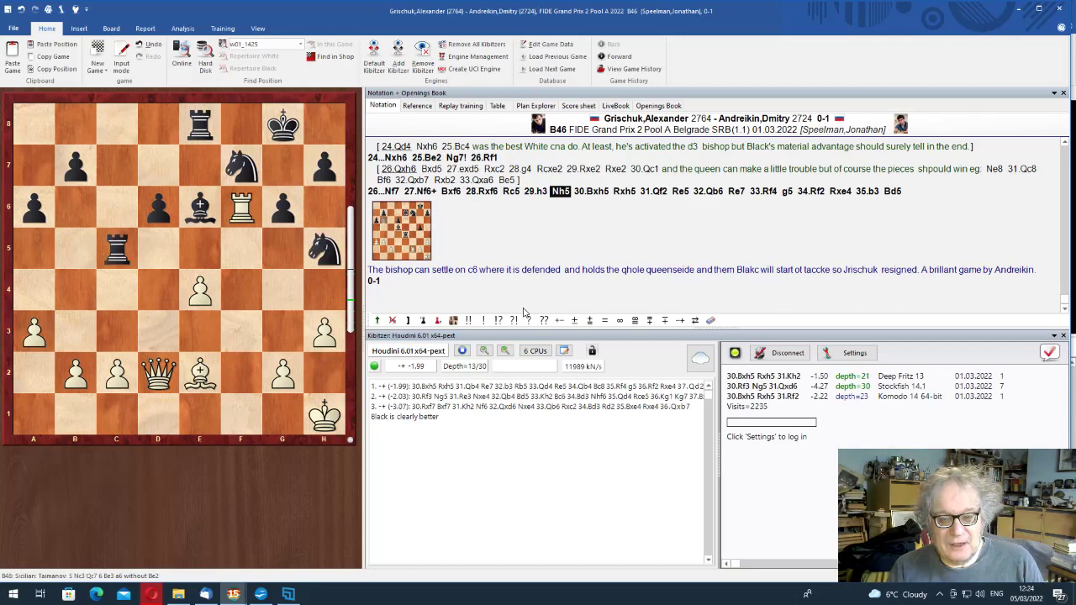
Continue through the main line from 30.Bxh5 to 33.Rf4
key(Right)
key(Right)
key(Right)
key(Right)
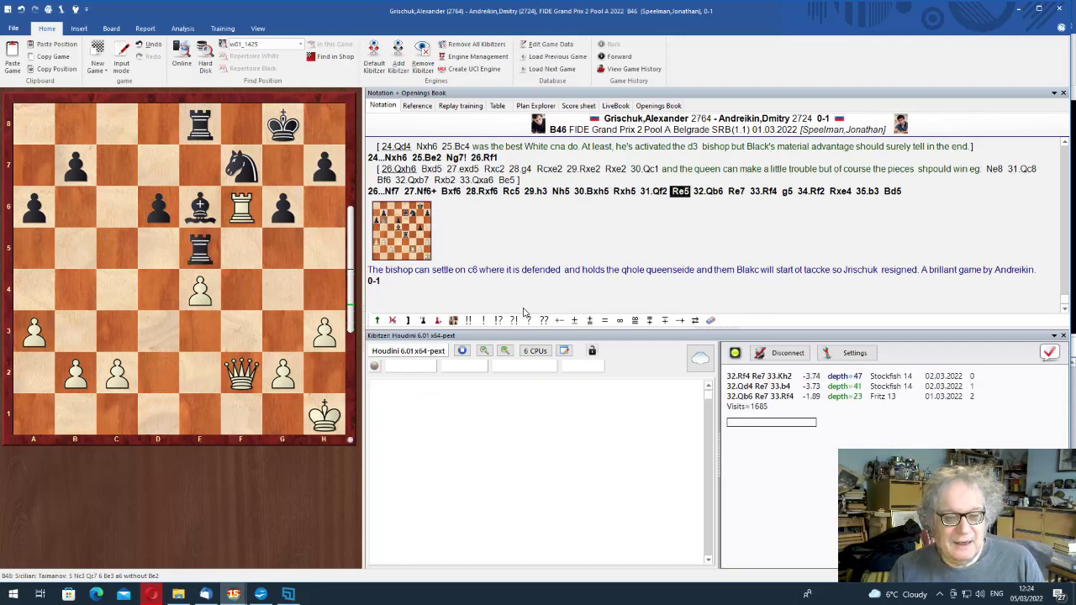
key(Right)
key(Right)
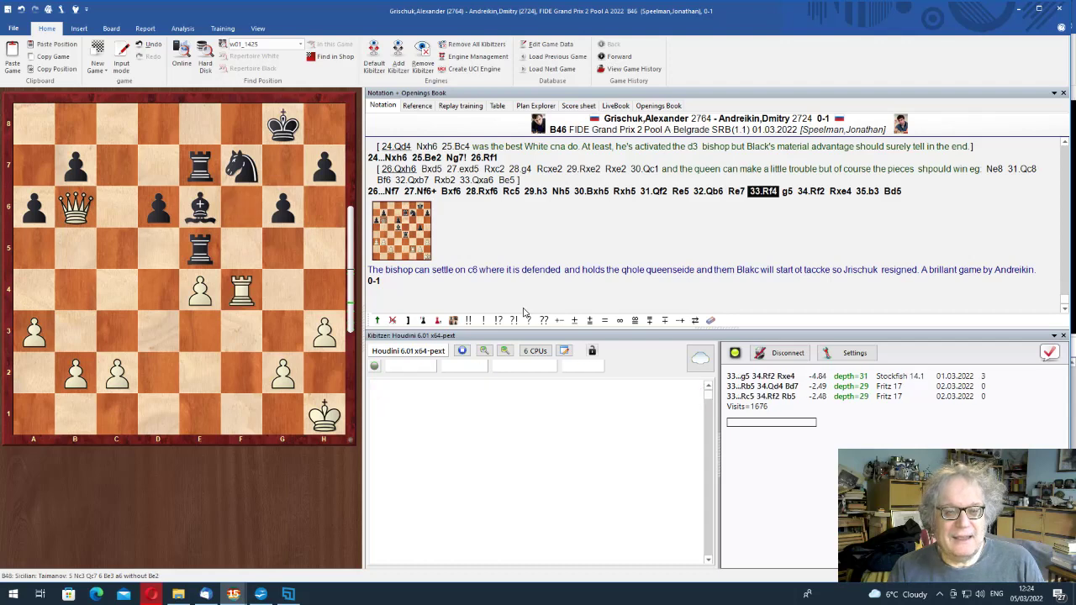
Play the closing moves from 33...g5 to the final position after 35...Bd5
key(Right)
key(Right)
key(Right)
key(Right)
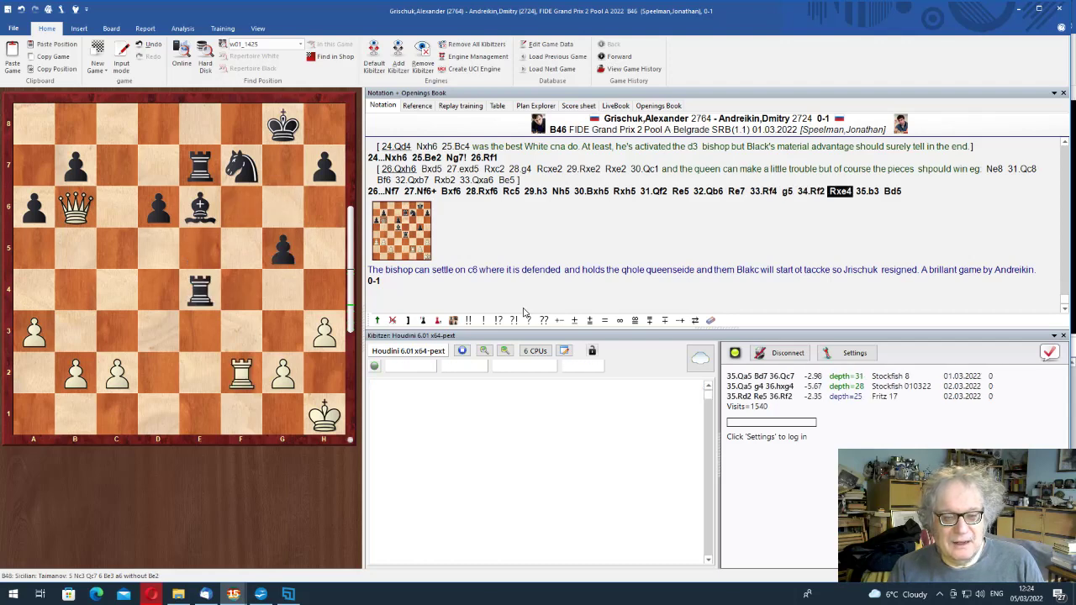
key(Right)
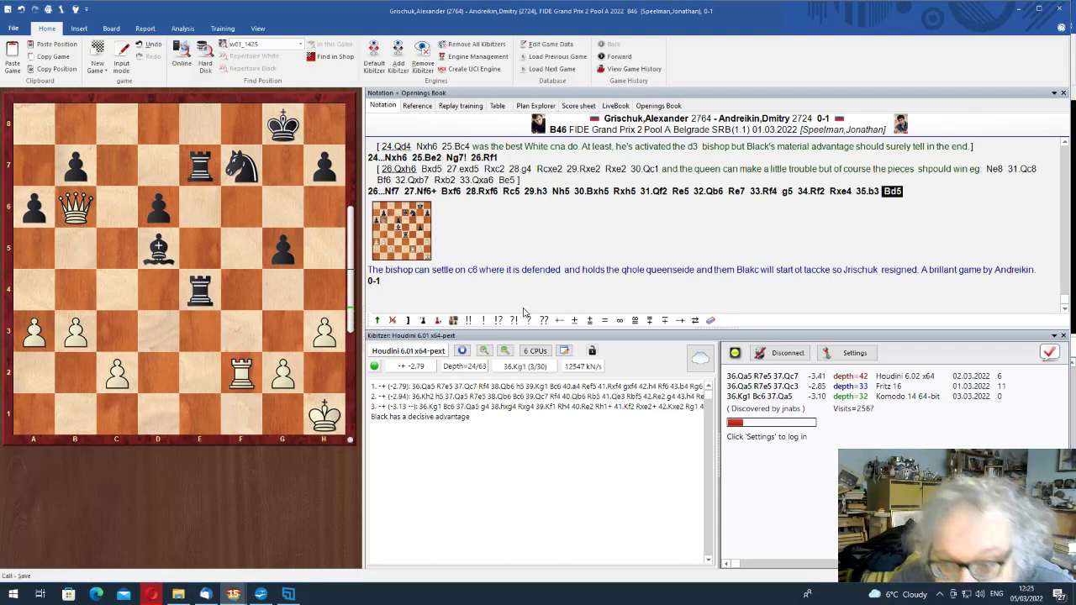
Save the annotated Grischuk–Andreikin game and close it to return to the col165.pgn game list
key(ctrl+s)
key(Return)
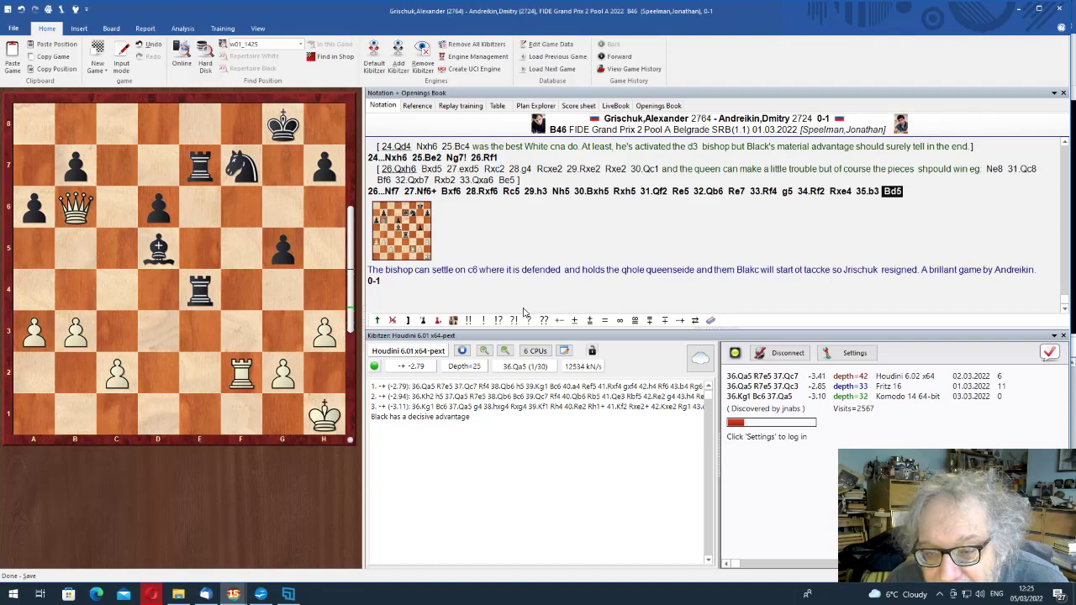
key(Escape)
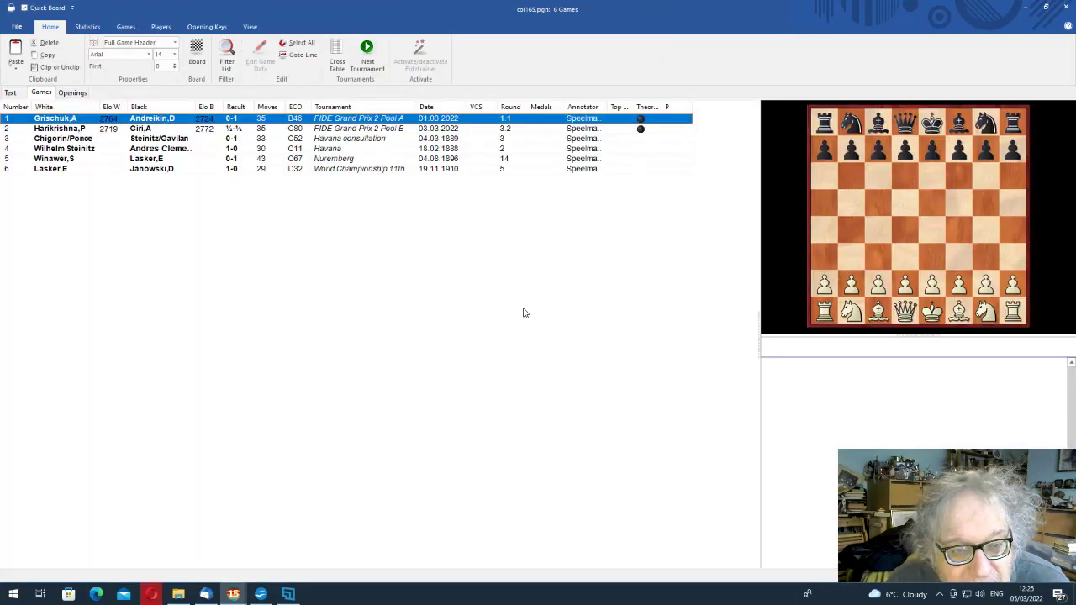
Open the Harikrishna–Giri game from the game list and play its opening moves up to 2...Nc6
key(Down)
key(Return)
key(Right)
key(Right)
key(Right)
key(Right)
key(Right)
key(Right)
key(Right)
key(Right)
key(Right)
key(Right)
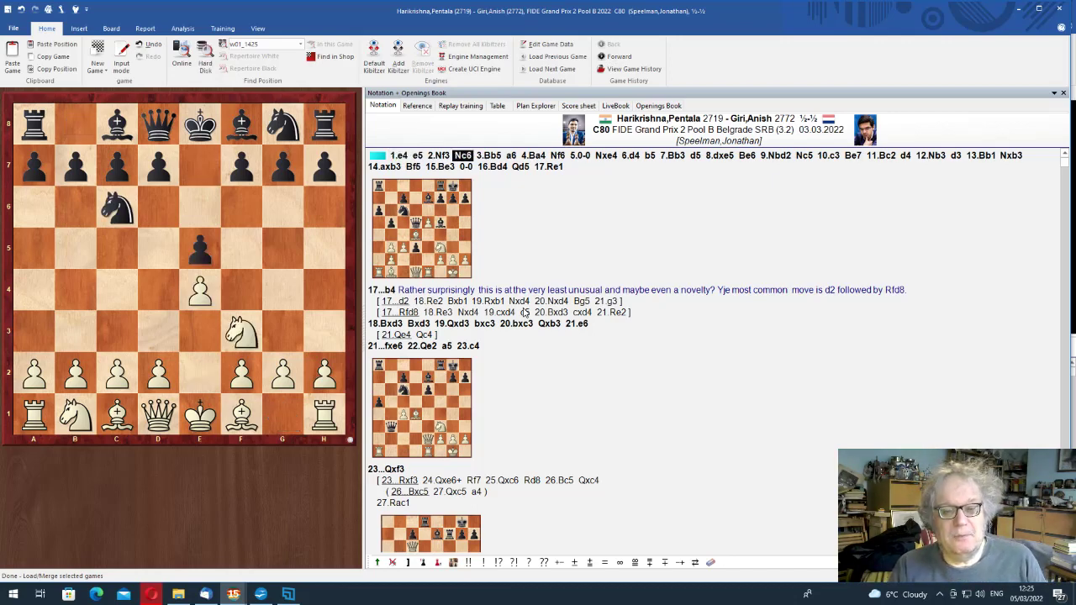
Play through the main line from 3.Bb5 to 10...Be7
key(Right)
key(Right)
key(Right)
key(Right)
key(Right)
key(Right)
key(Right)
key(Right)
key(Right)
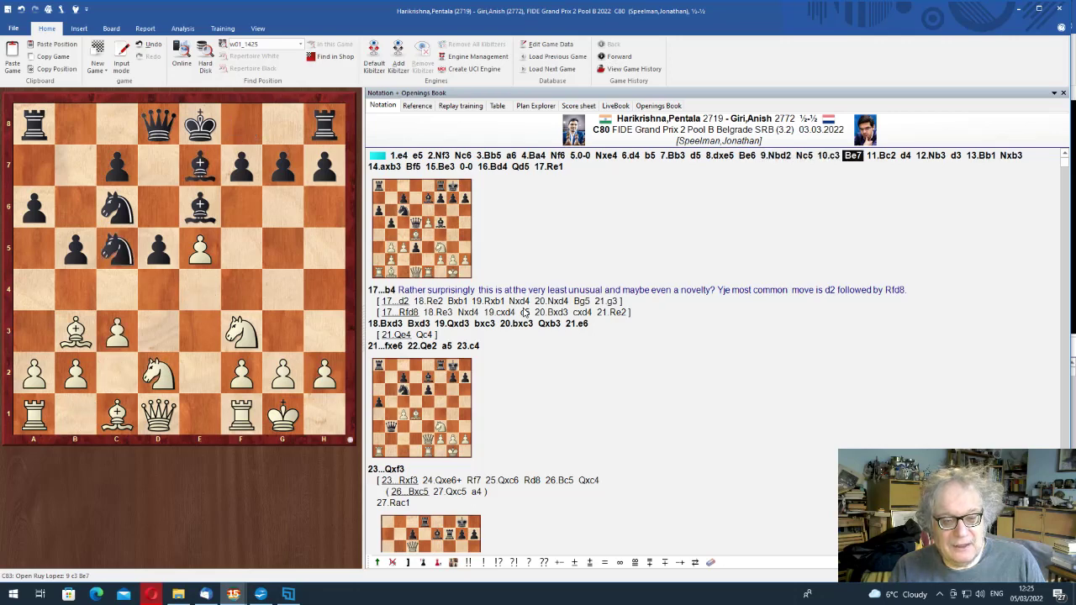
Continue through the main line from 11.Bc2 to 14...Bf5
key(Right)
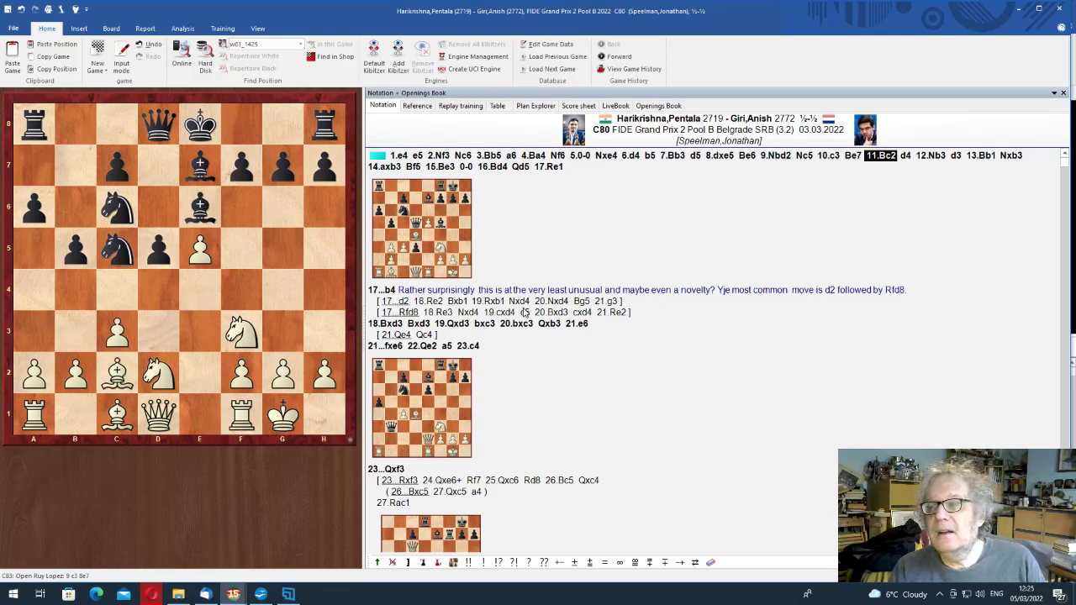
key(Right)
key(Right)
key(Right)
key(Right)
key(Right)
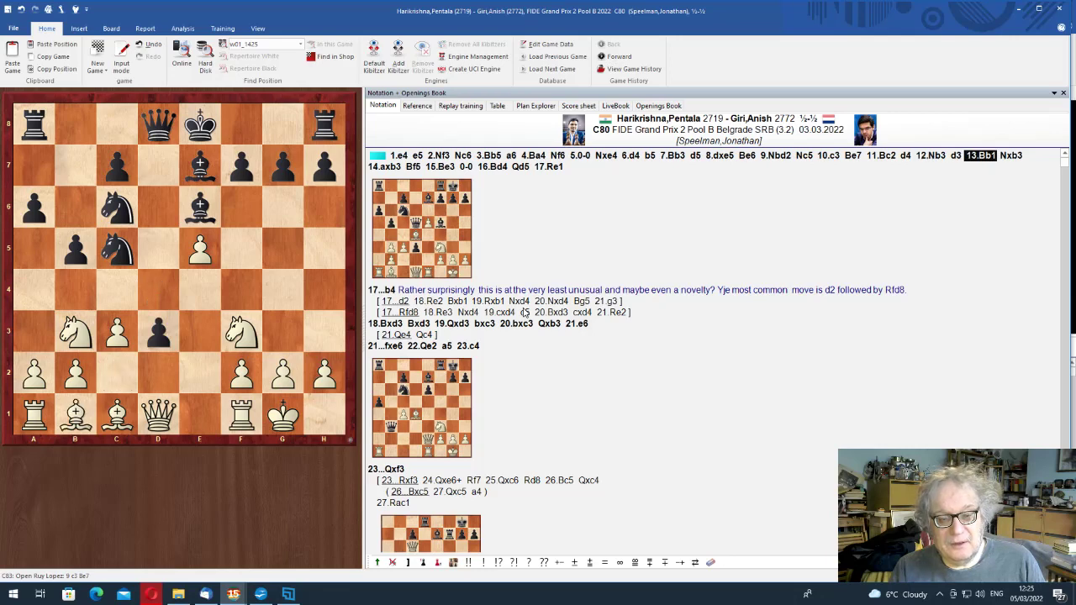
key(Right)
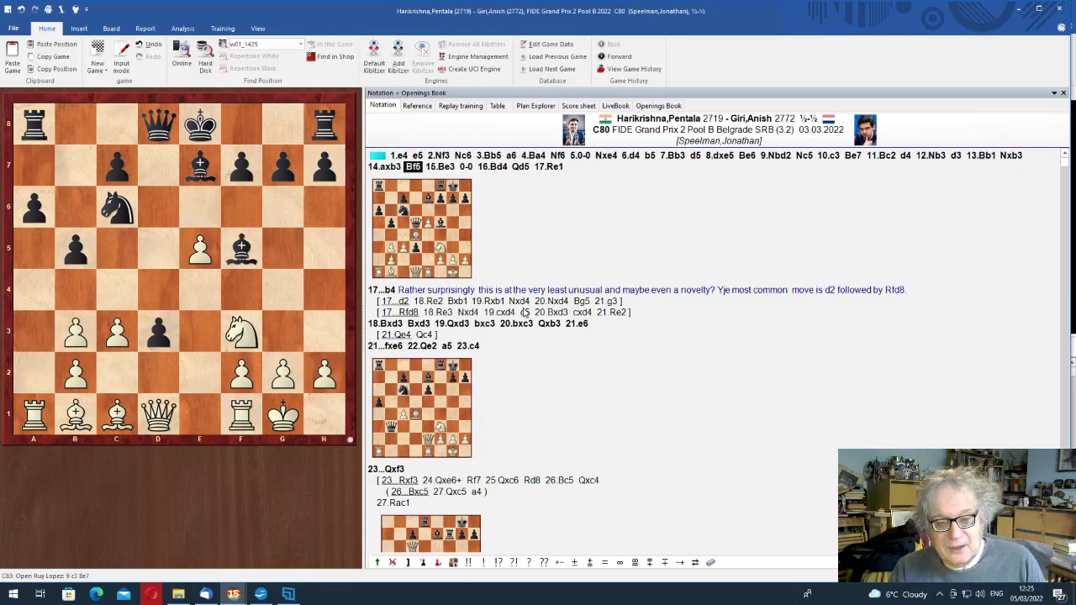
Play the main line from 15.Be3 to 17...b4 and step back to the position after 17.Re1
key(Right)
key(Right)
key(Right)
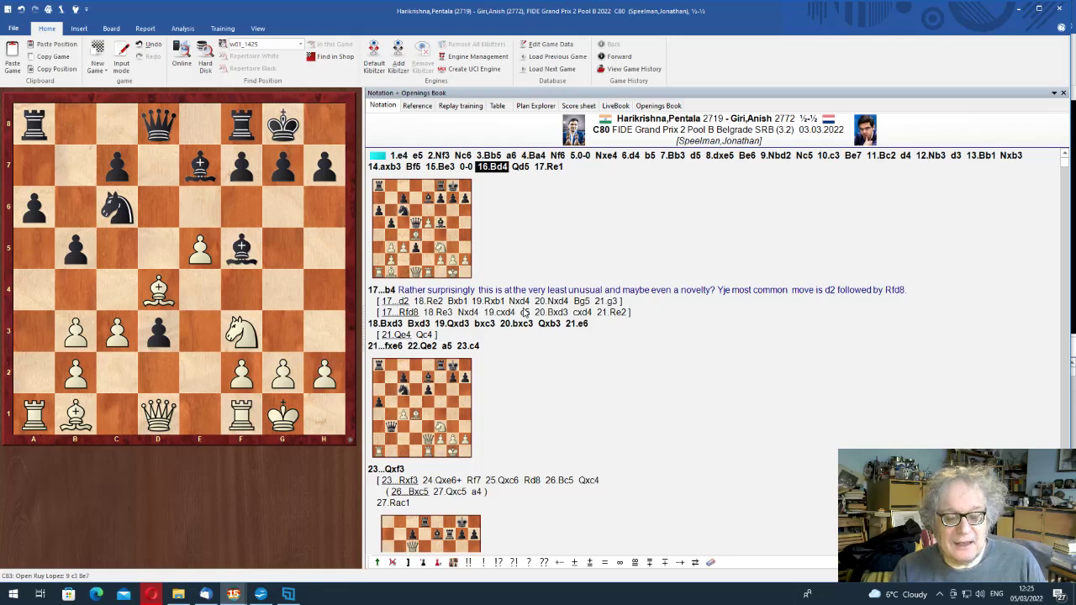
key(Right)
key(Right)
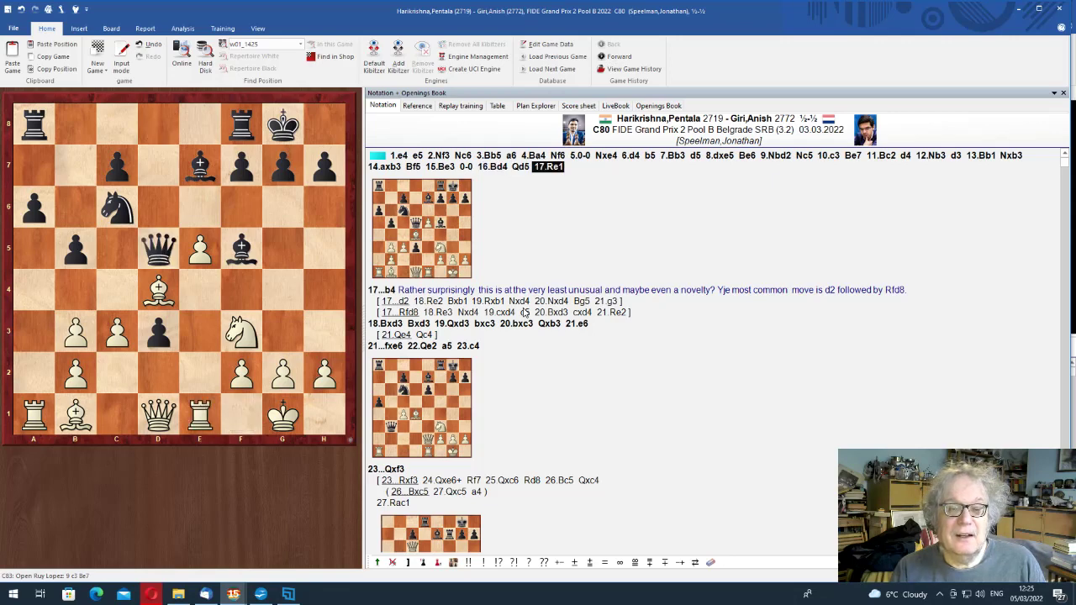
key(Right)
key(Return)
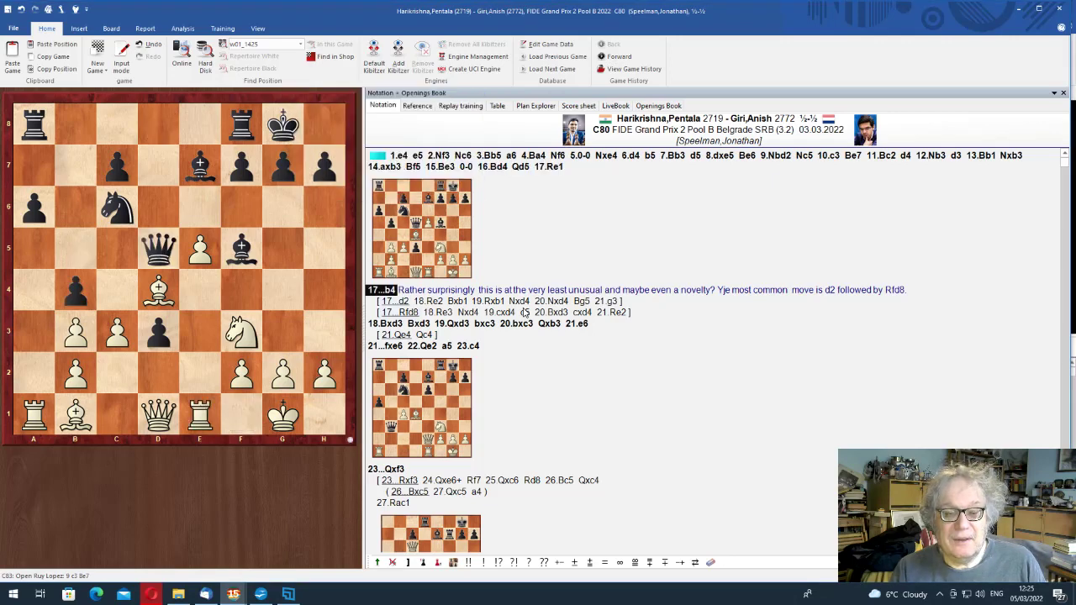
key(Left)
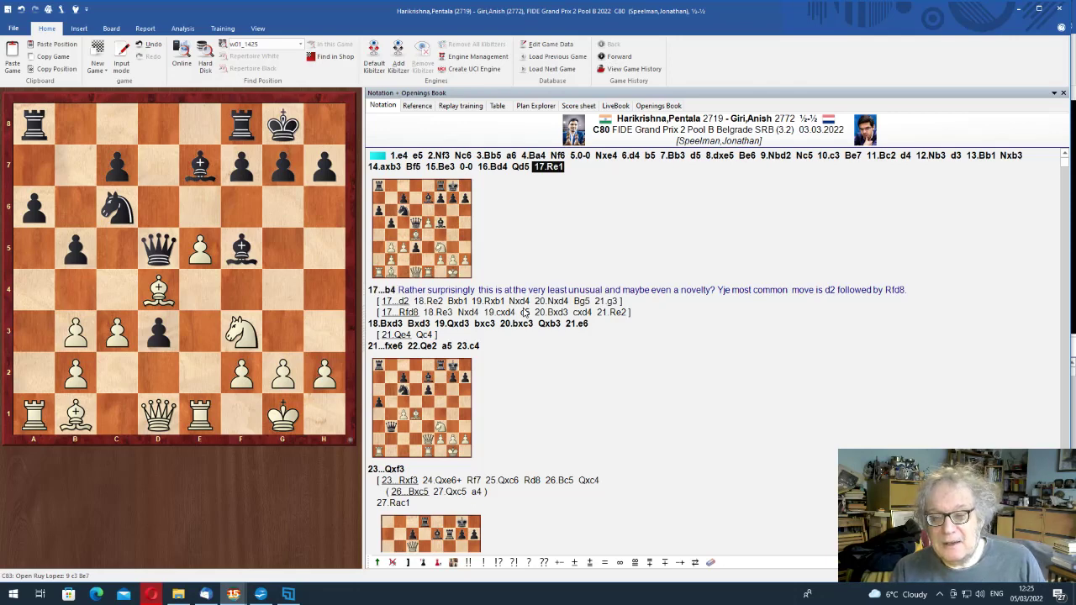
Enter the 17...d2 variation and play it through to 20...Bg5
key(Right)
key(Down)
key(Return)
key(Right)
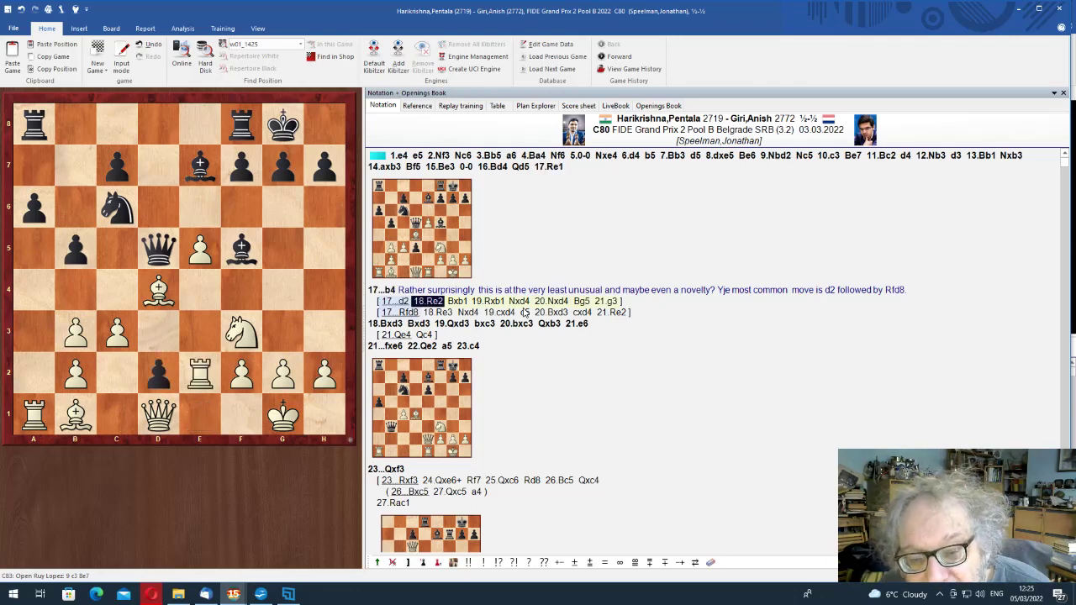
key(Right)
key(Right)
key(Right)
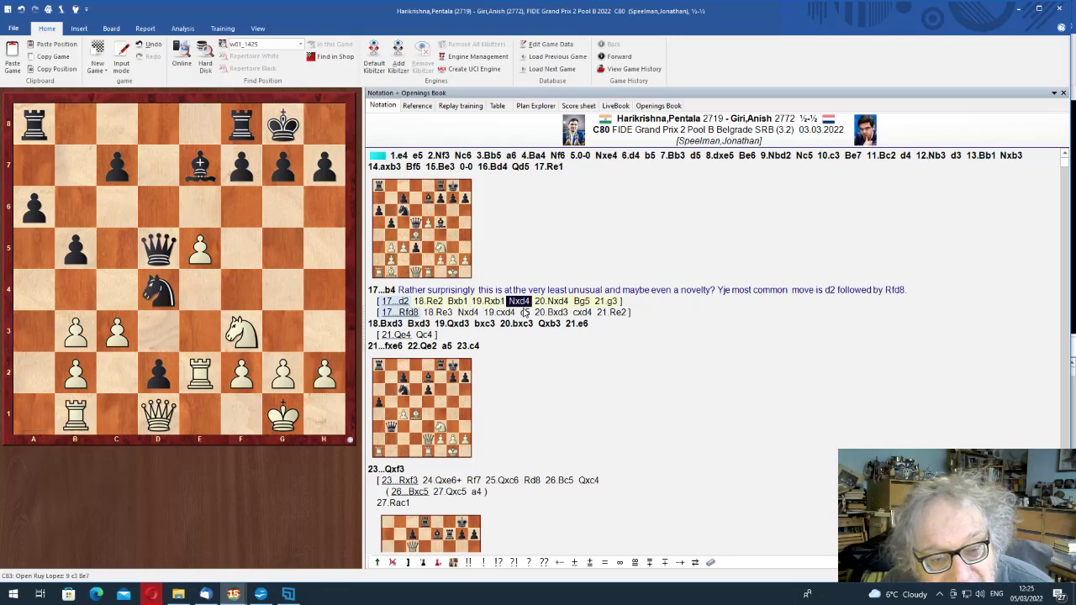
key(Right)
key(Right)
key(Right)
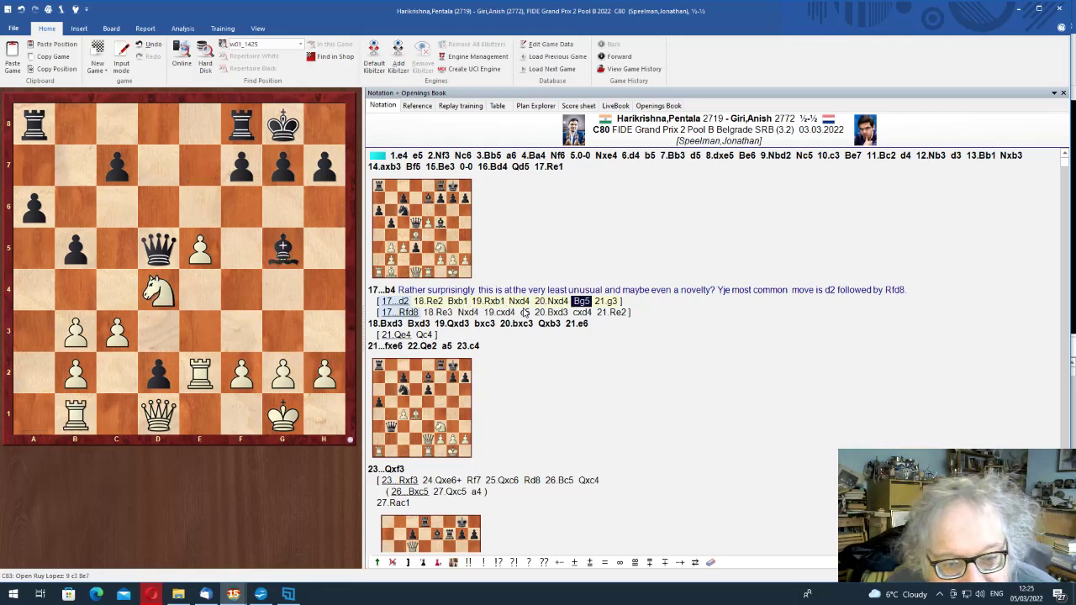
Switch to the alternative 17...Rfd8 variation and play it through to 21.Re2
key(Down)
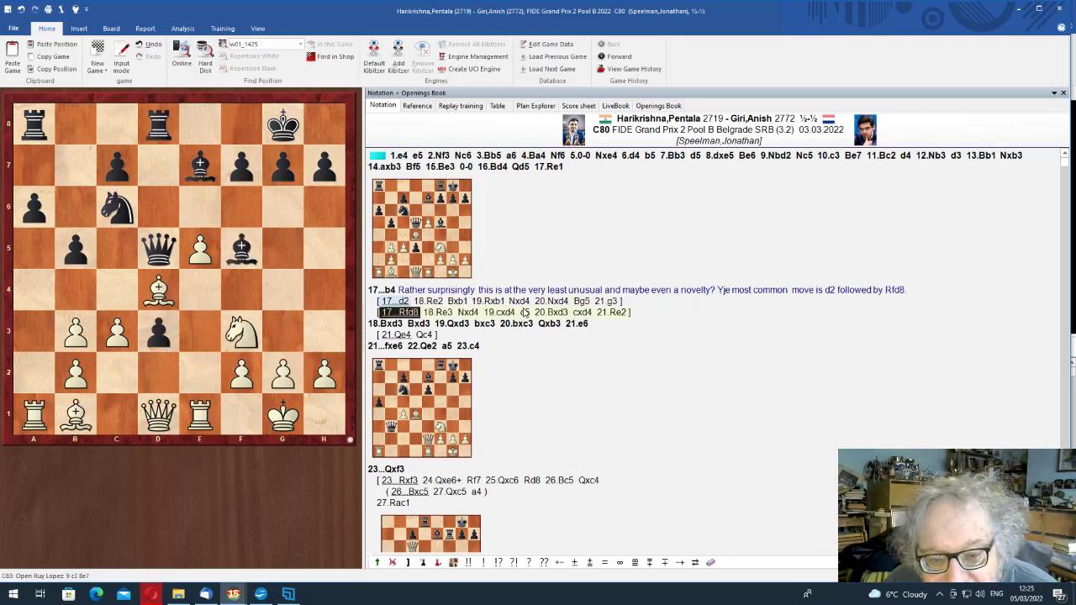
key(Right)
key(Right)
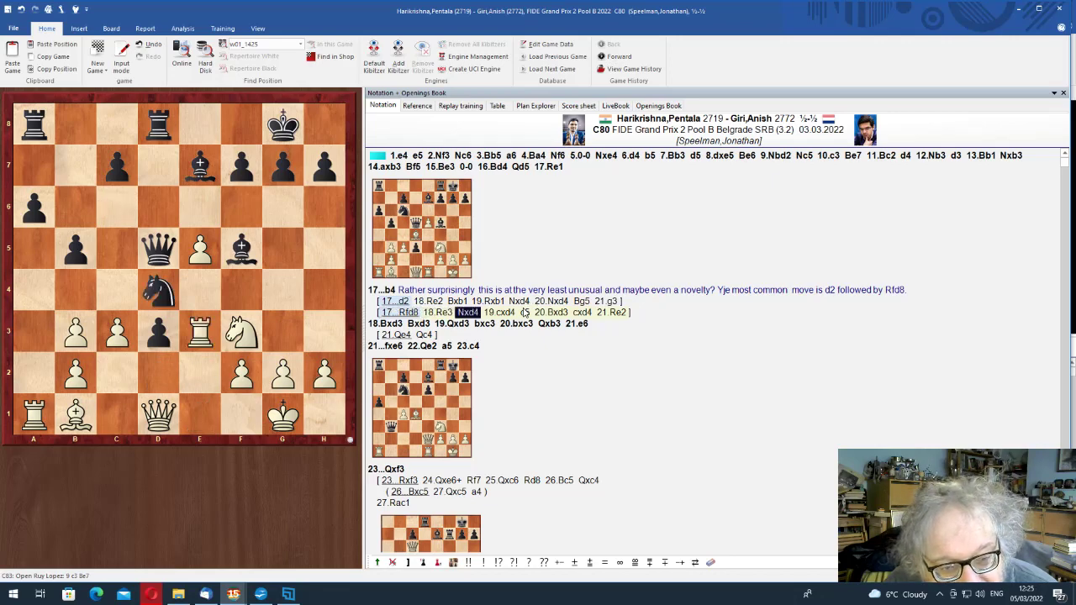
key(Right)
key(Right)
key(Right)
key(Right)
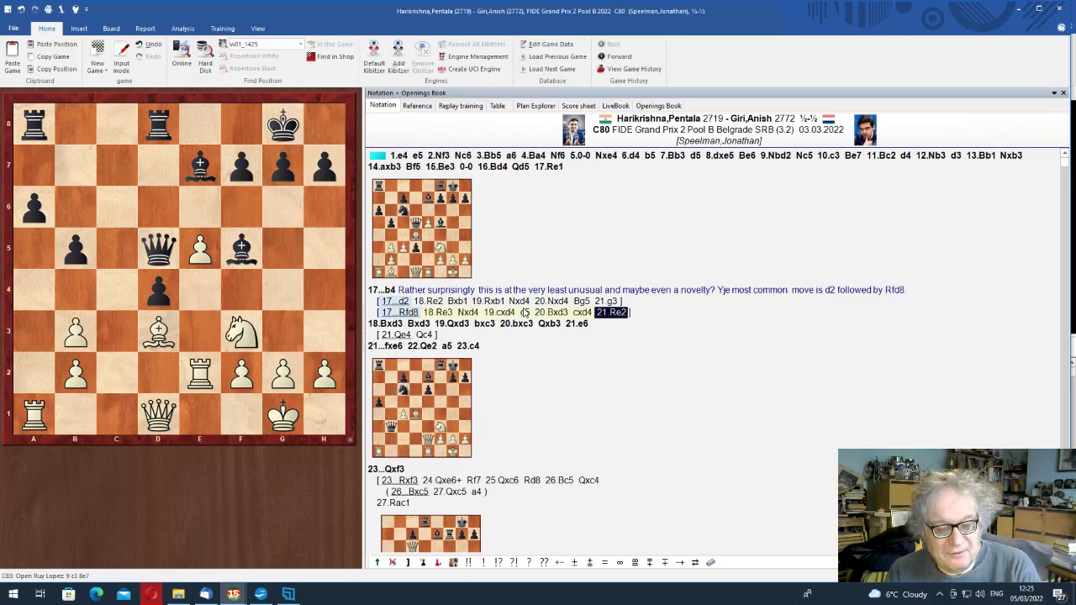
Return to the main line and play from 18.Bxd3 to 21.e6
key(Right)
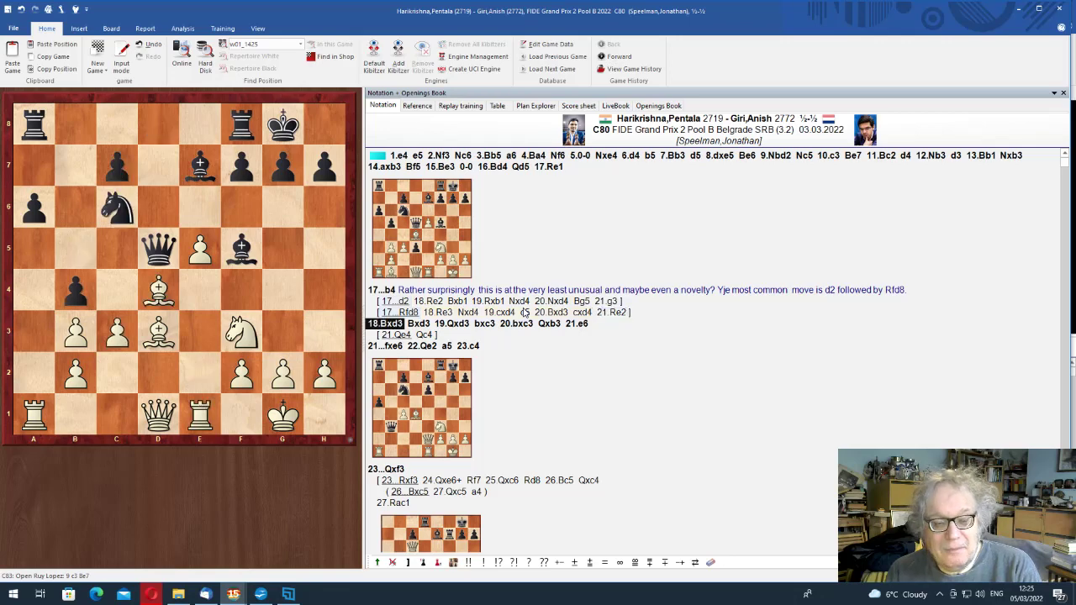
key(Right)
key(Right)
key(Right)
key(Right)
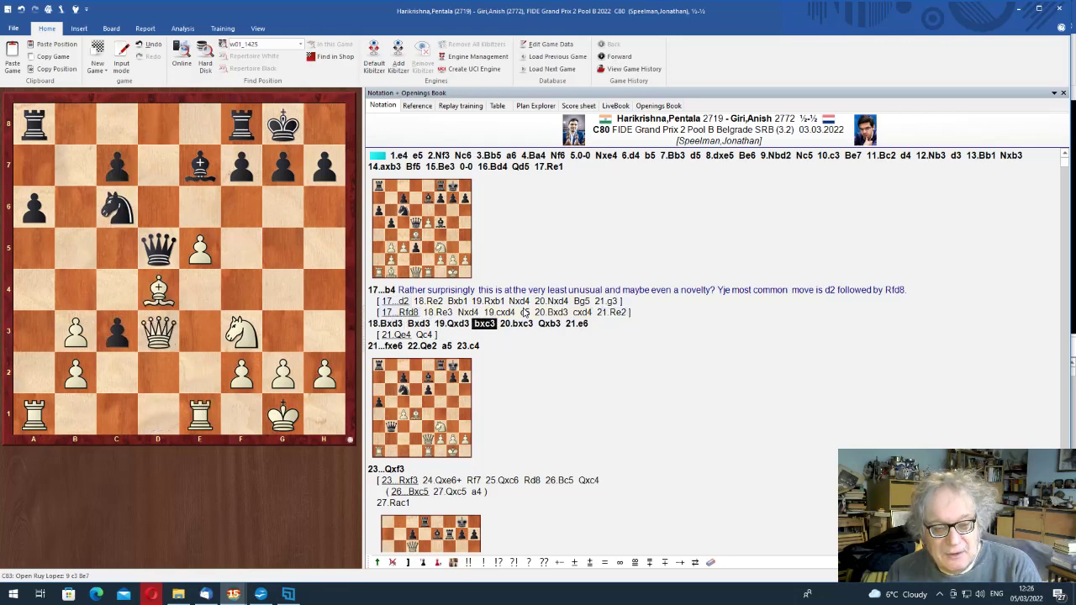
key(Right)
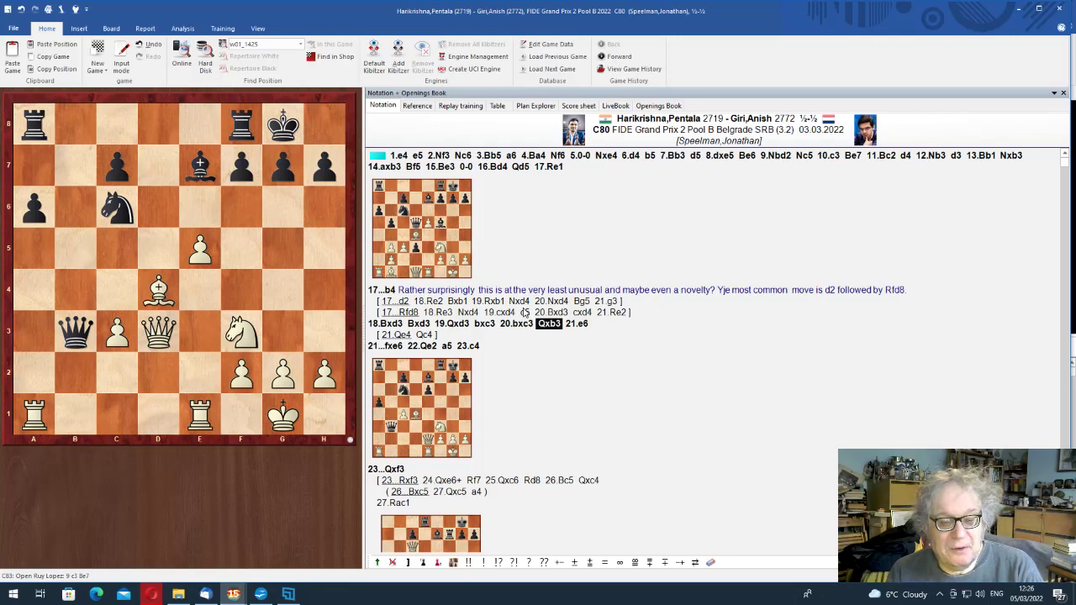
key(Right)
key(Return)
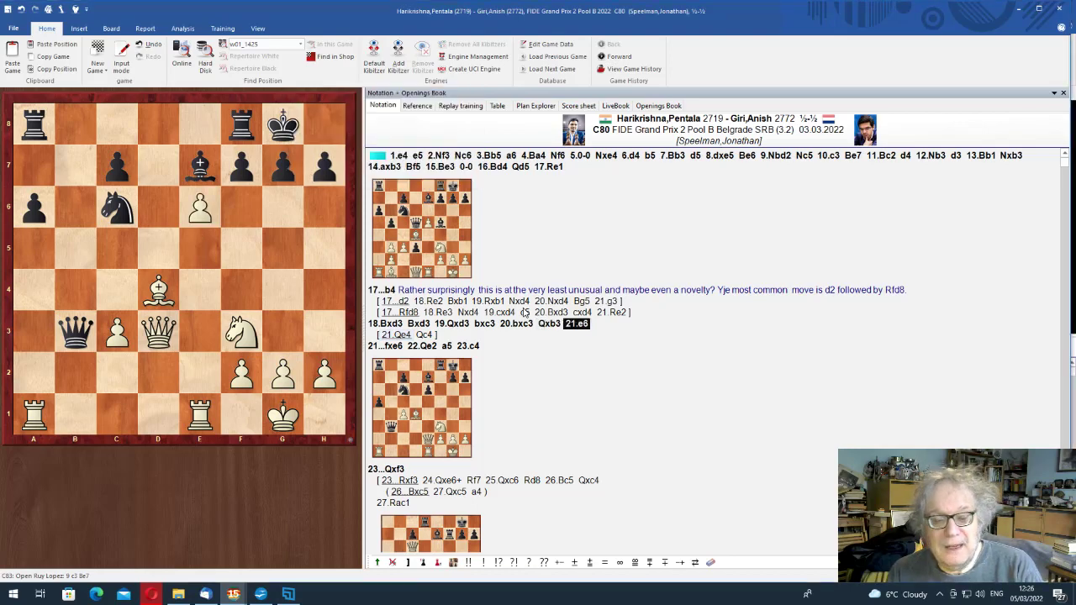
Play the main line from 21...fxe6 through 23...Qxf3 and step back to the position after 23.c4
key(Right)
key(Right)
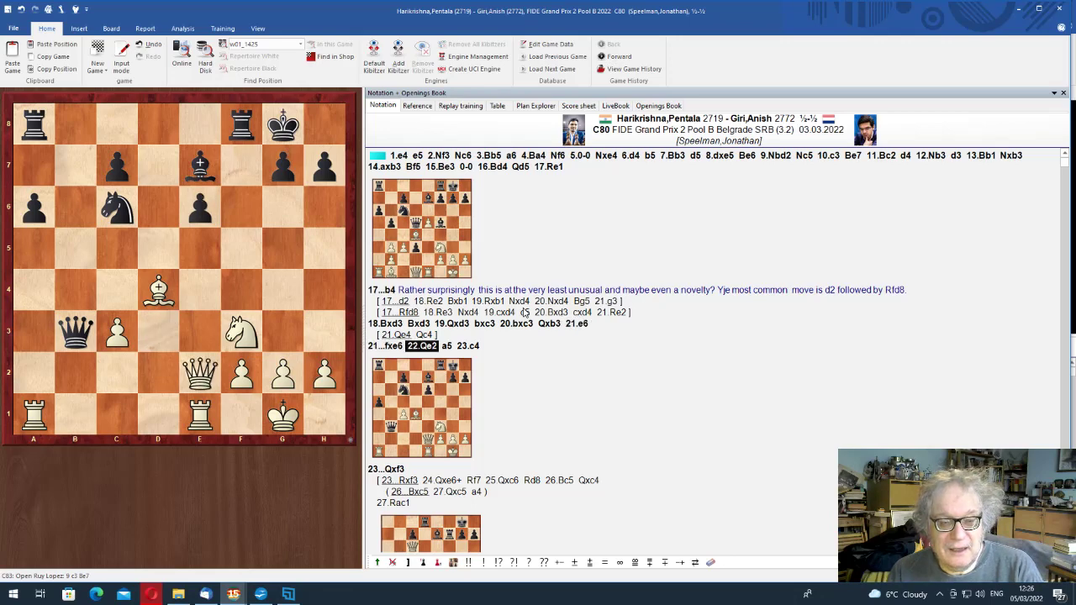
key(Right)
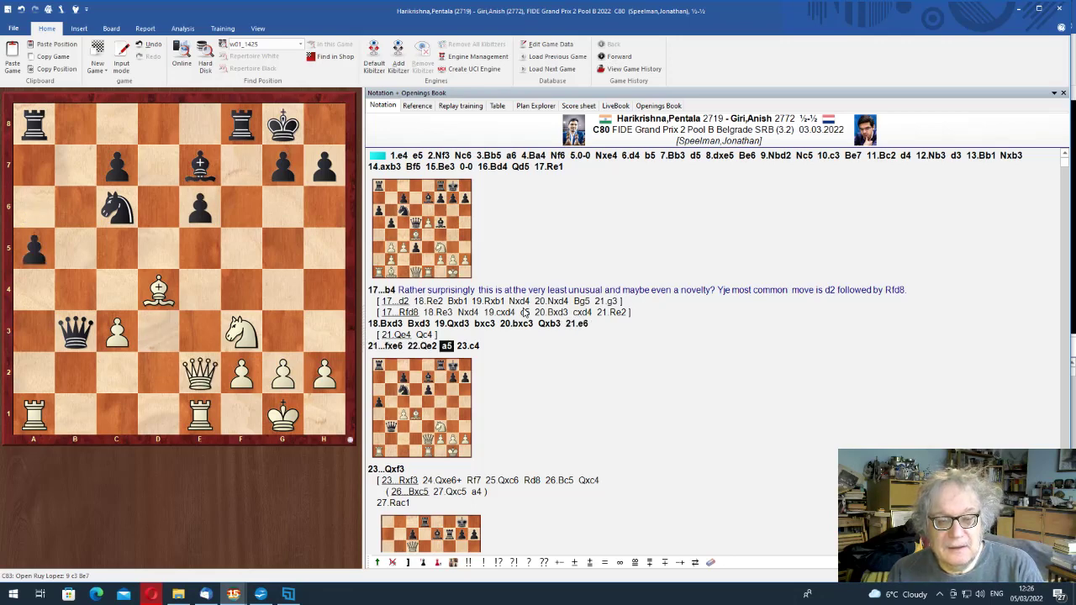
key(Right)
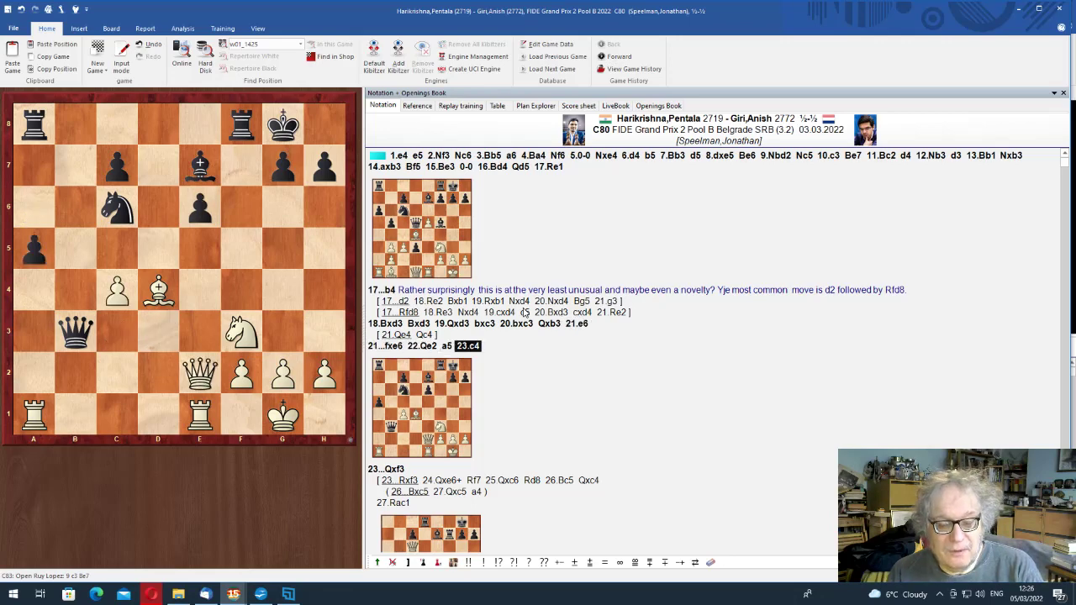
key(Right)
key(Return)
key(Left)
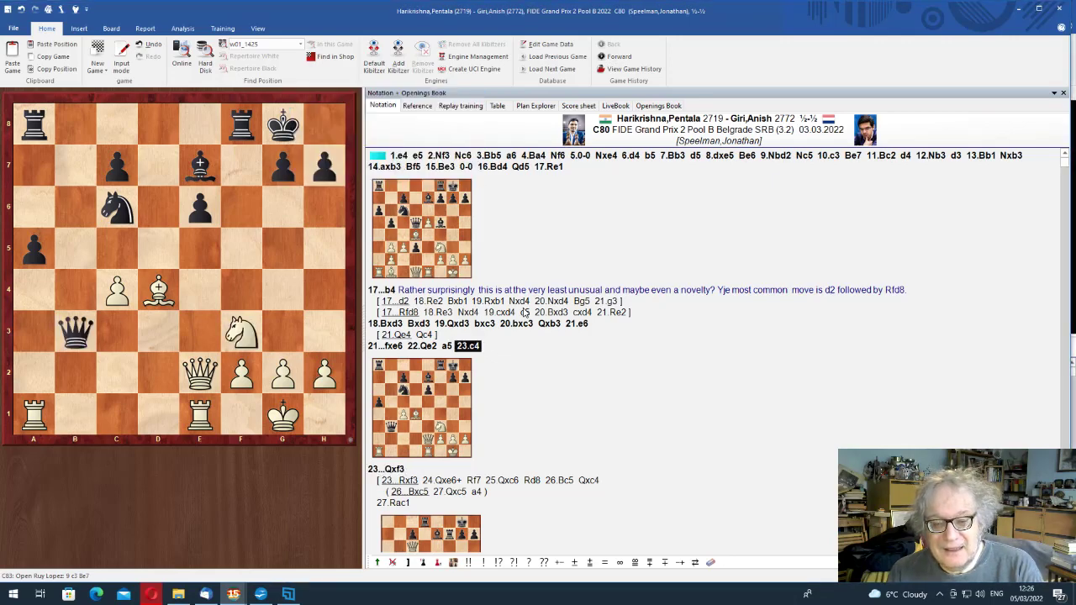
Enter the 23...Rxf3 variation and play it through to 26...Qxc4
key(Right)
key(Right)
key(Right)
key(Right)
key(Right)
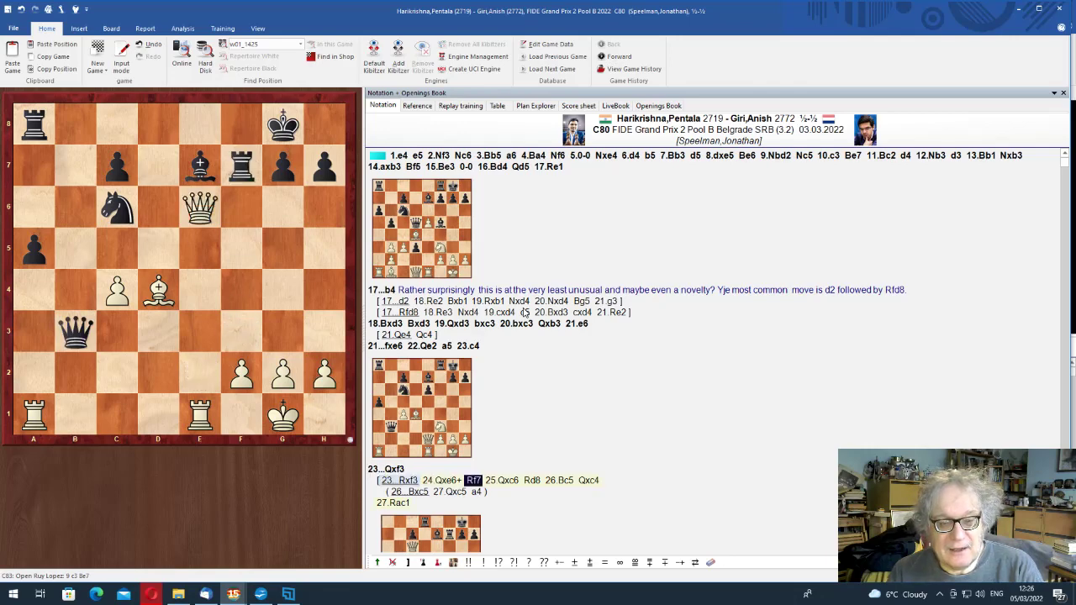
key(Right)
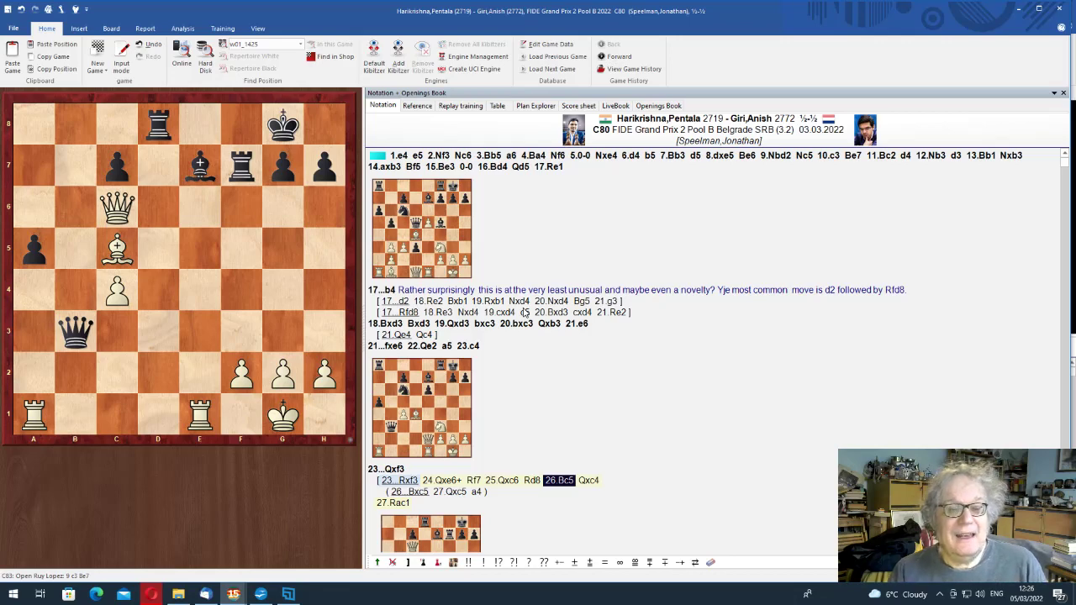
key(Right)
key(Return)
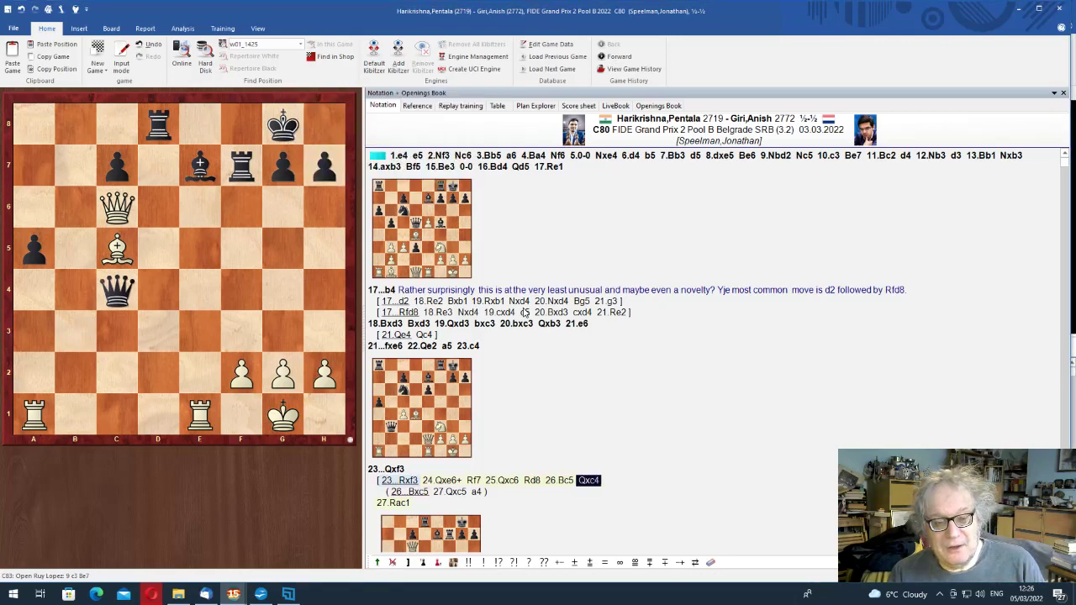
Show the queen sacrifice line from 27.Rac1 Bxc5 to 28...Bxf2+
key(Right)
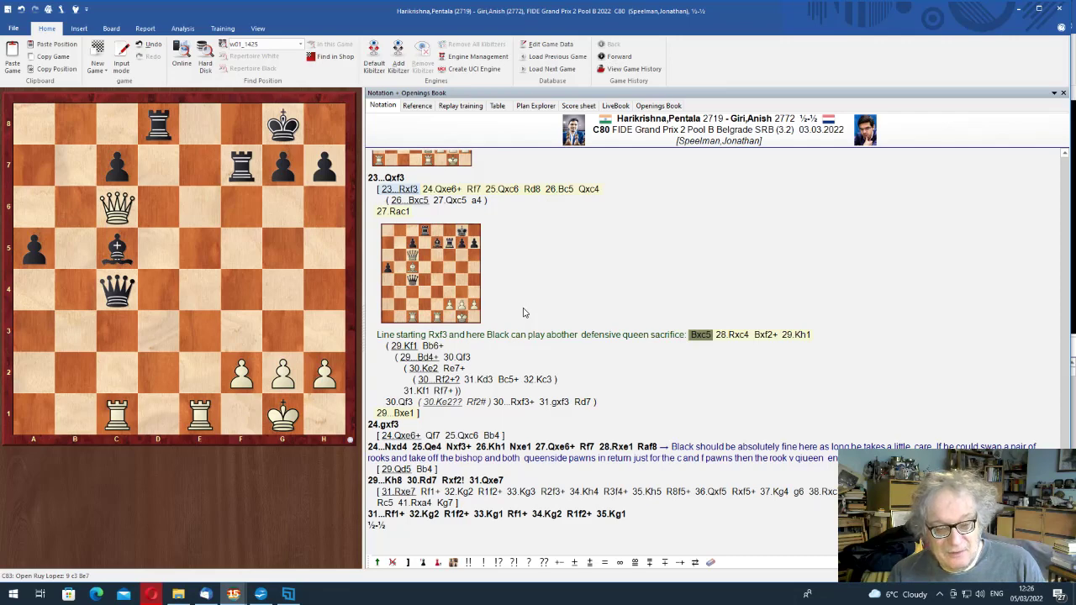
key(Right)
key(Right)
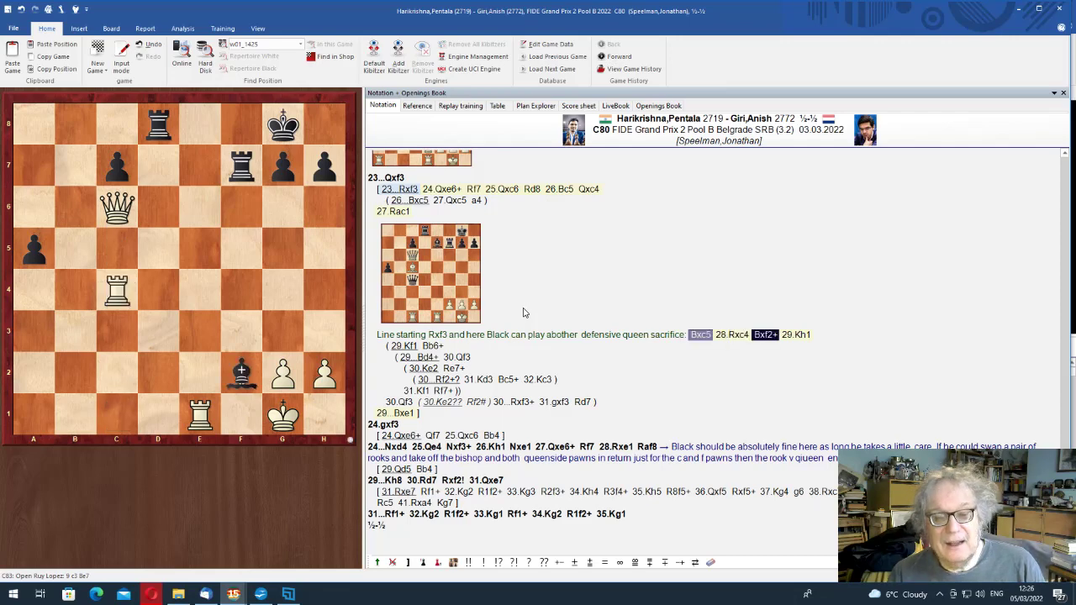
key(Right)
key(Return)
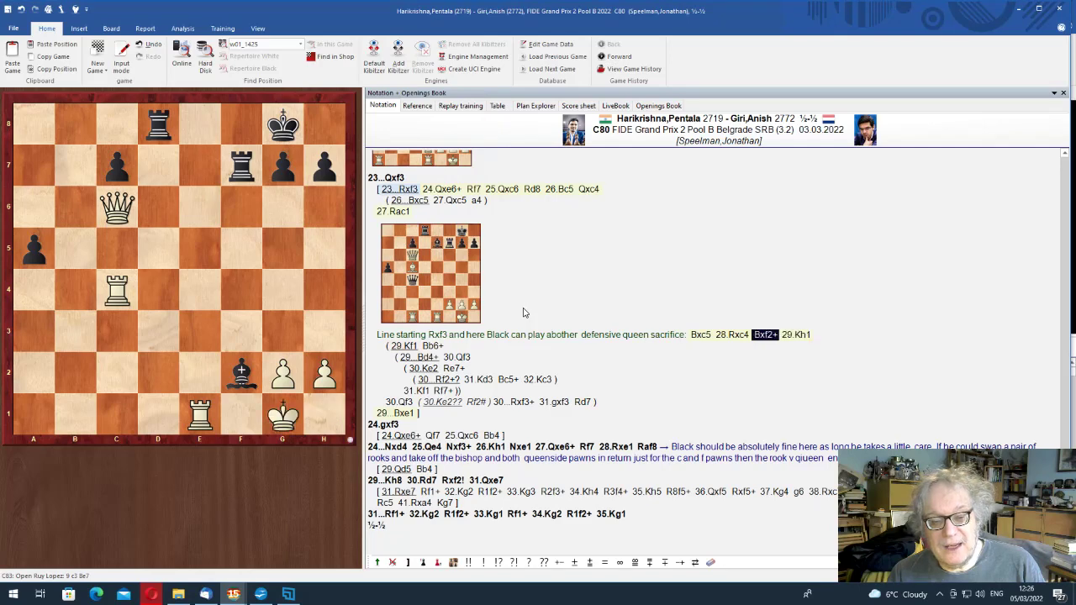
Choose the 29.Kf1 sideline and play its reply 29...Bb6+
key(Left)
key(Right)
key(Up)
key(Return)
key(Right)
key(Return)
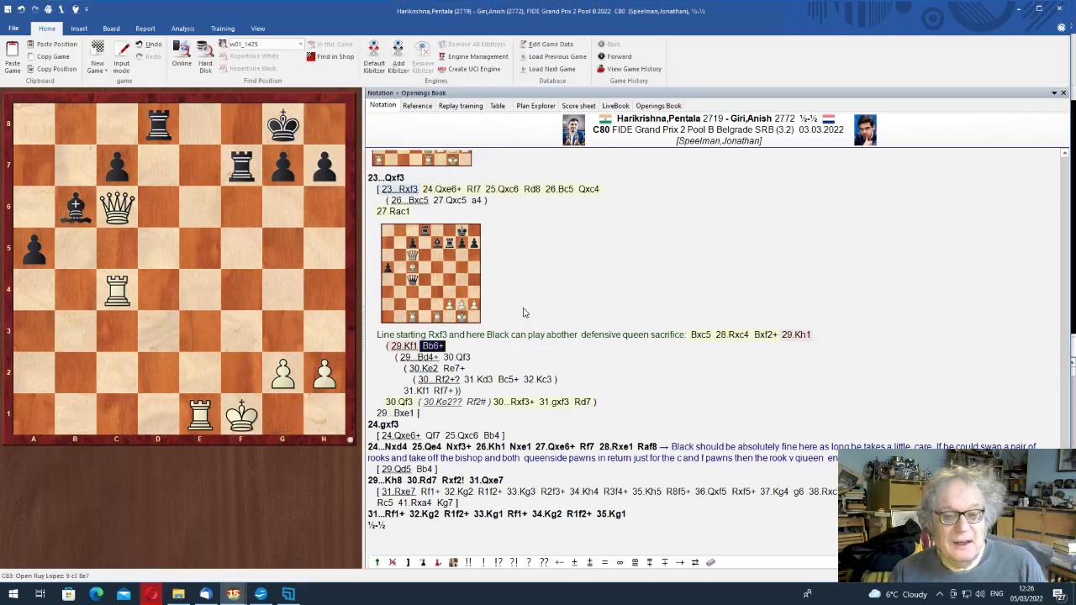
Follow the sideline from 30.Qf3 to its final position after 31...Rd7
key(Right)
key(Return)
key(Right)
key(Right)
key(Right)
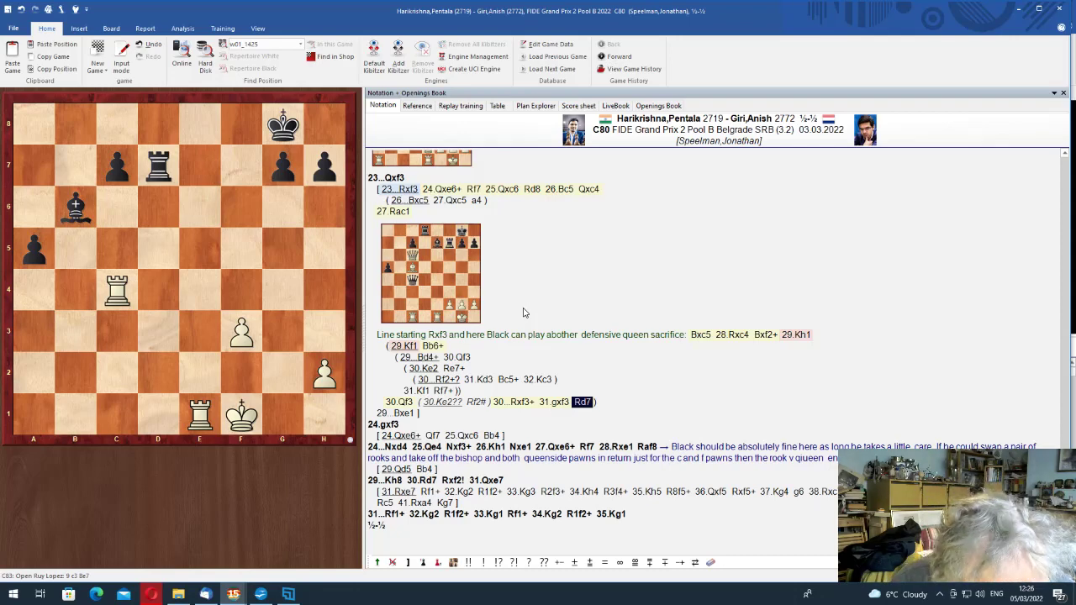
Analyse the position after 31...Rd7 with the default Houdini 6.01 kibitzer, then remove the engine
key(alt+F2)
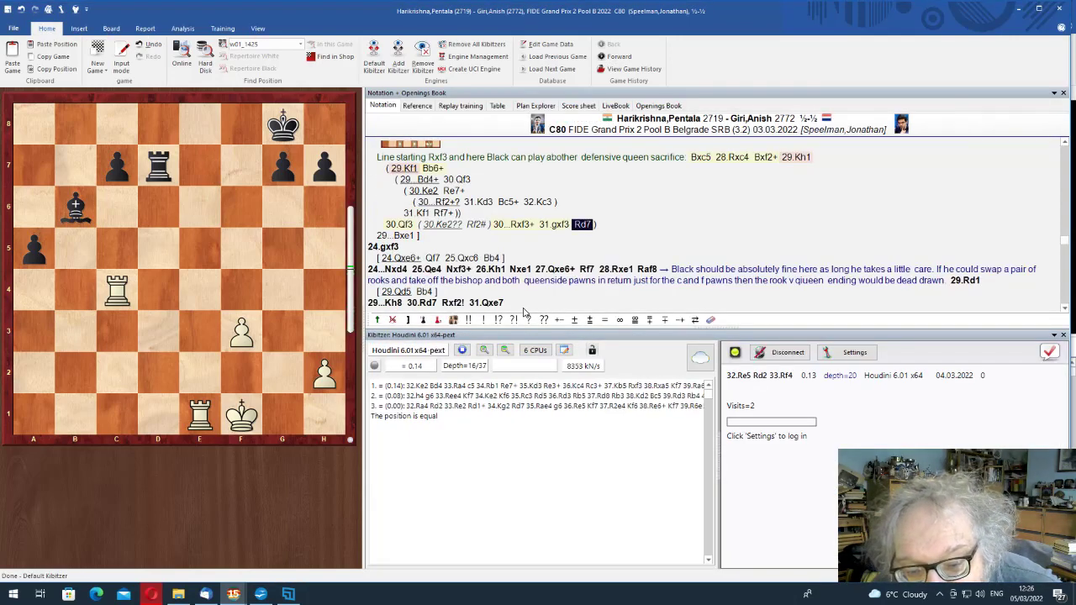
key(alt)
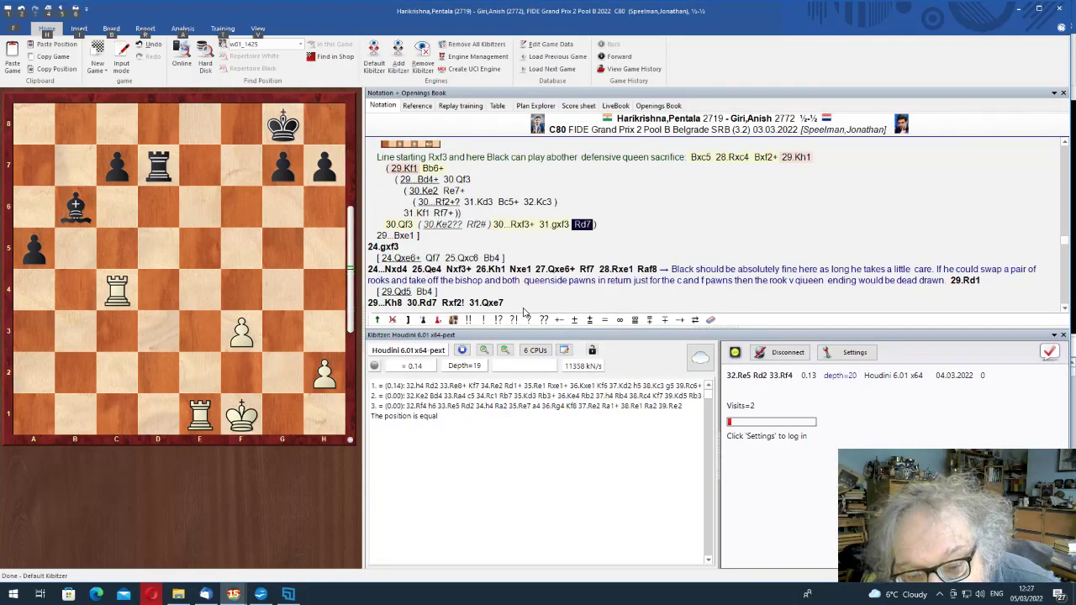
key(shift+alt+F2)
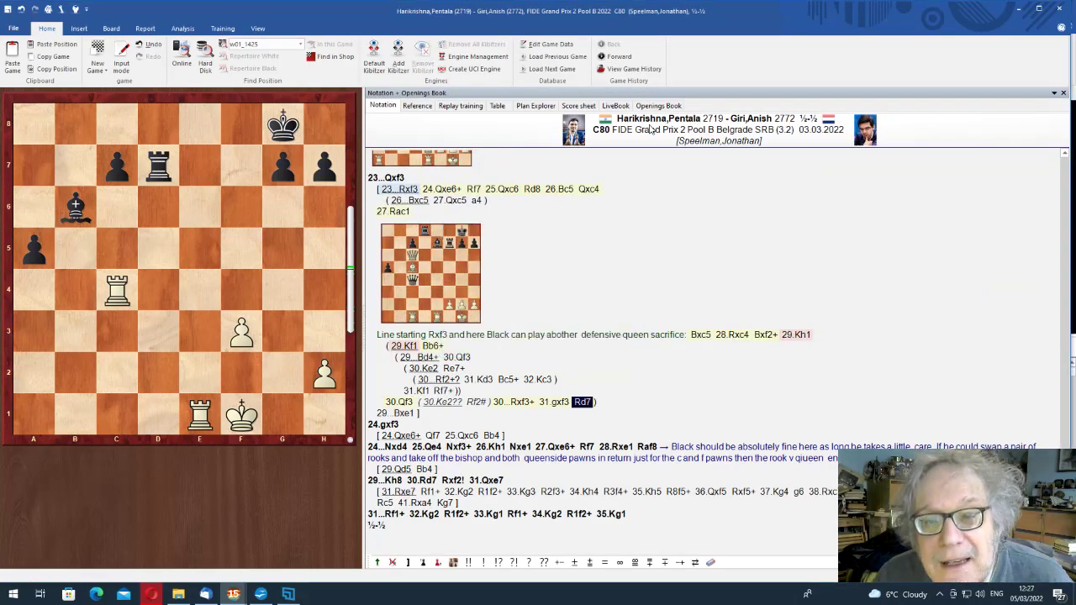
Analyse the position after 31...Rd7 with Stockfish 14.1 as an added kibitzer, then close and reopen the Harikrishna–Giri game
click(400, 65)
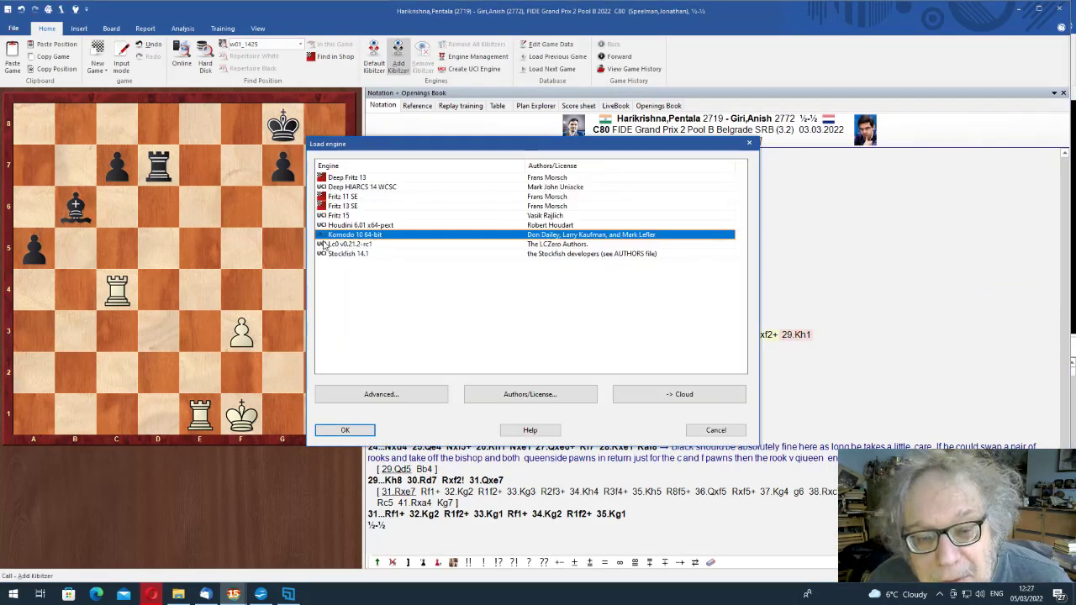
double_click(332, 254)
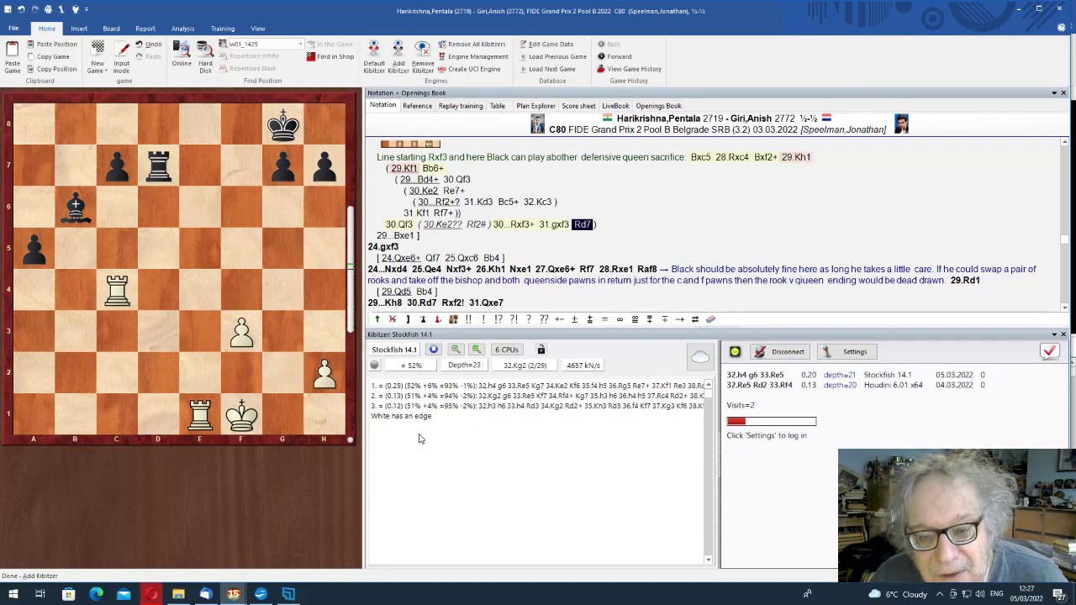
key(Escape)
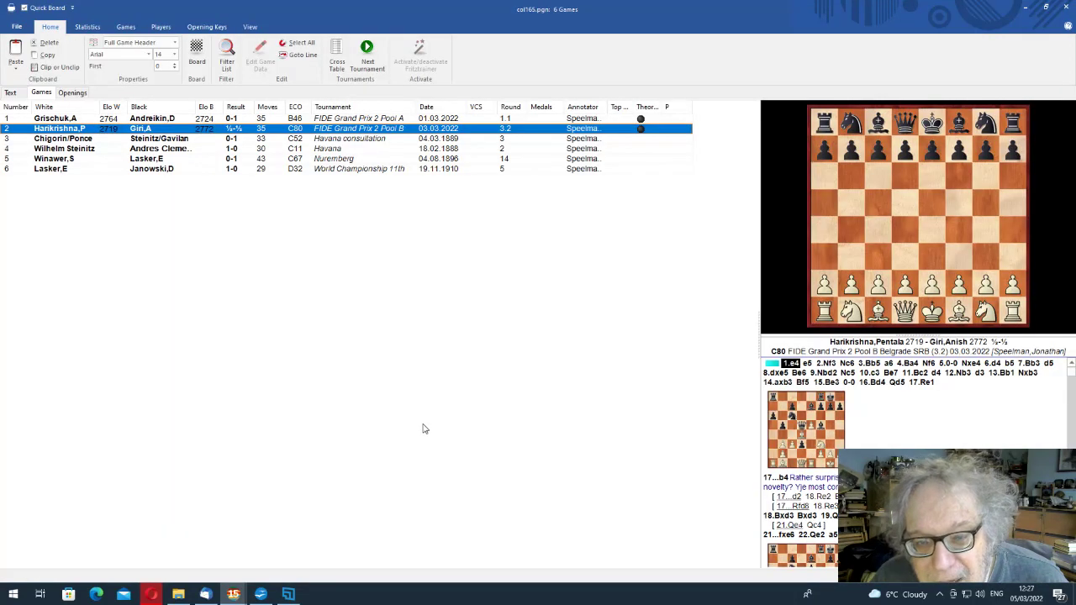
key(Return)
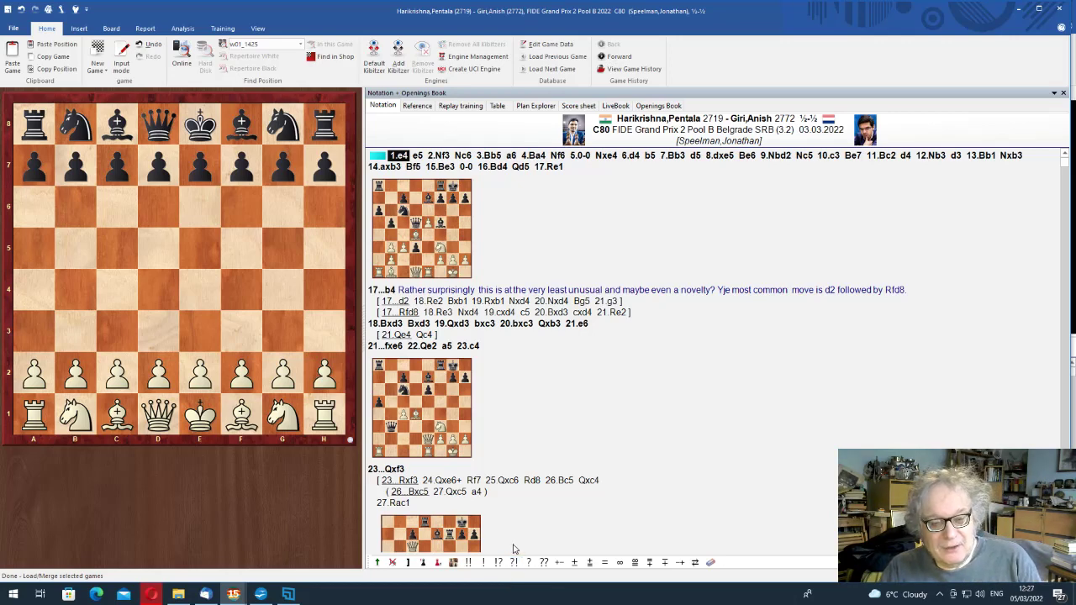
In the 29...Bd4+ sideline, add the continuation 30...Rxf3+ 31.gxf3 c5 after 30.Qf3
scroll(523, 528, down, 4)
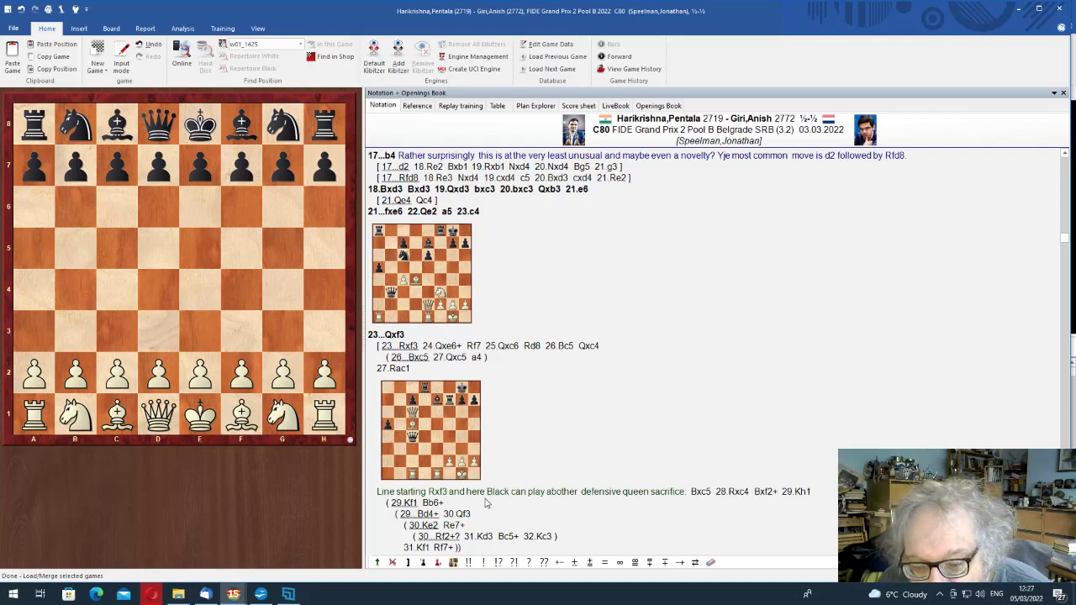
click(425, 519)
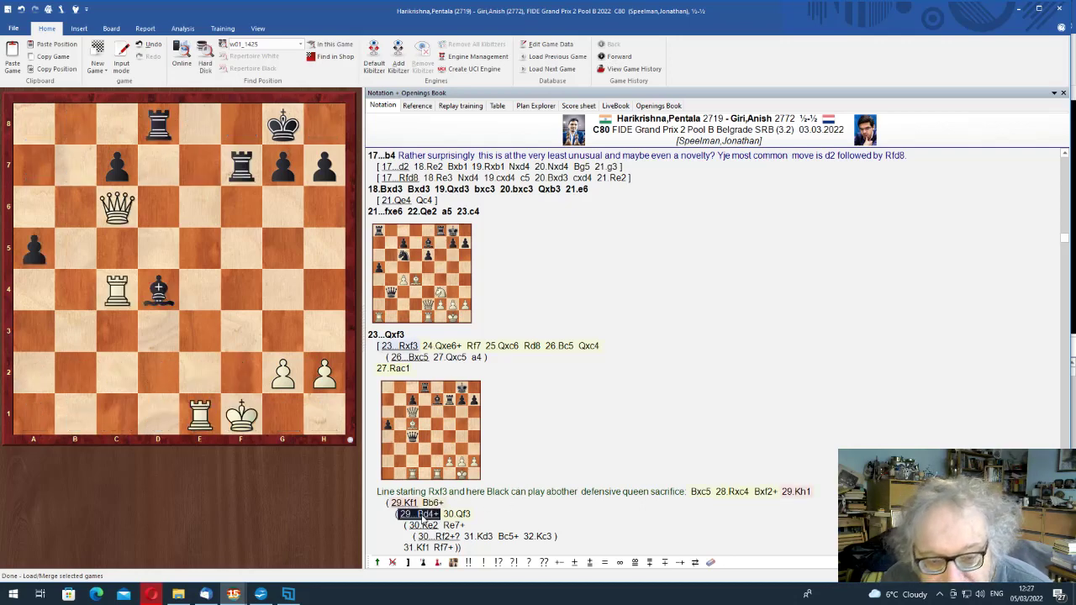
key(Right)
key(Return)
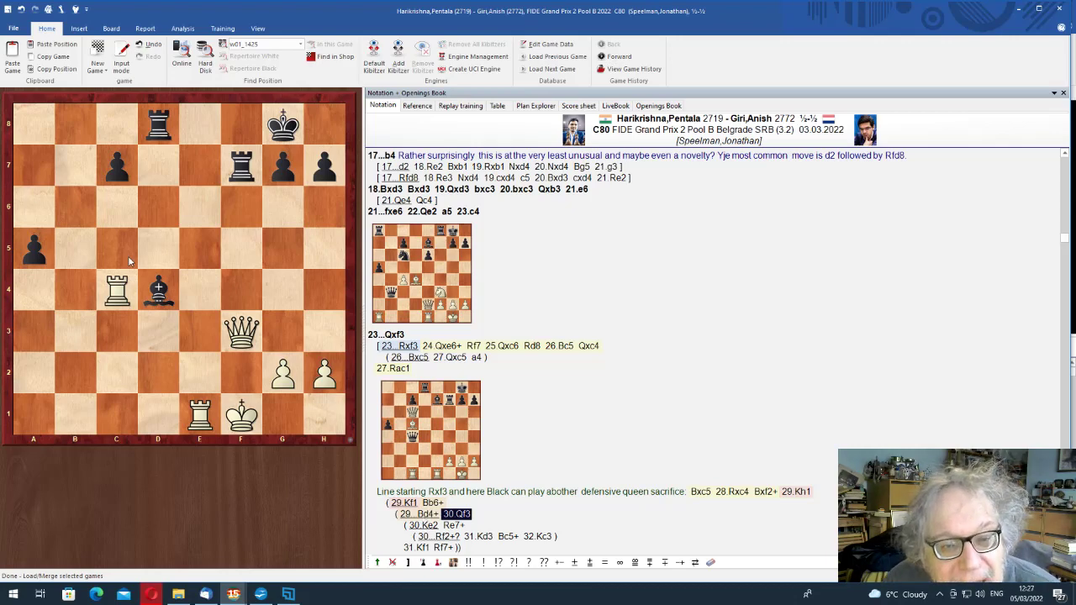
drag(249, 168, 241, 332)
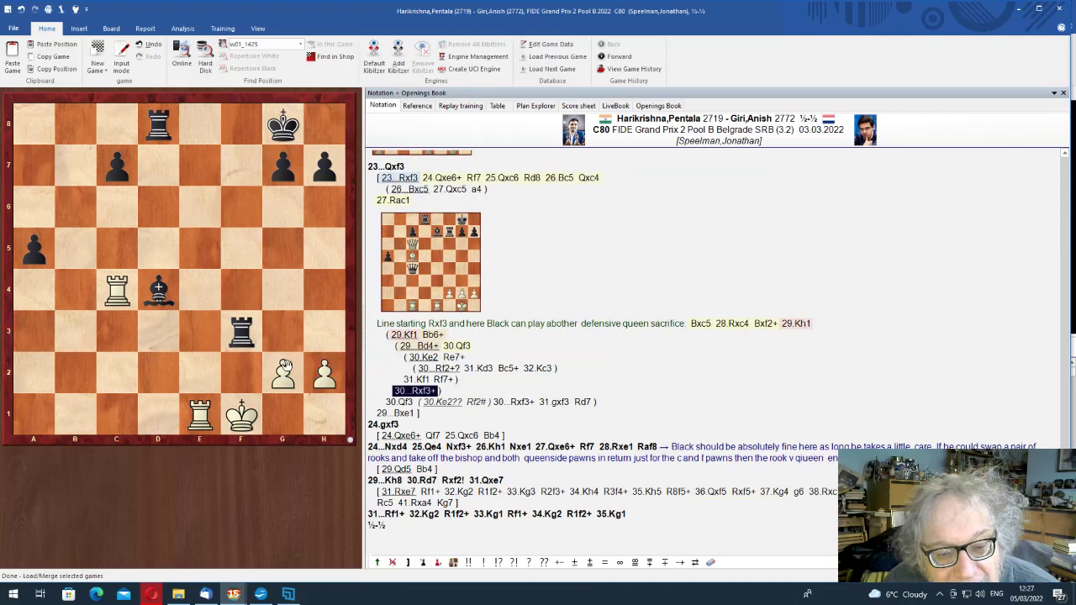
drag(282, 372, 242, 333)
drag(122, 173, 117, 250)
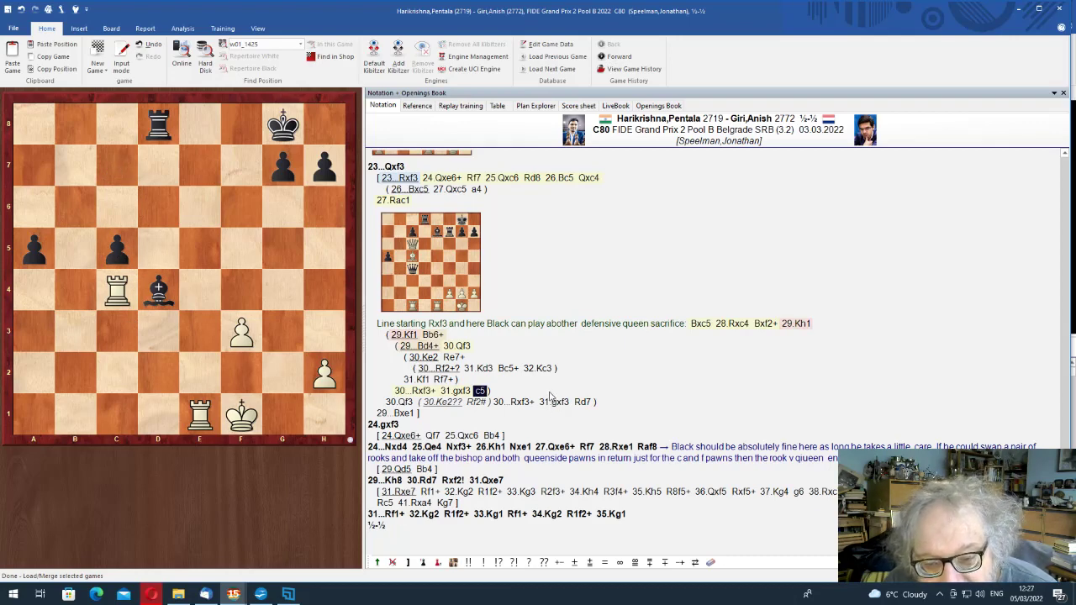
Return to 29...Bd4+ and show the alternative 30.Ke2 with the reply 30...Re7+
key(Left)
key(Left)
key(Left)
key(Left)
key(Right)
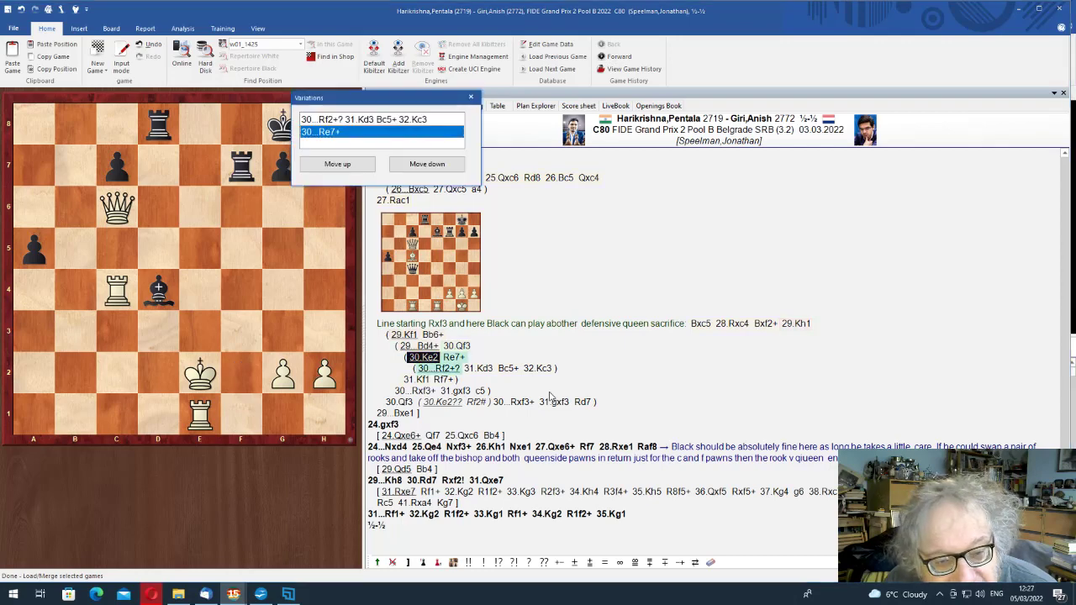
key(Return)
key(Left)
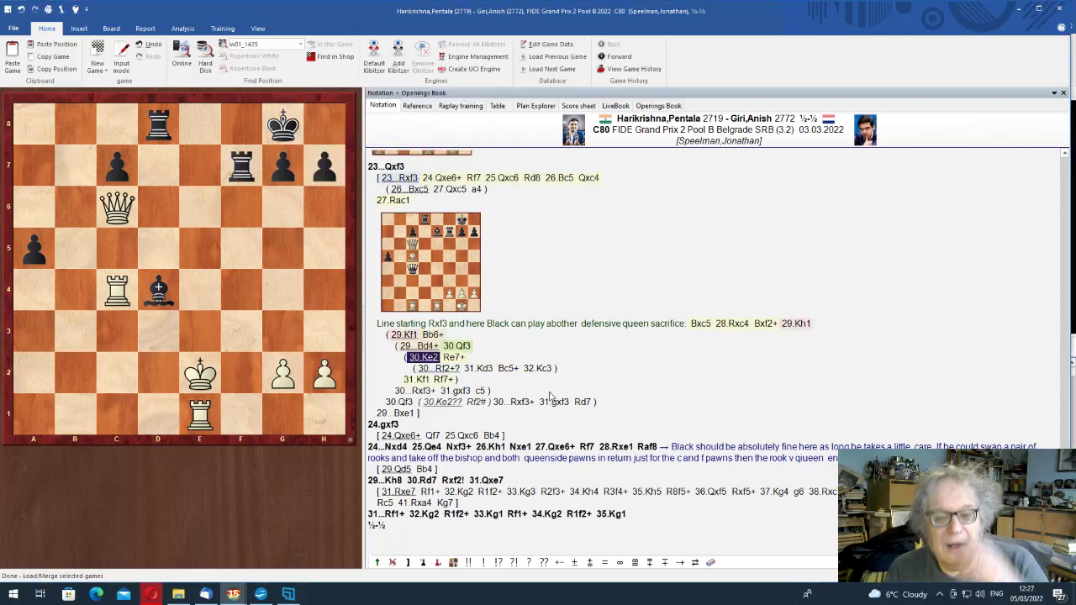
key(Right)
key(Return)
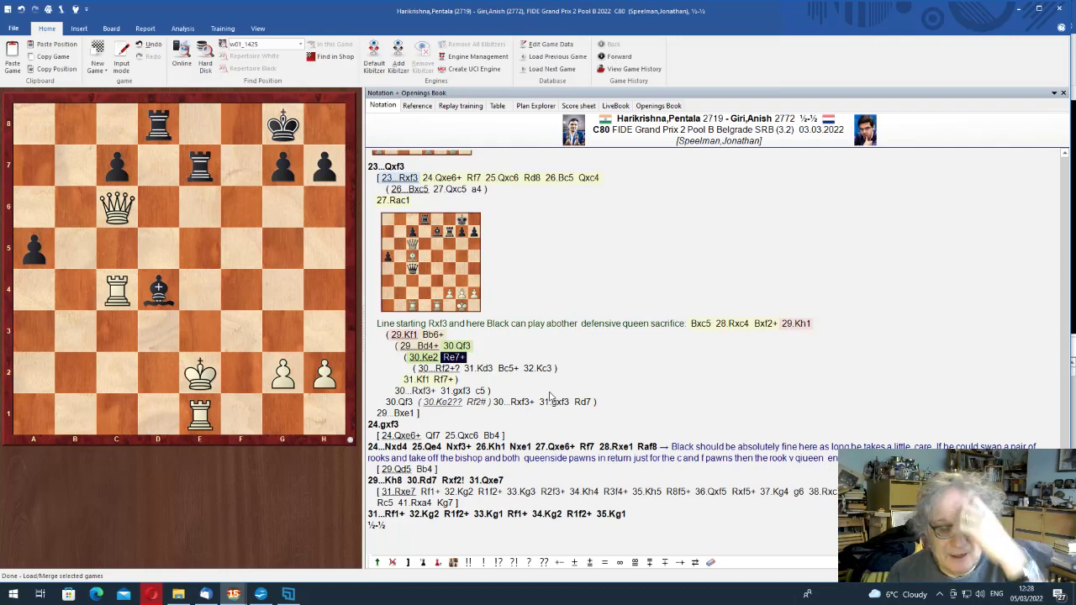
Step back through the queen sacrifice line to 27...Bxc5
key(Left)
key(Left)
key(Left)
key(Left)
key(Left)
key(Left)
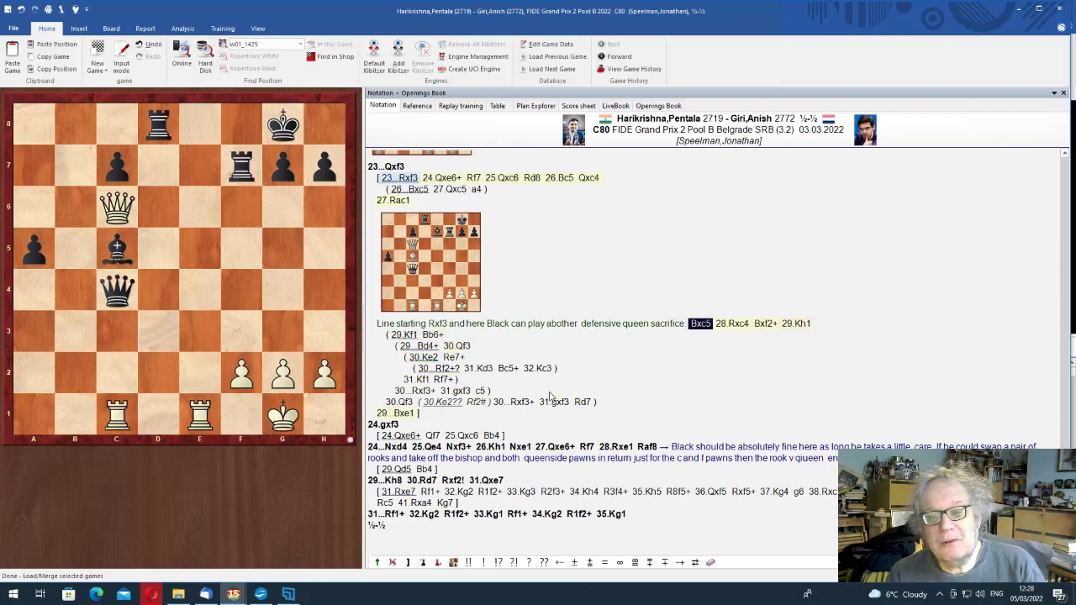
Leave the variation and show the main game position after 23...Qxf3
key(Right)
key(Right)
key(Right)
key(Right)
key(Right)
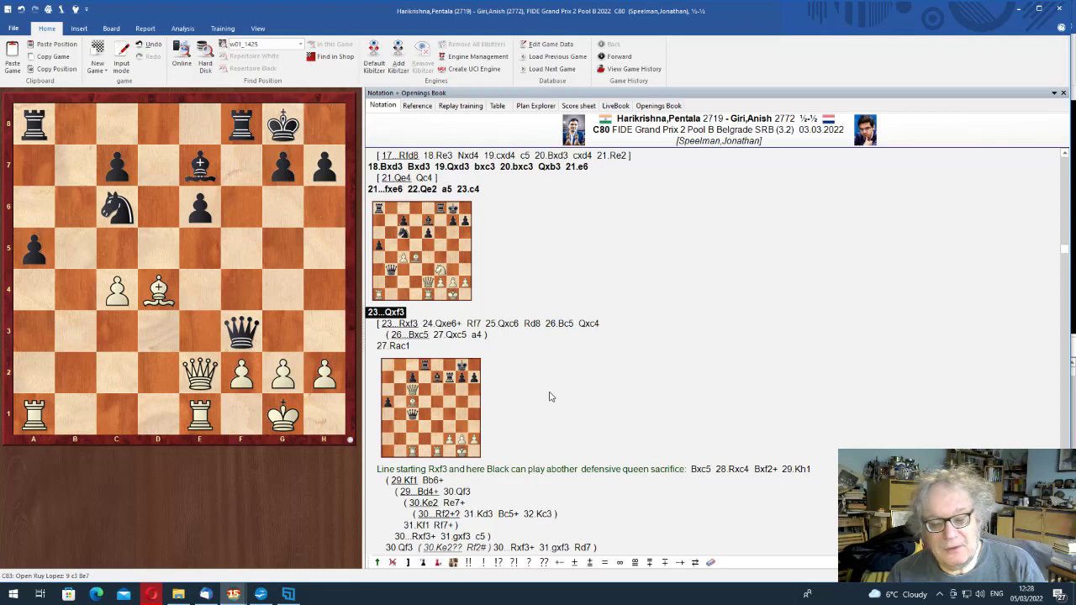
key(Right)
key(Return)
key(Right)
key(Left)
key(Left)
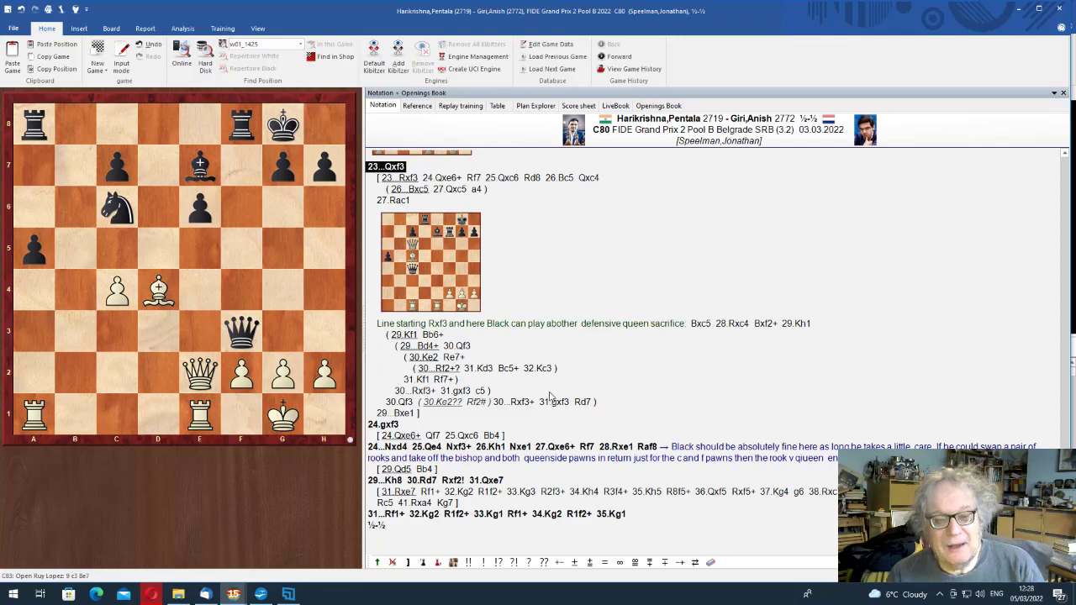
Replay the 23...Rxf3 variation up to the queen sacrifice 27...Bxc5
key(Right)
key(Right)
key(Right)
key(Right)
key(Right)
key(Right)
key(Right)
key(Right)
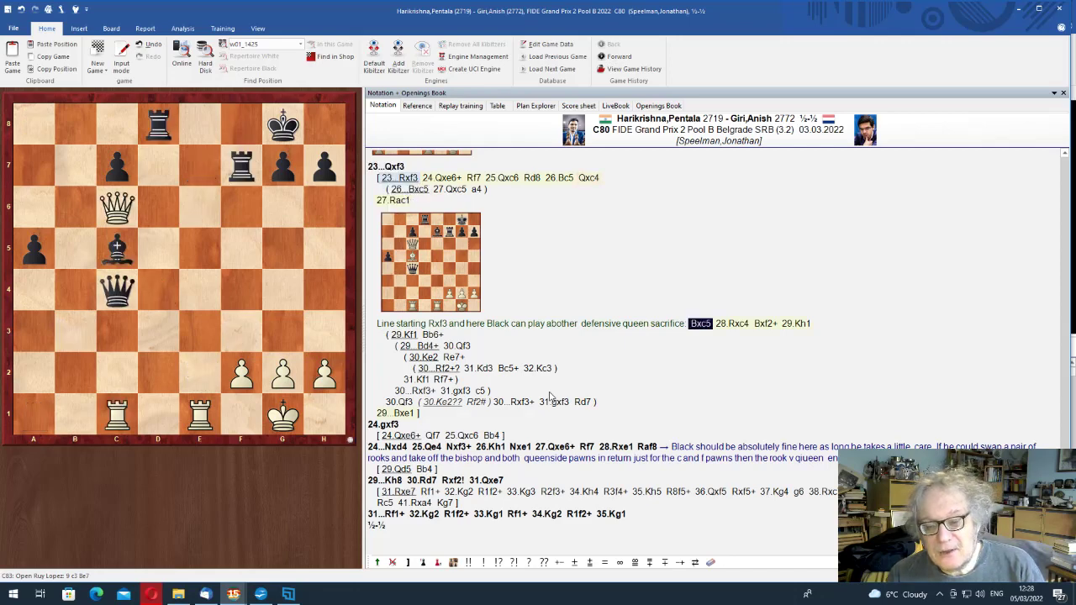
Show the 24.Qxe6+ alternative through 24...Qf7 25.Qxc6 to 25...Bb4
key(Right)
key(Right)
key(Right)
key(Right)
key(Right)
key(Right)
key(Right)
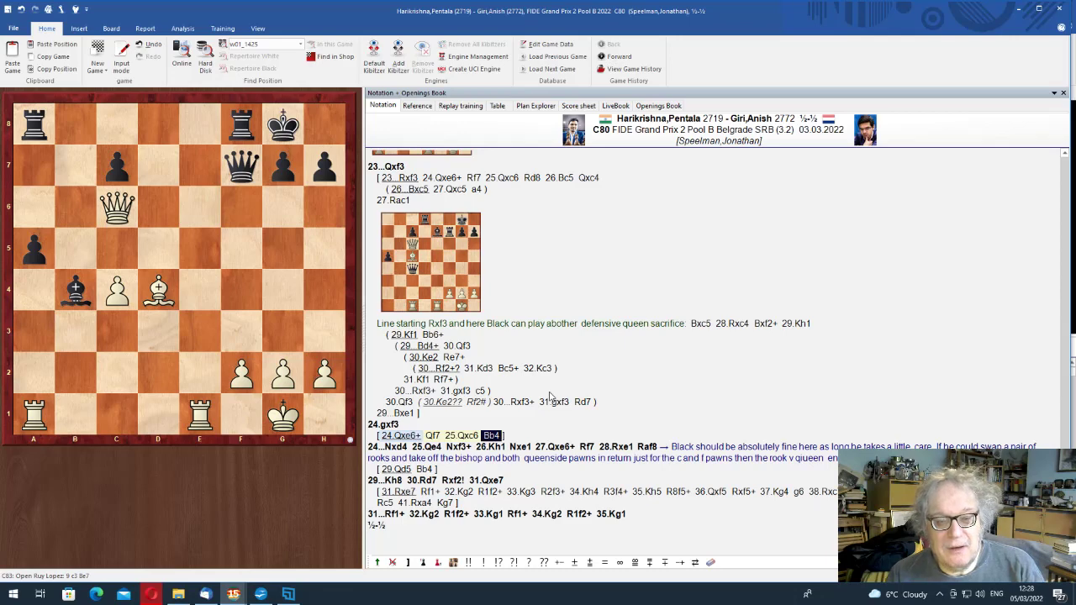
Go back to the main game and play it from 24.gxf3 Nxd4 to 26...Nxe1
key(Left)
key(Left)
key(Left)
key(Left)
key(Right)
key(Right)
key(Right)
key(Right)
key(Right)
key(Right)
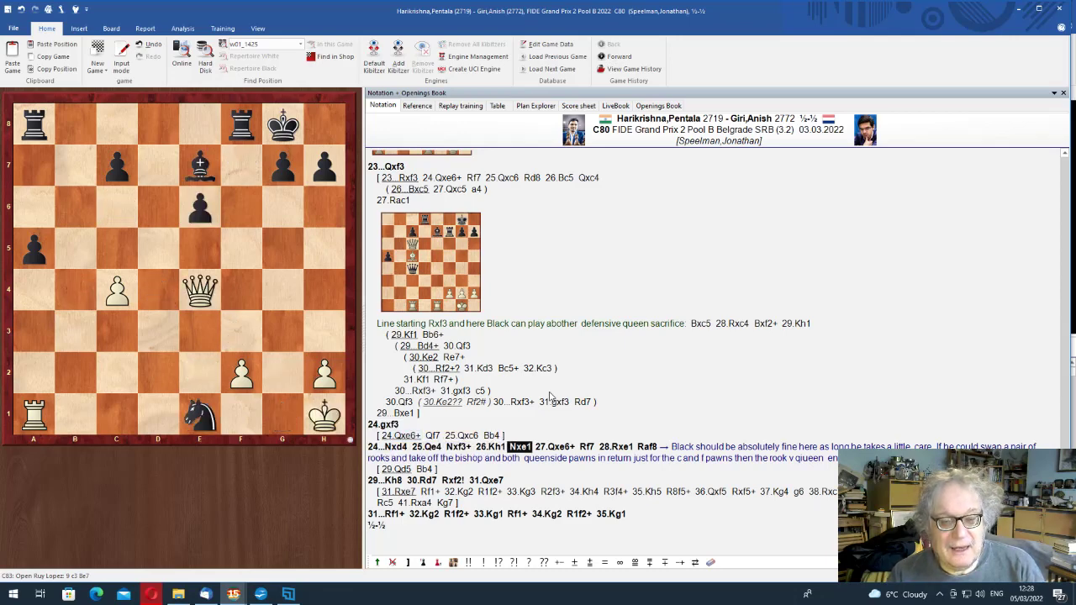
Continue the main game with 27.Qxe6+ Rf7 28.Rxe1 to the annotated position after 28...Raf8
key(Right)
key(Right)
key(Right)
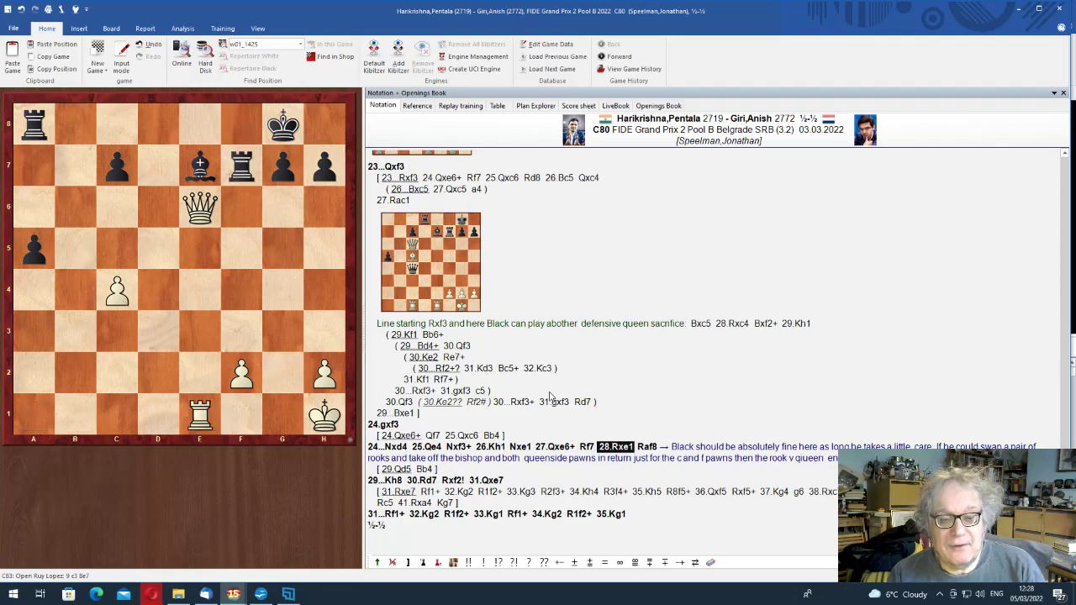
key(Right)
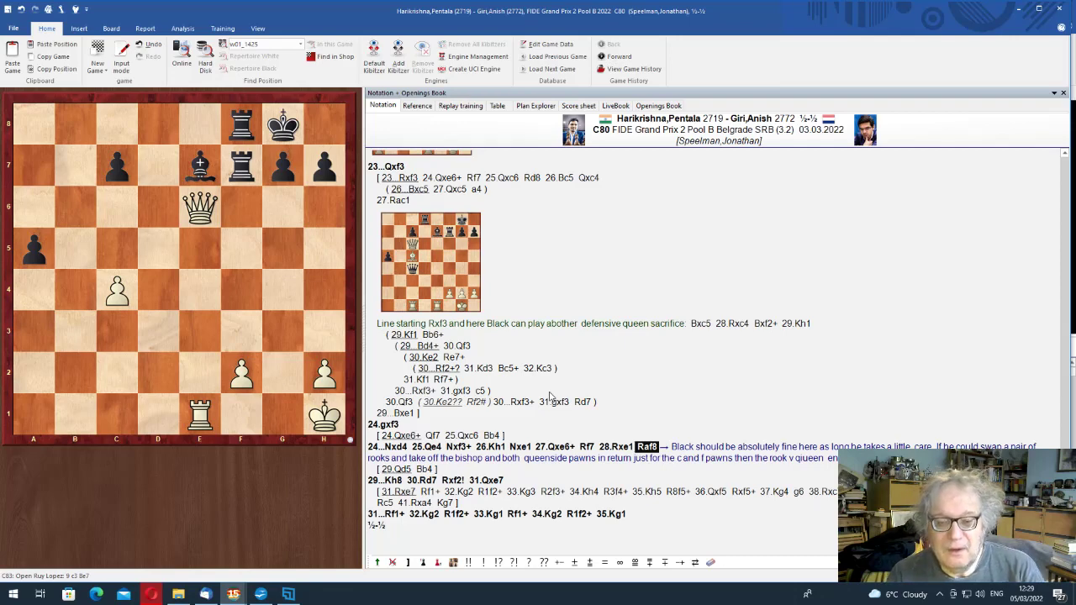
Step back from 28...Raf8 to around move 24 and replay the game to 26.Kh1
key(Left)
key(Left)
key(Left)
key(Left)
key(Left)
key(Left)
key(Left)
key(Left)
key(Left)
key(Right)
key(Right)
key(Right)
key(Right)
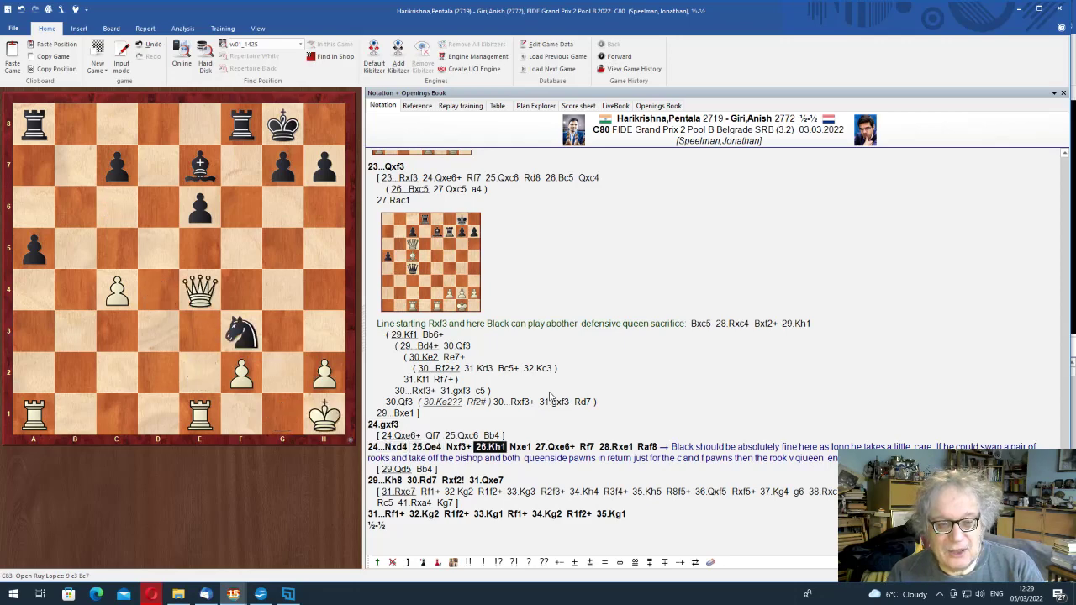
Continue the game from 26...Nxe1 to 30...Rxf2!, choosing the main move 29.Rd1 over 29.Qd5
key(Right)
key(Right)
key(Right)
key(Right)
key(Right)
key(Right)
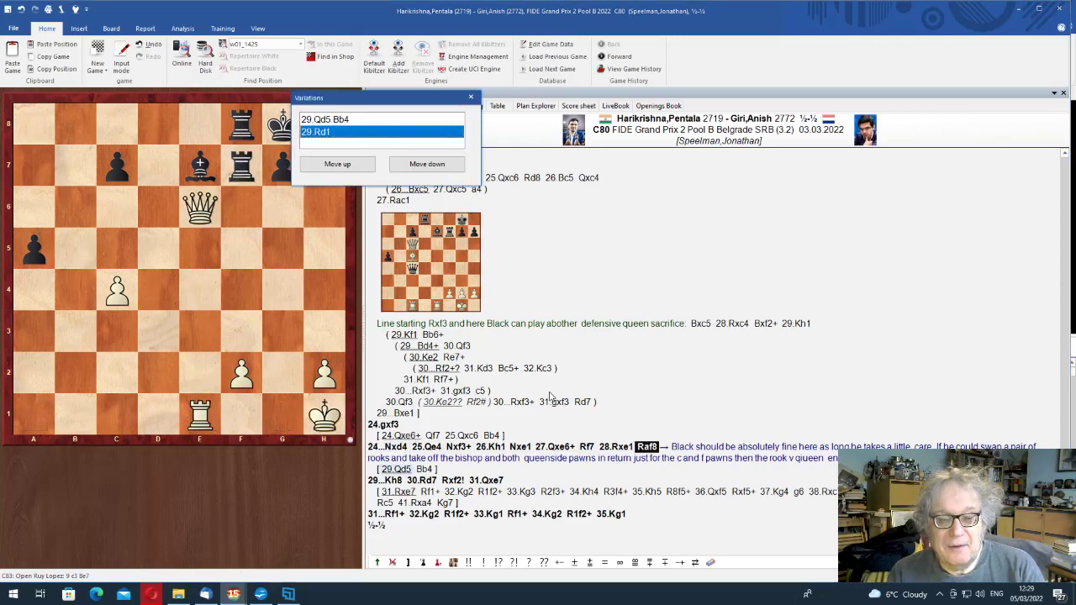
key(Return)
key(Right)
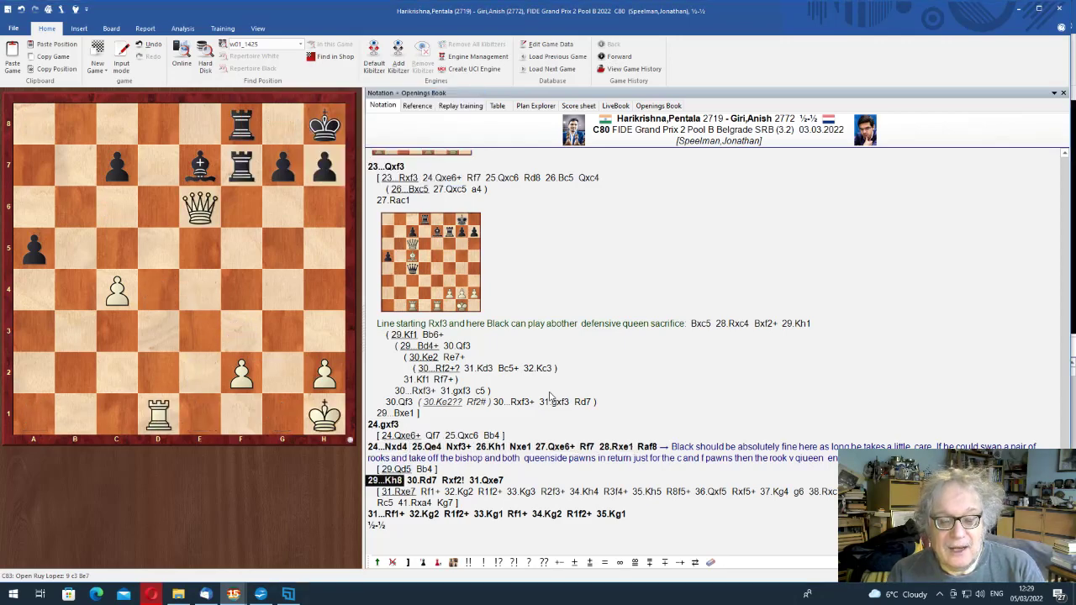
key(Right)
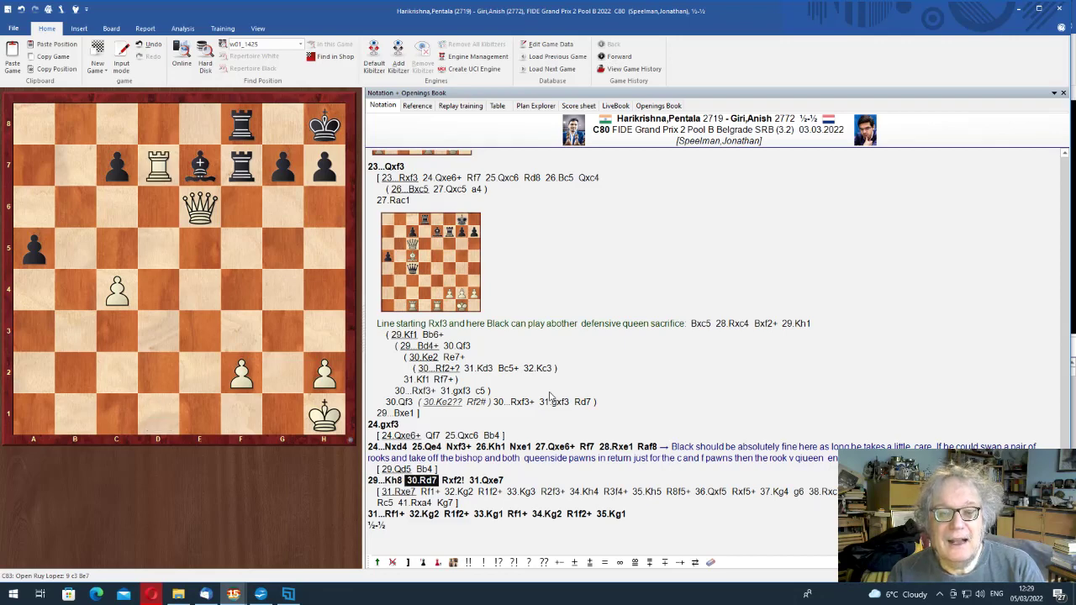
key(Right)
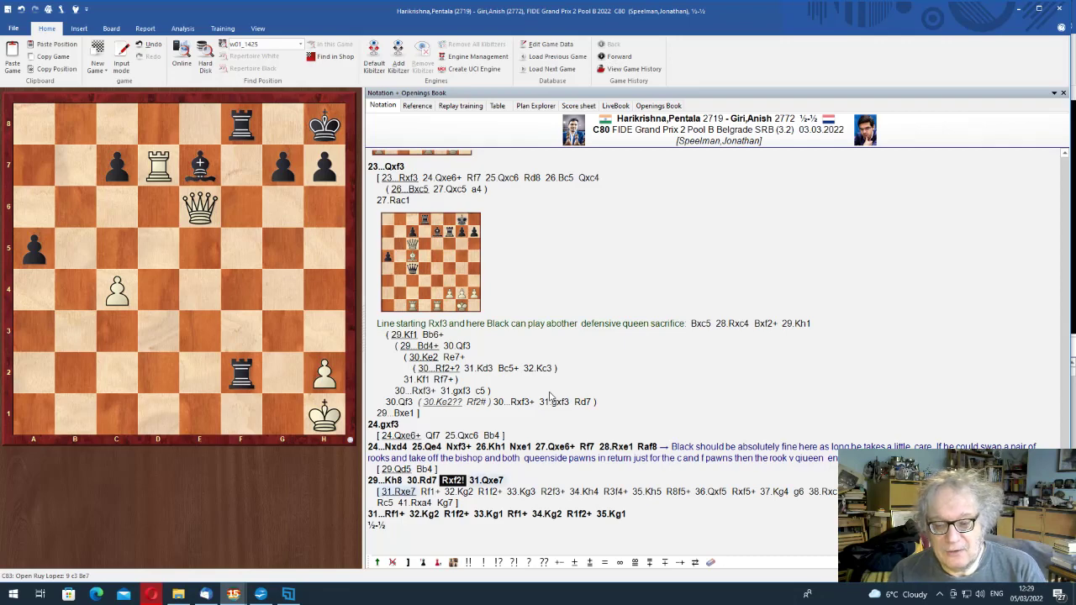
Play the game continuation 31.Qxe7 Rf1+ 32.Kg2 and show the repeated checks with 32...R1f2+
key(Right)
key(Return)
key(Right)
key(Right)
key(Right)
key(Right)
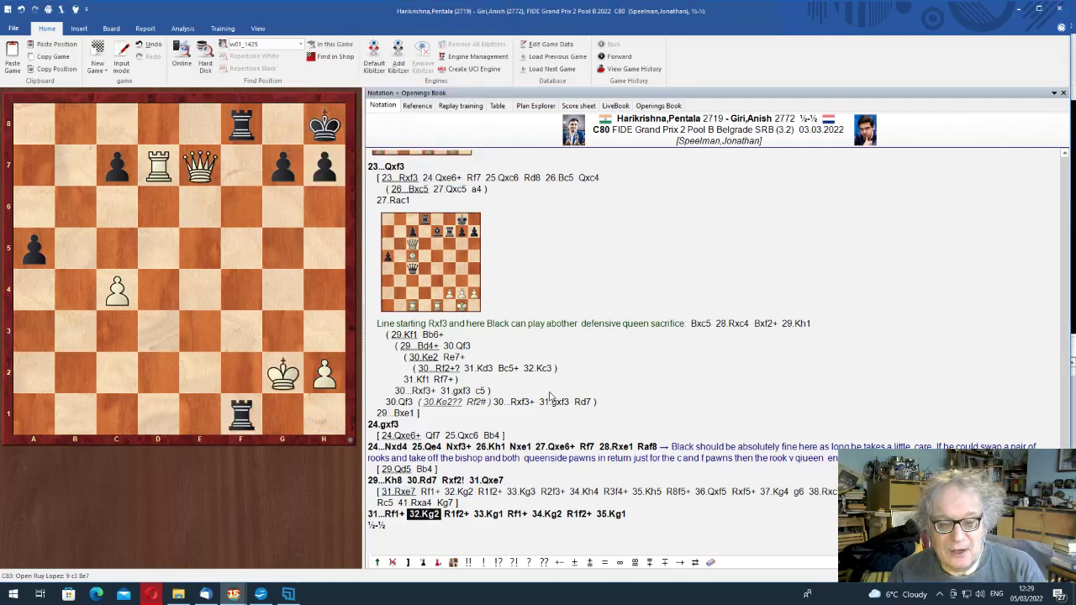
key(Left)
key(Right)
key(Left)
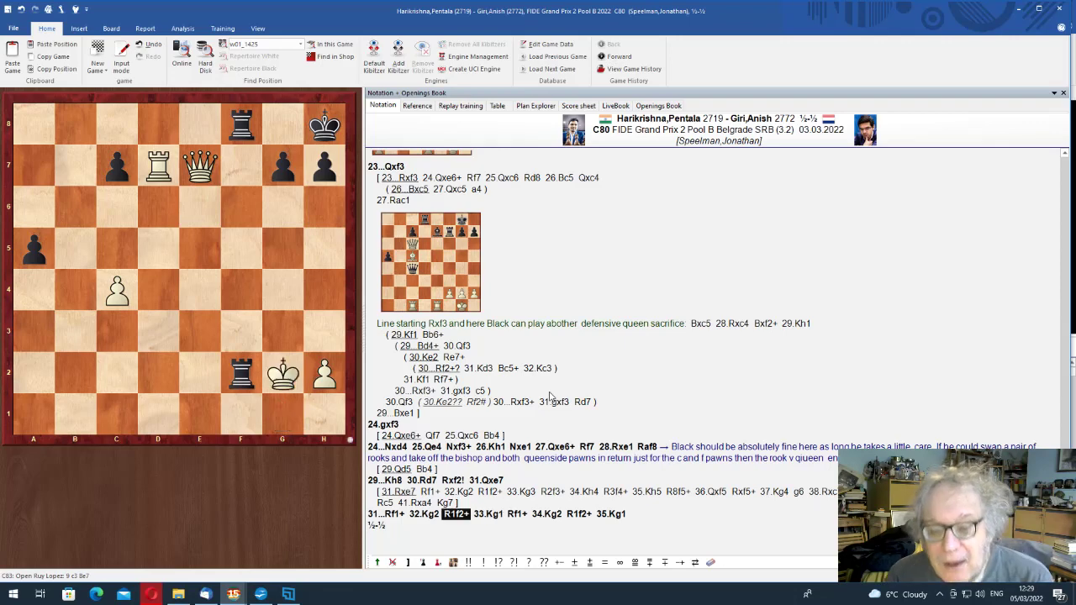
Return to 30...Rxf2!, choose the 31.Rxe7 variation and follow it through 31...Rf1+ 32.Kg2 R1f2+
key(Left)
key(Left)
key(Left)
key(Left)
key(Right)
key(Down)
key(Return)
key(Right)
key(Right)
key(Right)
key(Right)
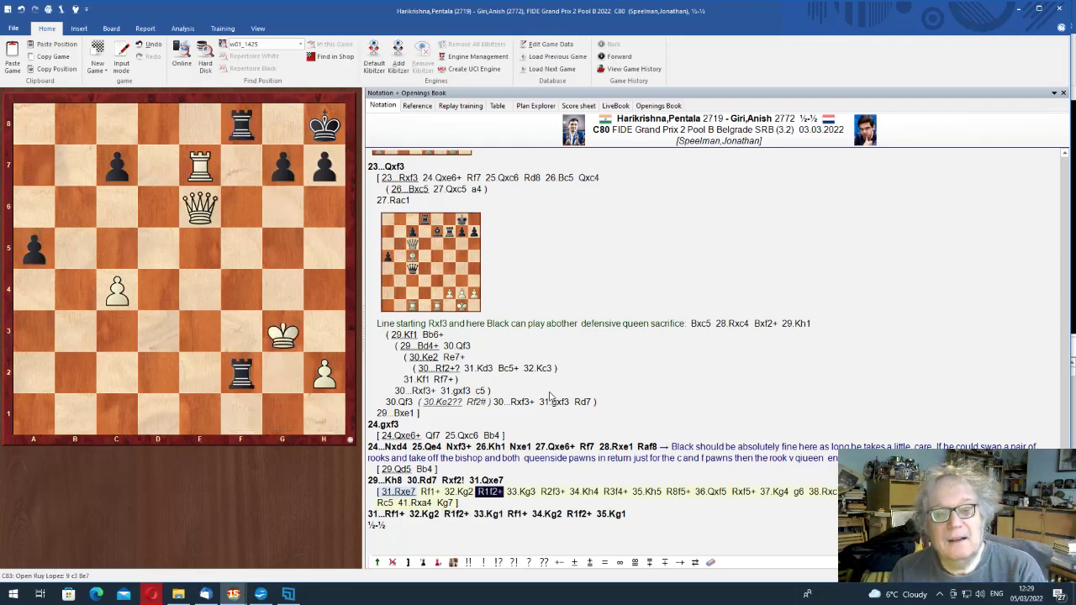
Follow the 31.Rxe7 variation through the king walk to 35.Kh5 and the exchanges on f5 to 37.Kg4 g6
key(Right)
key(Right)
key(Right)
key(Right)
key(Right)
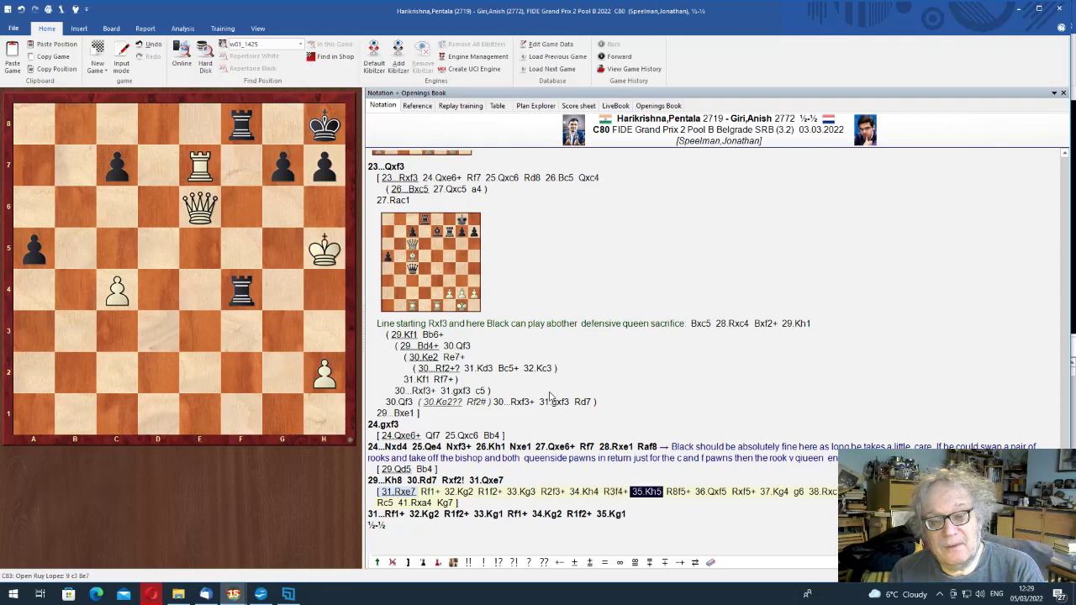
key(Right)
key(Right)
key(Right)
key(Right)
key(Right)
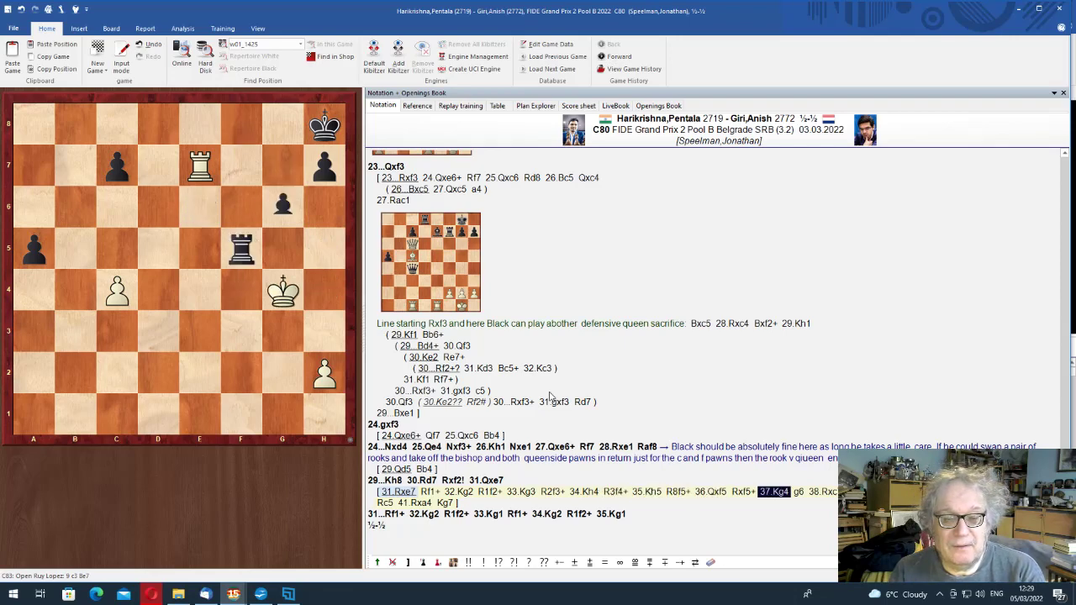
Play the rook ending of the 31.Rxe7 variation from 38.Rxc7 to its final move 41...Kg7
key(Right)
key(Right)
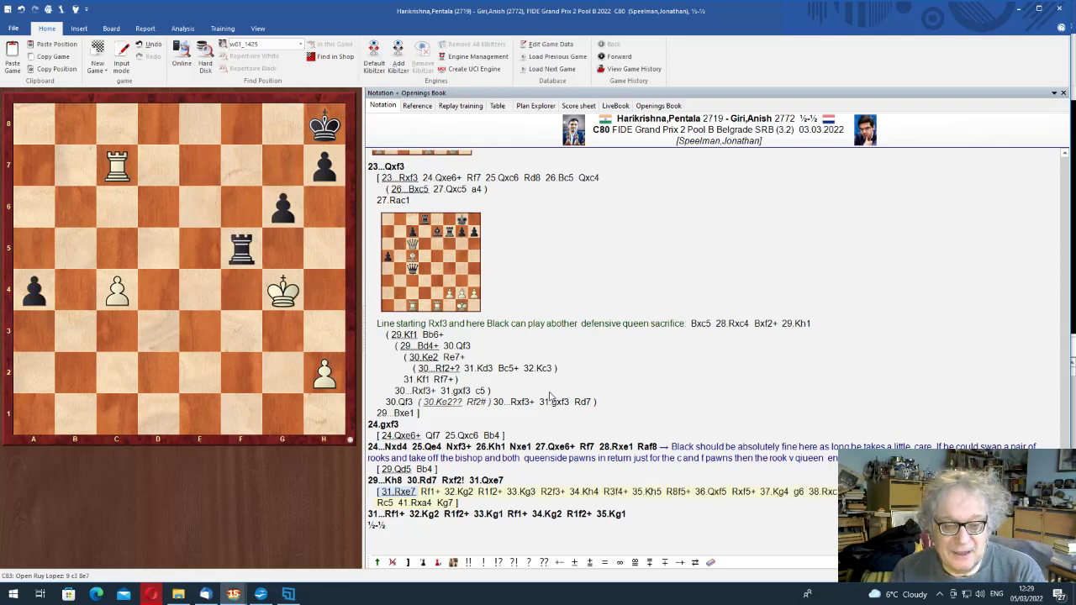
key(Right)
key(Left)
key(Left)
key(Right)
key(Right)
key(Right)
key(Right)
key(Right)
key(Right)
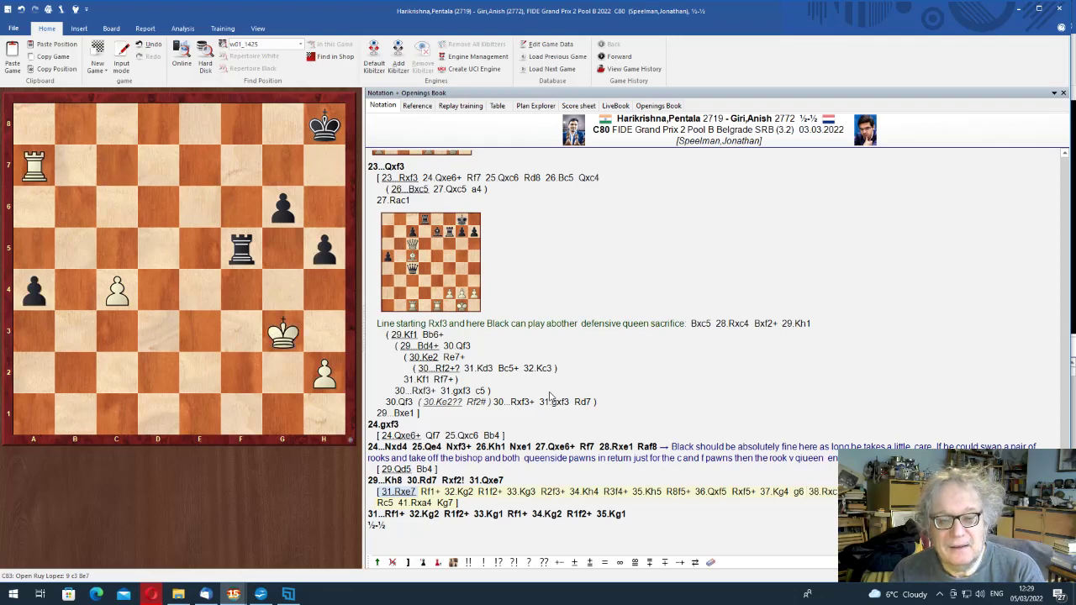
key(Right)
key(Right)
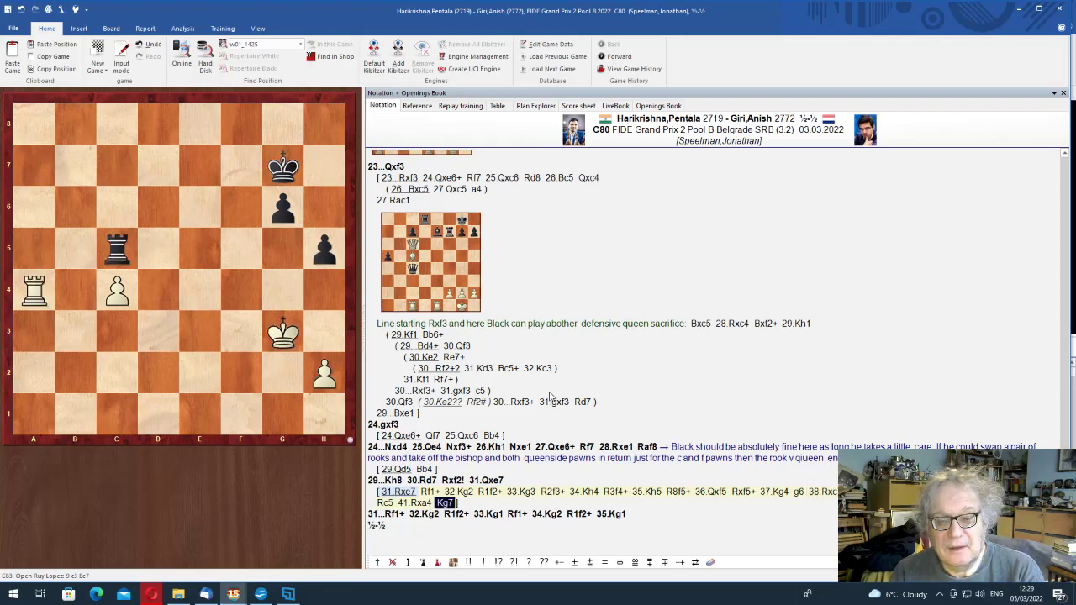
Return to the main game move 31...Rf1+ and save the annotated game
click(390, 516)
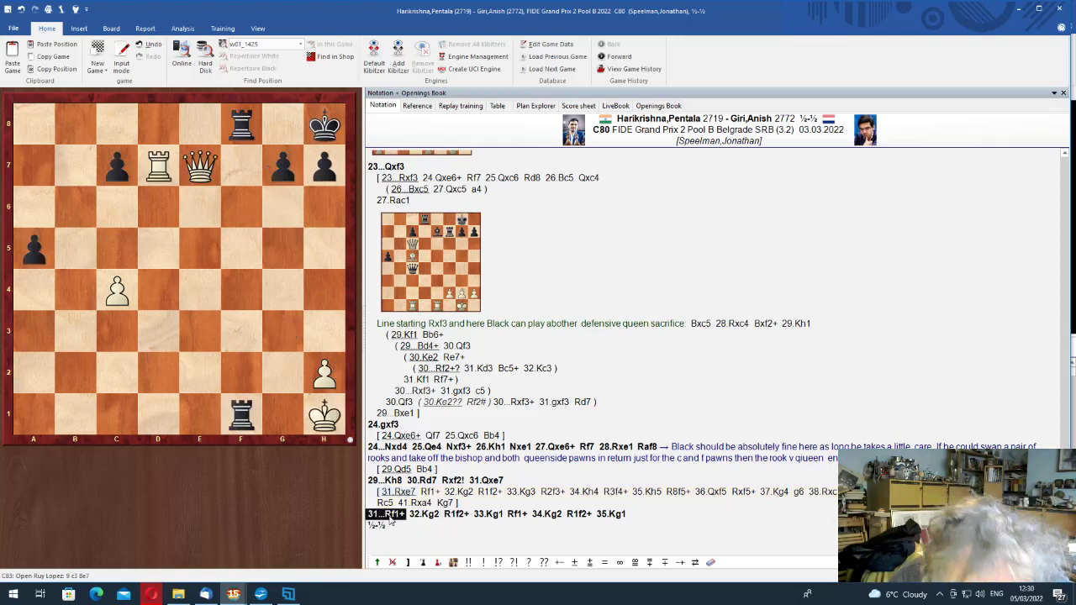
key(ctrl+s)
key(Escape)
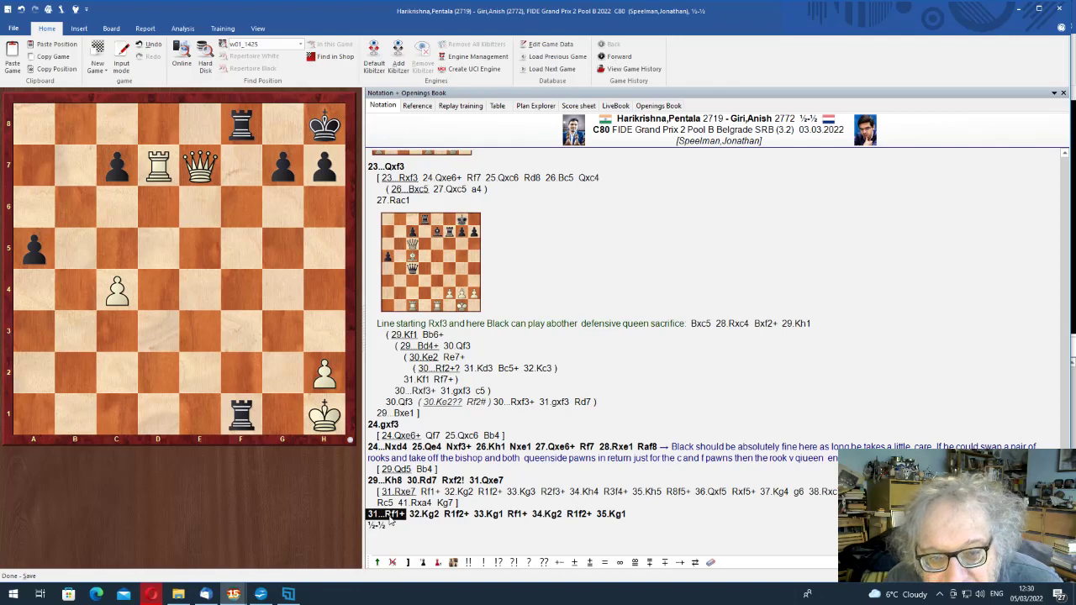
Close the Harikrishna–Giri game and open the Chigorin/Ponce – Steinitz/Gavilan game from the col165.pgn list
key(Escape)
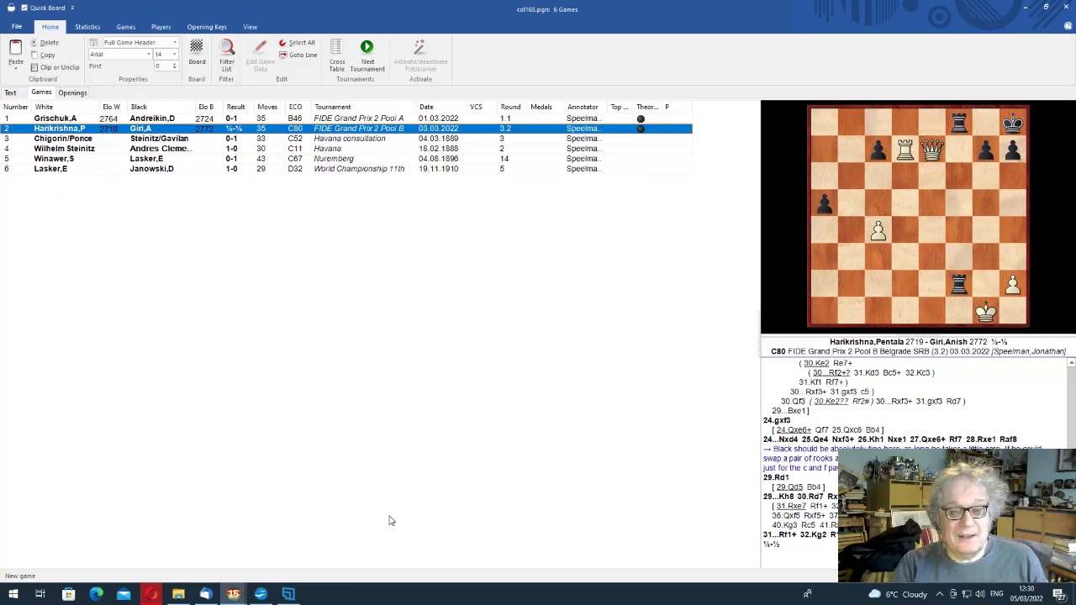
key(Down)
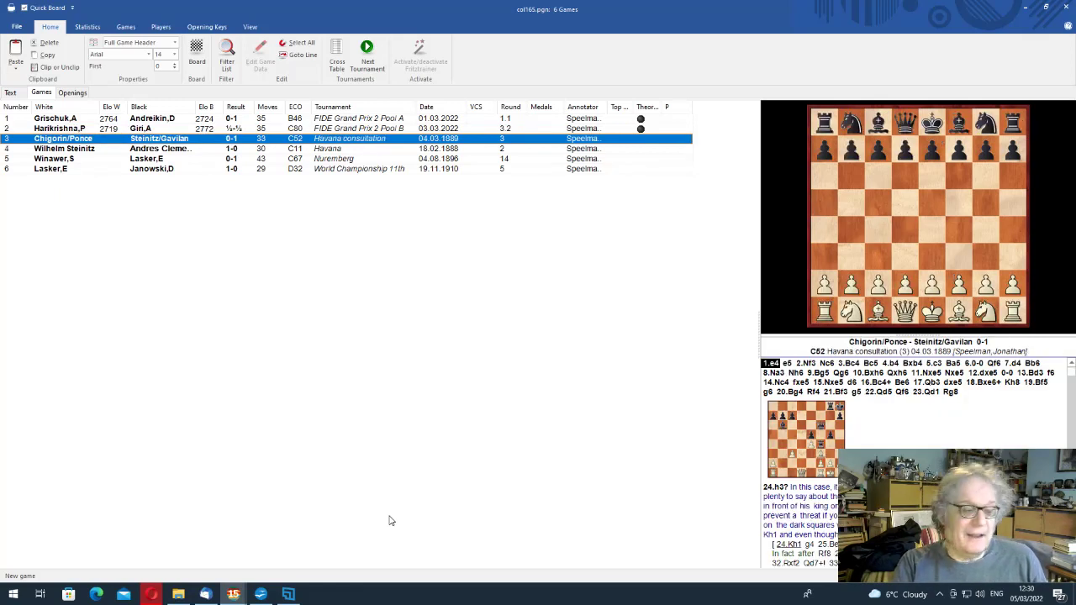
key(Return)
Play through the Evans Gambit opening of the Chigorin/Ponce – Steinitz/Gavilan game from 1.e4 to 7.d4
key(Right)
key(Right)
key(Right)
key(Right)
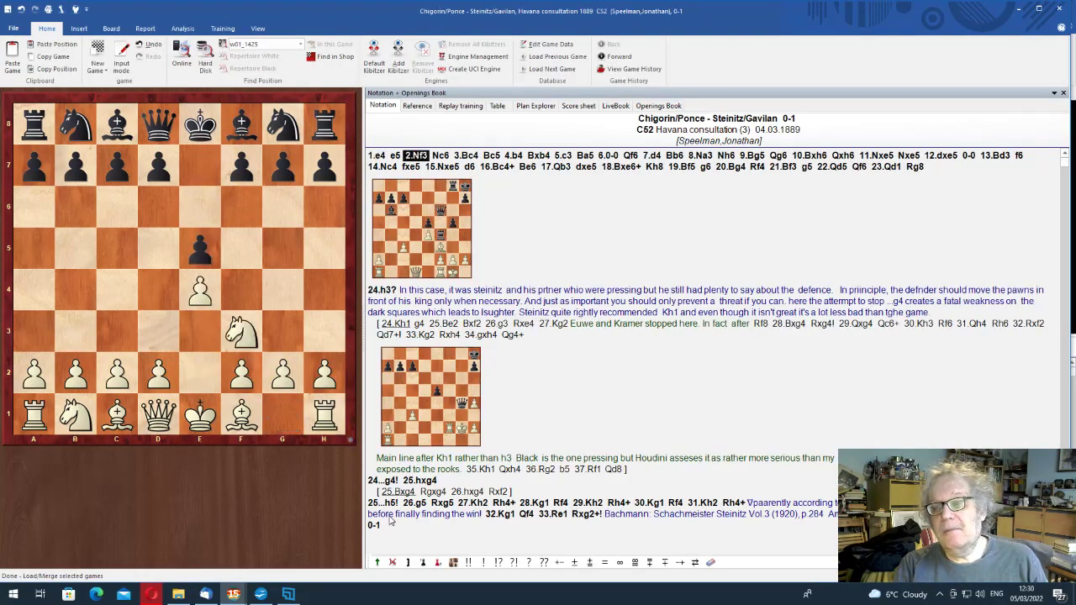
key(Right)
key(Right)
key(Right)
key(Right)
key(Right)
key(Right)
key(Right)
key(Right)
key(Right)
key(Right)
key(Right)
key(Right)
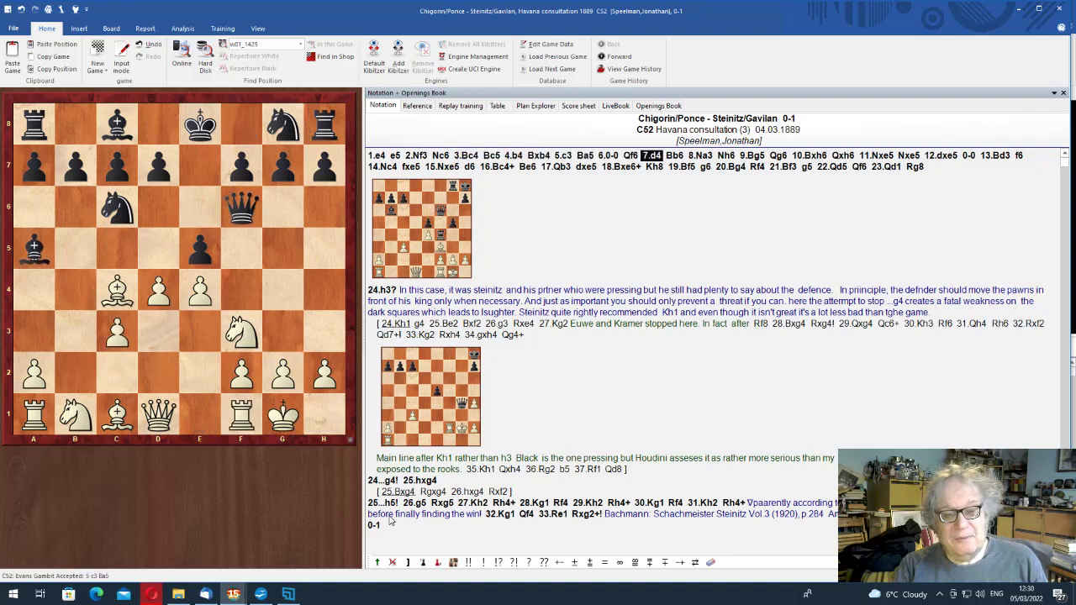
Continue the main game from 7...Bb6 through 9.Bg5 Qg6 and the minor-piece exchanges to 14.Nc4
key(Right)
key(Right)
key(Right)
key(Right)
key(Right)
key(Right)
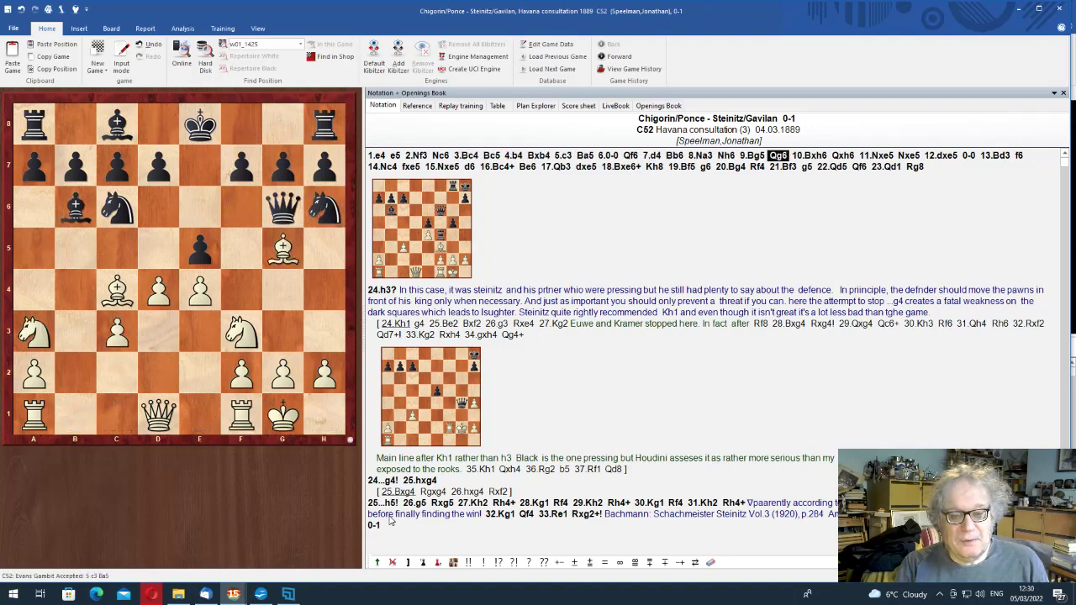
key(Right)
key(Right)
key(Right)
key(Right)
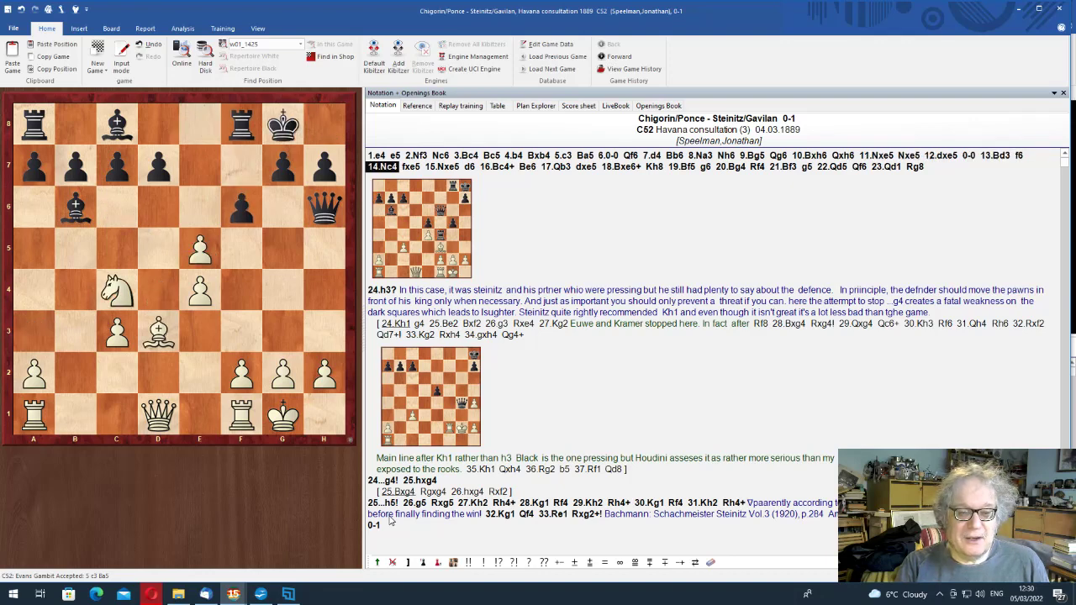
Play the main game on from 14...fxe5 through the bishop exchange on e6 to 19.Bf5
key(Right)
key(Right)
key(Right)
key(Right)
key(Right)
key(Right)
key(Right)
key(Right)
key(Right)
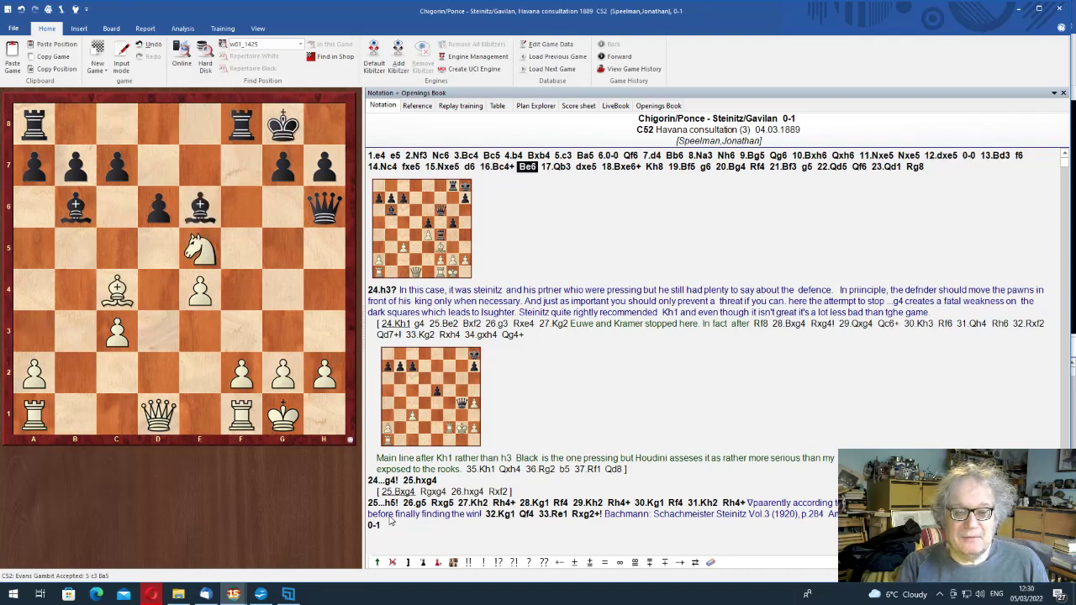
key(Right)
key(Right)
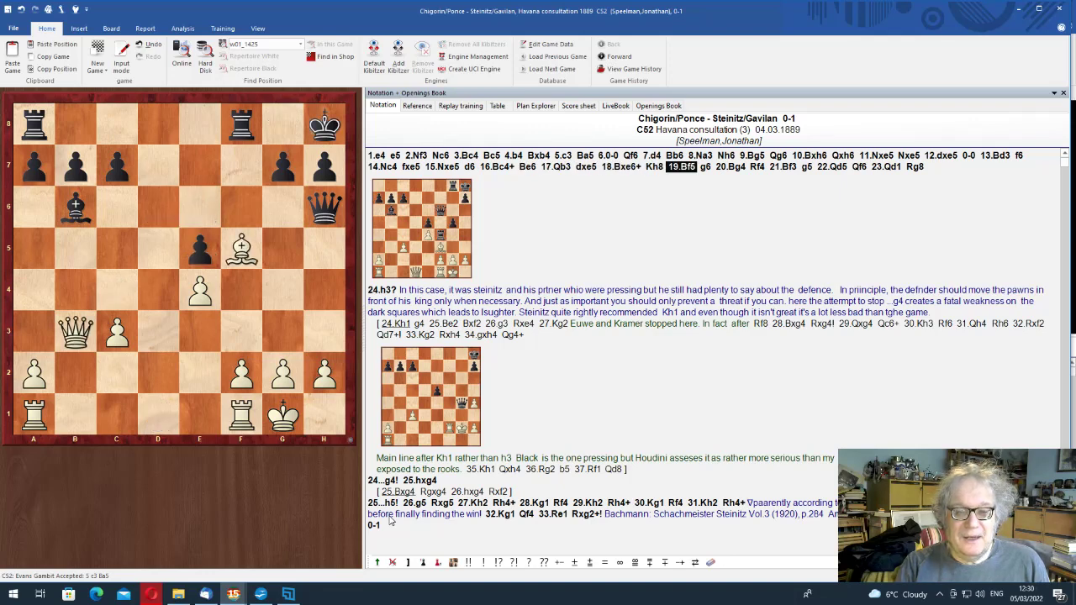
Advance the main game from 19...g6 through 21.Bf3 g5 and the queen moves to 23...Rg8
key(Left)
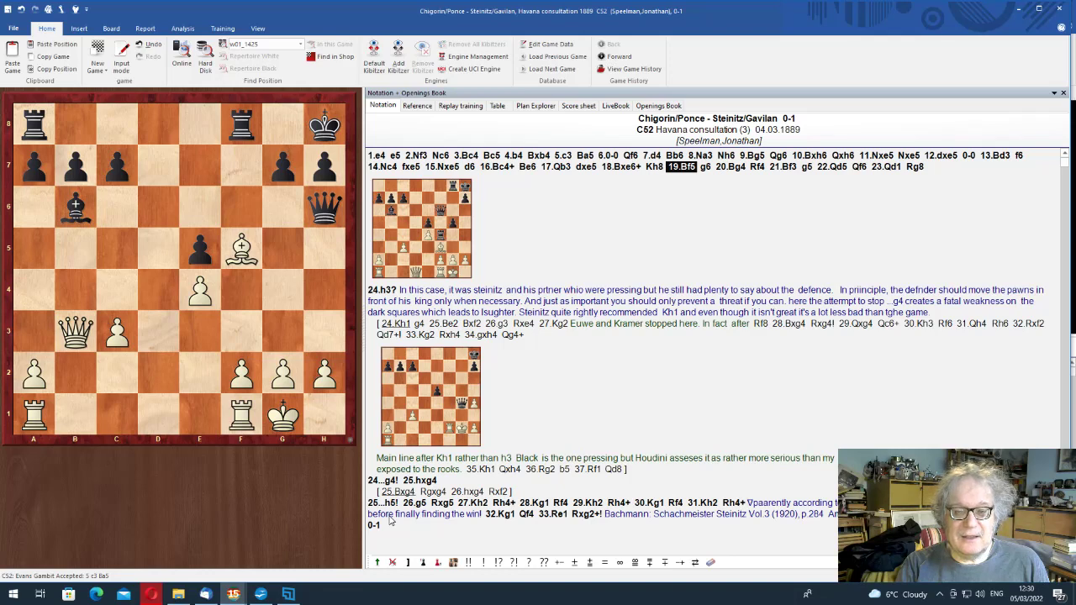
key(Right)
key(Right)
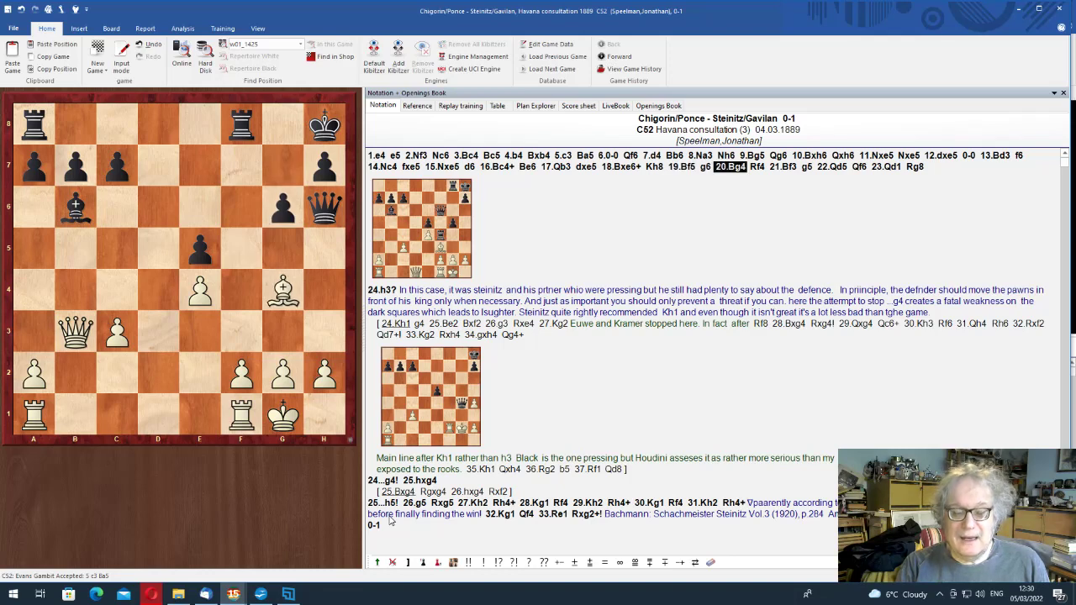
key(Right)
key(Right)
key(Right)
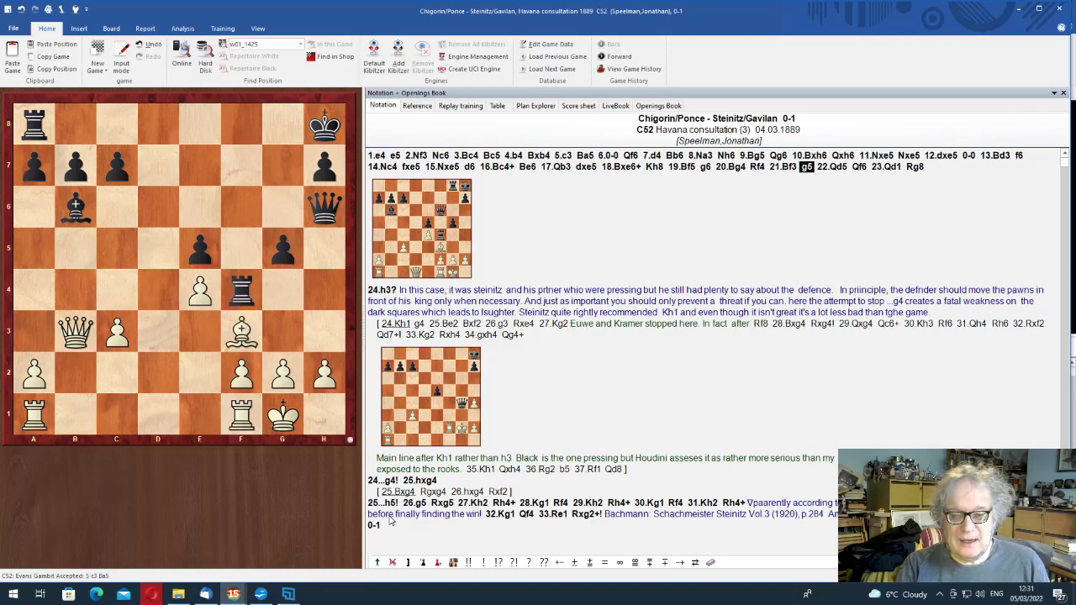
key(Right)
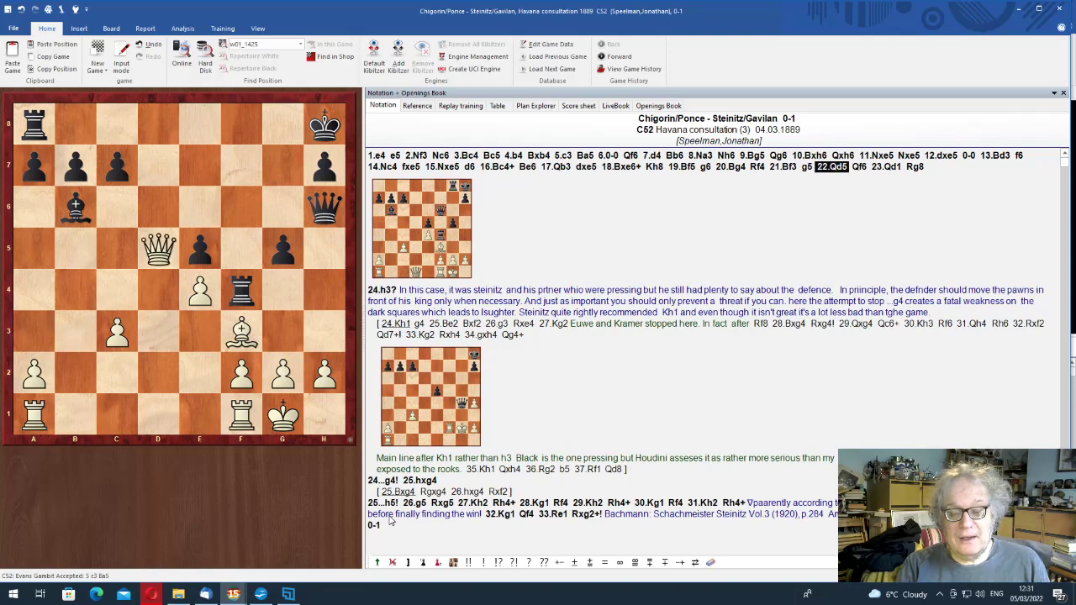
key(Right)
key(Right)
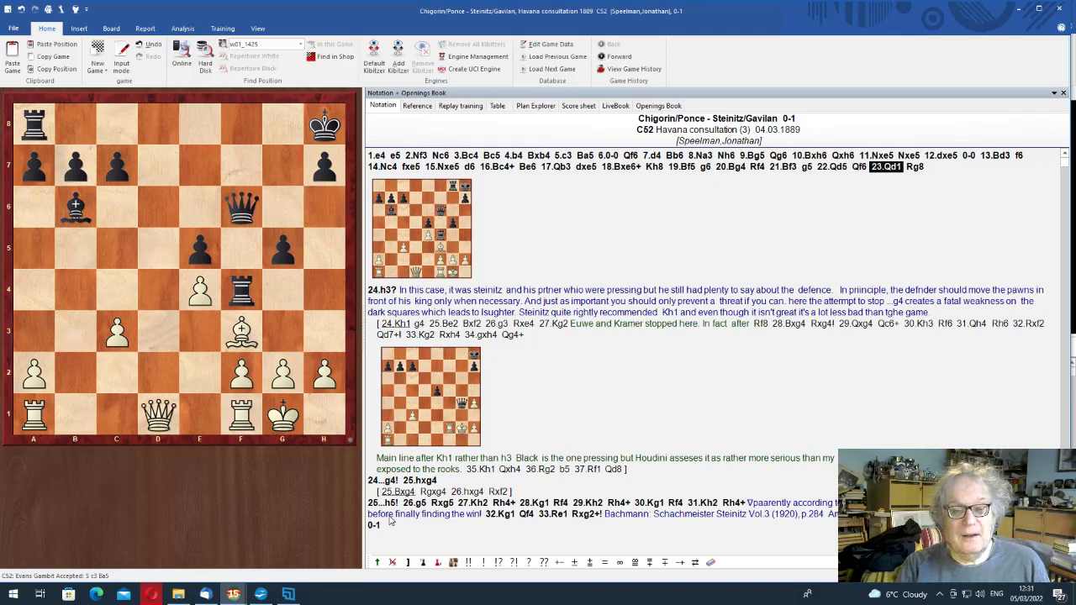
key(Right)
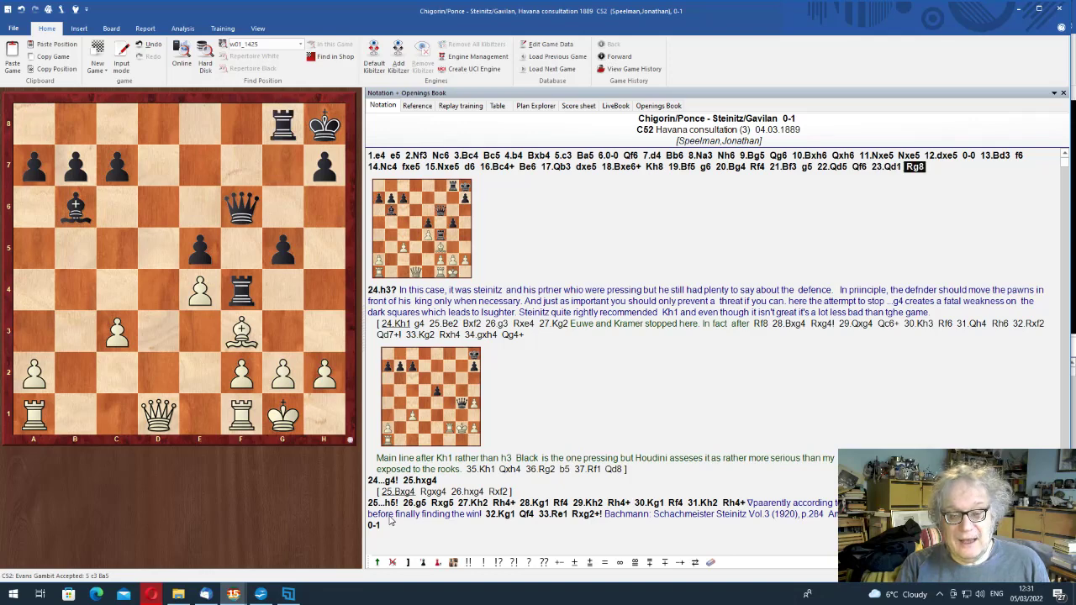
Examine the choice at move 24, then choose the 24.Kh1 variation over 24.h3? and follow it to 24...g4
key(Right)
key(Return)
key(Left)
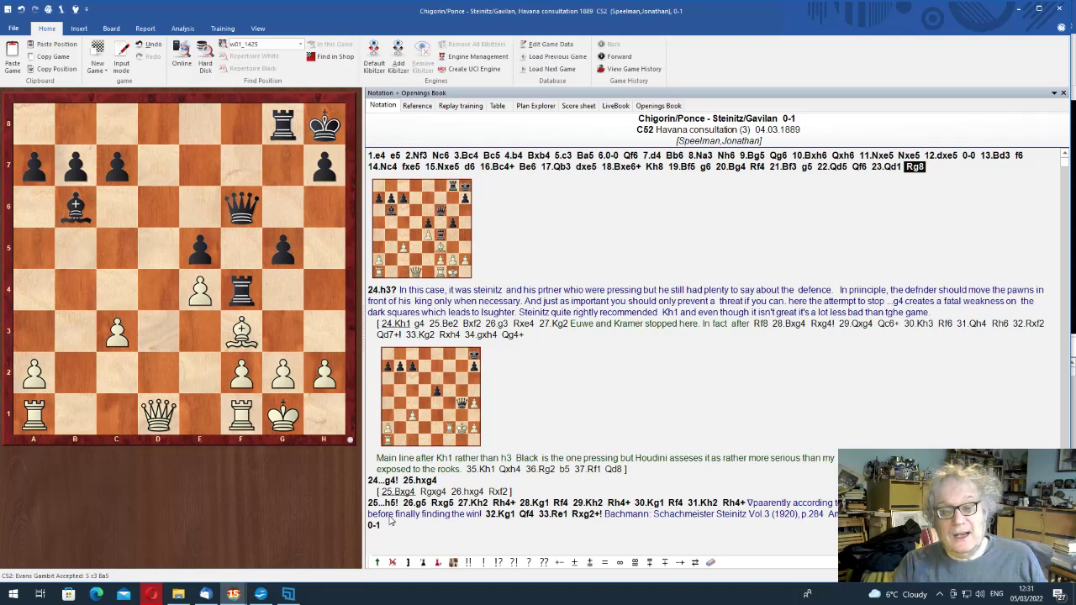
key(Right)
key(Return)
key(Left)
key(Right)
key(Up)
key(Return)
key(Right)
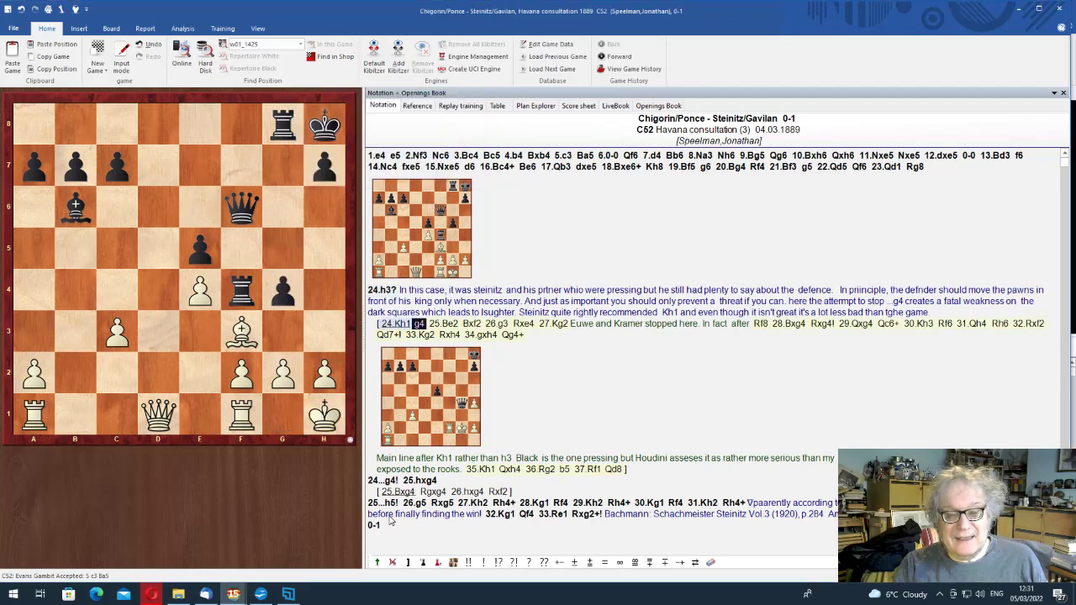
Follow the 24.Kh1 variation from 25.Be2 Bxf2 to the position after 26.g3
key(Right)
key(Right)
key(Right)
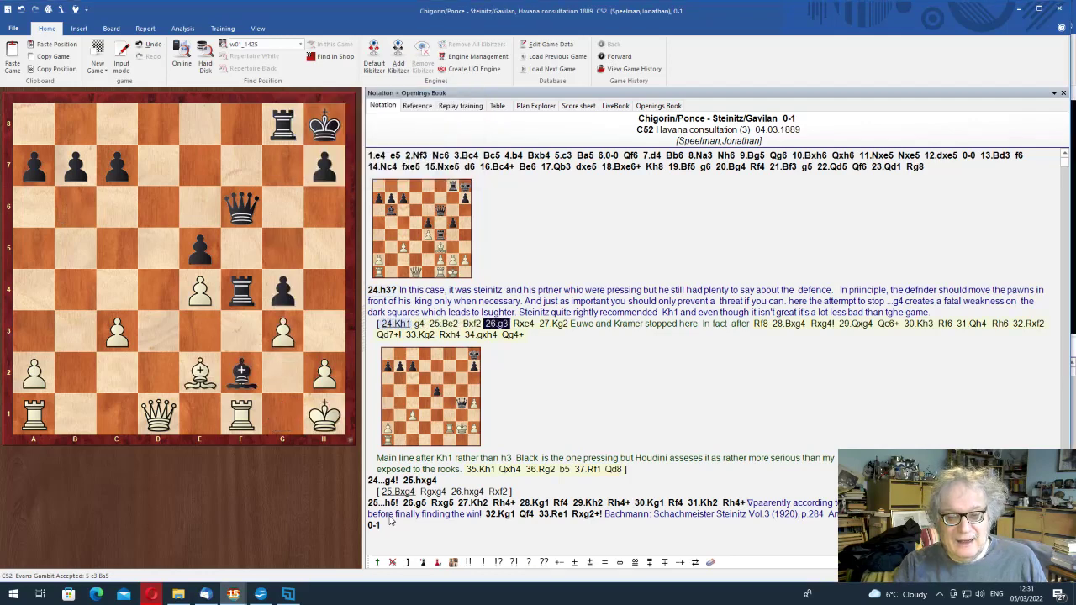
key(Right)
key(Left)
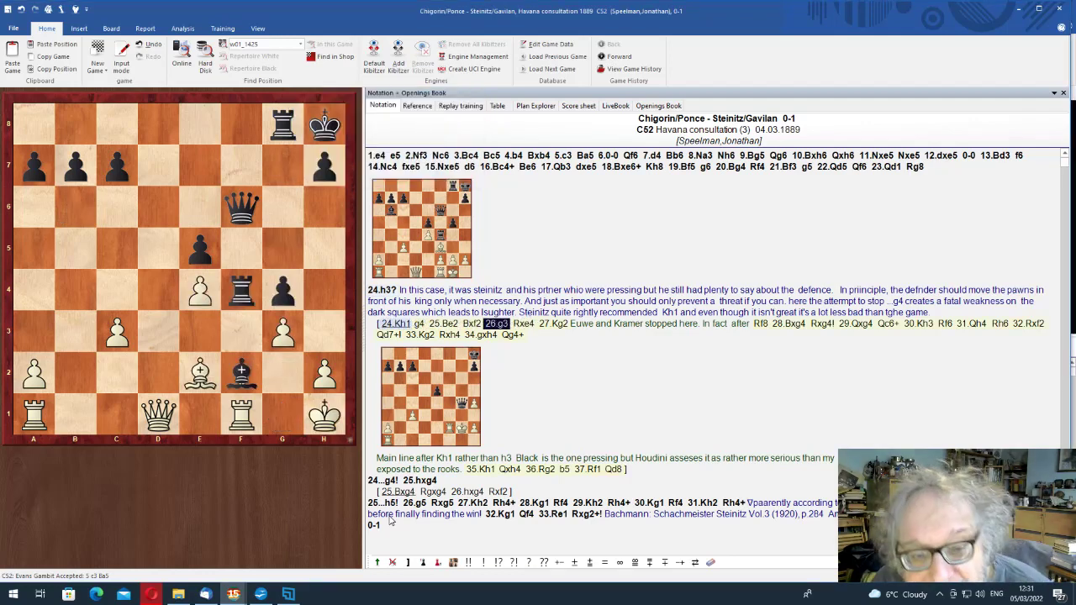
Add 26...Qh6 as an alternative to 26...Rxe4 and, with the default kibitzer running, answer it with 27.Qd5
click(240, 212)
click(316, 210)
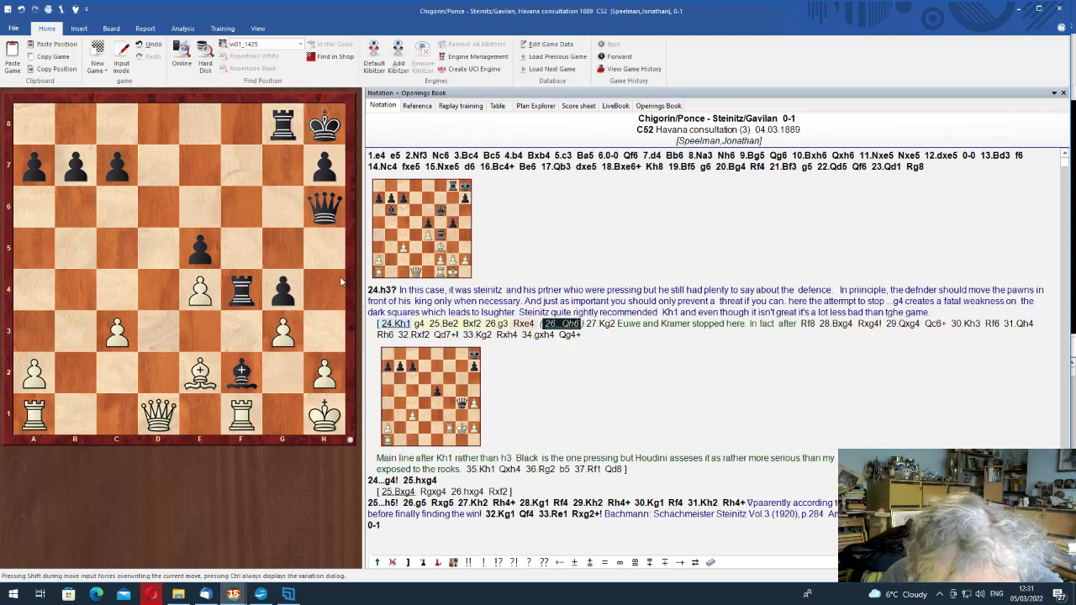
key(alt+F2)
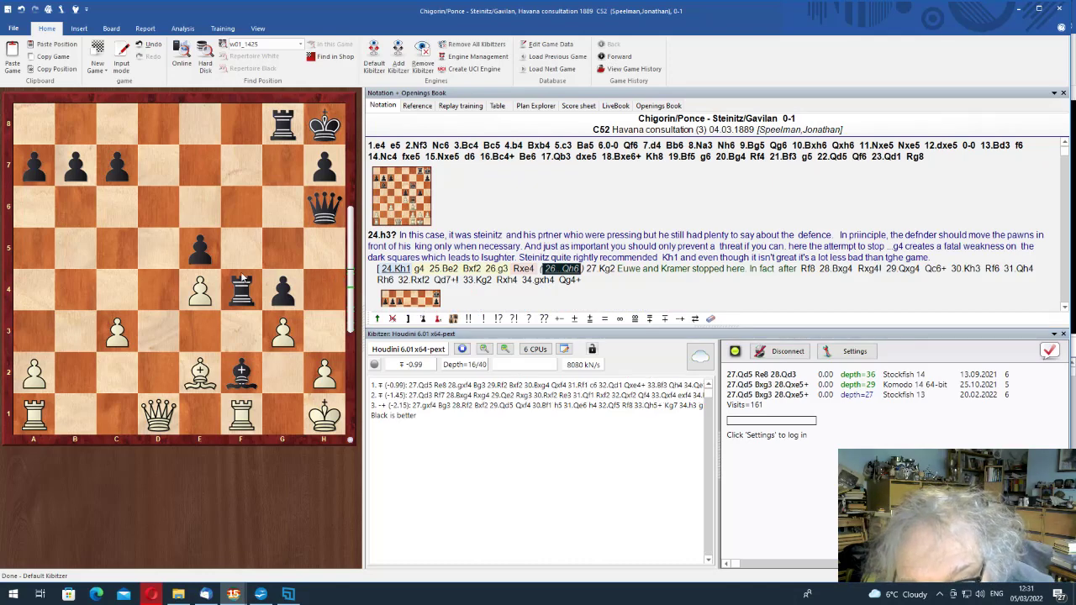
drag(157, 416, 158, 248)
Annotate the added move 26...Qh6 with the dubious-move symbol ?!
click(562, 269)
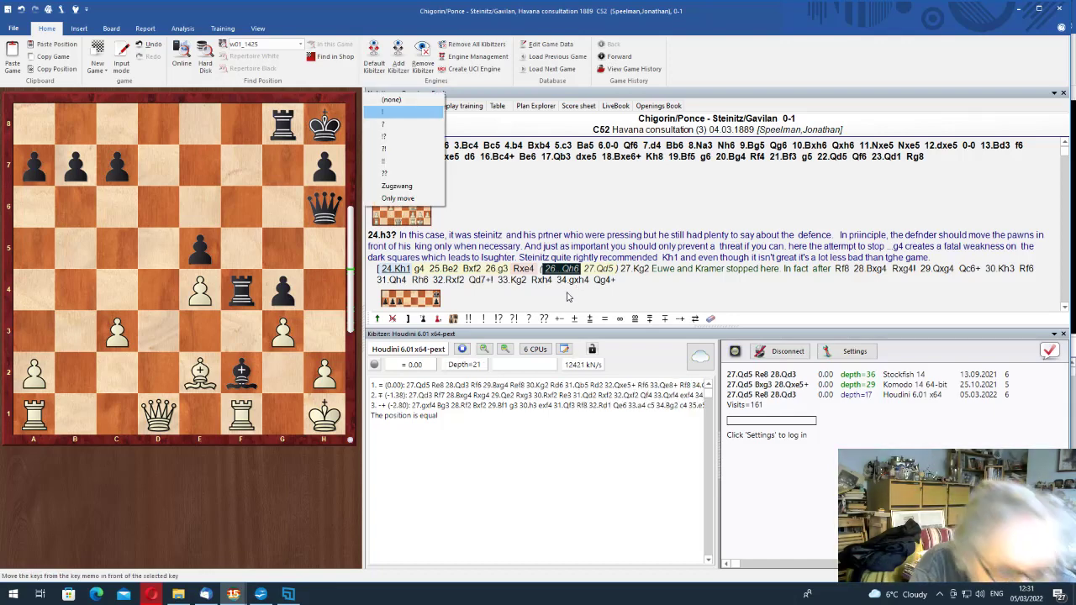
key(Menu)
key(Down)
key(Down)
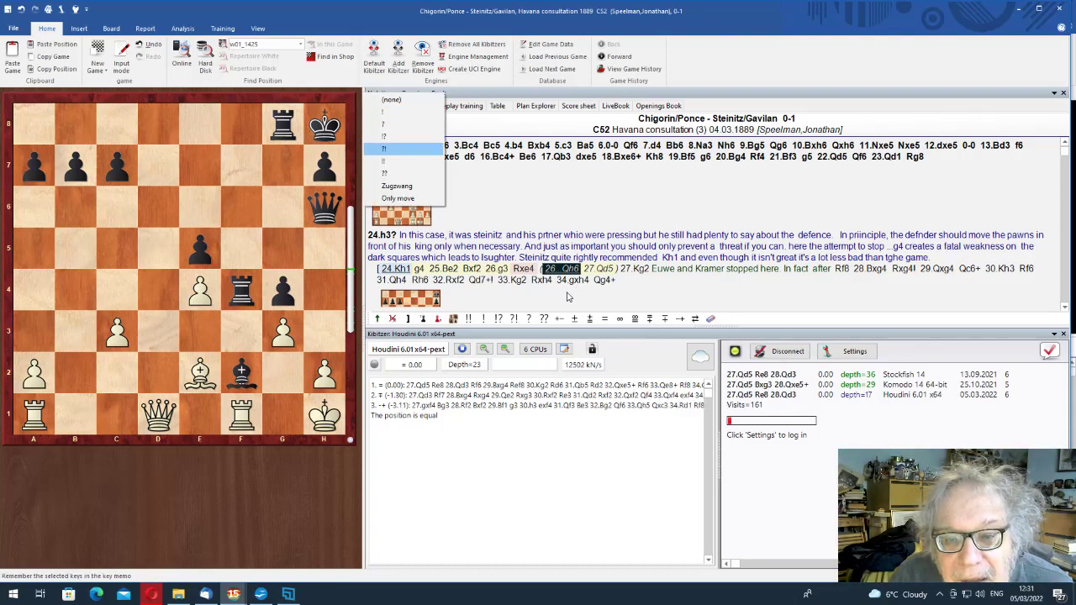
key(Return)
Return to 26.g3, choose the 26...Rxe4 continuation and follow it through 27.Kg2 Rf8 28.Bxg4 to 29.Qxg4
key(Left)
key(Right)
key(Return)
key(Right)
key(Right)
key(Right)
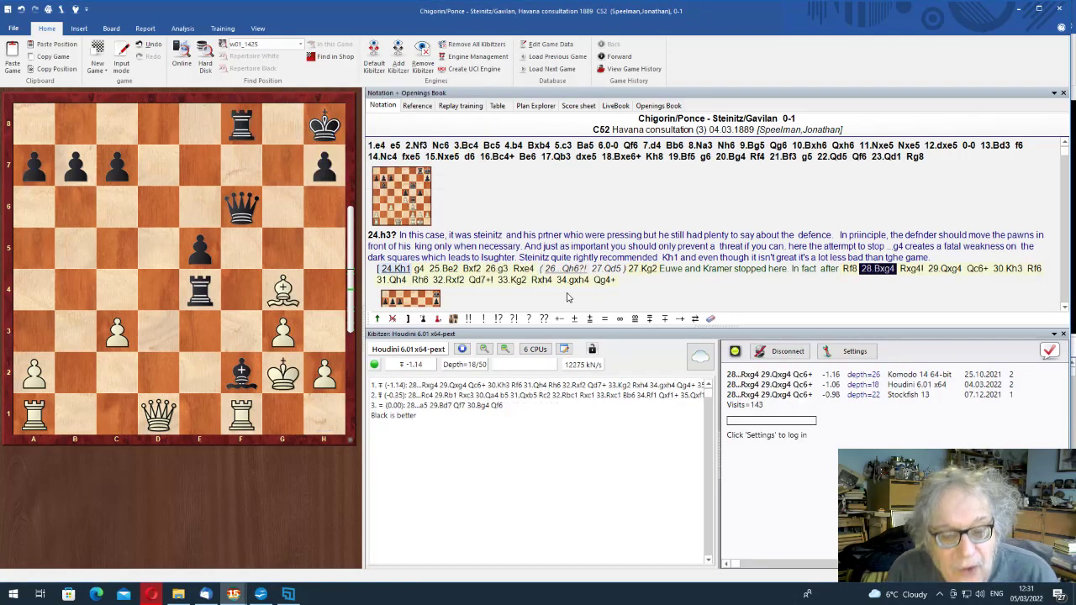
key(Right)
key(Left)
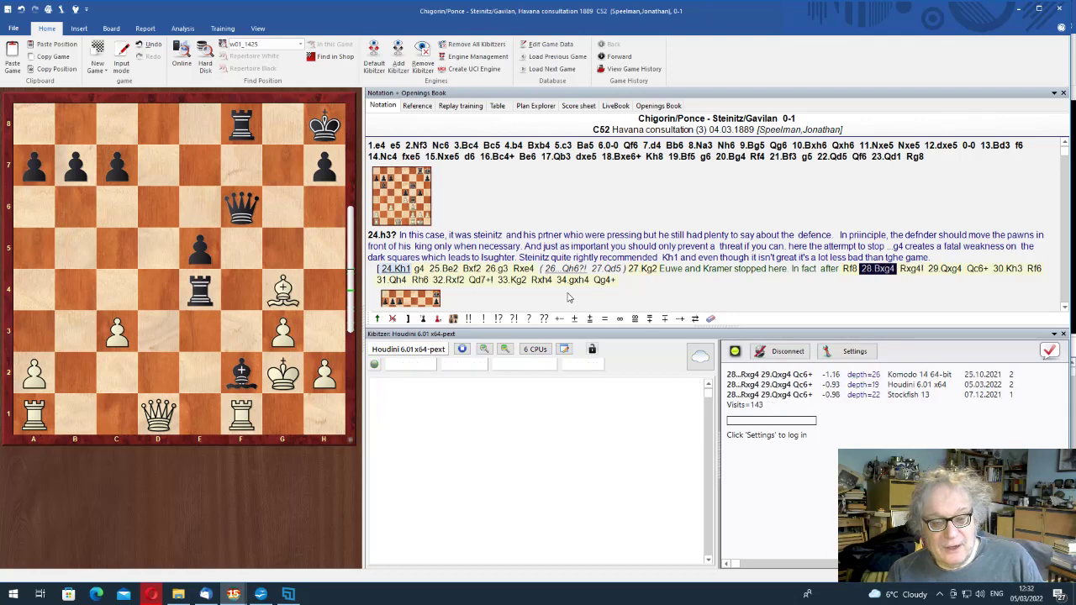
key(Right)
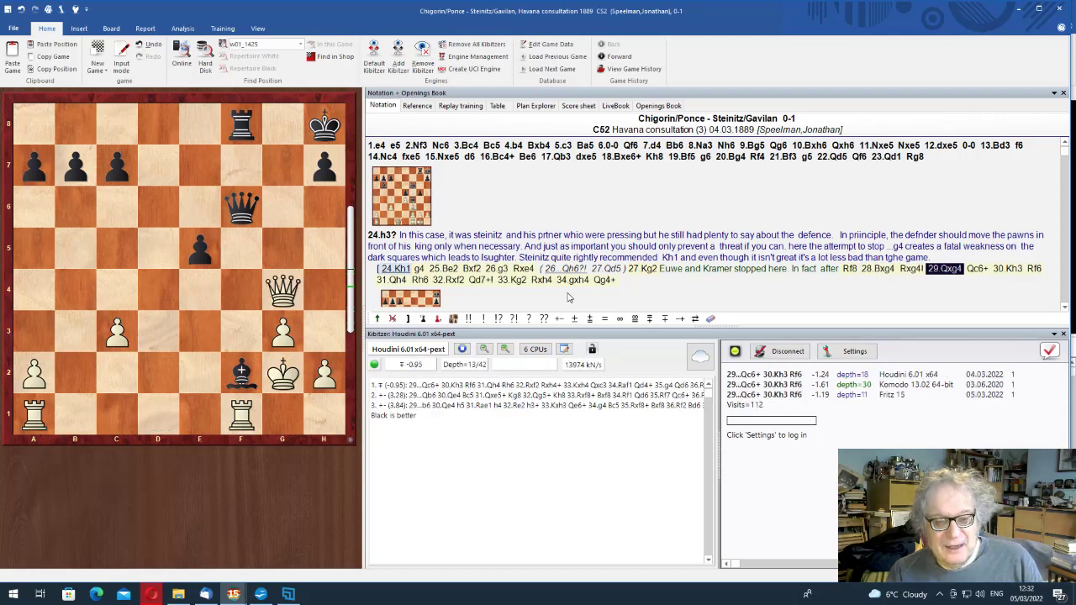
Follow the 24.Kh1 variation from 29...Qc6+ through 31.Qh4 Rh6 to the check 32...Qd7+!
key(Right)
key(Right)
key(Right)
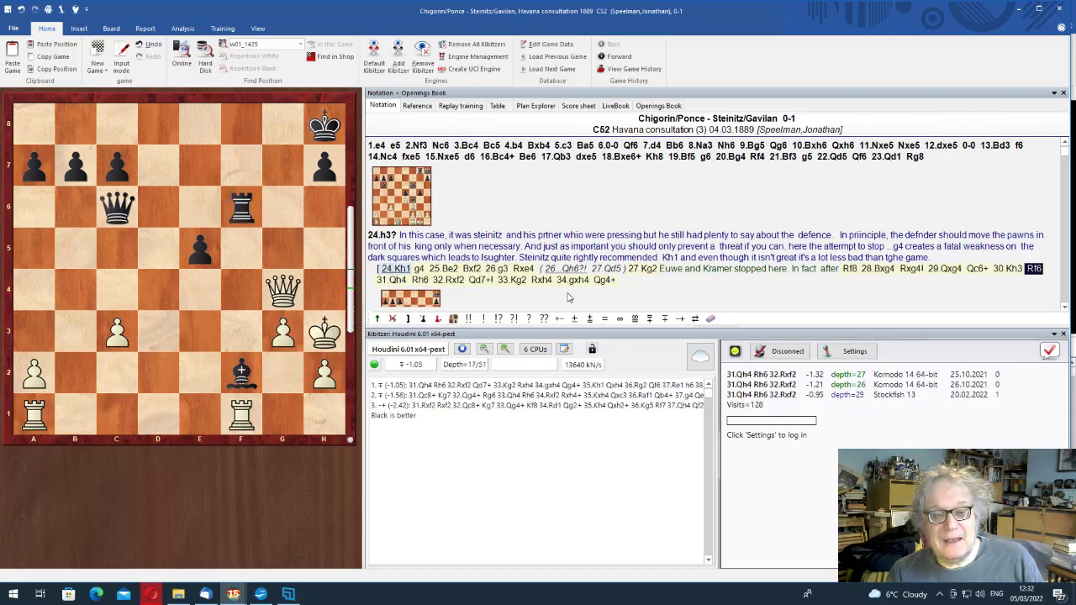
key(Right)
key(Right)
key(Right)
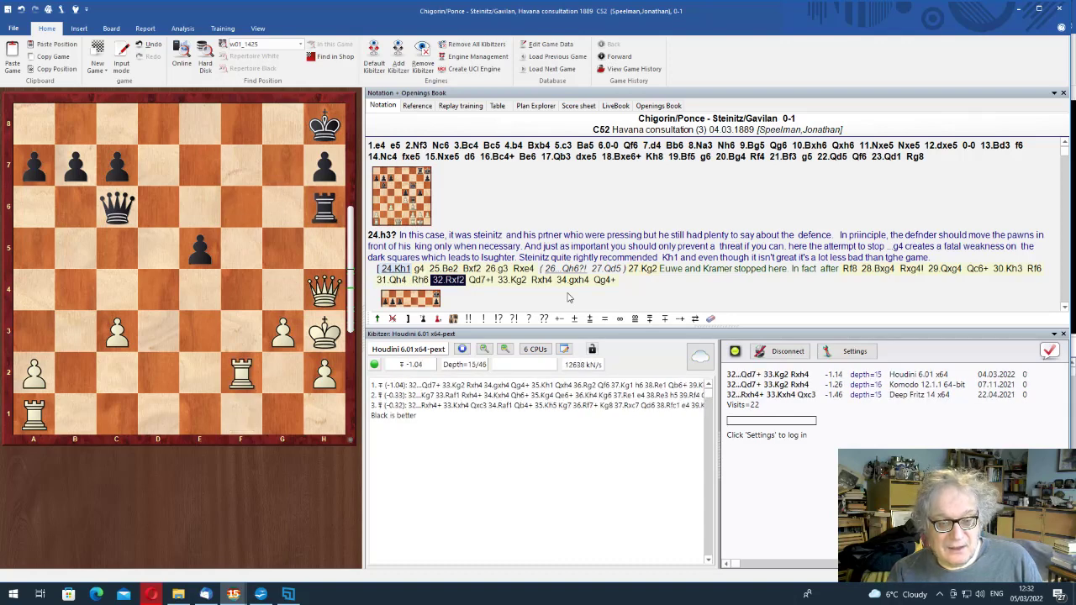
key(Right)
key(Right)
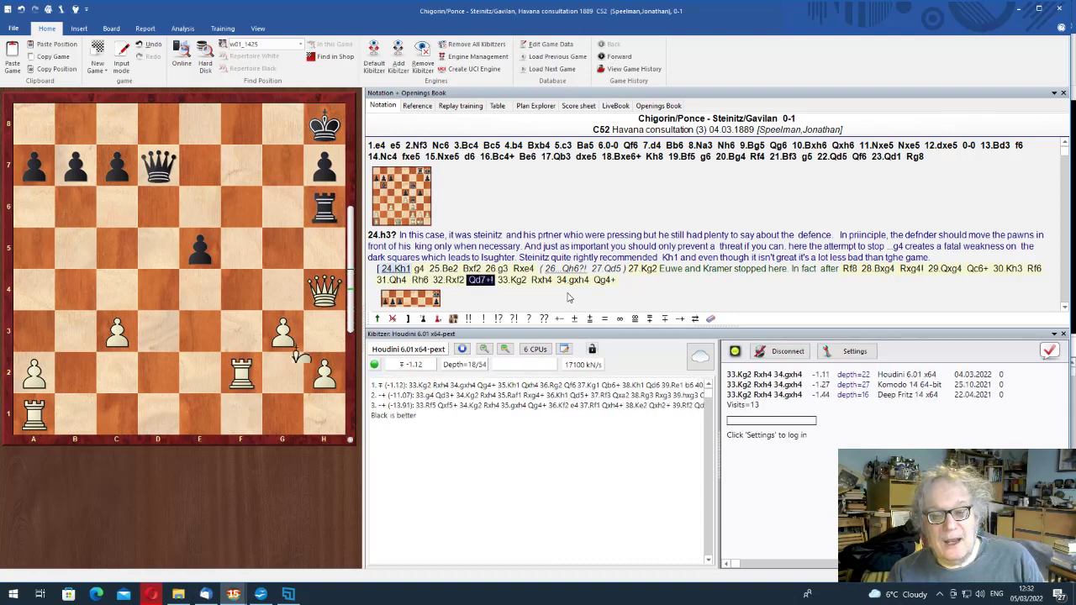
key(Left)
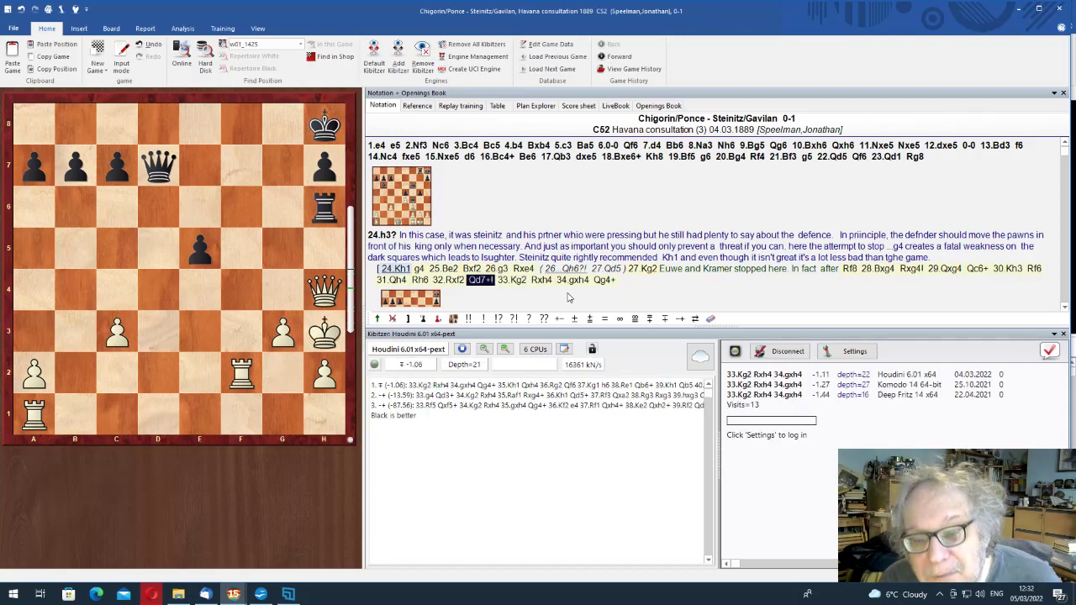
Play the queen-for-rook exchange on h4 in the 24.Kh1 variation from 33.Kg2 to 34...Qg4+
key(Right)
key(Right)
key(Right)
key(Right)
key(Right)
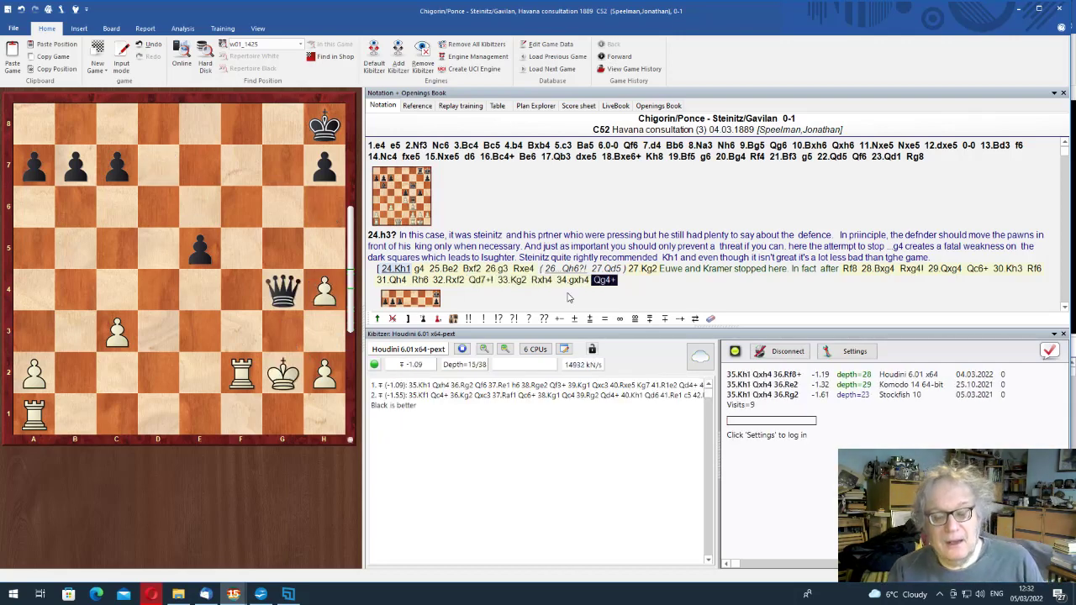
Play the 24.Kh1 variation from 35.Kh1 Qxh4 to its last move 37...Qd8 and close the kibitzer engine
key(Right)
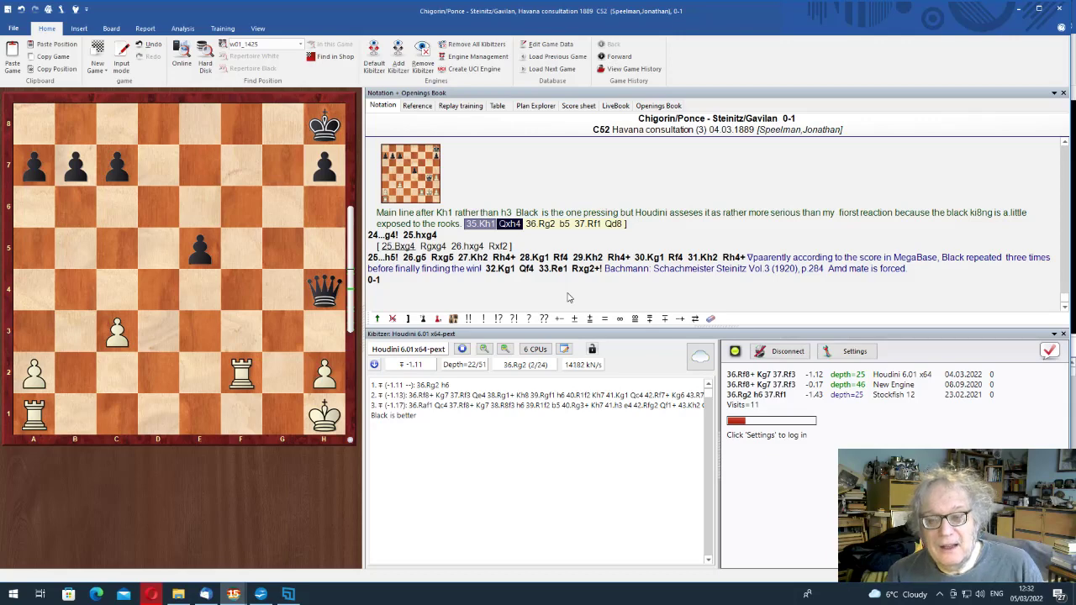
key(Right)
key(Right)
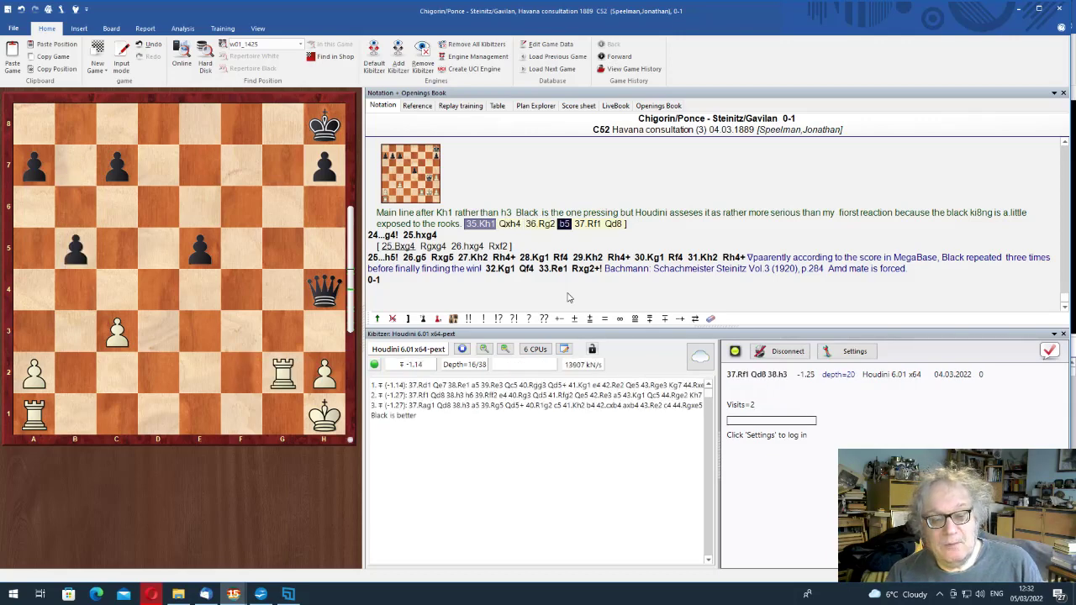
key(Right)
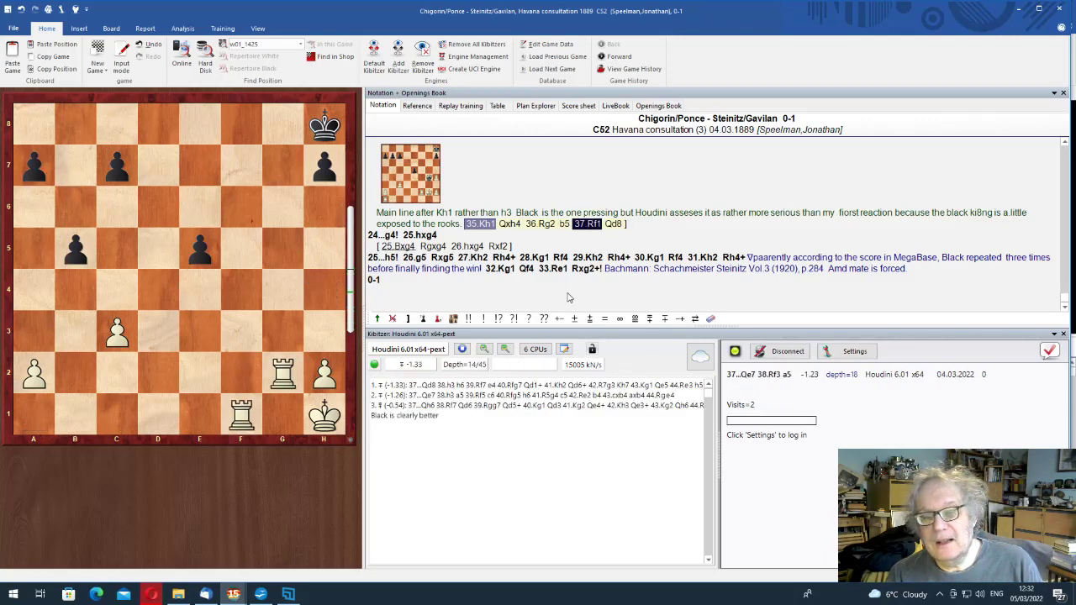
key(Right)
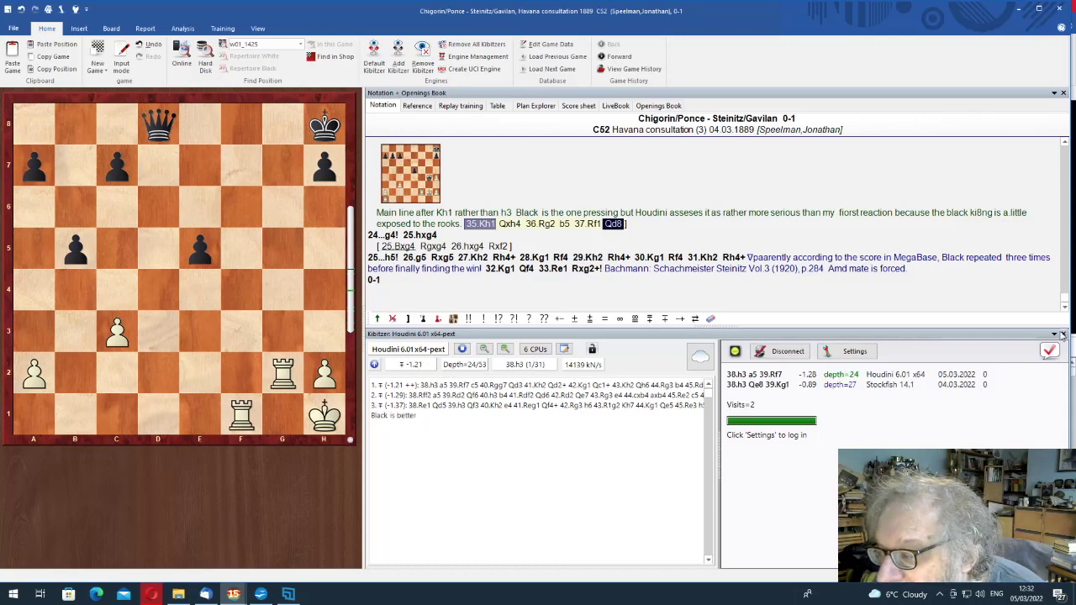
click(1062, 334)
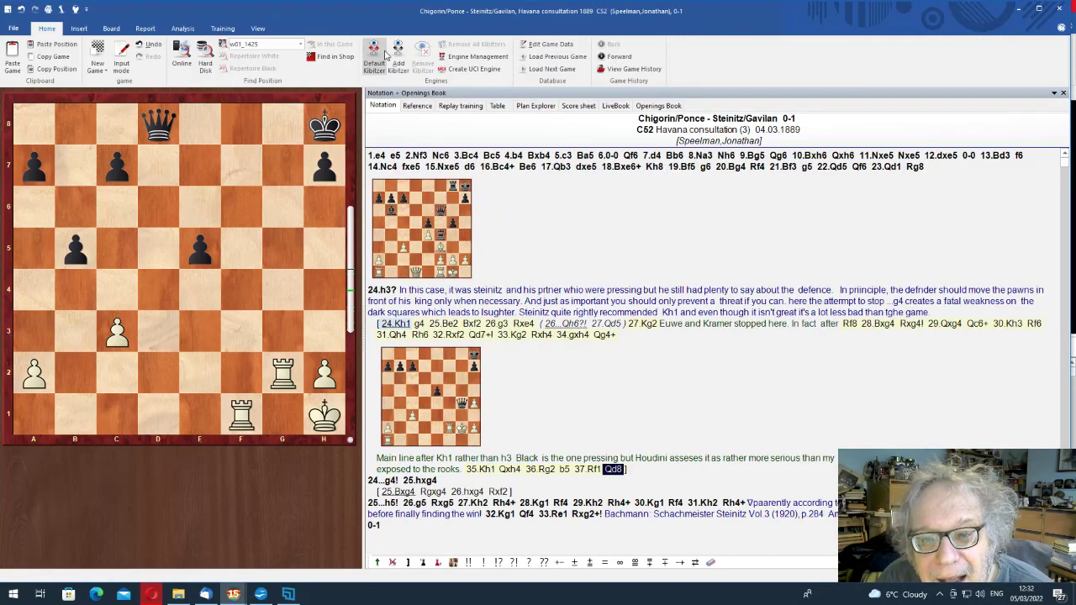
Check the variation's final position after 37...Qd8 with the Stockfish 14.1 kibitzer, and close the engine
click(402, 67)
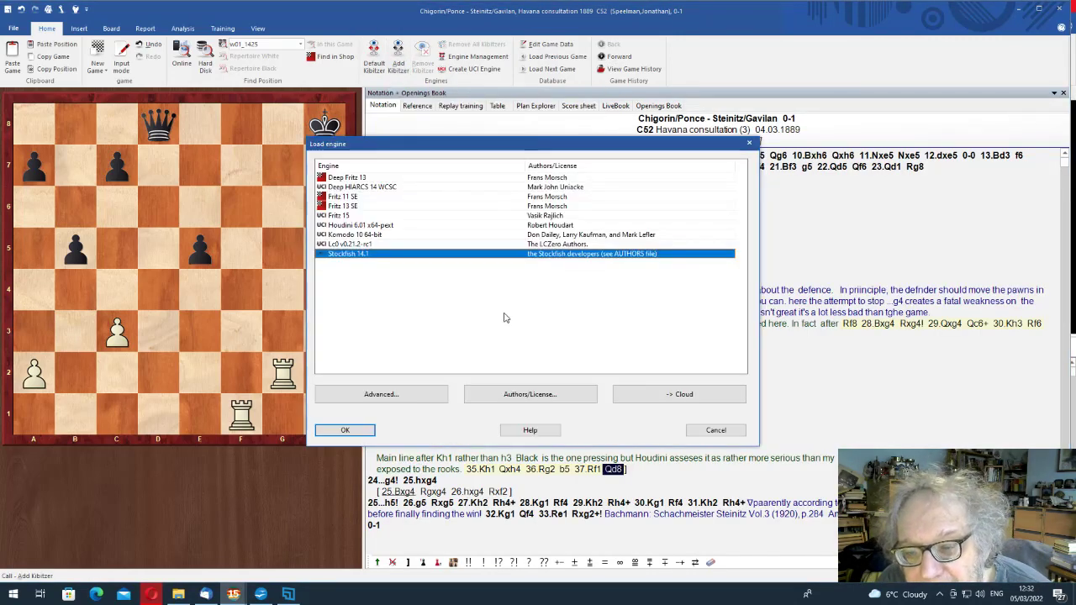
double_click(355, 253)
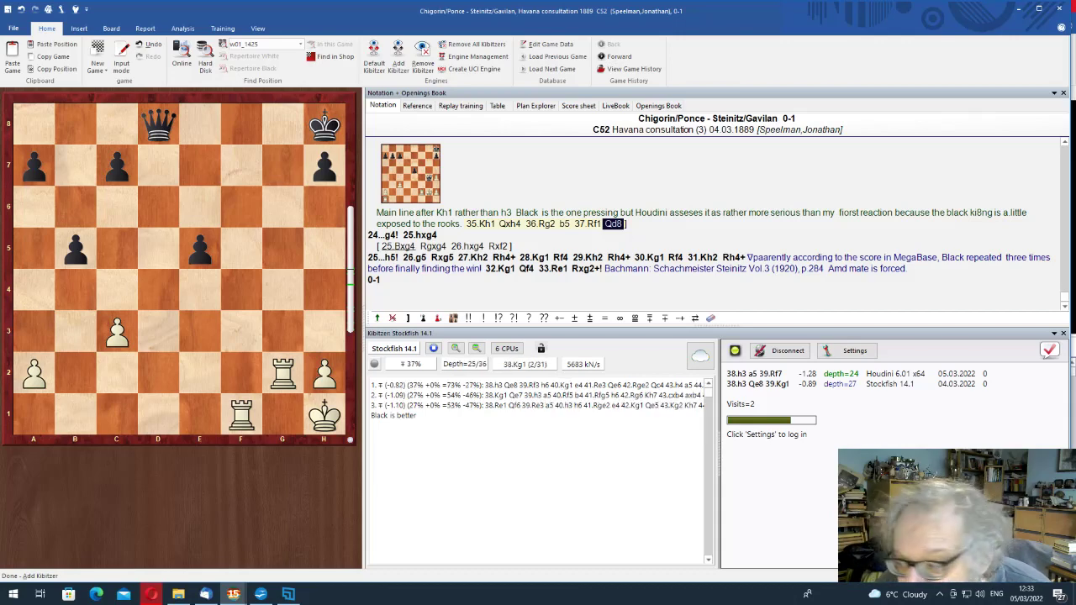
click(1063, 334)
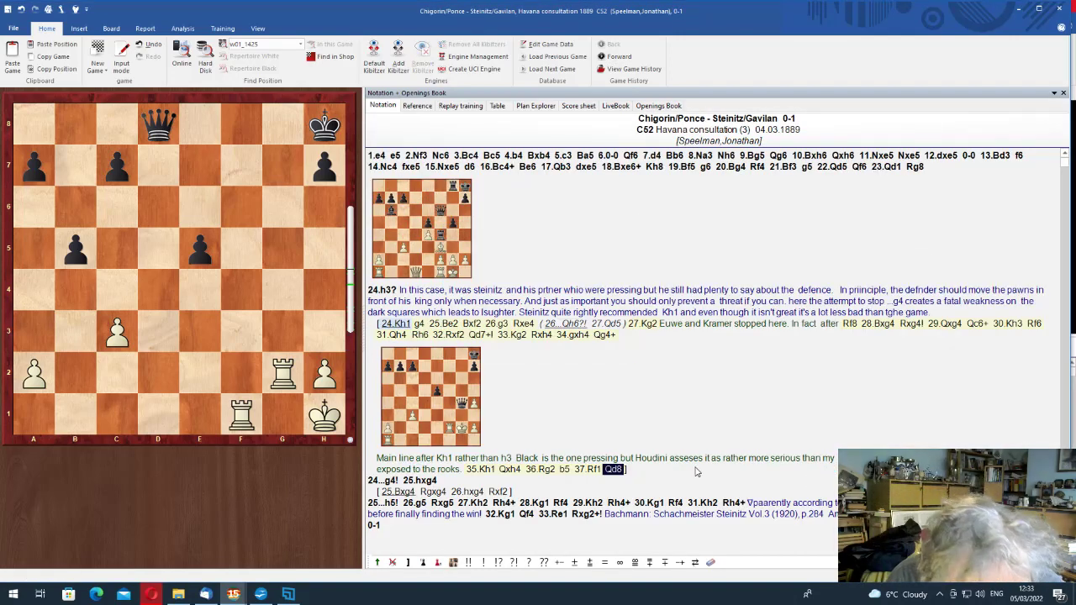
Save the Chigorin/Ponce–Steinitz/Gavilan game with its extended 24.Kh1 analysis and return to the game list of col165.pgn
key(ctrl+s)
key(Return)
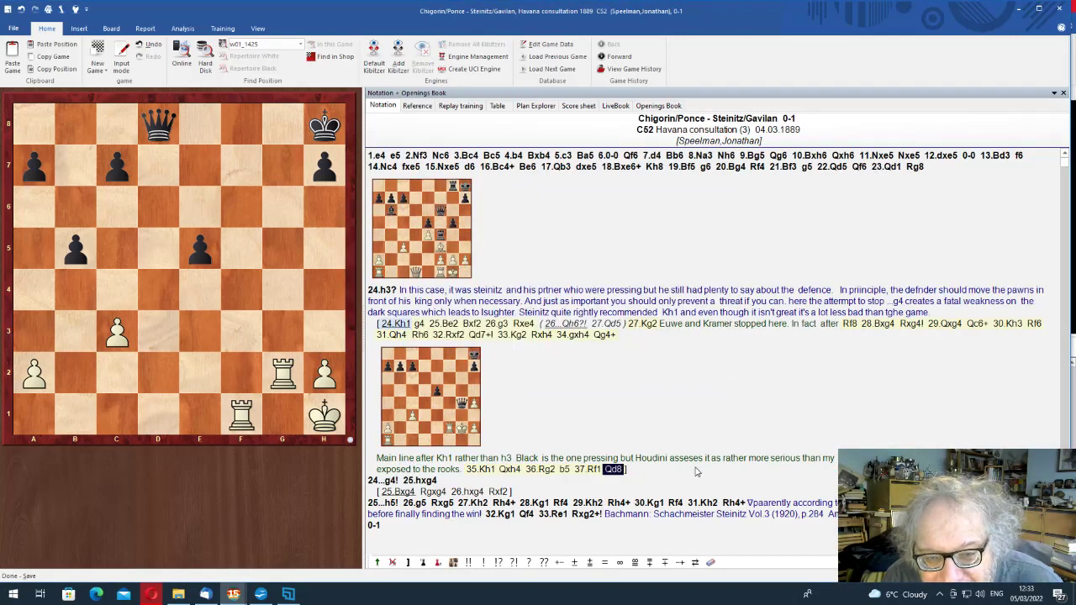
key(Escape)
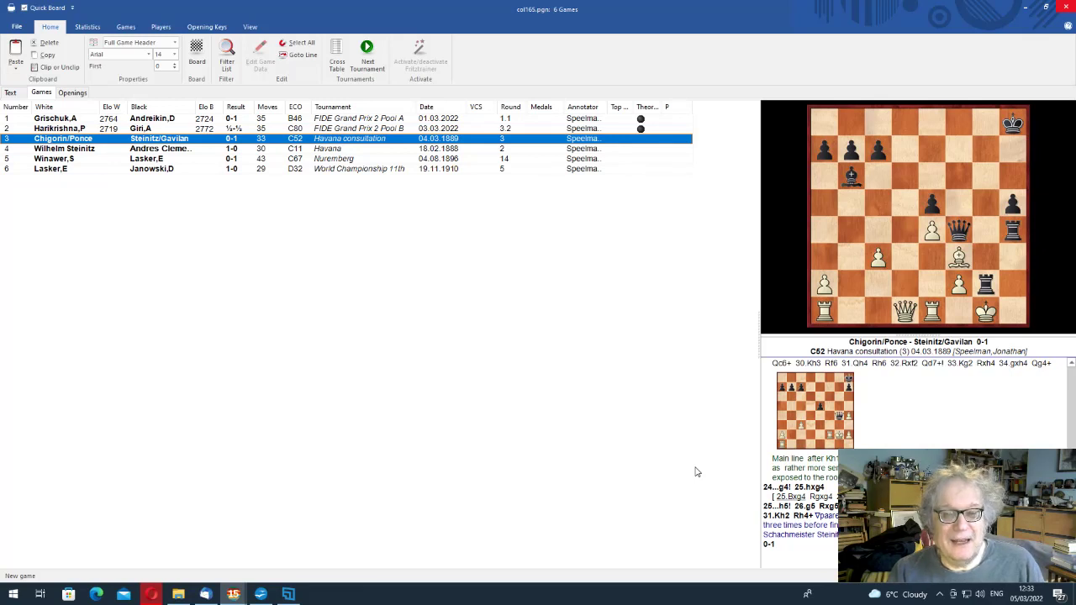
key(Down)
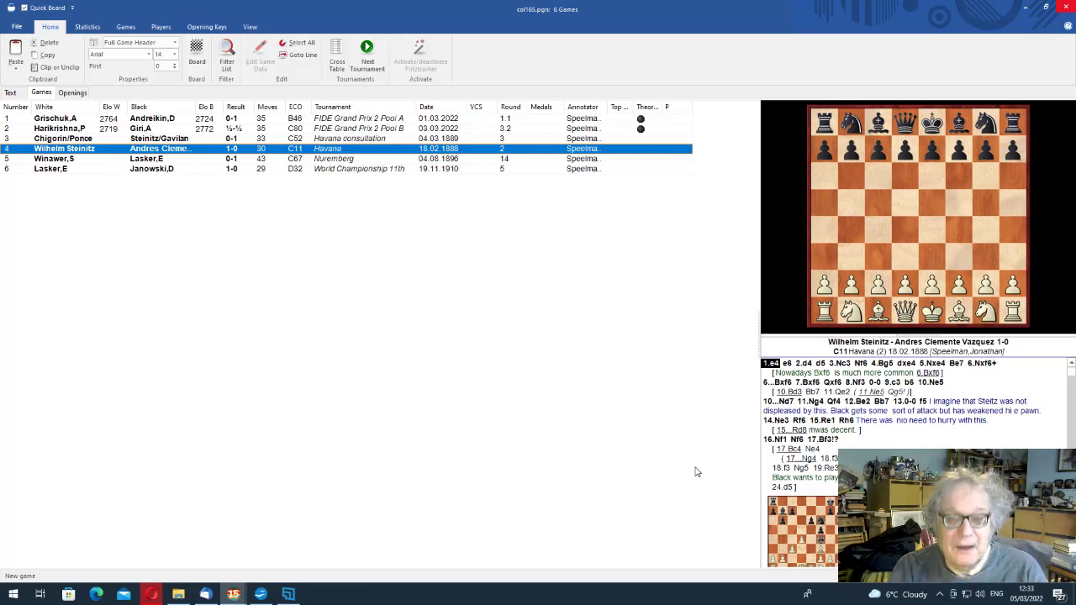
key(Return)
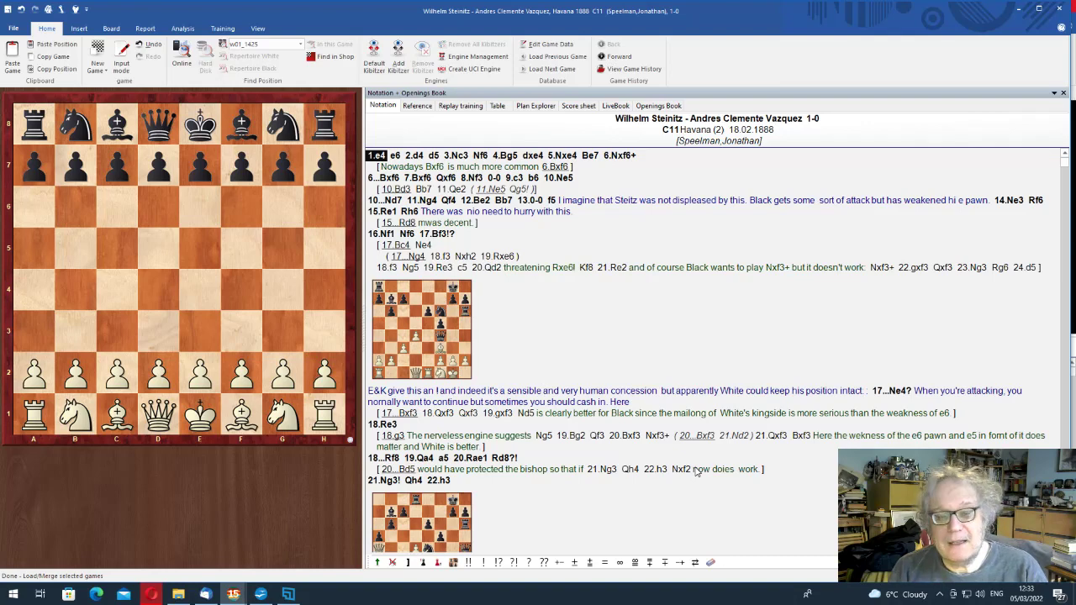
key(Right)
key(Left)
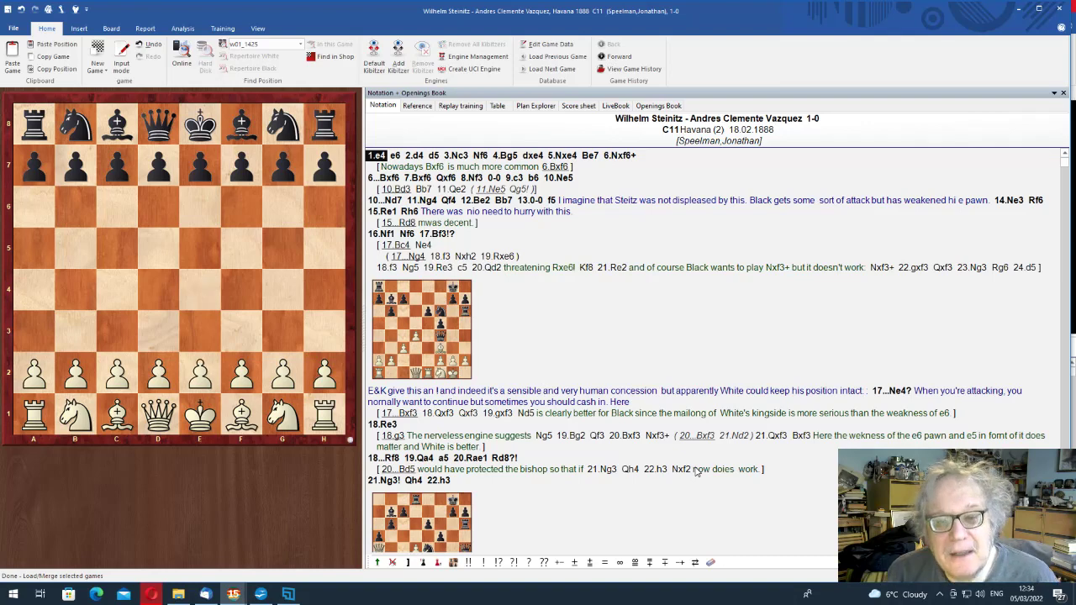
key(Escape)
Reopen the Chigorin/Ponce–Steinitz/Gavilan game and step back from 32.Kg1 to the position after 24.h3
key(Up)
key(ctrl+n)
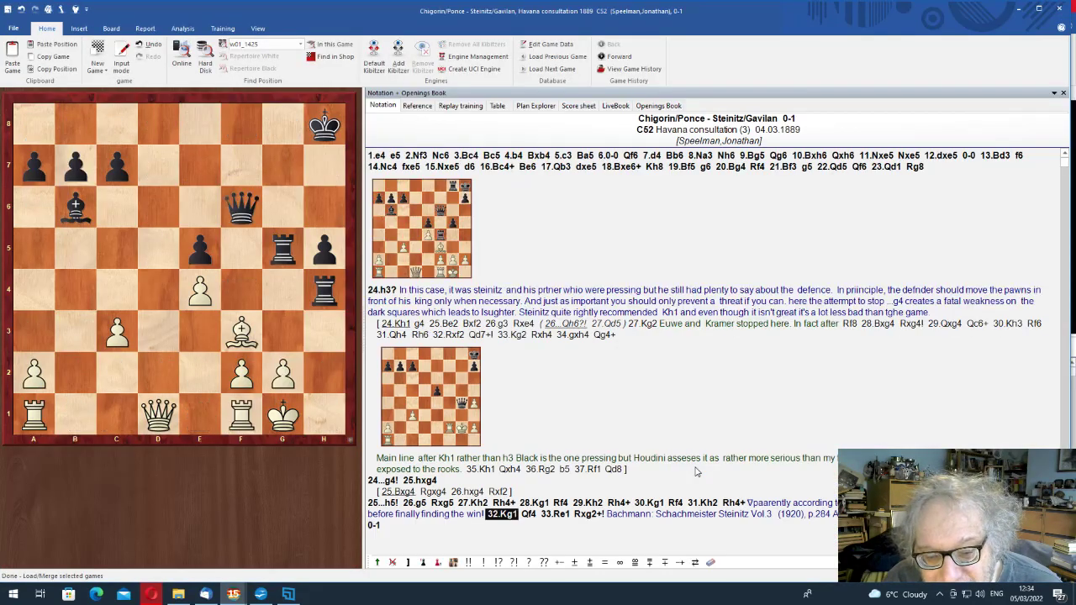
key(Left)
key(Left)
key(Left)
key(Left)
key(Left)
key(Left)
key(Left)
key(Left)
key(Left)
key(Left)
key(Left)
key(Left)
key(Left)
key(Left)
key(Left)
key(Left)
key(Left)
key(Left)
key(Left)
key(Left)
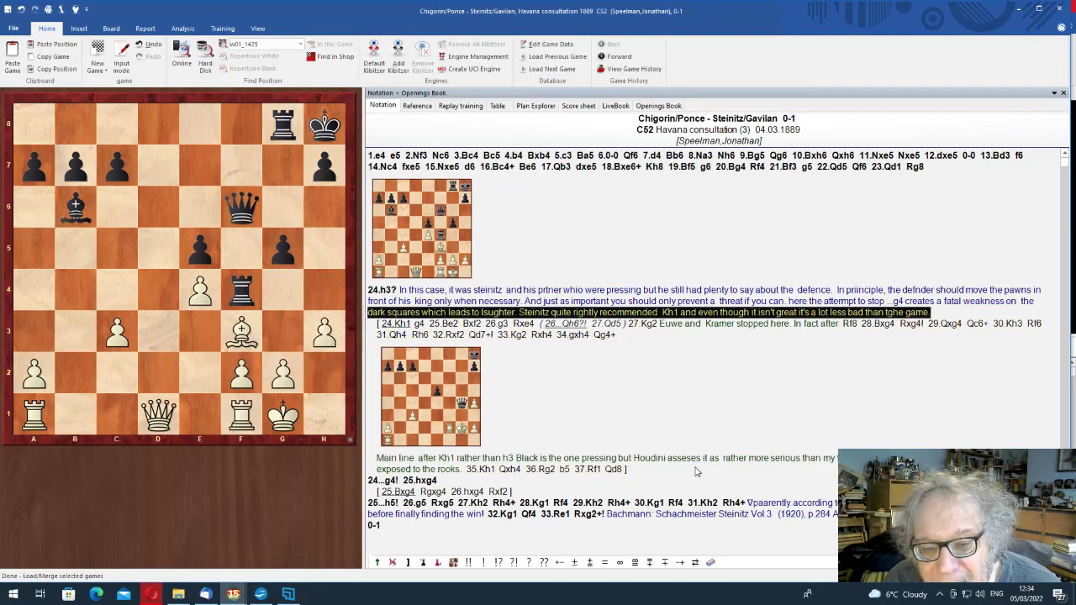
Bypass the 24.Kh1 variation and continue the main line with 24...g4!
key(Left)
key(Right)
key(Right)
key(Right)
key(Return)
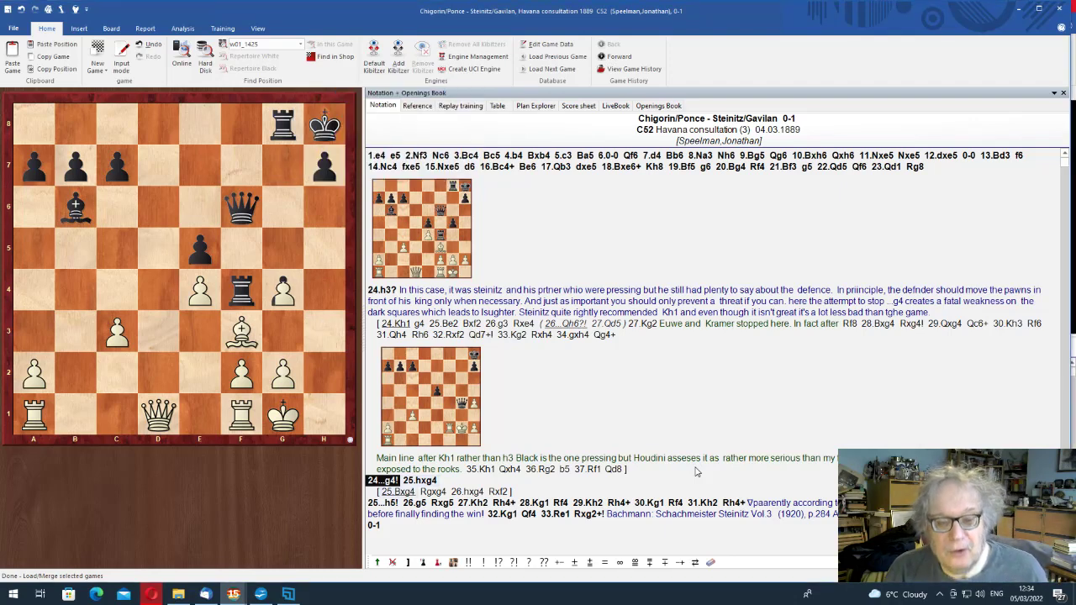
Choose the alternative capture 25.Bxg4 and play its variation through 25...Rgxg4 26.hxg4 to 26...Rxf2
key(Left)
key(Right)
key(Up)
key(Return)
key(Right)
key(Right)
key(Right)
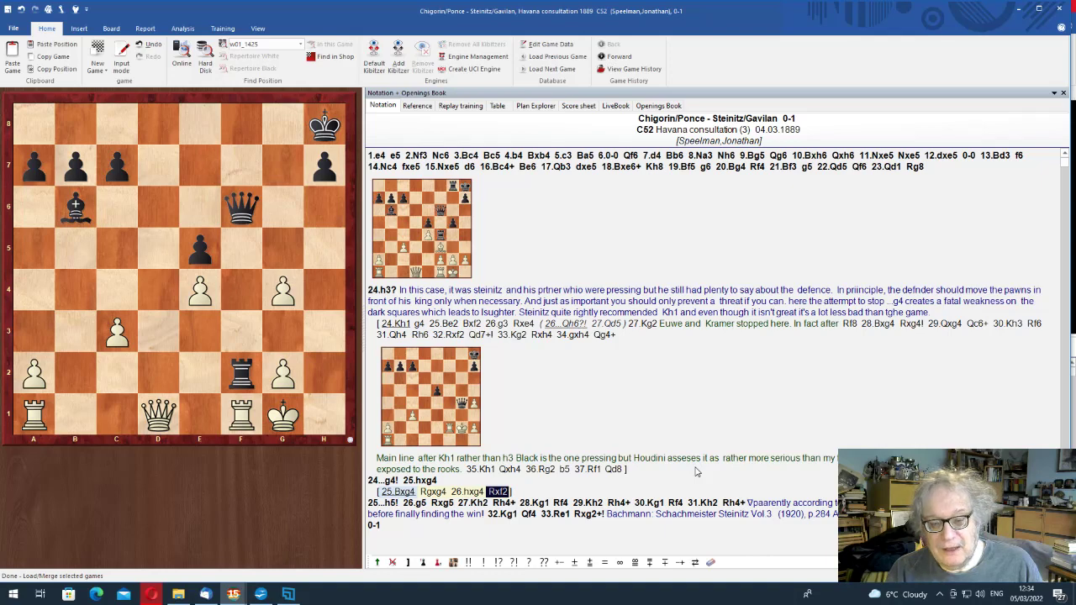
Go back to 24...g4! and follow the main line with 25.hxg4 to 25...h5!
key(Left)
key(Left)
key(Left)
key(Left)
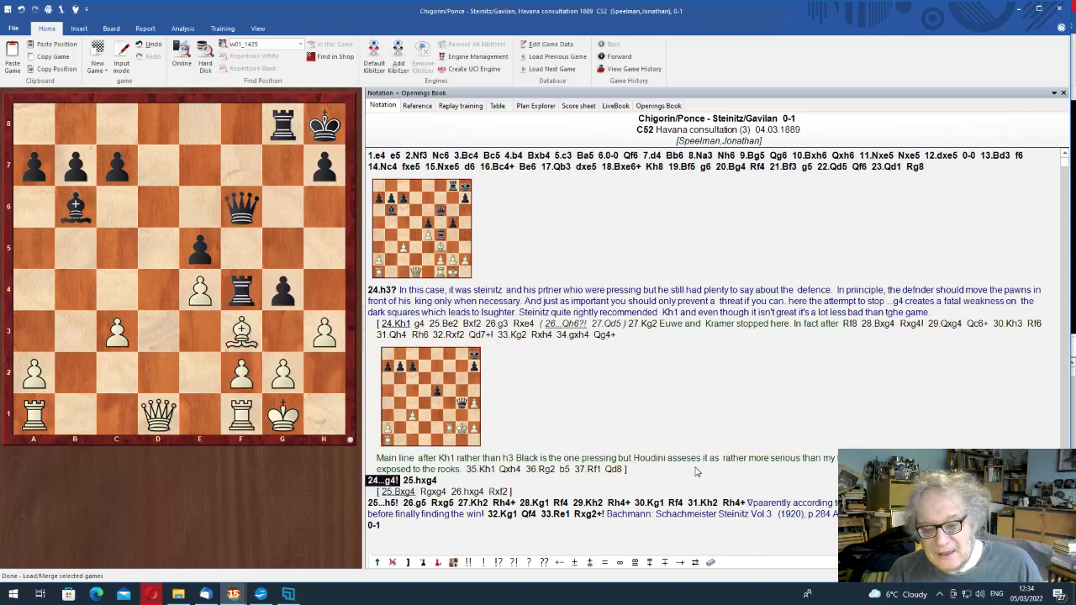
key(Right)
key(Down)
key(Return)
key(Right)
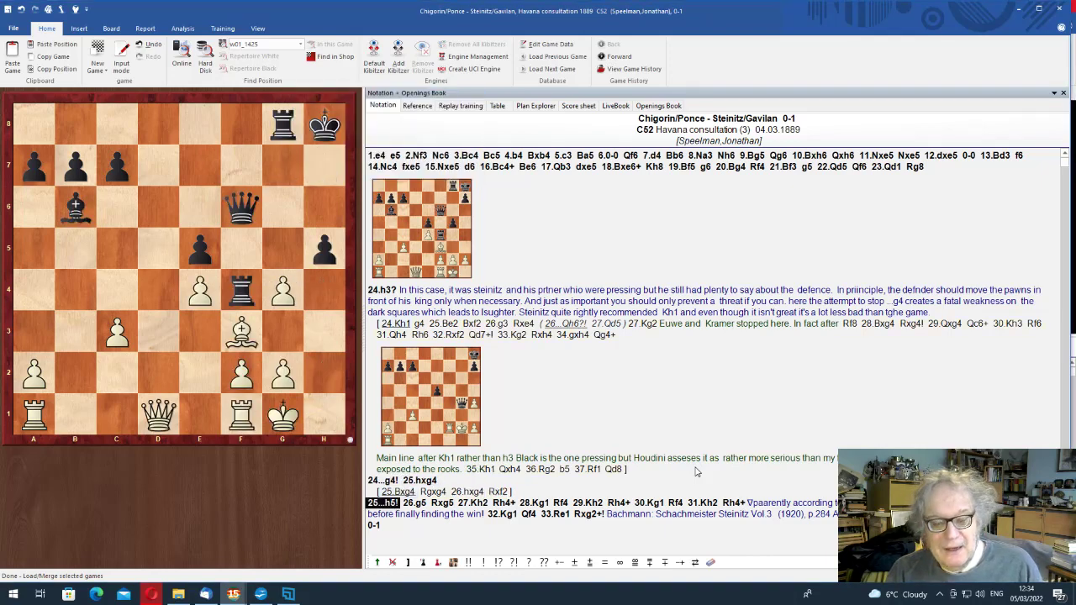
Play the main line from 26.g5 Rxg5 27.Kh2 through the first repetition to 29...Rh4+
key(Right)
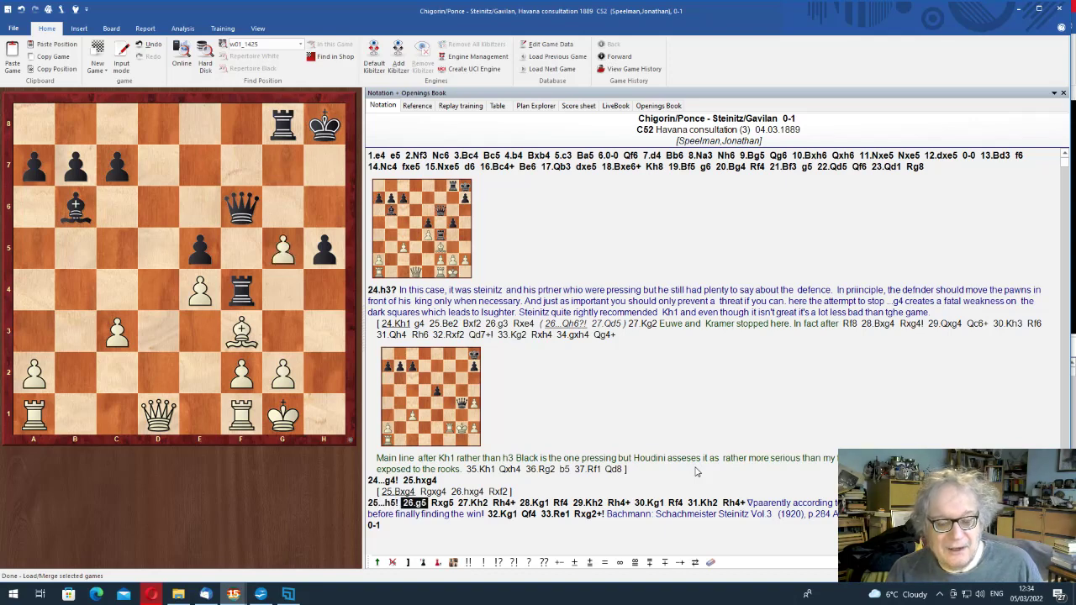
key(Right)
key(Right)
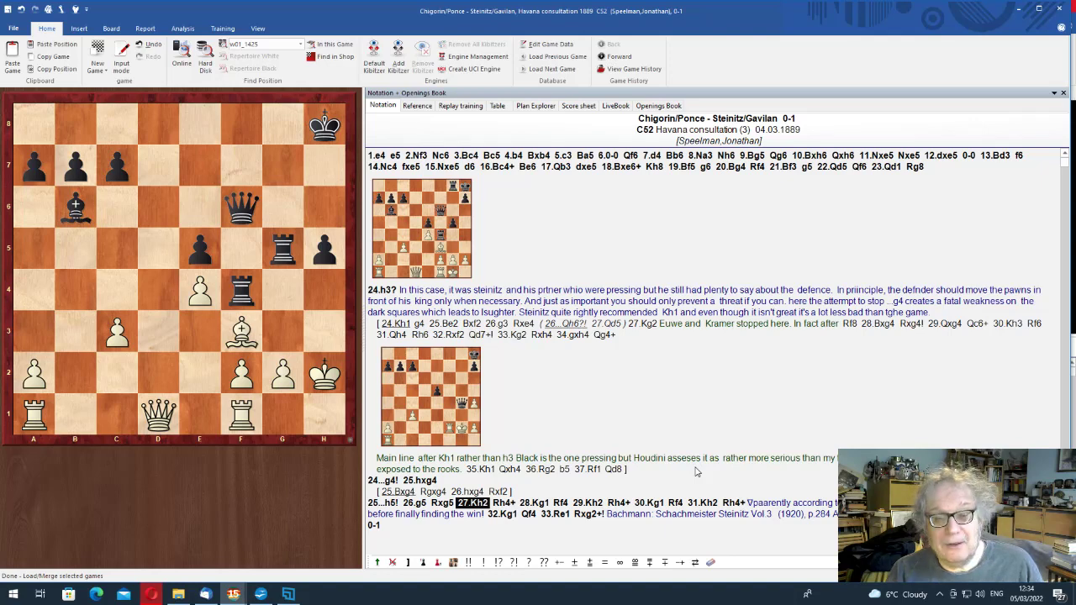
key(Right)
key(Right)
key(Right)
key(Right)
key(Right)
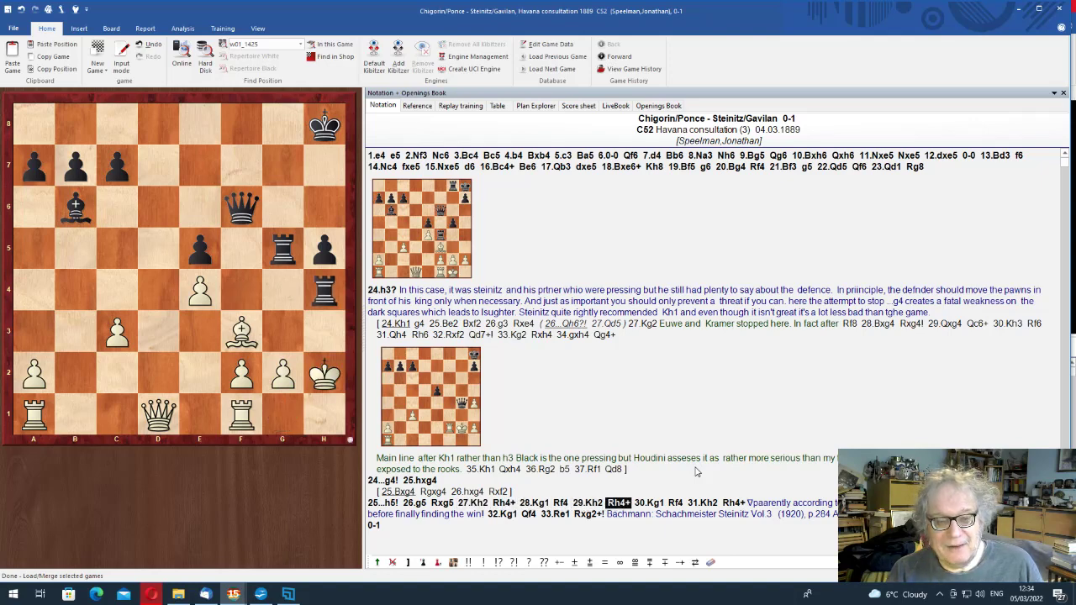
Continue the main line from 30.Kg1 Rf4 31.Kh2 Rh4+ to 32...Qf4
key(Right)
key(Right)
key(Right)
key(Right)
key(Right)
key(Right)
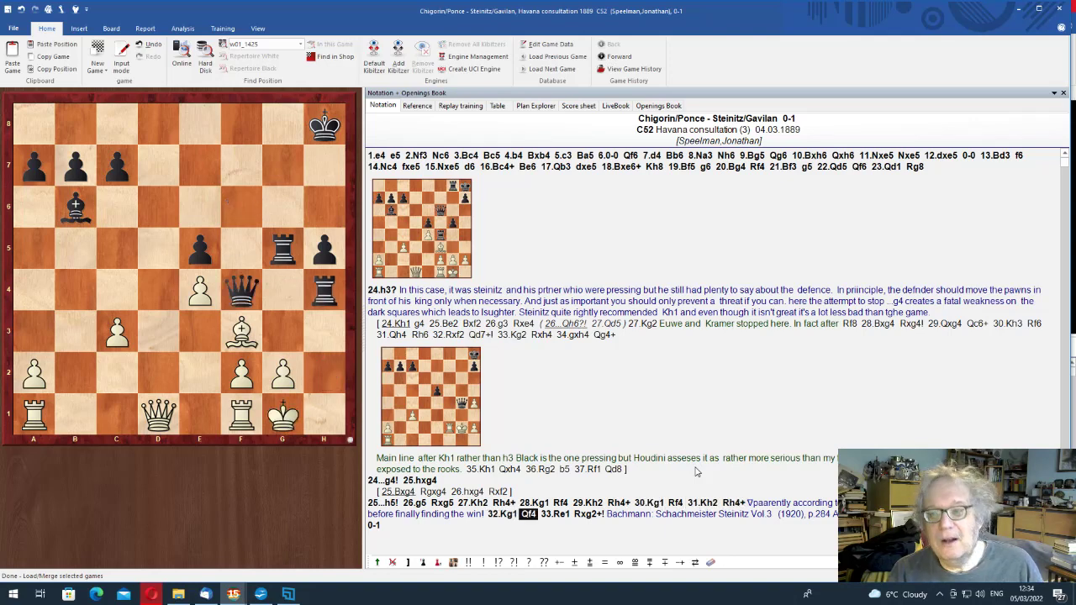
Step back from 32...Qf4 through the repeated rook checks to the position after 26.g5
key(Left)
key(Left)
key(Left)
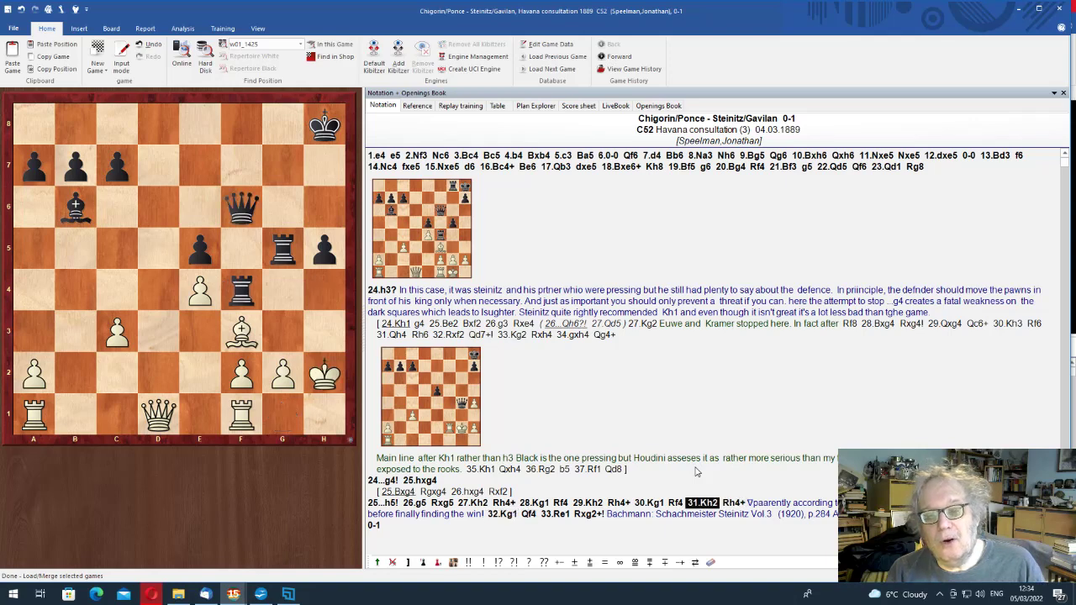
key(Left)
key(Left)
key(Left)
key(Left)
key(Left)
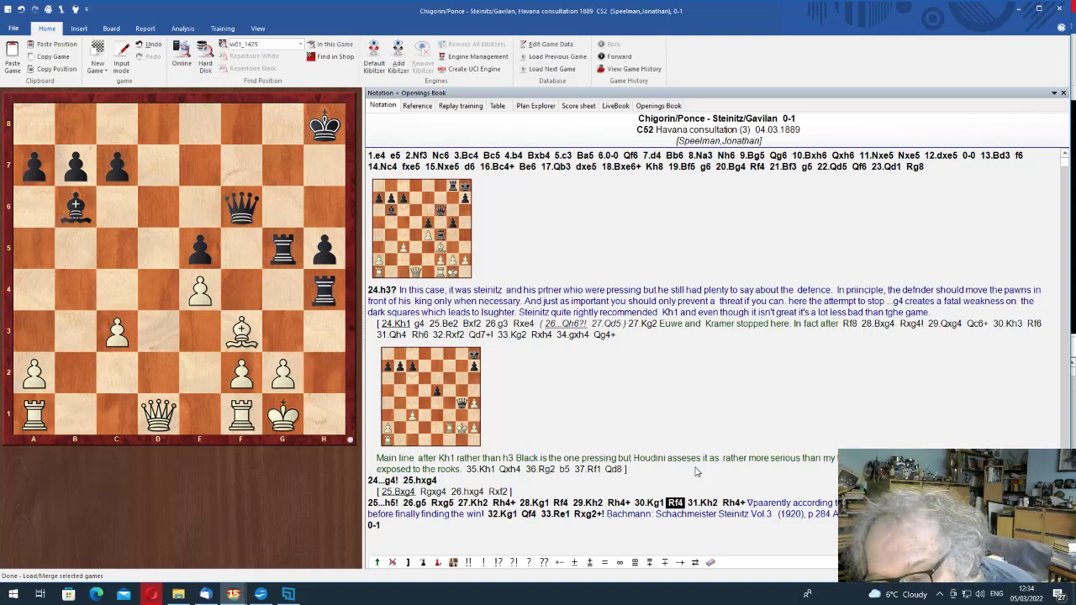
key(Left)
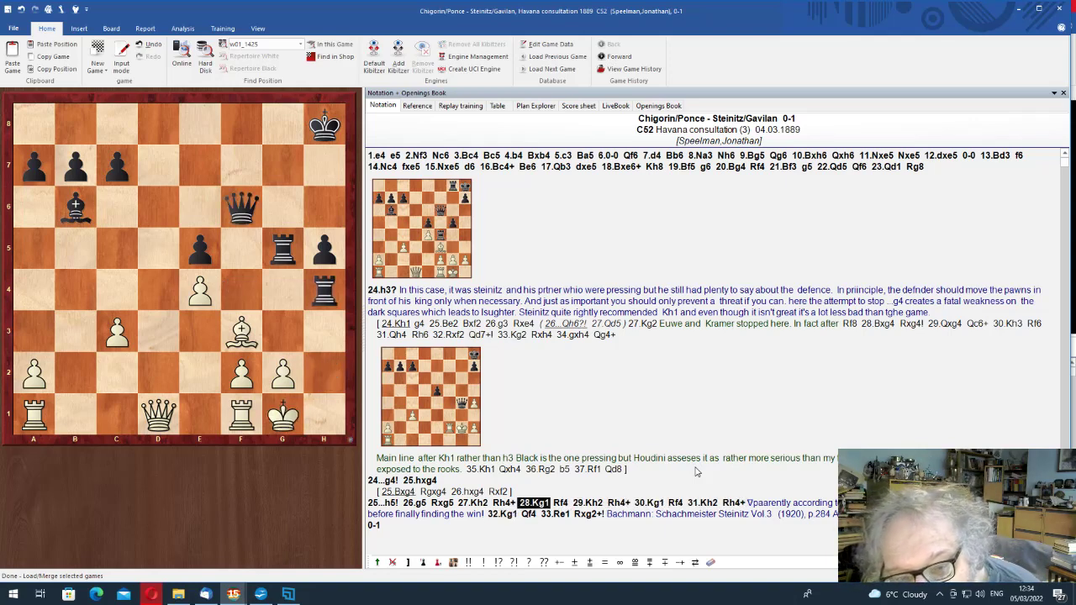
key(Right)
key(Left)
key(Left)
key(Left)
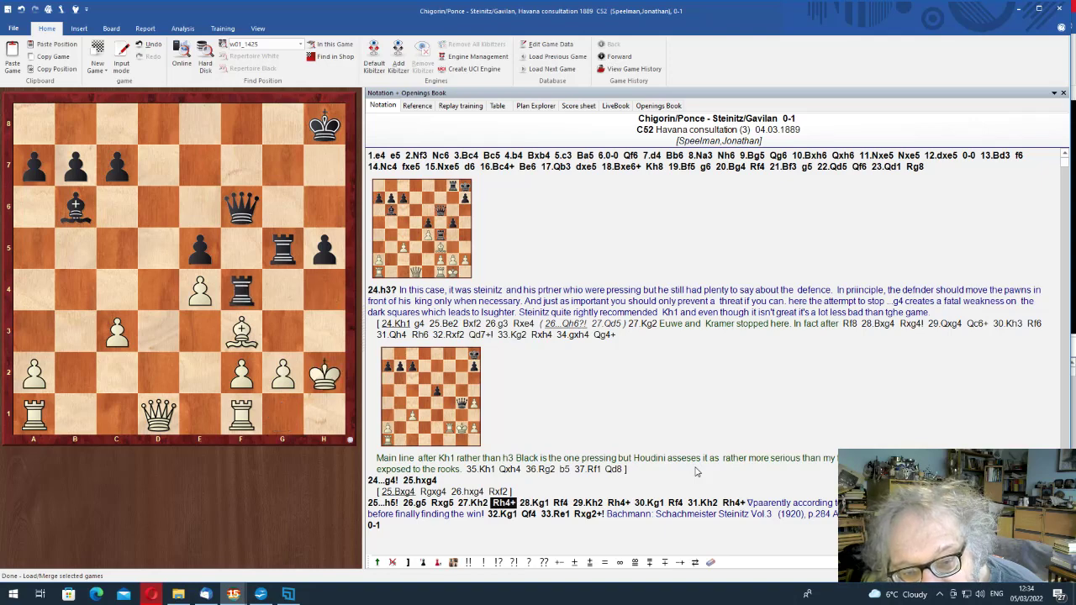
key(Left)
key(Left)
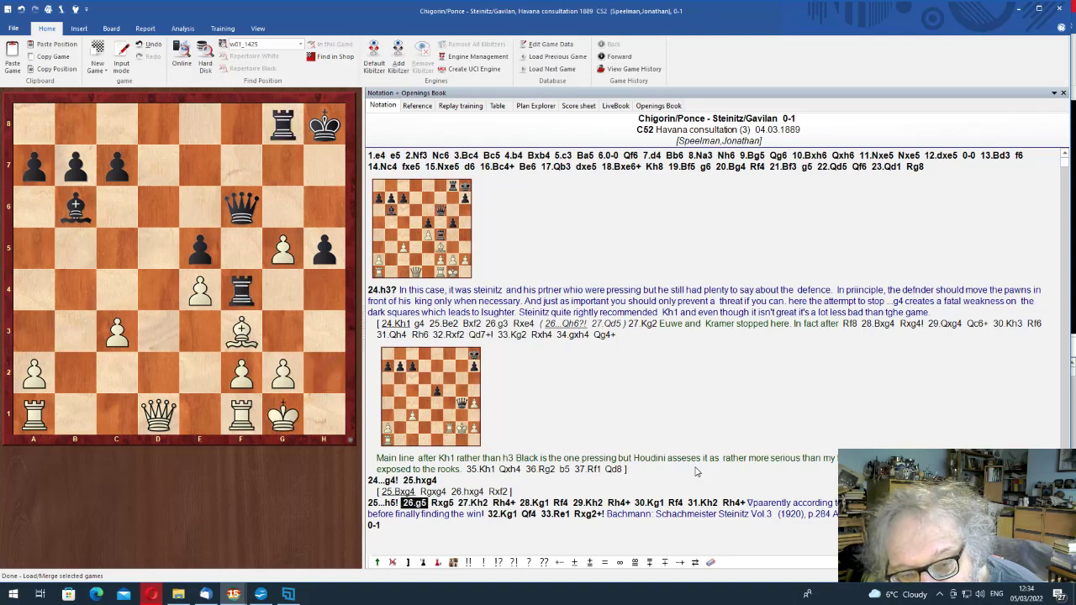
Replay the main line from 26...Rxg5 through 28.Kg1 Rf4 to 29.Kh2
key(Right)
key(Right)
key(Right)
key(Right)
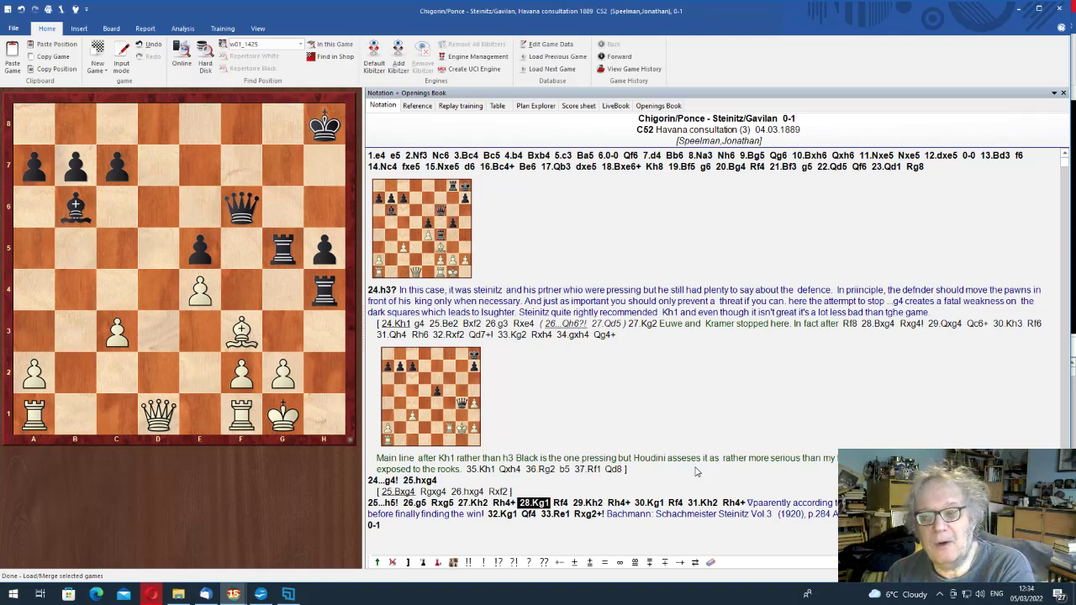
key(Right)
key(Right)
key(Right)
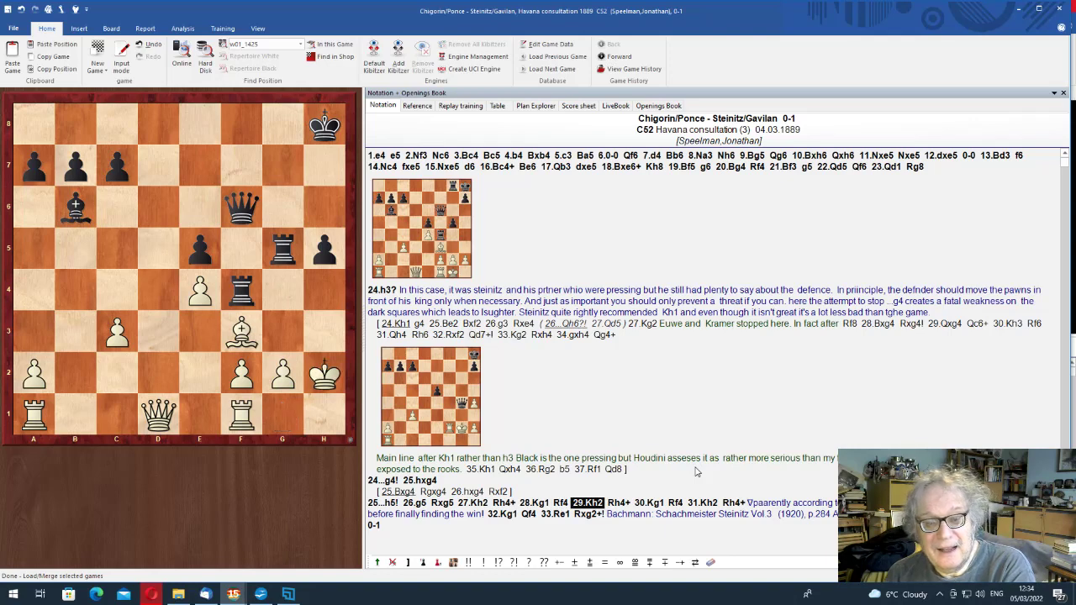
Play the remaining main-line moves from 29...Rh4+ through 32...Qf4 33.Re1 to the final 33...Rxg2+!
key(Right)
key(Right)
key(Right)
key(Right)
key(Right)
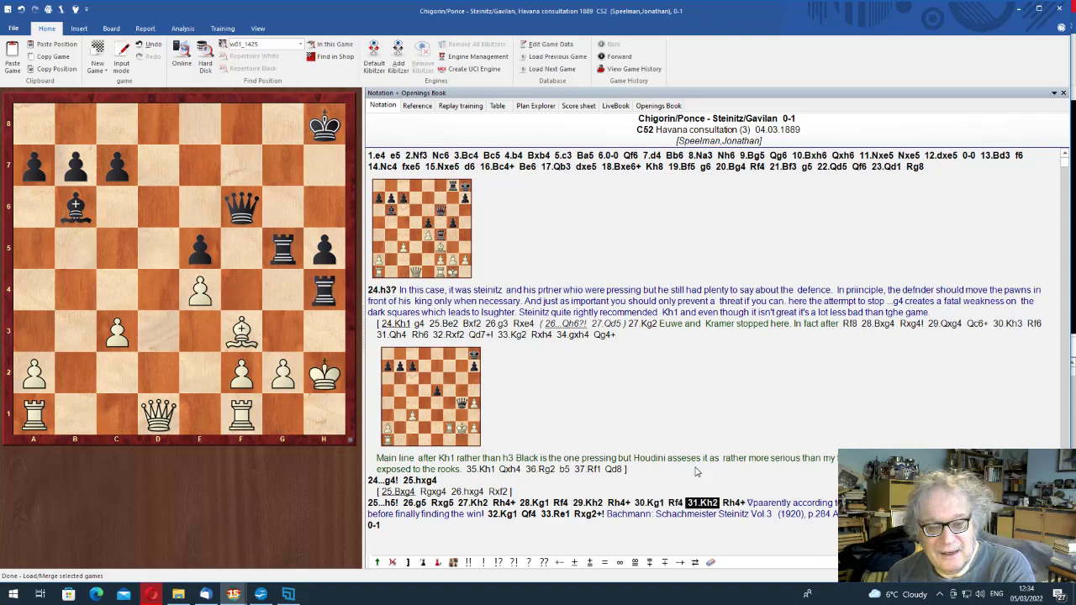
key(Right)
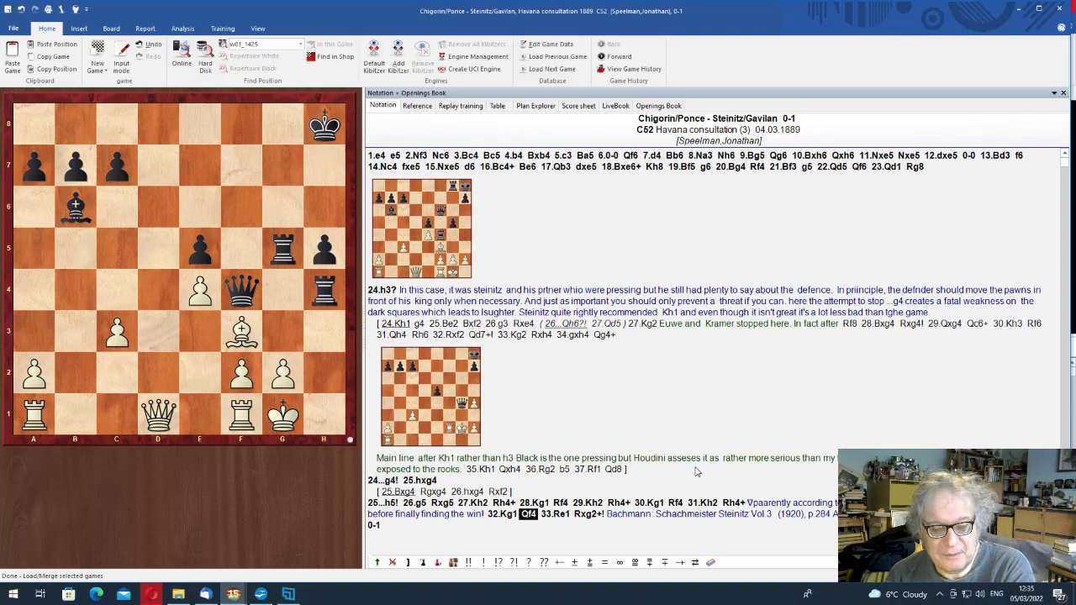
key(Right)
key(Right)
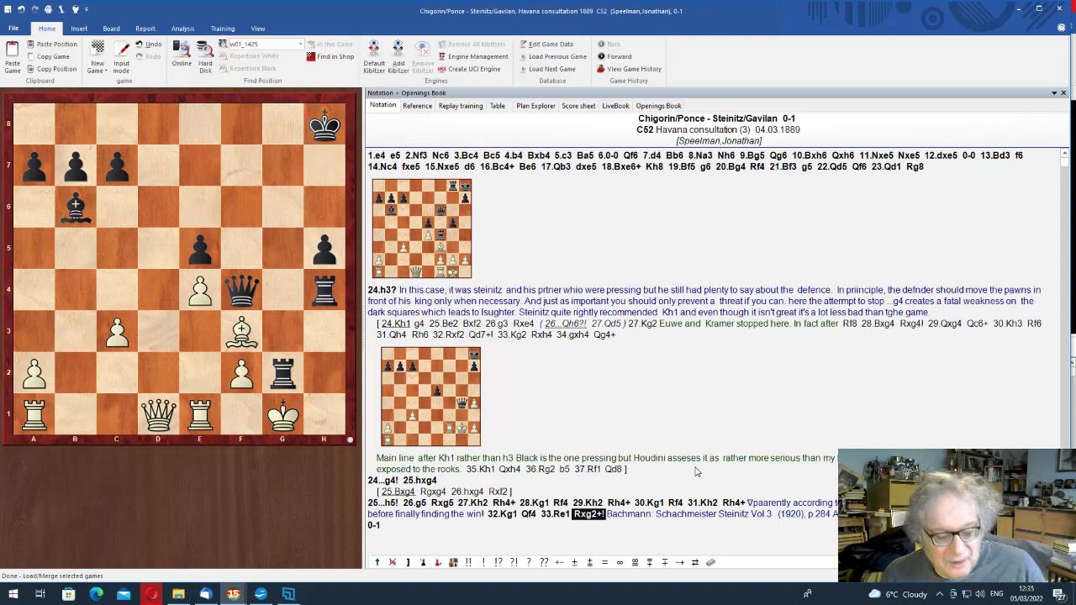
Switch to the Opera browser and enter a web search for "world chess championship" in a new tab
key(alt+Tab)
key(alt+Tab)
key(alt+Tab)
key(alt+Tab)
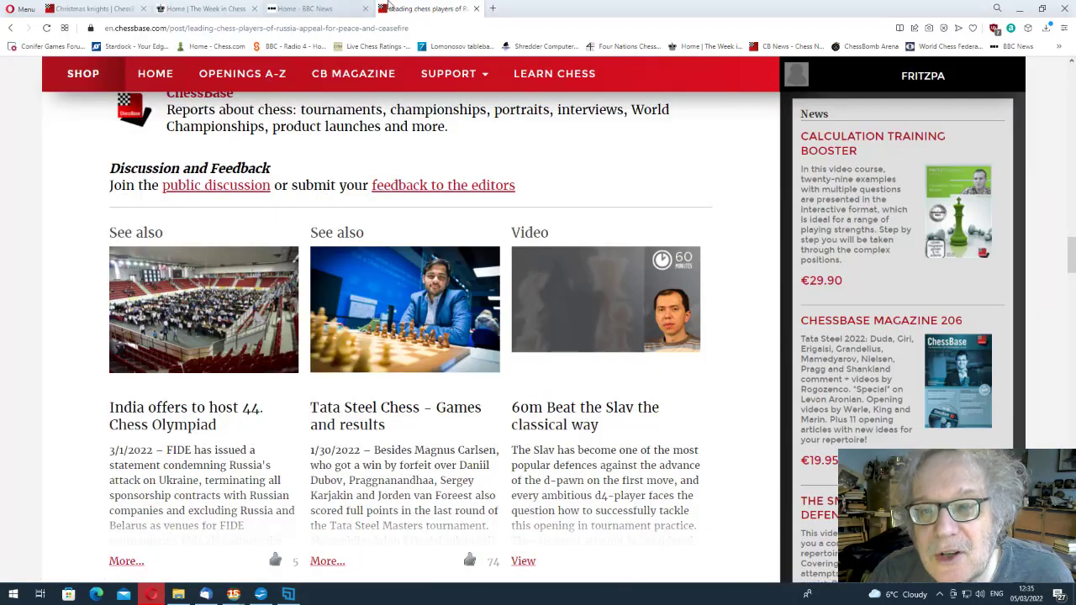
click(493, 8)
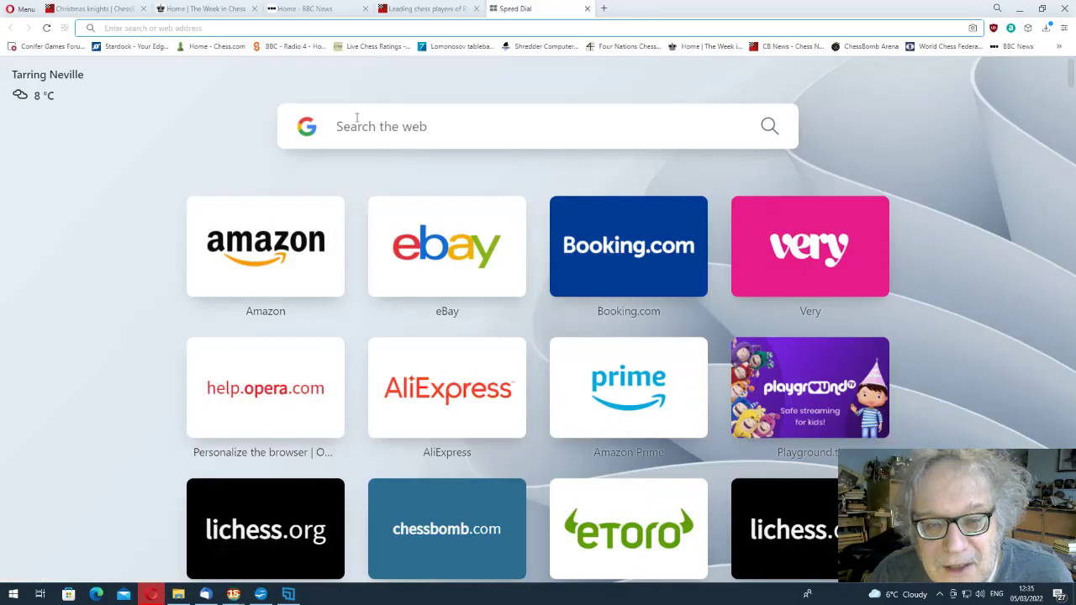
text(world chess)
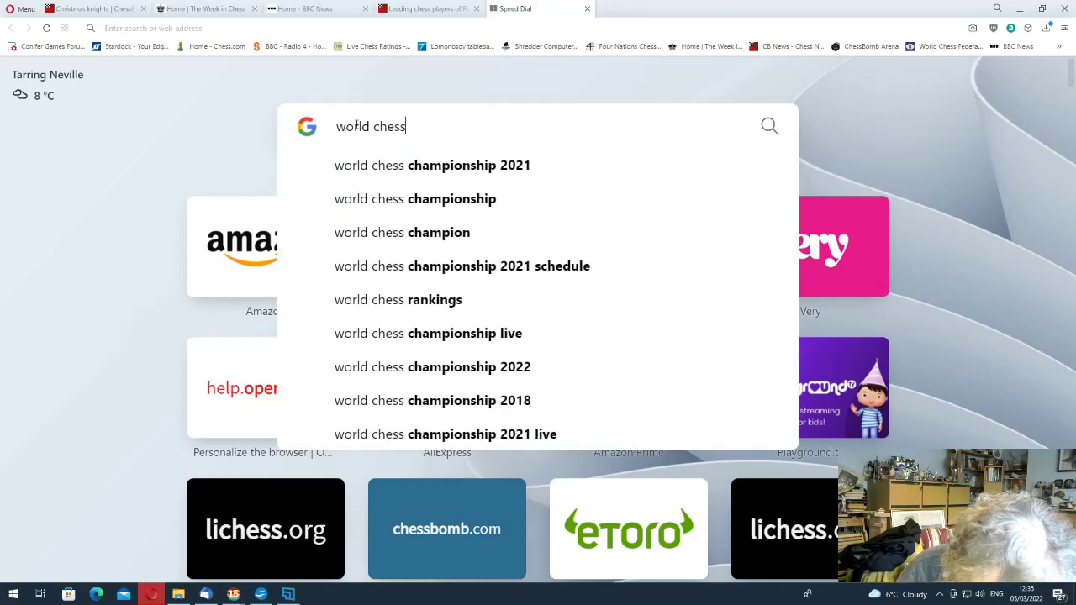
text( championshi)
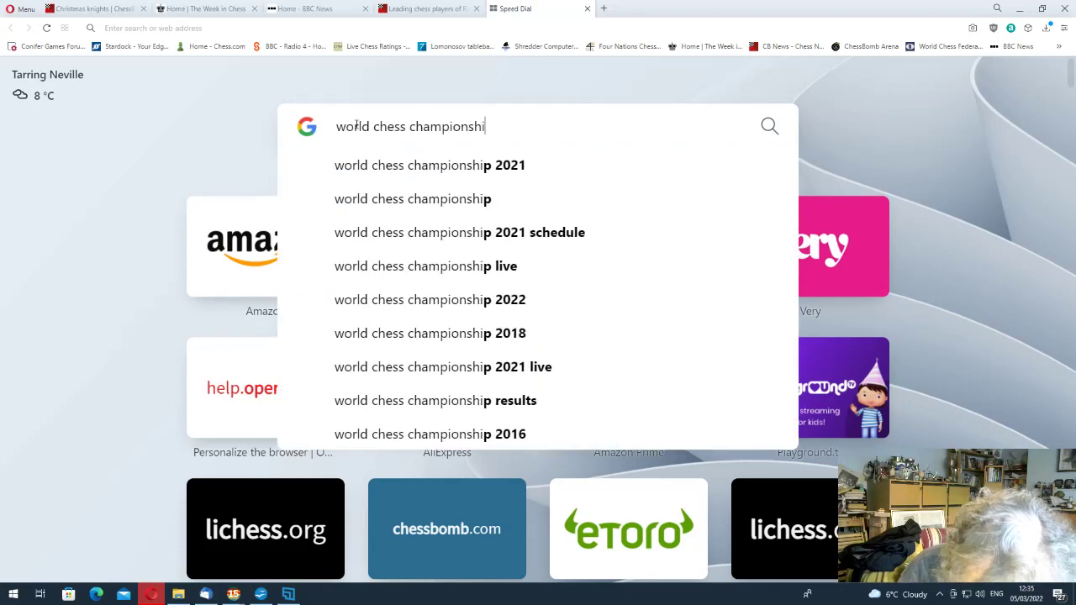
Search the web for "world chess championship wiki" and look up Steinitz's reign in the Wikipedia article
text(p wiki)
key(Return)
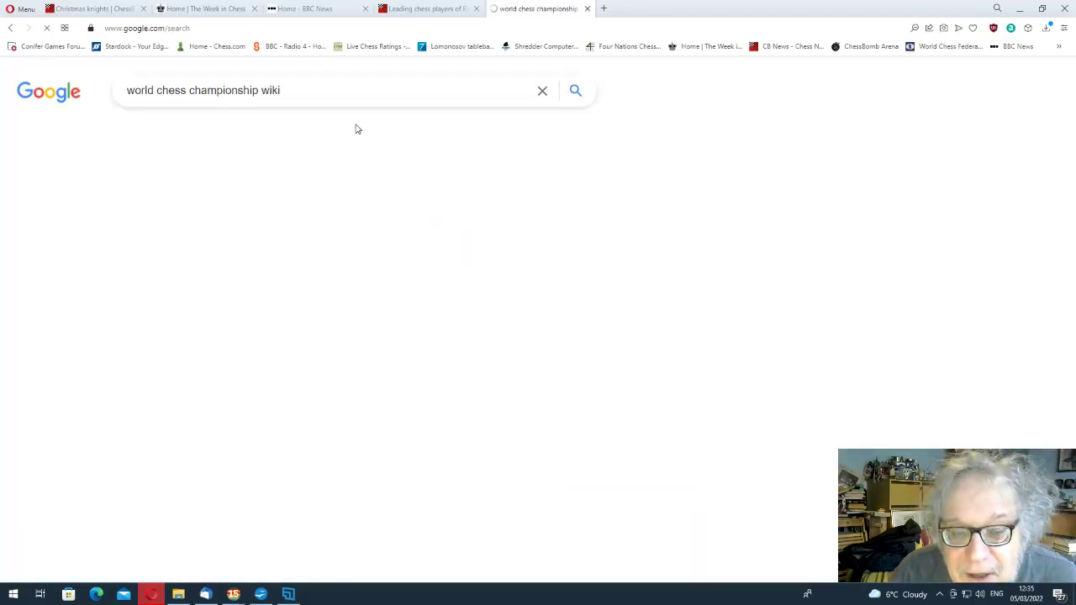
click(147, 196)
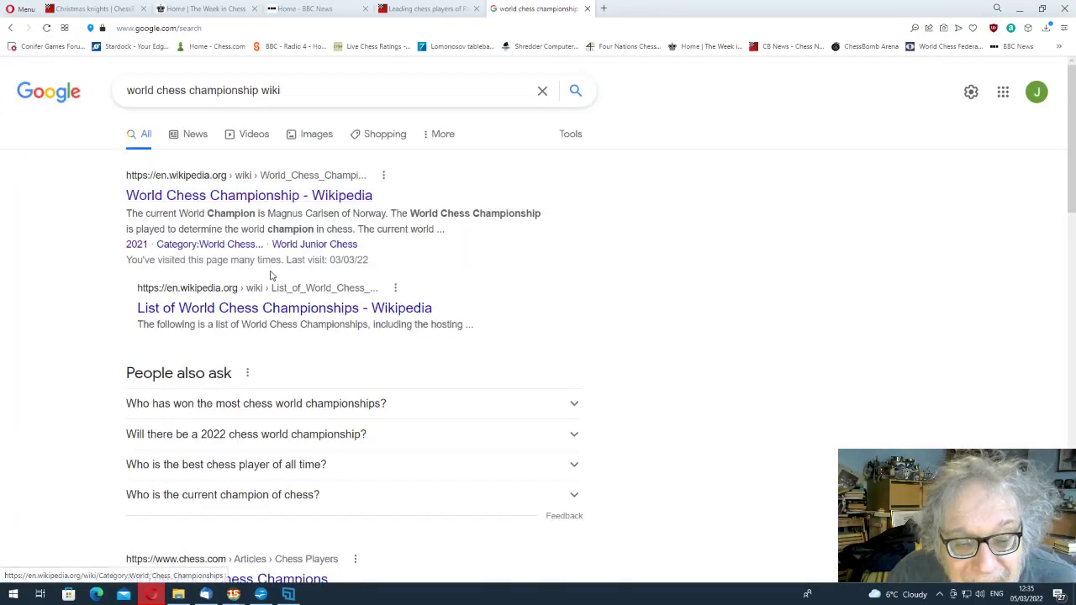
scroll(337, 362, down, 20)
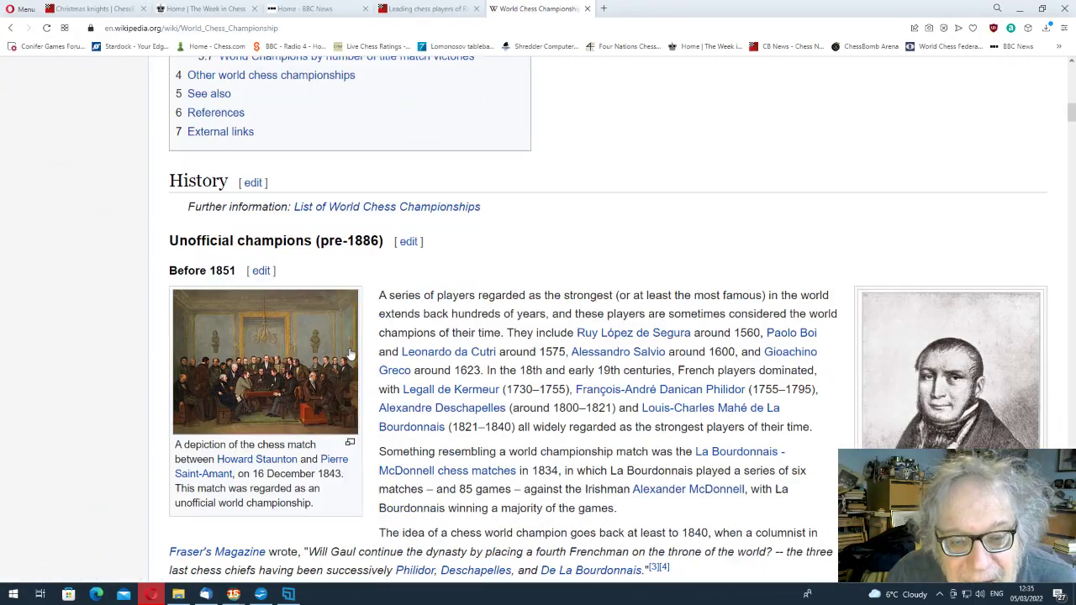
scroll(364, 338, down, 16)
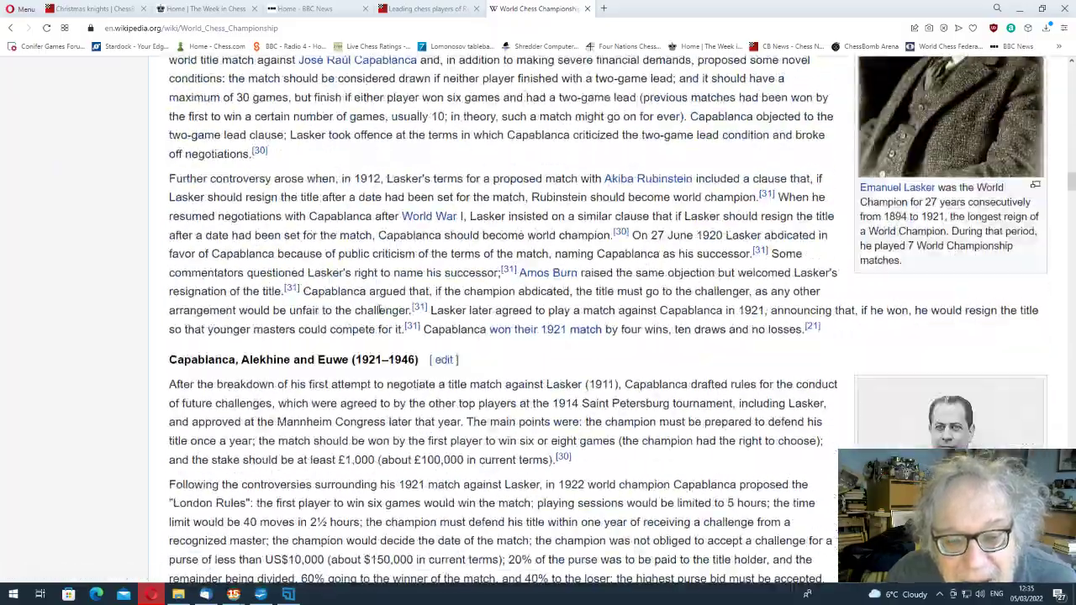
scroll(382, 306, up, 6)
scroll(381, 307, up, 5)
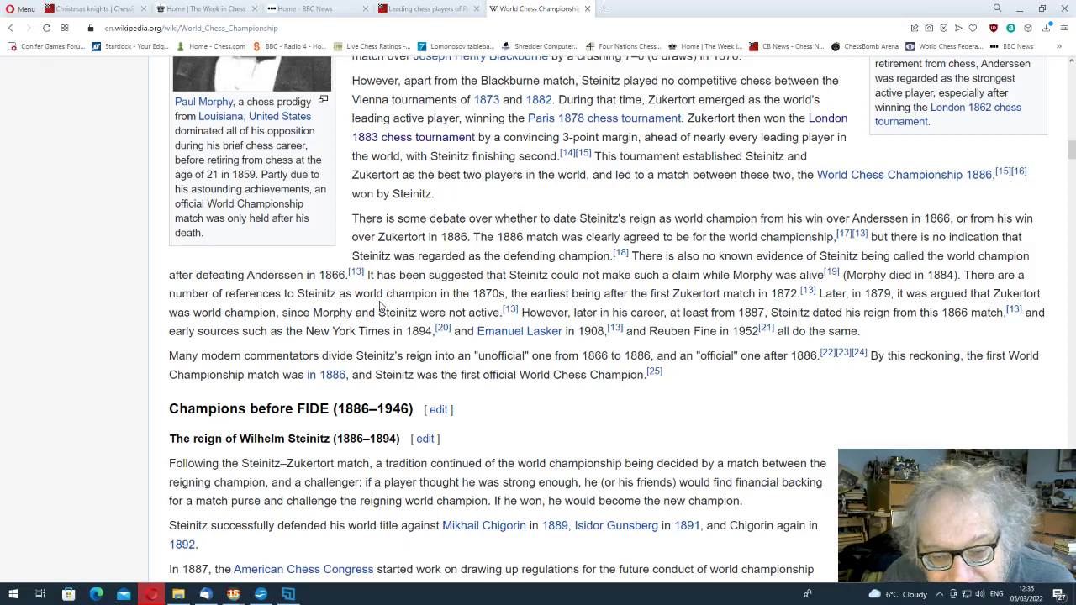
Switch to ChessBase, save the annotated Chigorin/Ponce - Steinitz/Gavilan game and go to the database overview
key(alt+Tab)
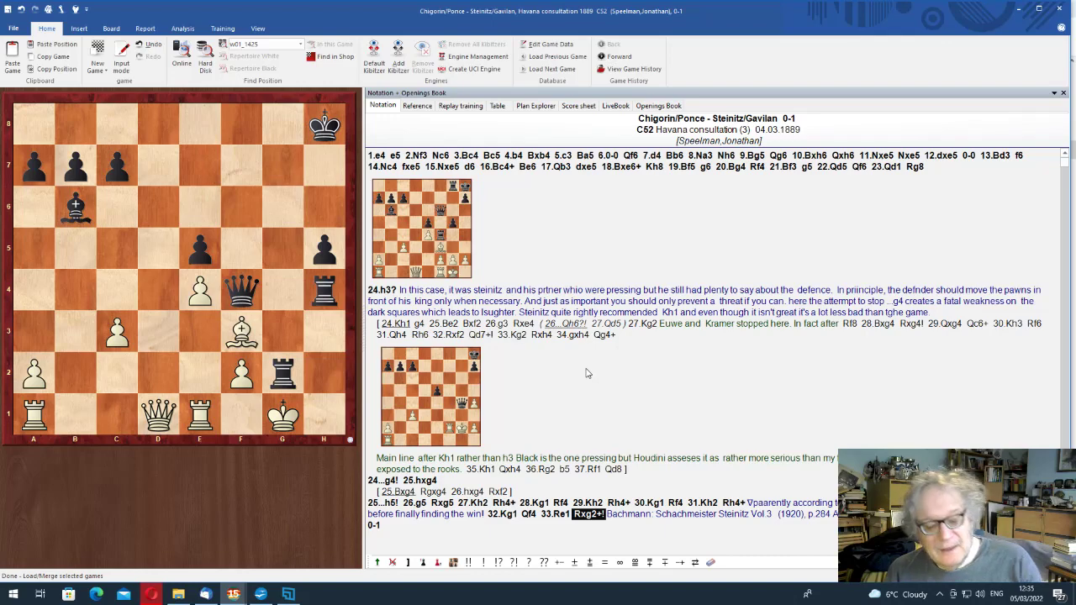
key(ctrl+s)
key(Return)
key(alt+Tab)
key(alt+Tab)
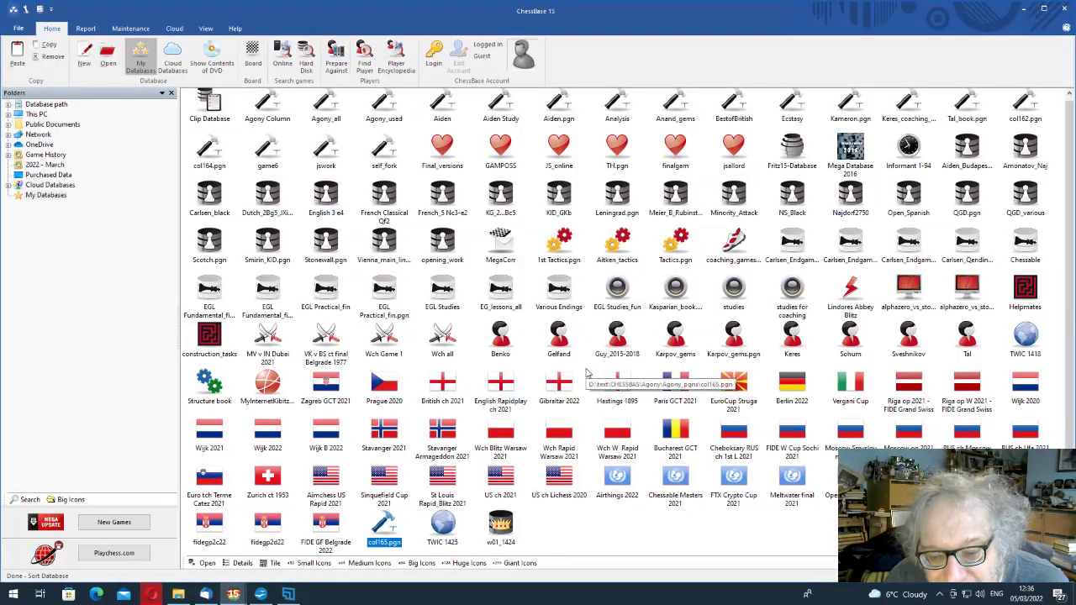
Open the Wilhelm Steinitz - Andres Clemente Vazquez game, Havana 1888, from the col165.pgn database
key(Left)
key(Return)
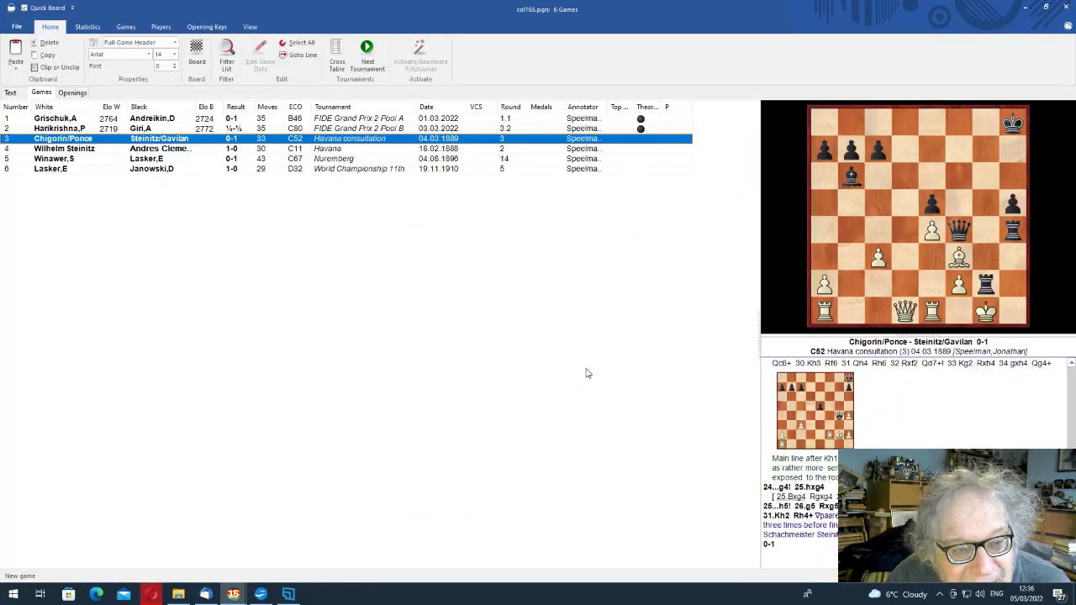
key(Down)
key(Return)
Play through the opening moves of the Steinitz - Vazquez game from 1.e4 to 5.Nxe4
key(Right)
key(Right)
key(Right)
key(Right)
key(Right)
key(Right)
key(Right)
key(Right)
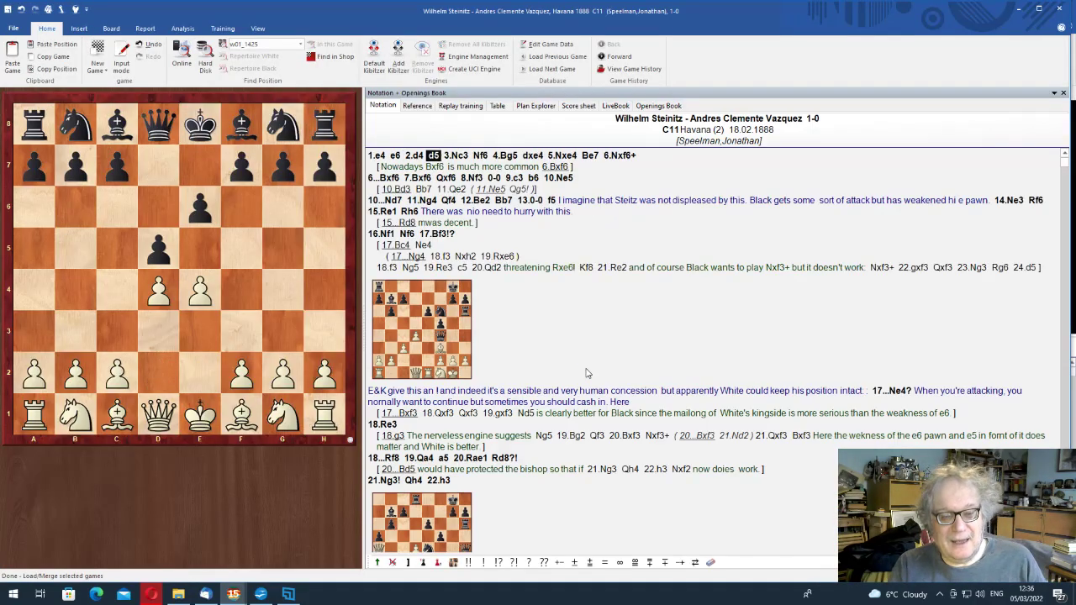
key(Right)
key(Right)
key(Right)
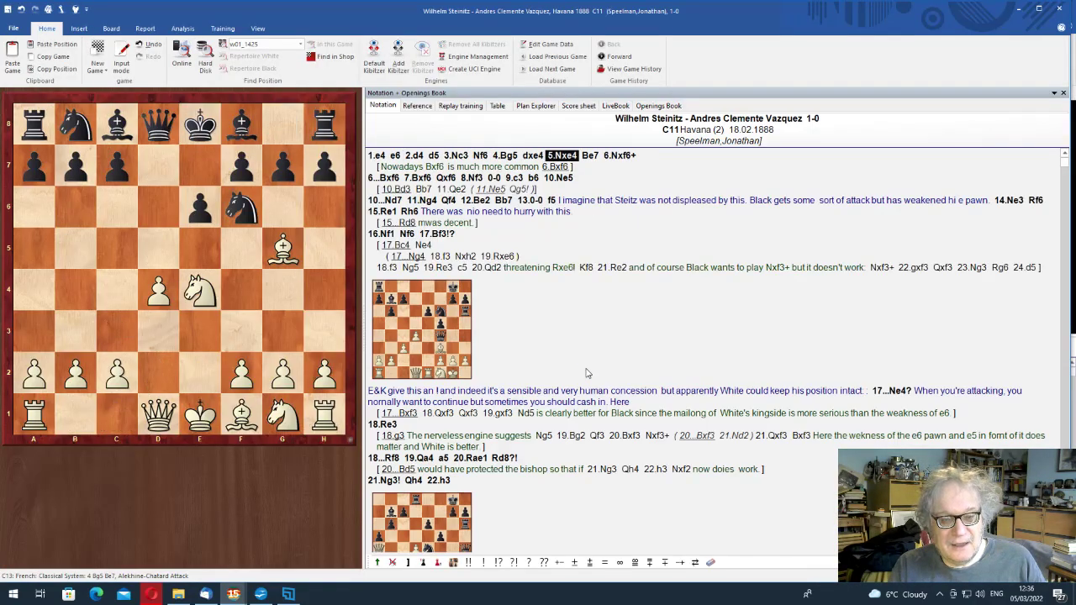
Continue along the main line from 5...Be7 to 10.Ne5, choosing 10.Ne5 over the 10.Bd3 variation
key(Return)
key(Right)
key(Right)
key(Right)
key(Right)
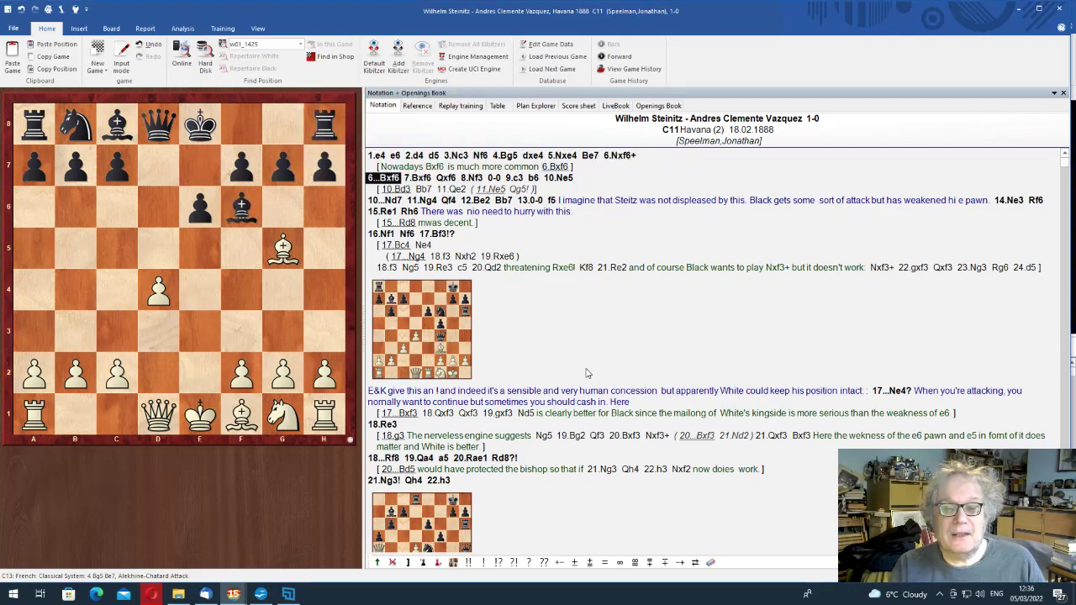
key(Right)
key(Right)
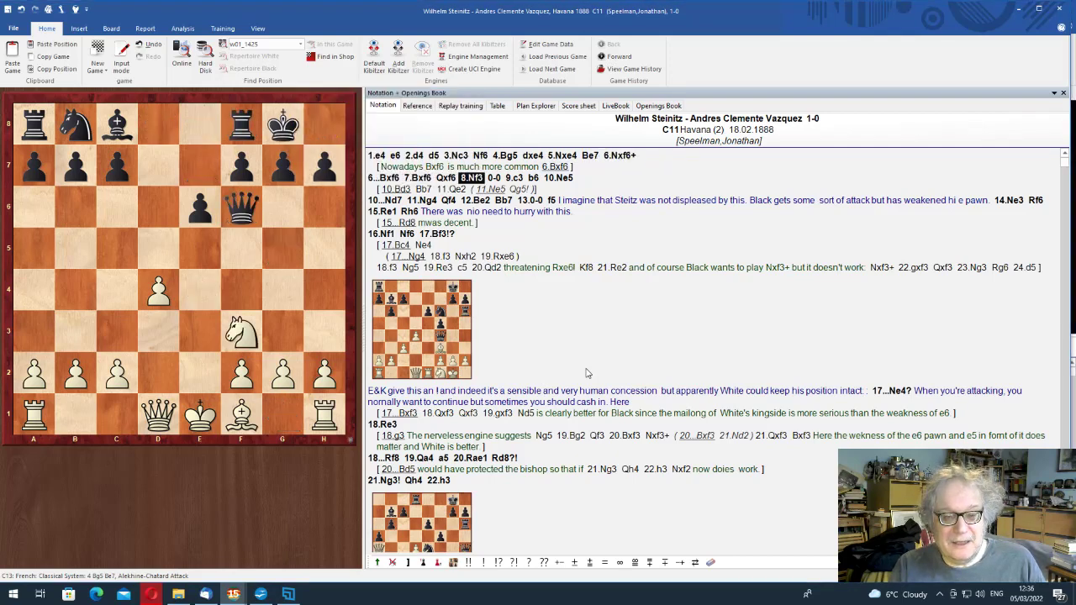
key(Right)
key(Right)
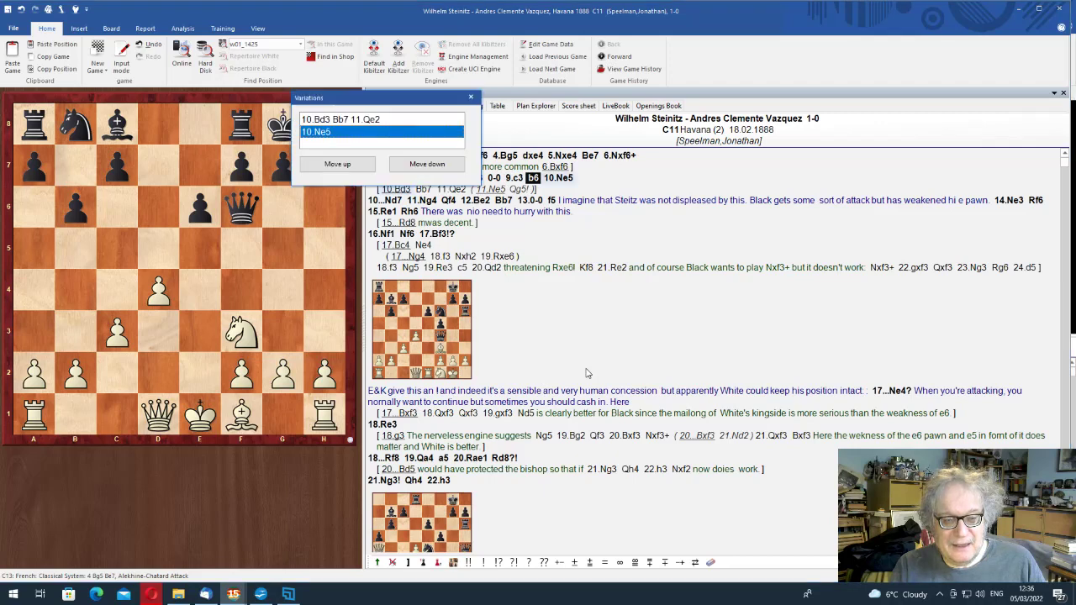
key(Return)
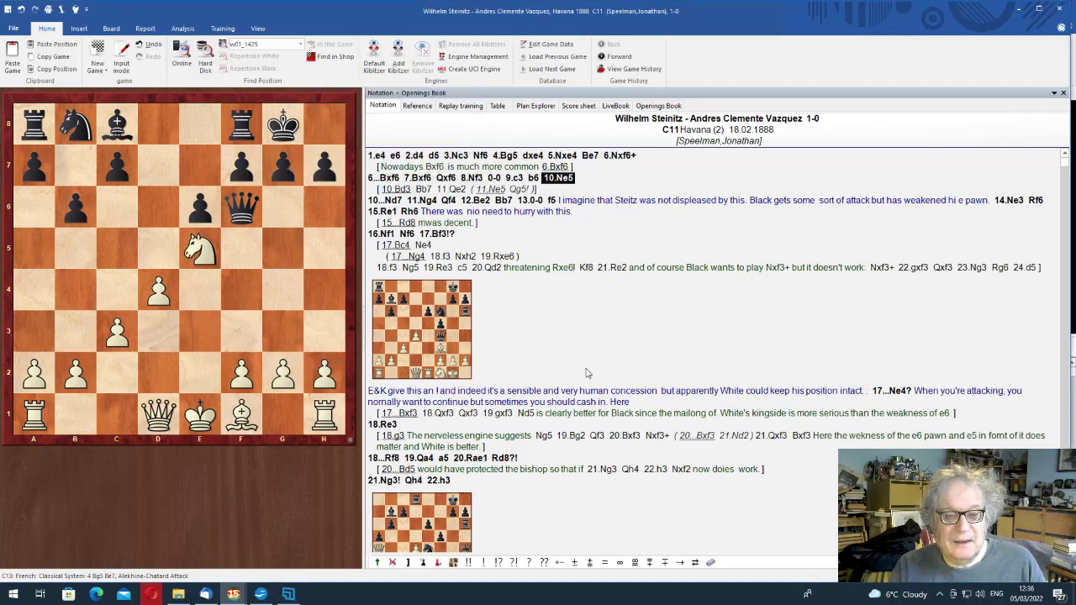
Step back to 9.c3 and replay the main line up to 10.Ne5
key(Left)
key(Left)
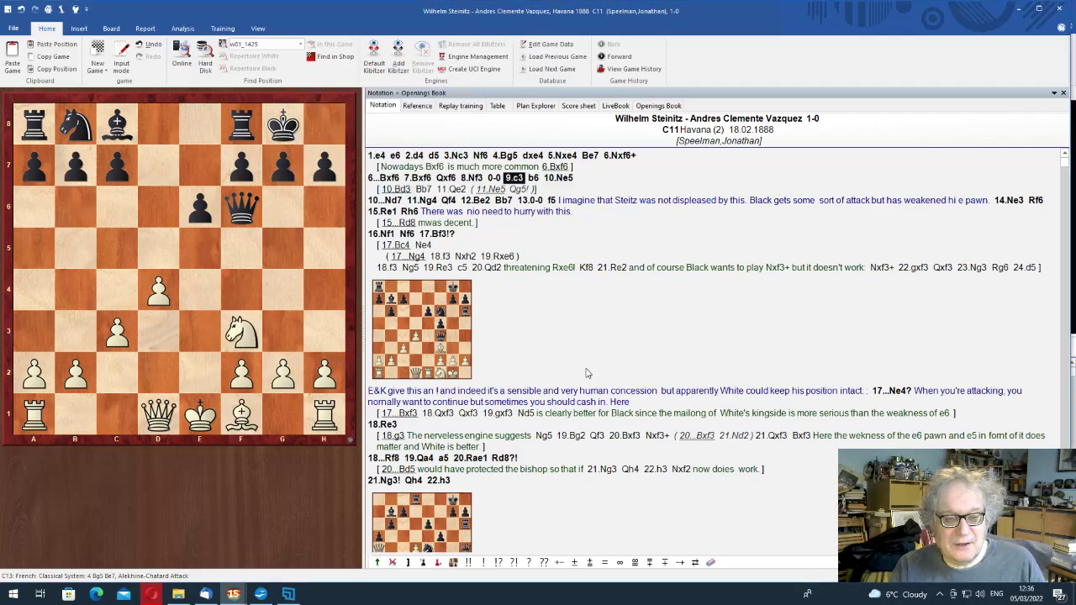
key(Right)
key(Right)
key(Return)
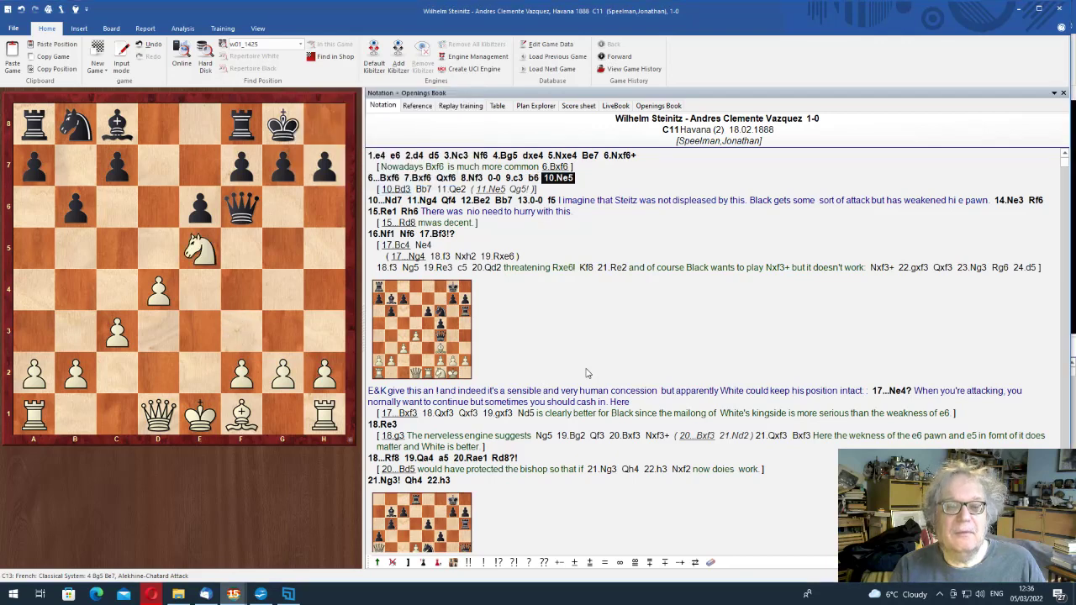
Play through the main line from 10...Nd7 to 14...Rf6
key(Right)
key(Right)
key(Right)
key(Right)
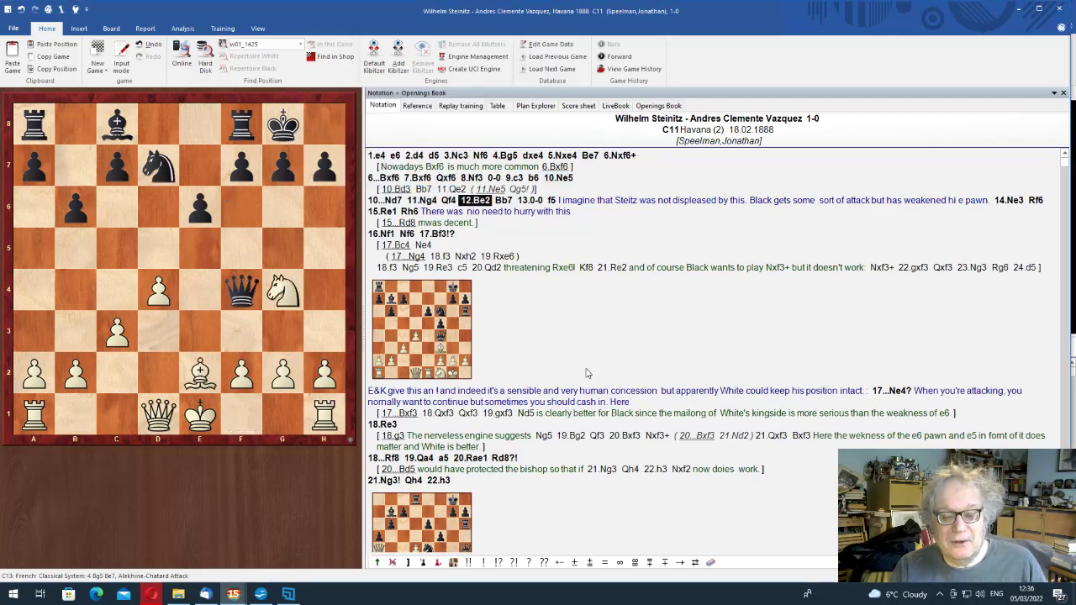
key(Right)
key(Right)
key(Right)
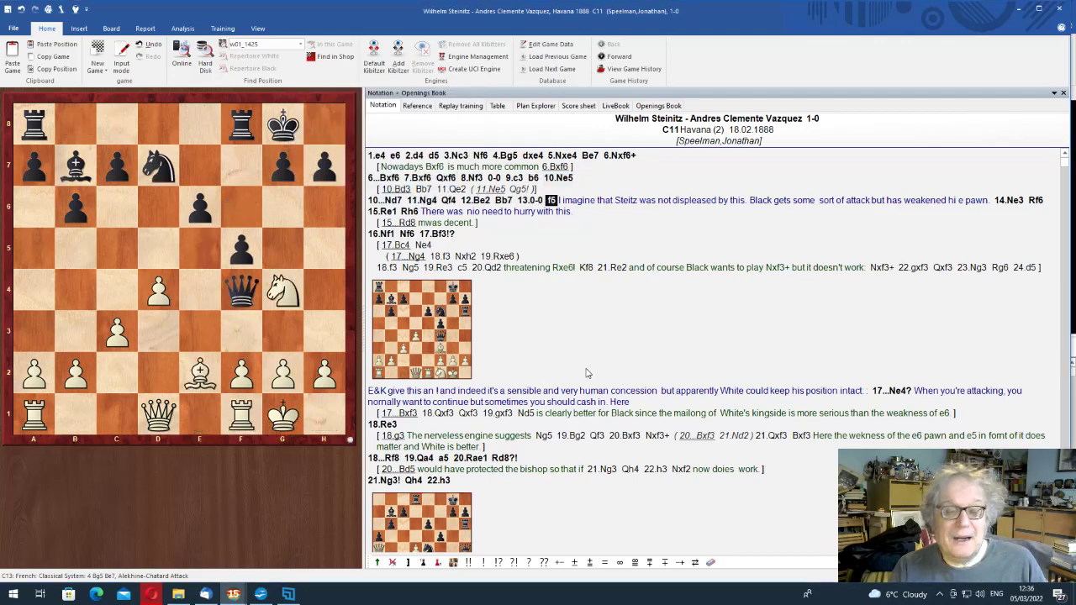
key(Right)
key(Right)
key(Right)
key(Right)
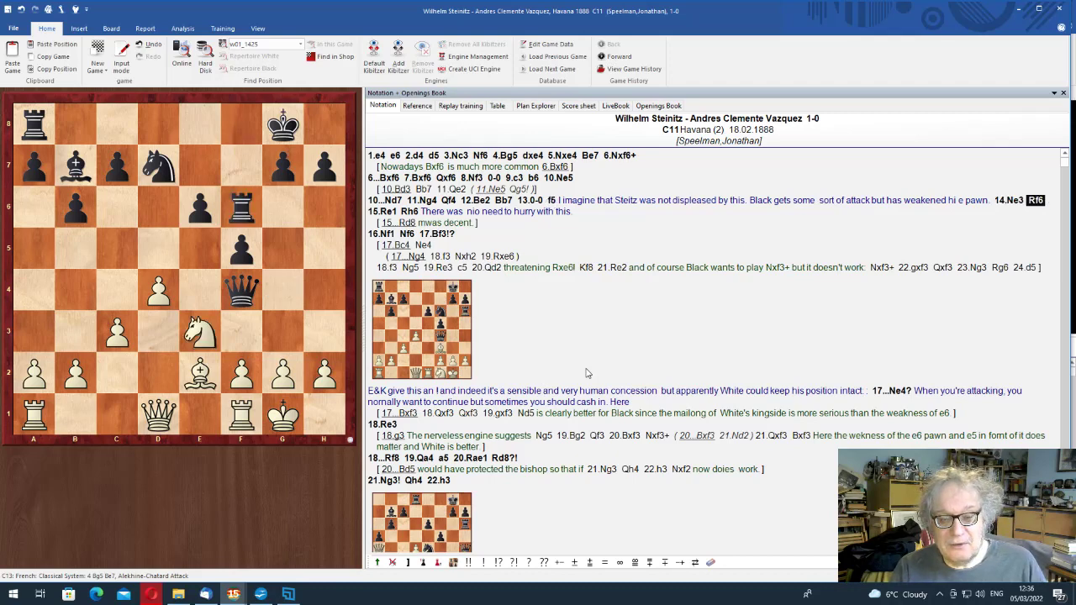
Advance through the main line to 16...Nf6 and enter the 17.Bc4 variation
key(Return)
key(Left)
key(Left)
key(Right)
key(Right)
key(Return)
key(Right)
key(Right)
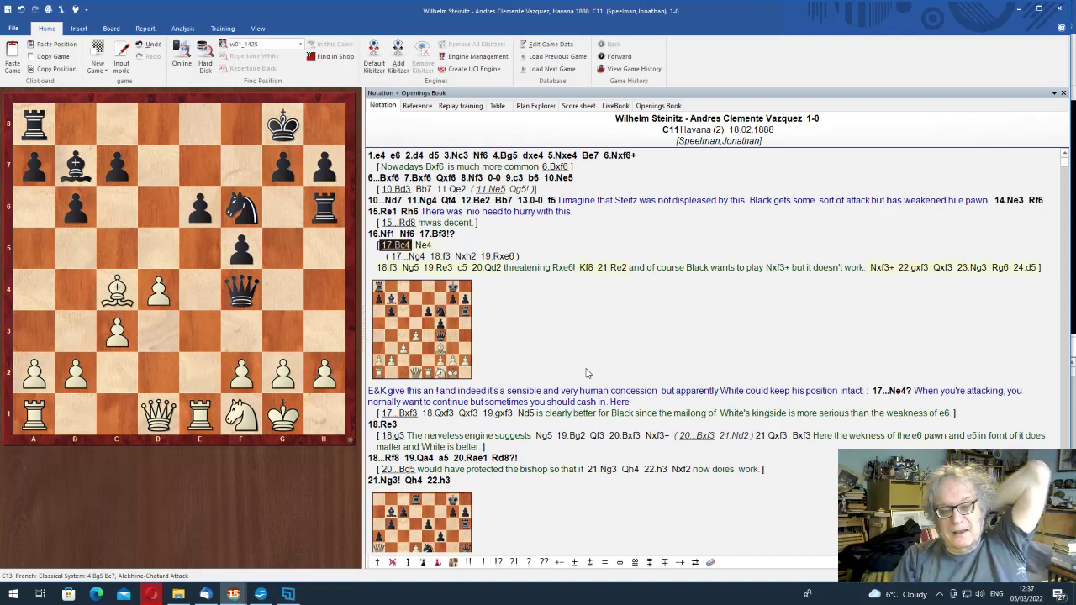
Follow the 17.Bc4 variation with 17...Ne4 18.f3 Ng5 19.Re3 c5 up to 20.Qd2
key(Right)
key(Down)
key(Return)
key(Right)
key(Right)
key(Right)
key(Right)
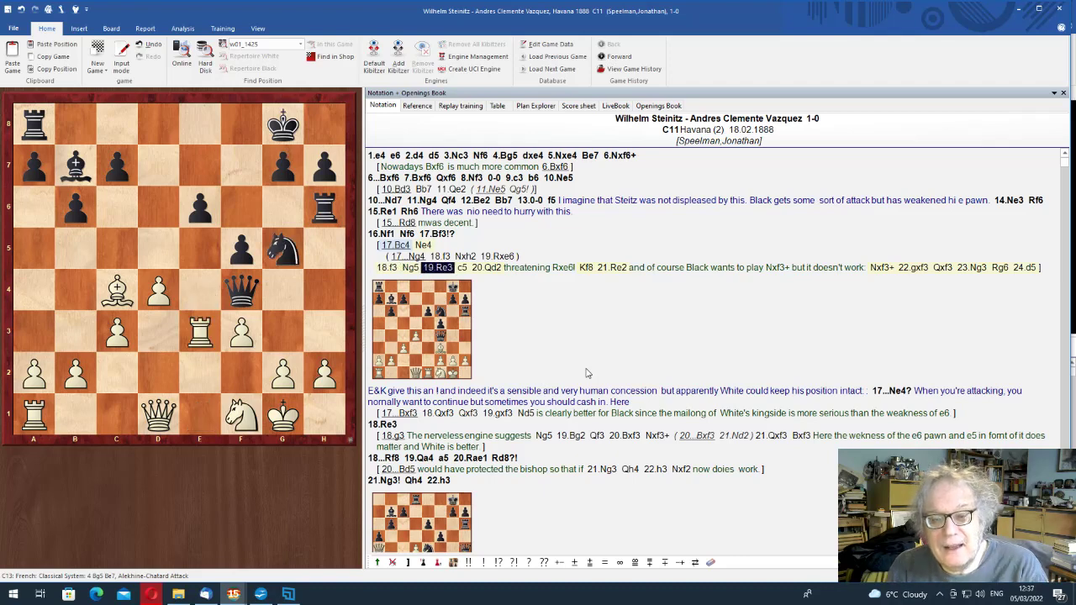
key(Right)
key(Right)
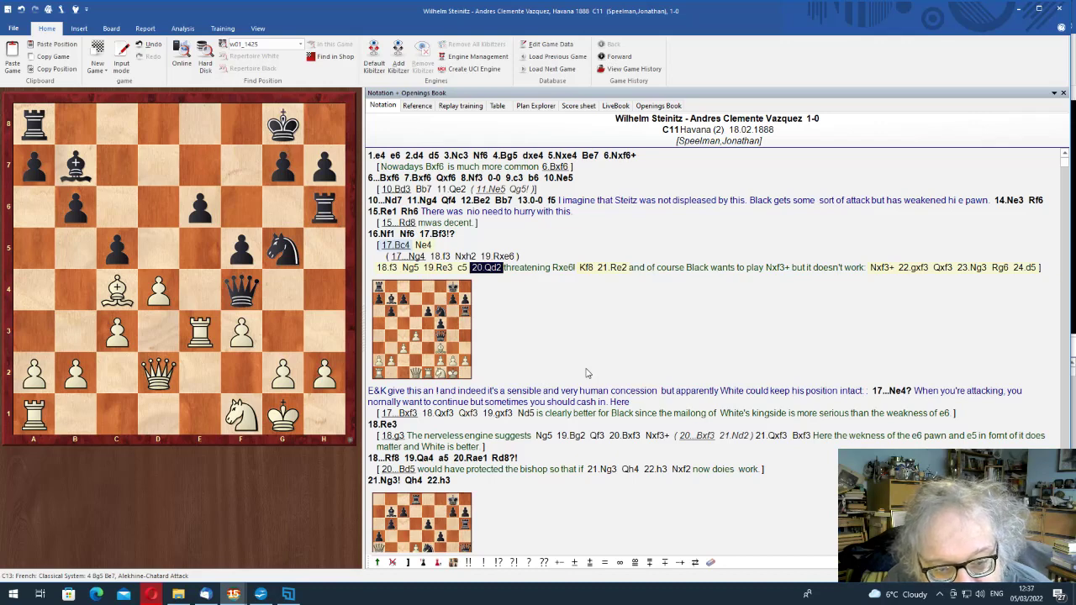
Play through the rest of the 17.Bc4 variation, from 20...Kf8 to 24.d5
key(Right)
key(Right)
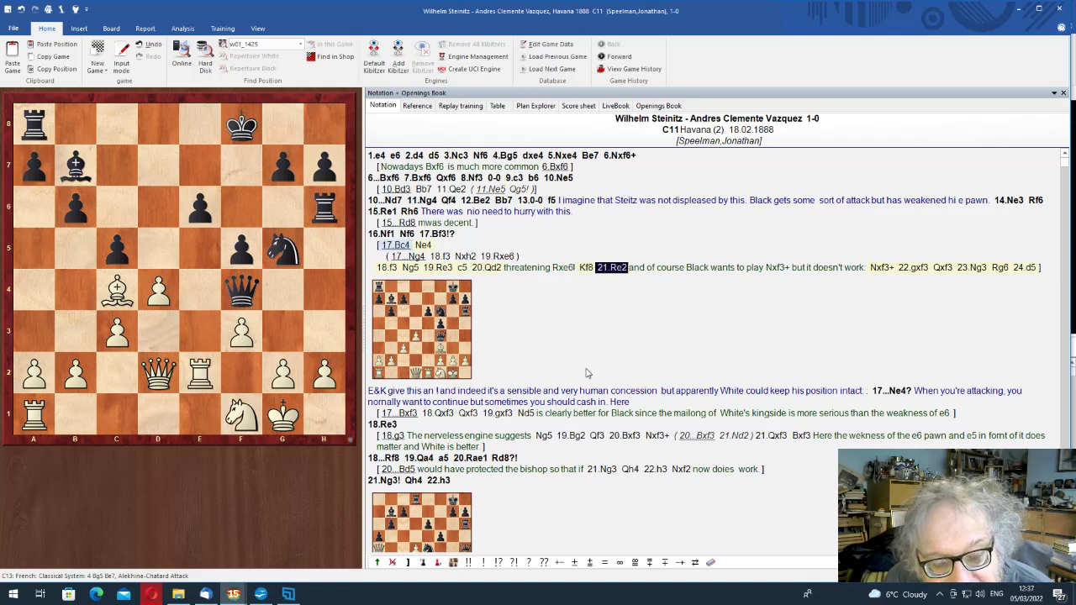
key(Right)
key(Right)
key(Right)
key(Right)
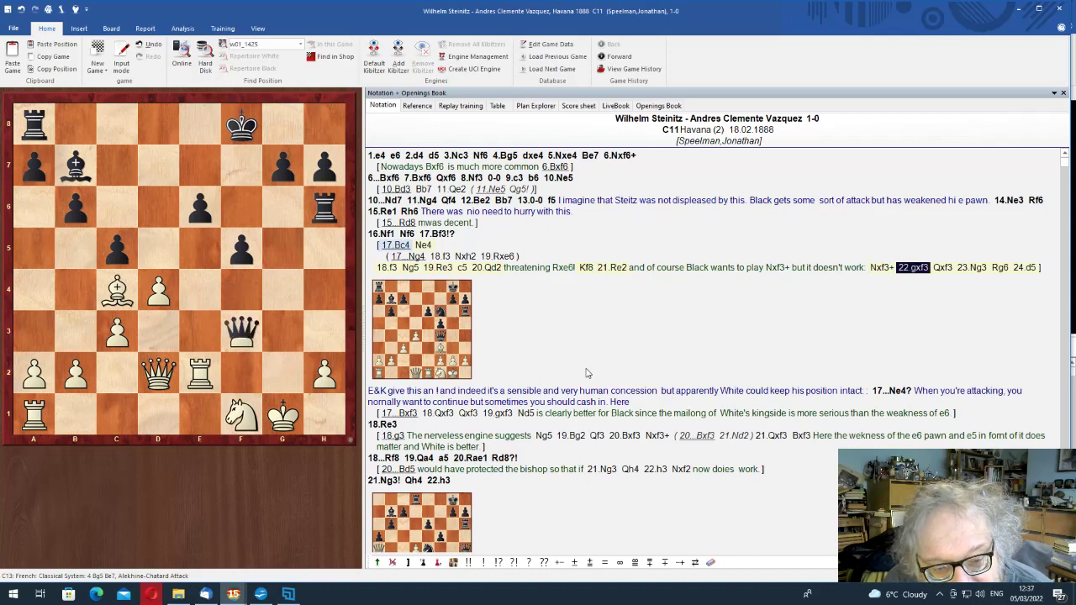
key(Right)
key(Right)
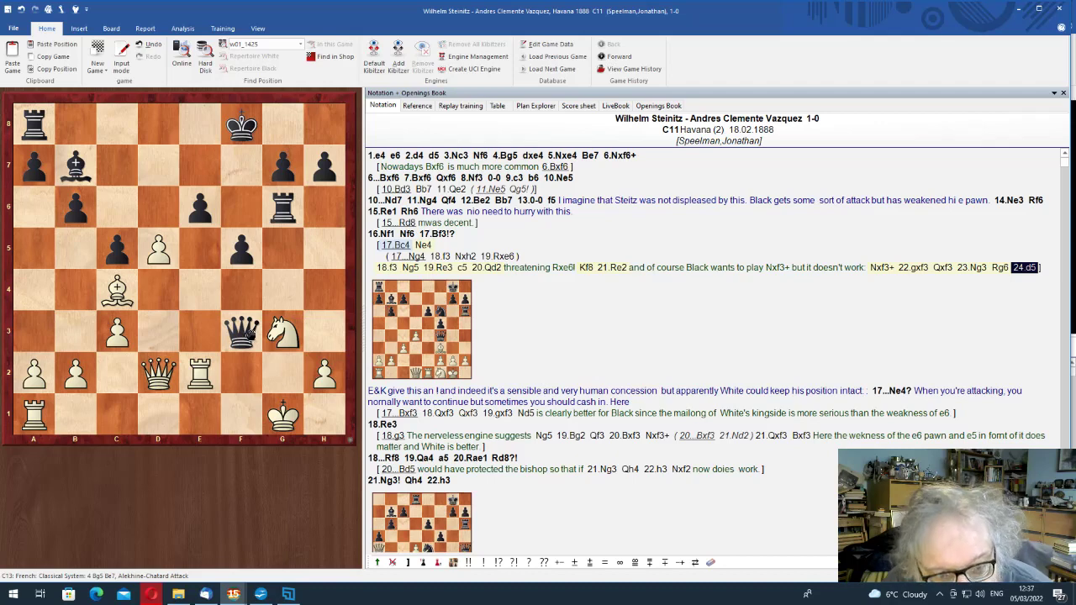
Extend the 17.Bc4 variation with 24...Qg4 25.dxe6 Qxc4 26.Qd7, start the Houdini kibitzer for these moves, and save the game
drag(249, 331, 284, 295)
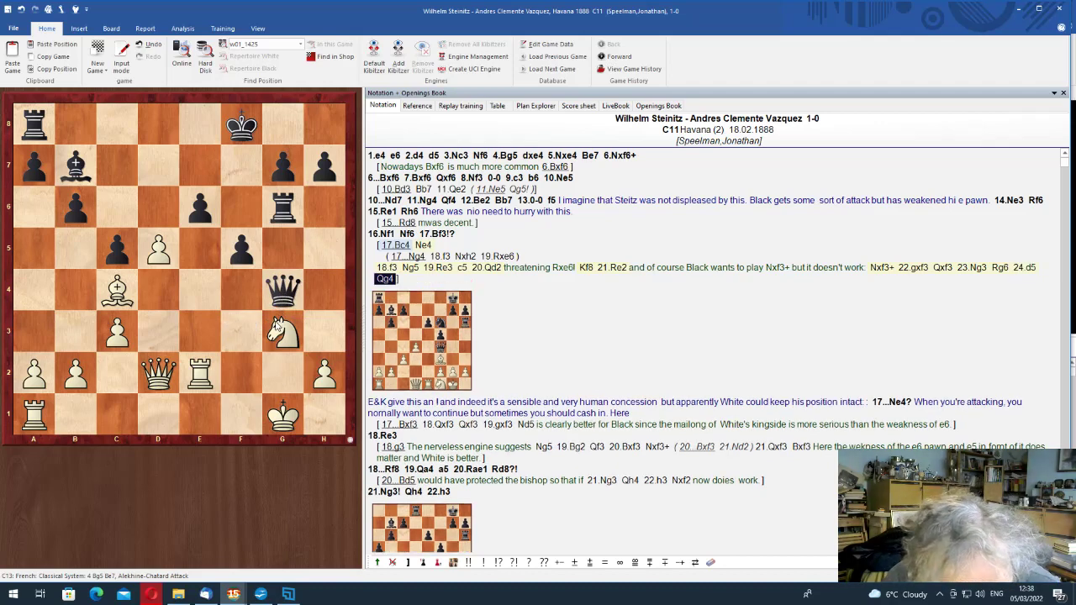
key(alt+F2)
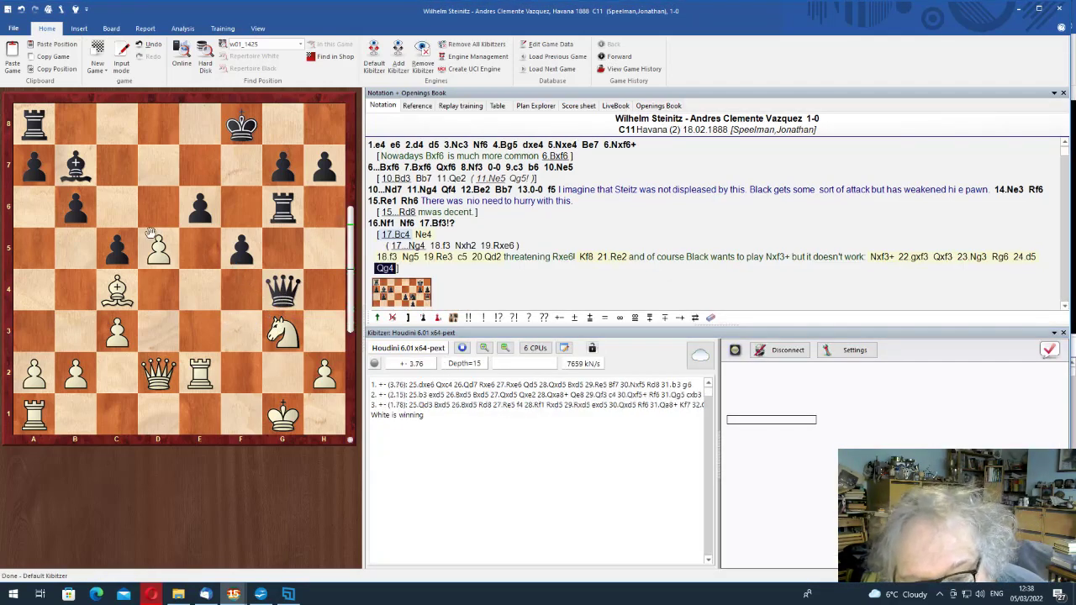
drag(151, 248, 199, 207)
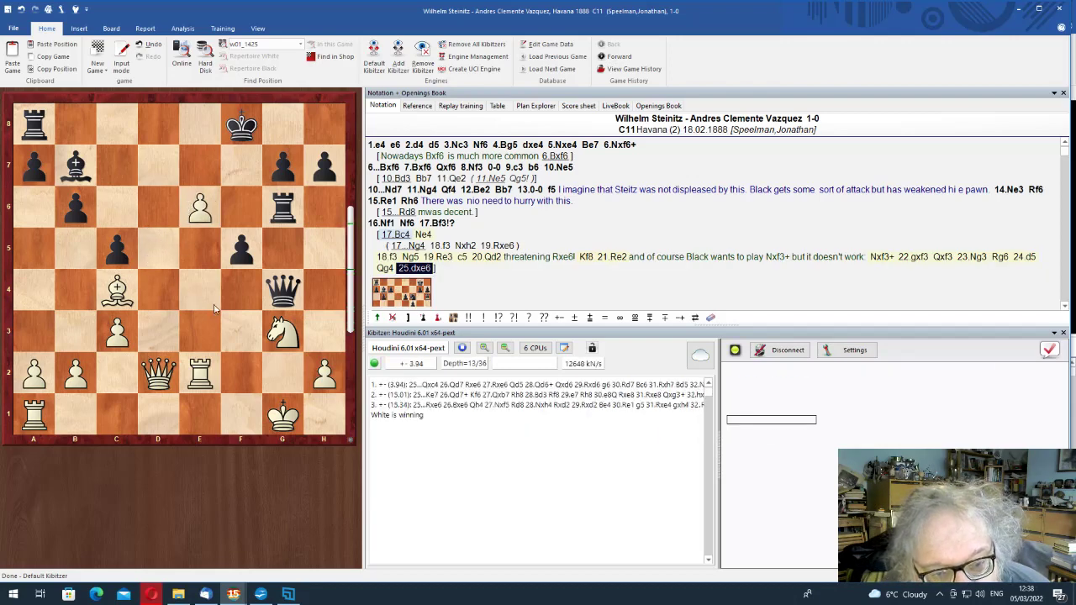
drag(283, 288, 117, 290)
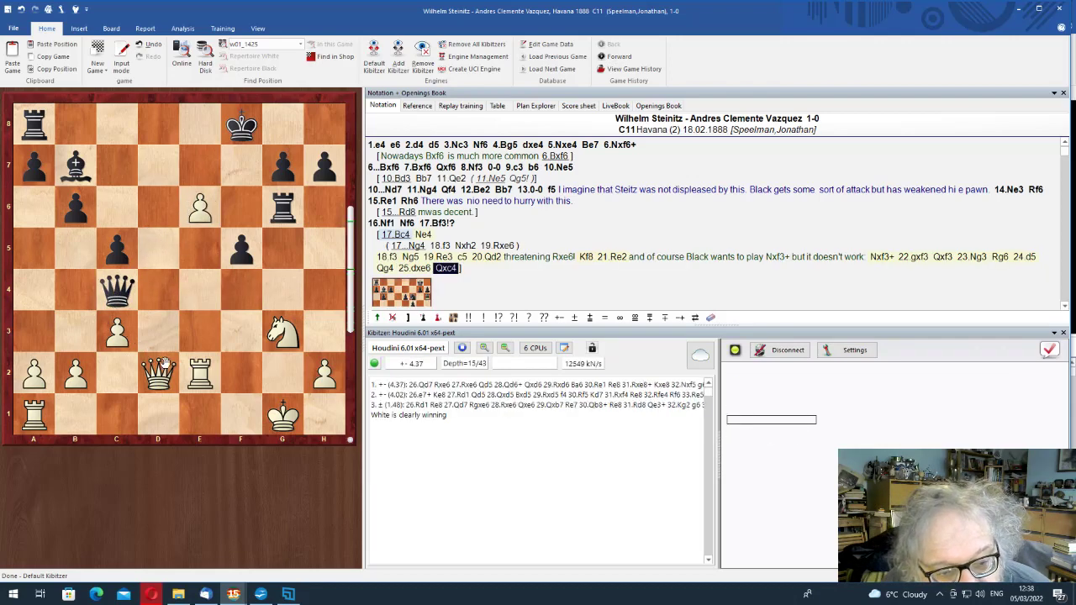
drag(166, 363, 159, 161)
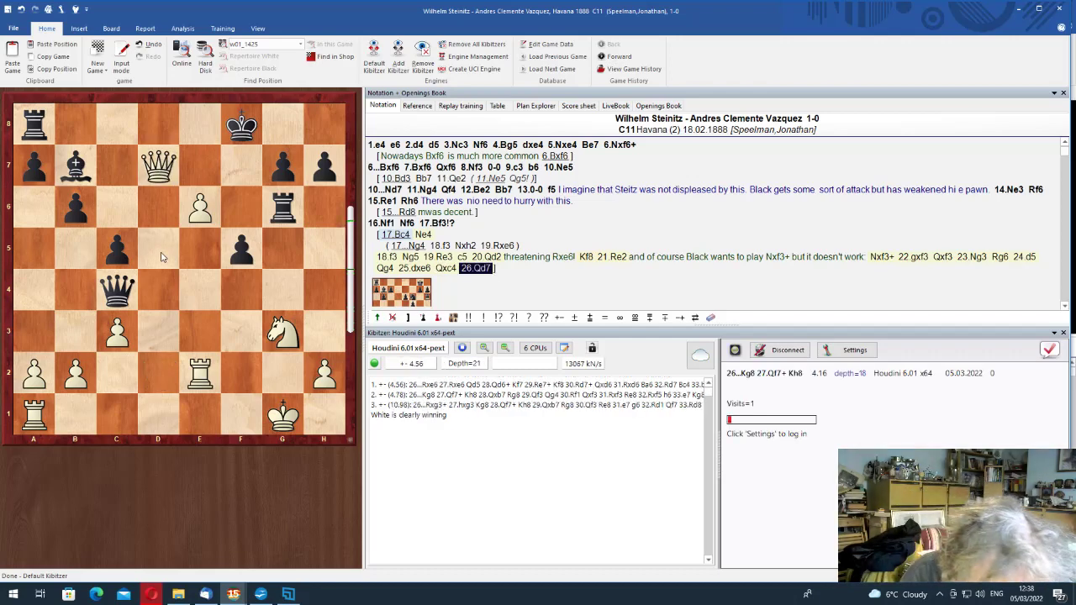
key(Return)
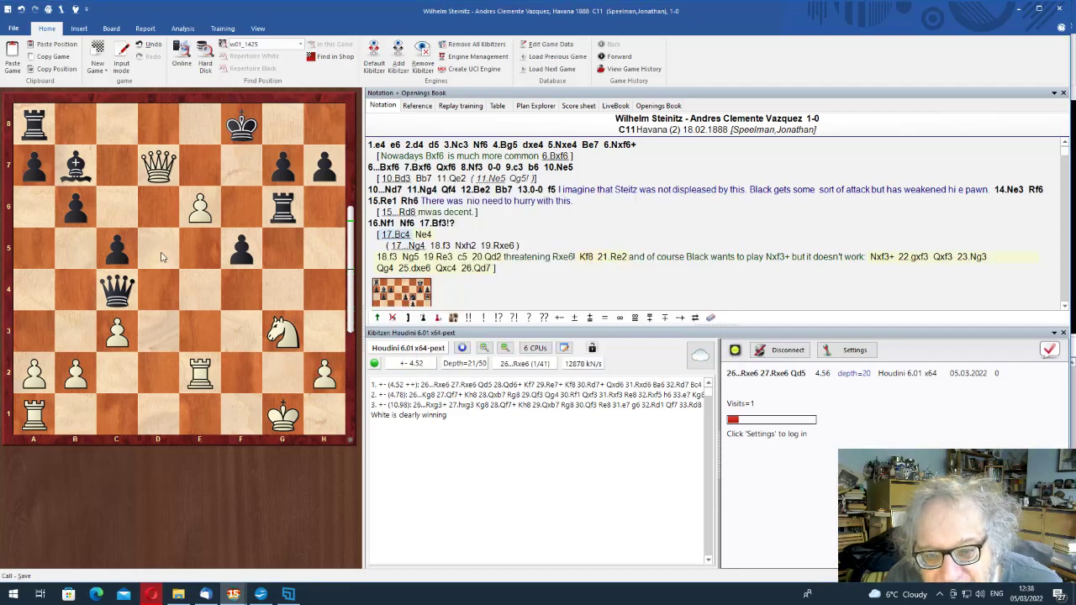
Go back through the 17.Bc4 variation to 16...Nf6 and select the main-line move 17.Bf3
key(Left)
key(Left)
key(Left)
key(Left)
key(Left)
key(Left)
key(Left)
key(Left)
key(Left)
key(Left)
key(Left)
key(Left)
key(Left)
key(Left)
key(Left)
key(Left)
key(Left)
key(Left)
key(Left)
key(Left)
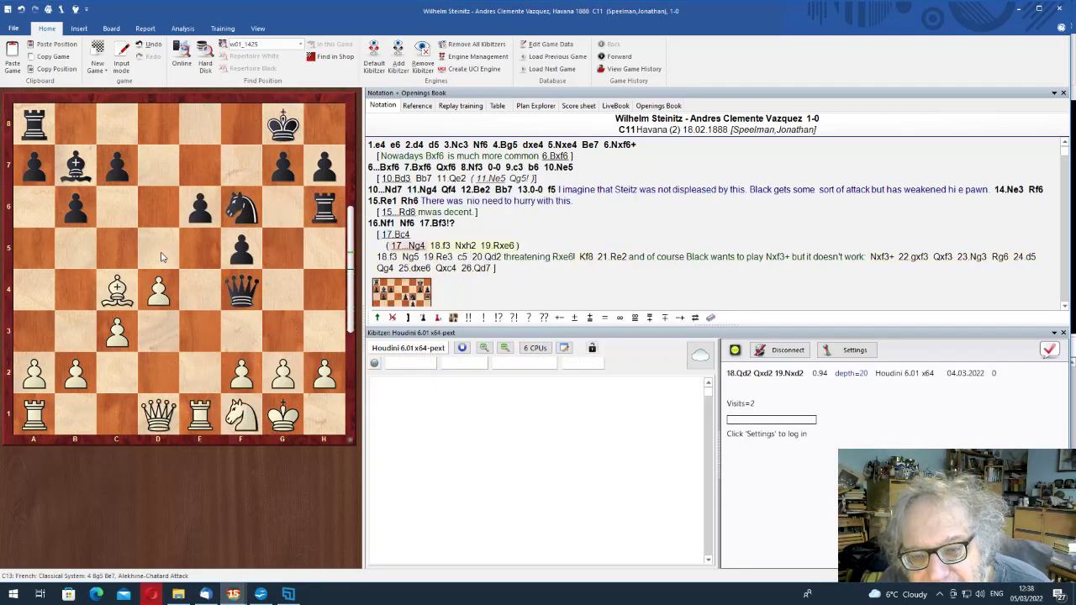
key(Right)
key(Right)
key(Return)
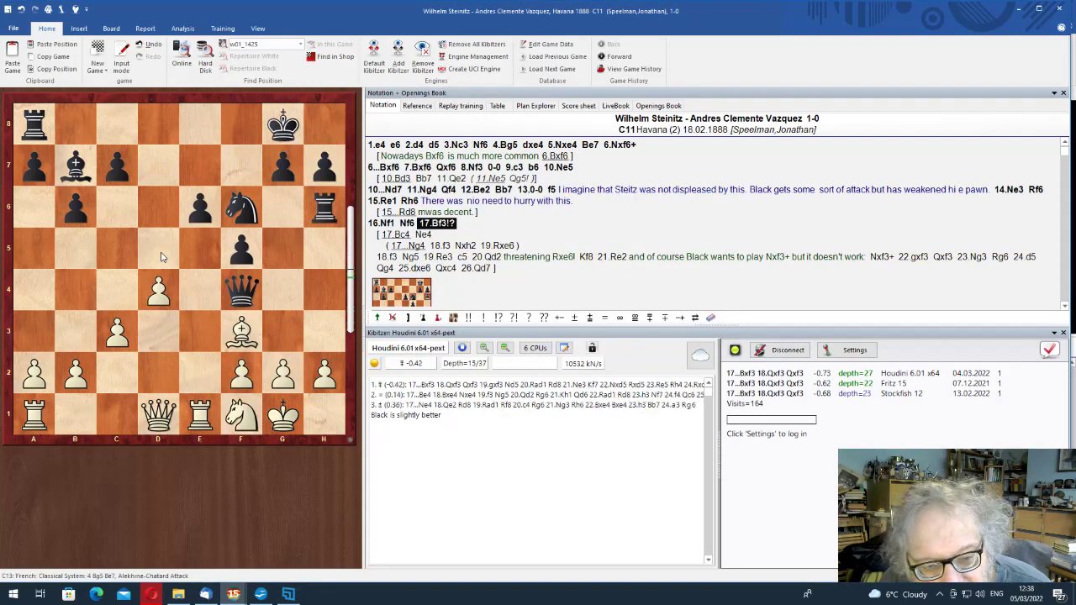
Revisit the position after 16...Nf6 with the engine running, then replay 17.Bf3 and 17...Ne4
key(Right)
key(Return)
key(Left)
key(Left)
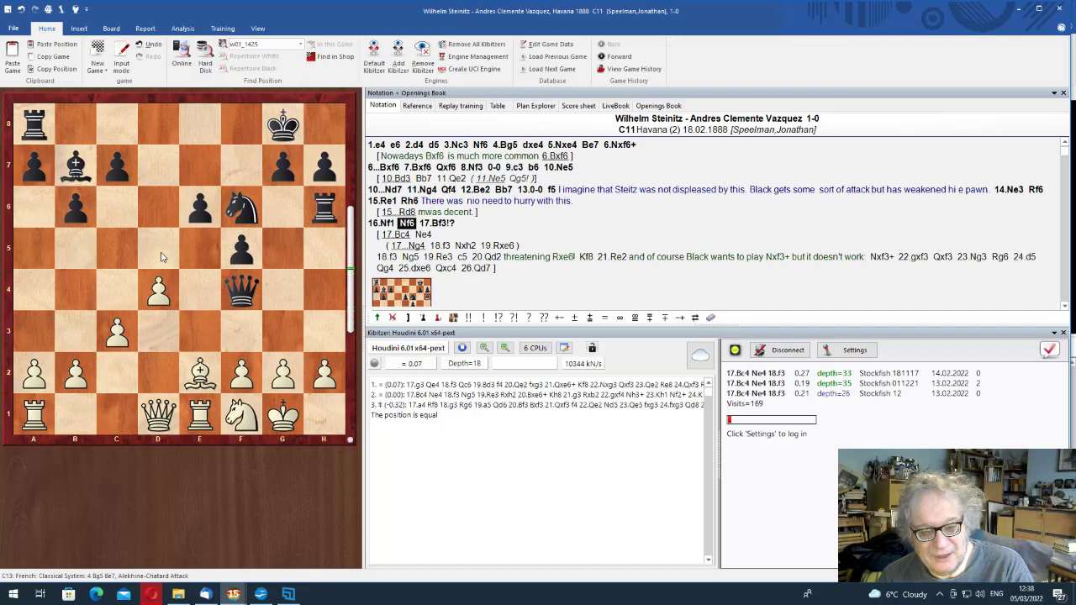
key(Right)
key(Return)
key(Right)
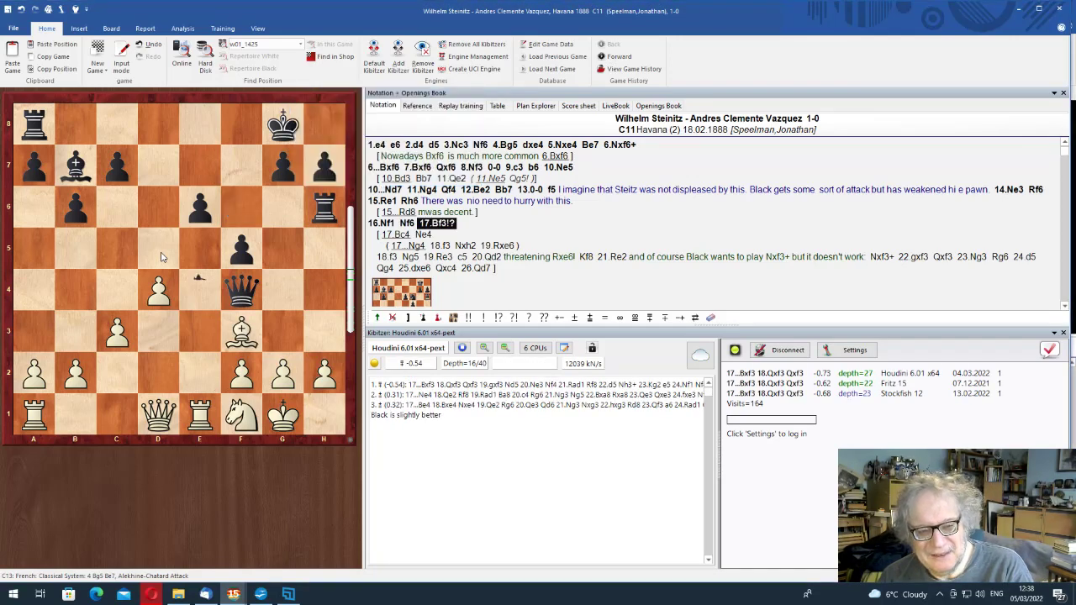
Replay the main line to 18.Re3, go back a move, and enter the 18.g3 variation up to 18...Ng5
key(Return)
key(Right)
key(Return)
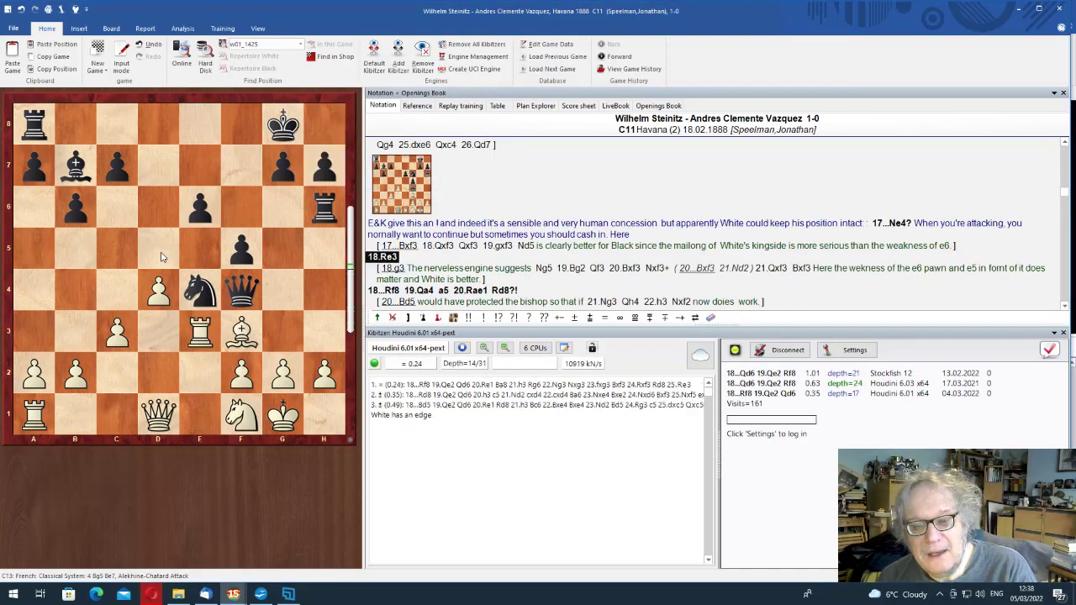
key(Left)
key(Right)
key(Down)
key(Return)
key(Right)
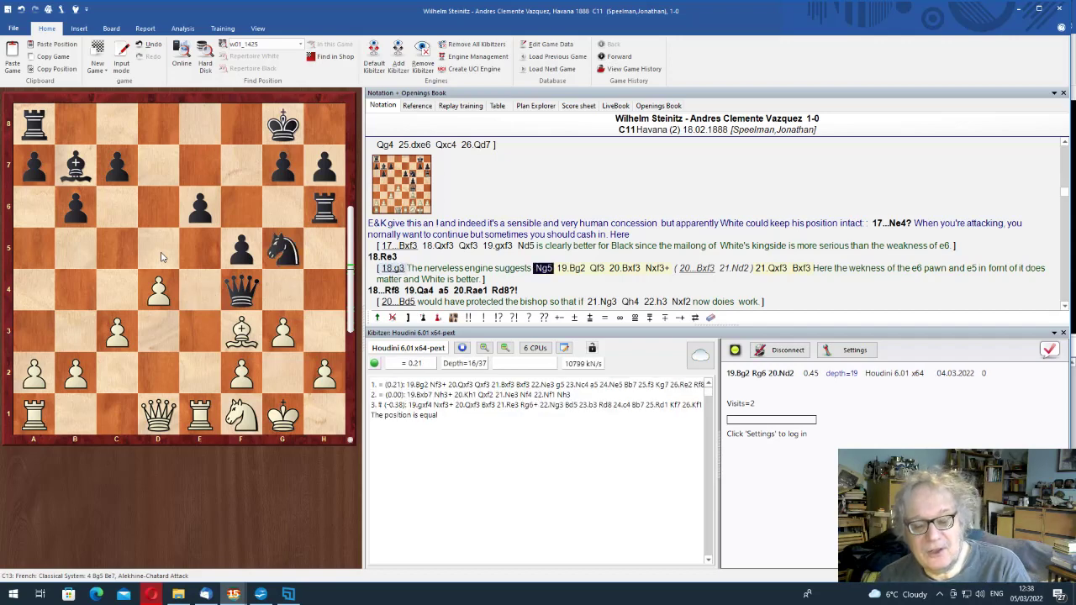
Play through the rest of the 18.g3 variation, from 19.Bg2 to 21...Bxf3, keeping to 20...Nxf3+
key(Right)
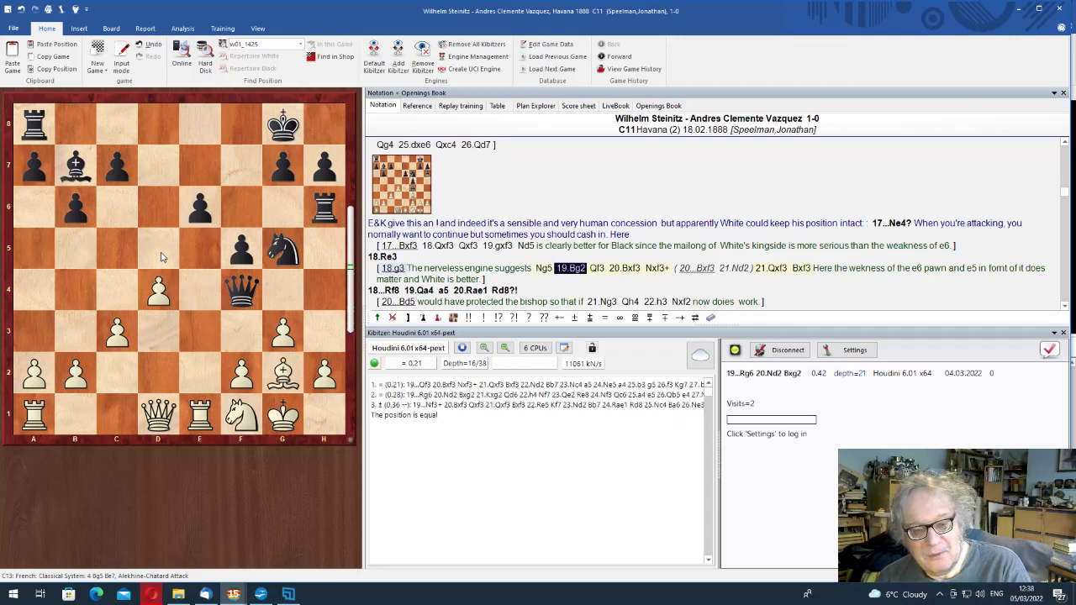
key(Right)
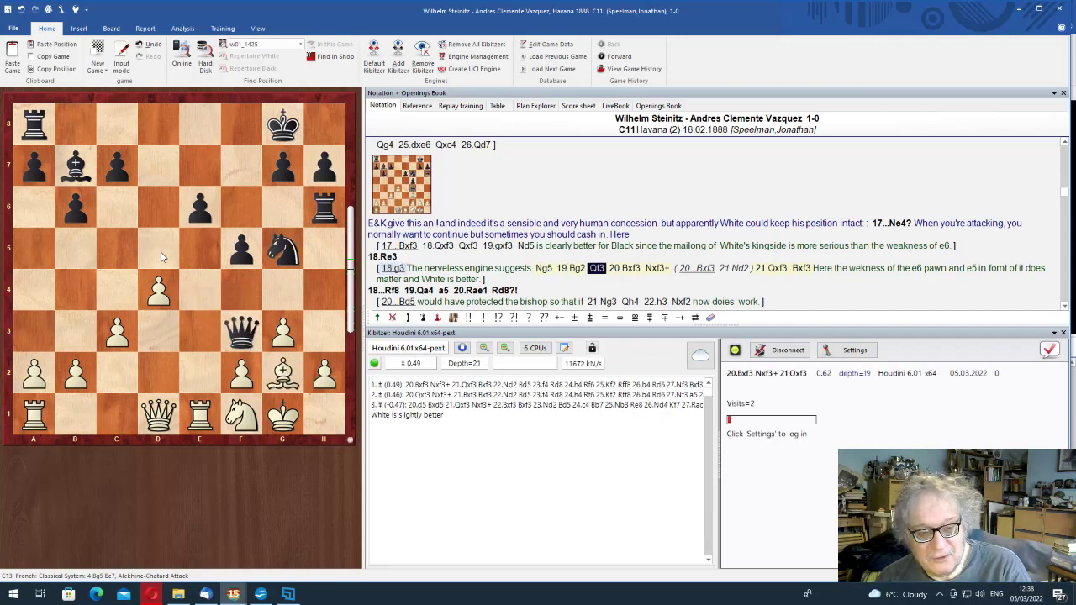
key(Right)
key(Right)
key(Return)
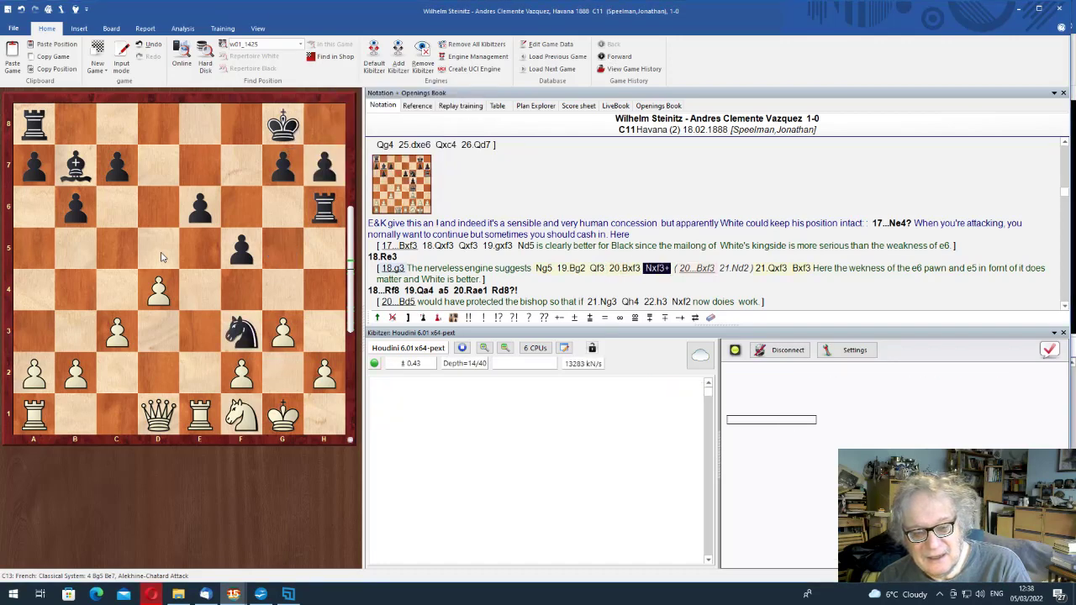
key(Right)
key(Right)
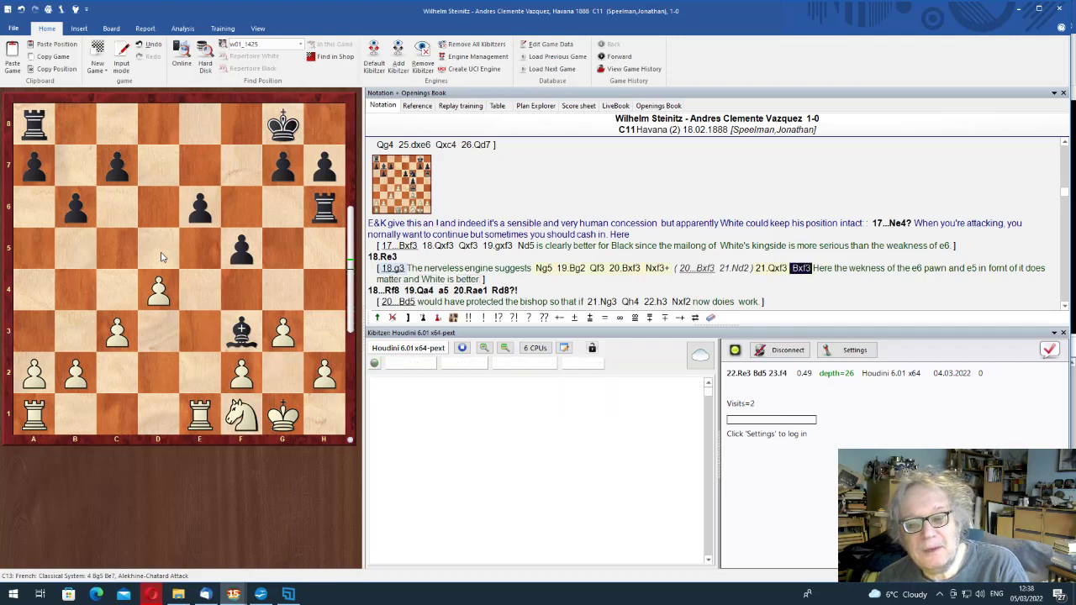
Return to the main line and replay 18...Rf8 19.Qa4 a5 20.Rae1
key(Right)
key(Right)
key(Right)
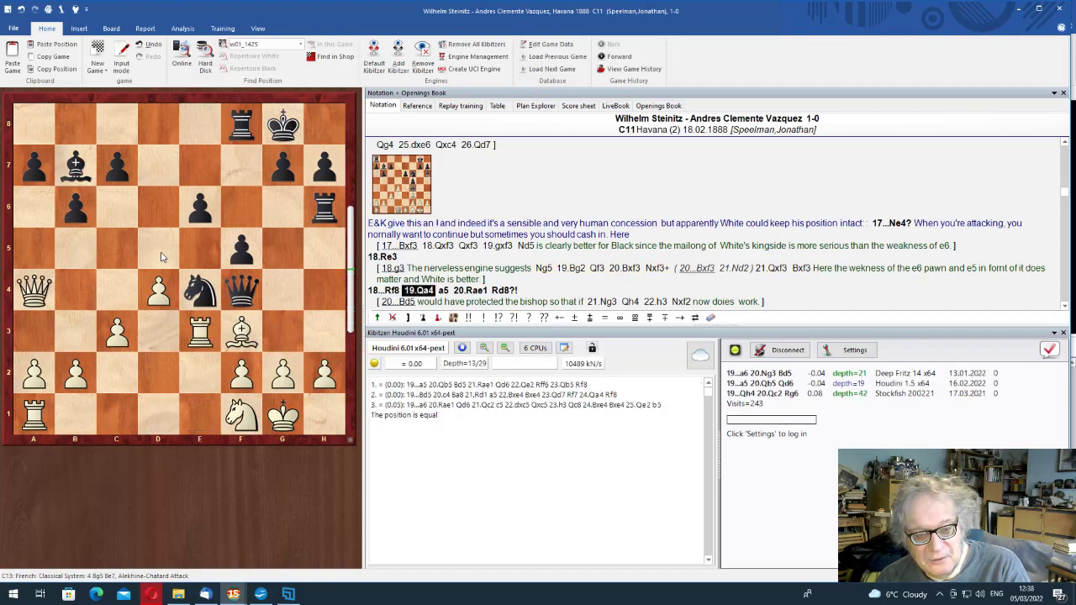
key(Right)
key(Right)
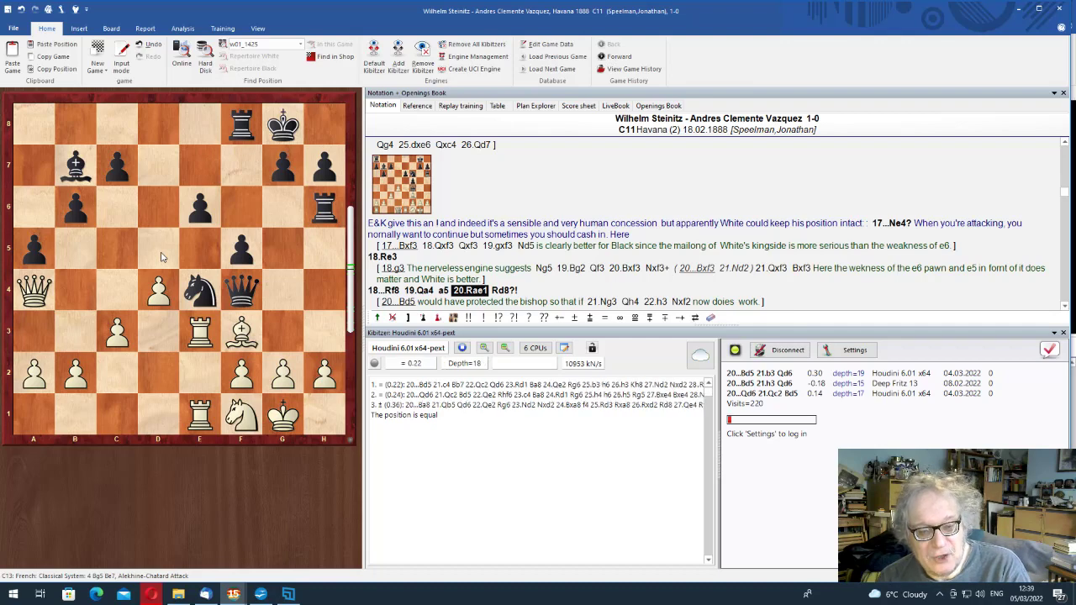
Follow the main-line move 20...Rd8 and continue with 21.Ng3 Qh4 22.h3
key(Right)
key(Return)
key(Right)
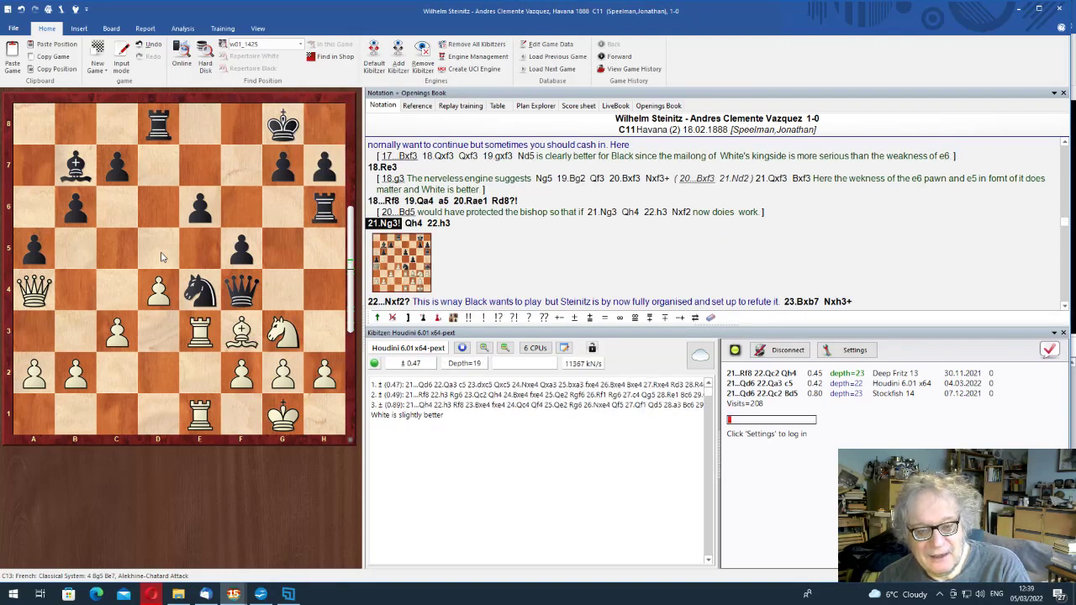
key(Right)
key(Right)
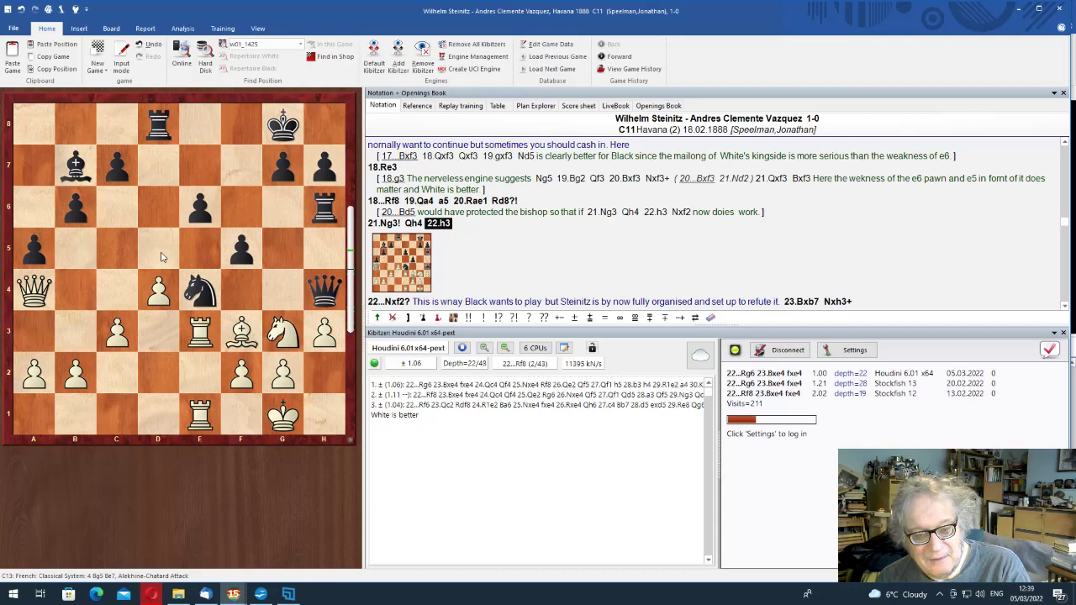
Replay the main line from 22...Nxf2 to 25.Bg2, choosing 23...Nxh3+ over the 23...f4 variation
key(Right)
key(Right)
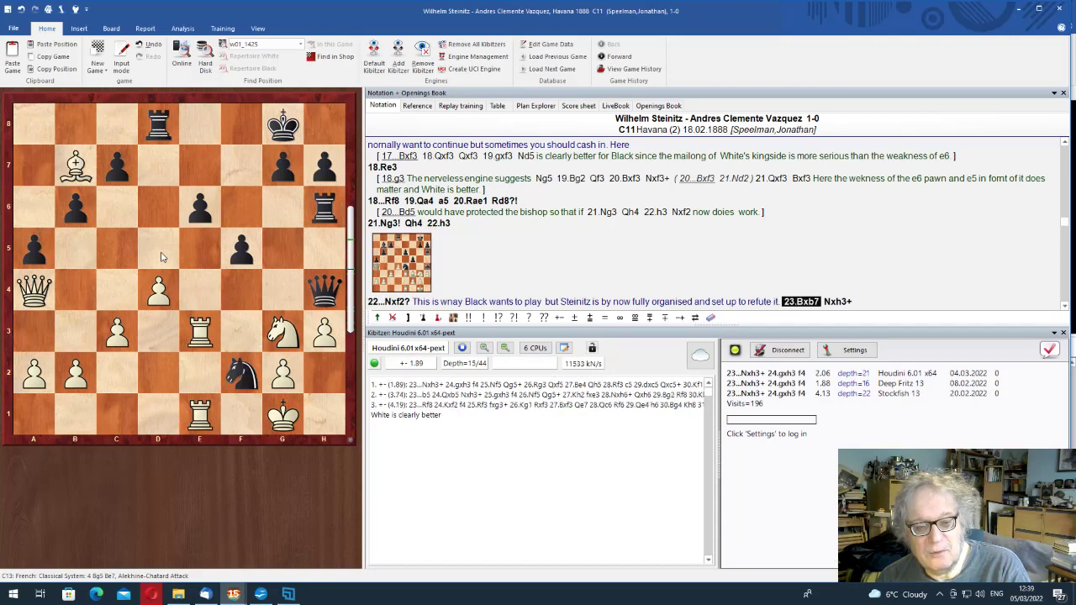
key(Right)
key(Return)
key(Right)
key(Right)
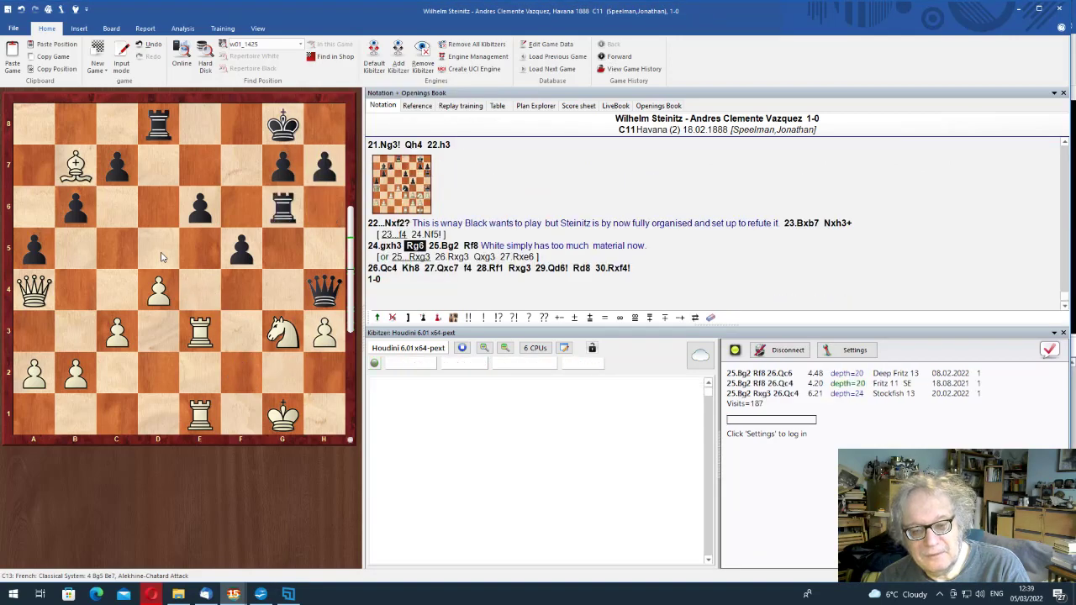
key(Right)
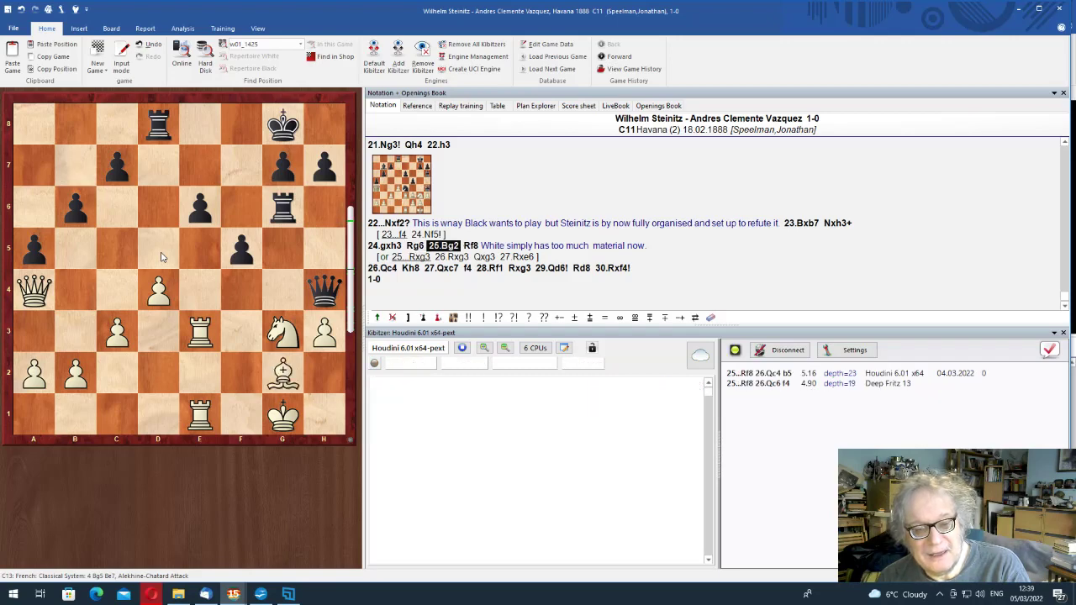
Revisit the position after 25.Bg2, then follow the main line with 25...Rf8 26.Qc4
key(Right)
key(Return)
key(Left)
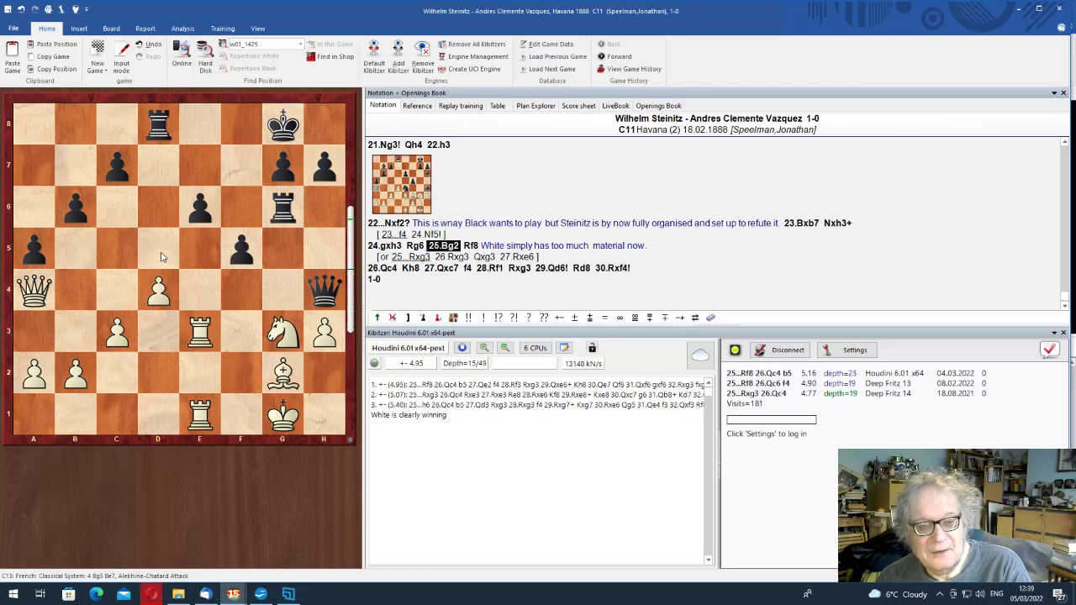
key(Right)
key(Return)
key(Right)
key(Right)
key(Right)
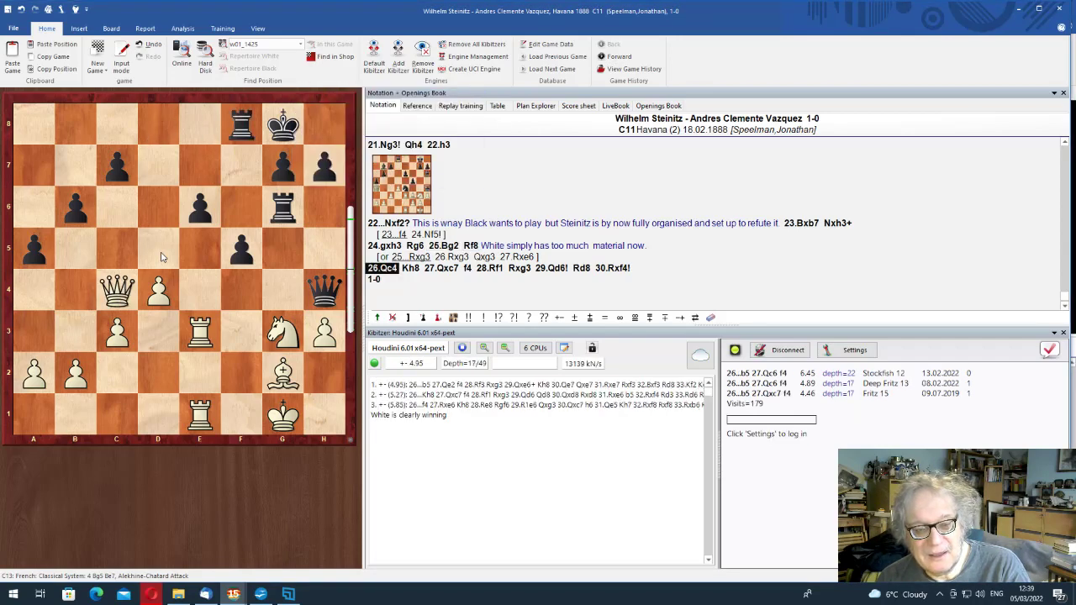
Replay the main line from 26...Kh8 to 29...Rd8
key(Right)
key(Right)
key(Right)
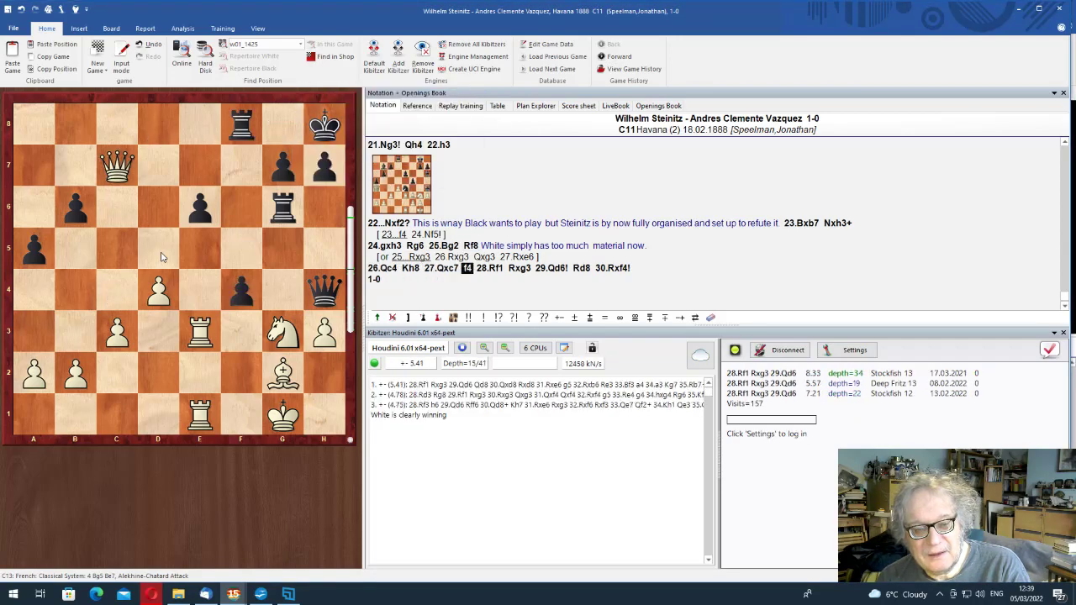
key(Right)
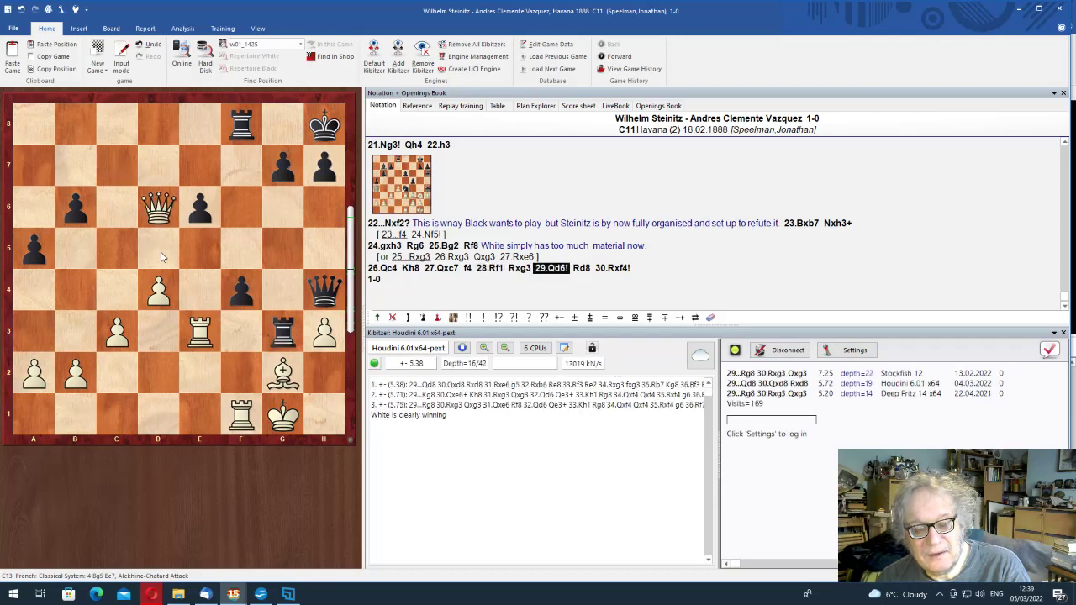
key(Right)
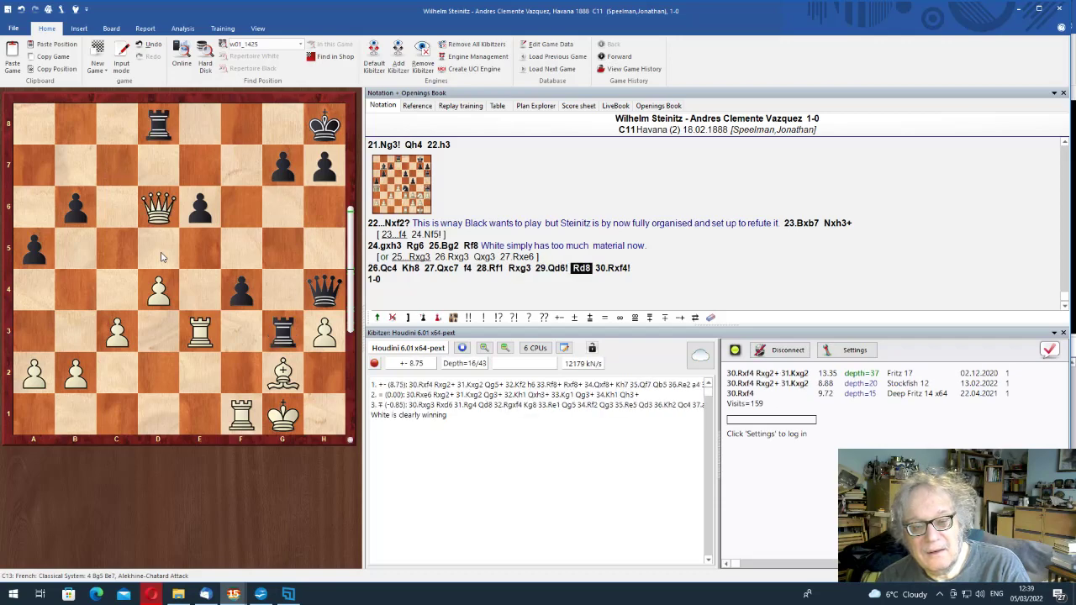
Step back to 28...Rxg3 and replay the moves through to the final 30.Rxf4
key(Left)
key(Left)
key(Right)
key(Right)
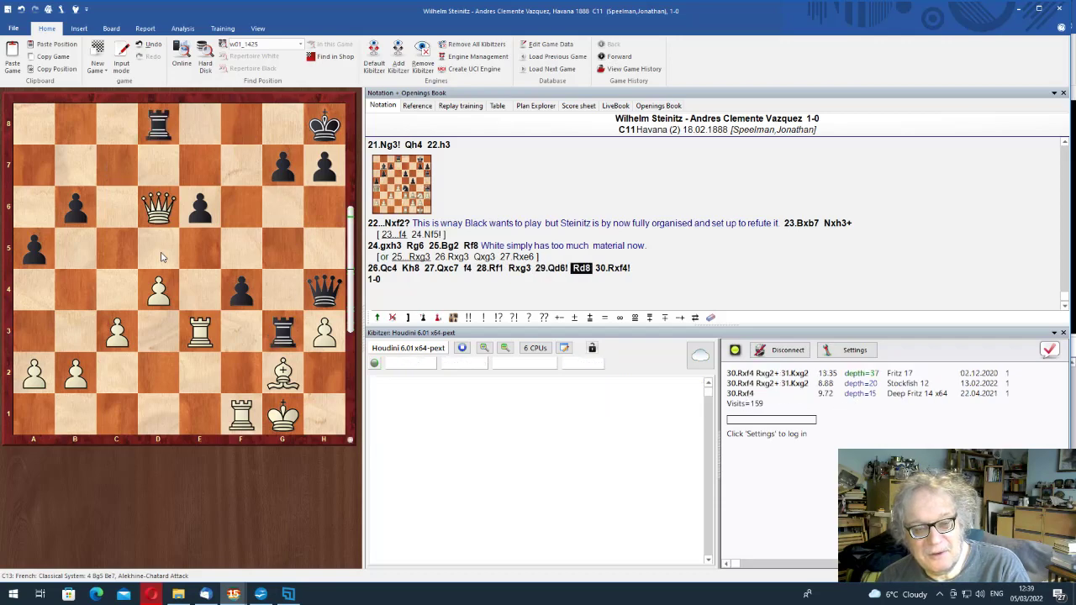
key(Right)
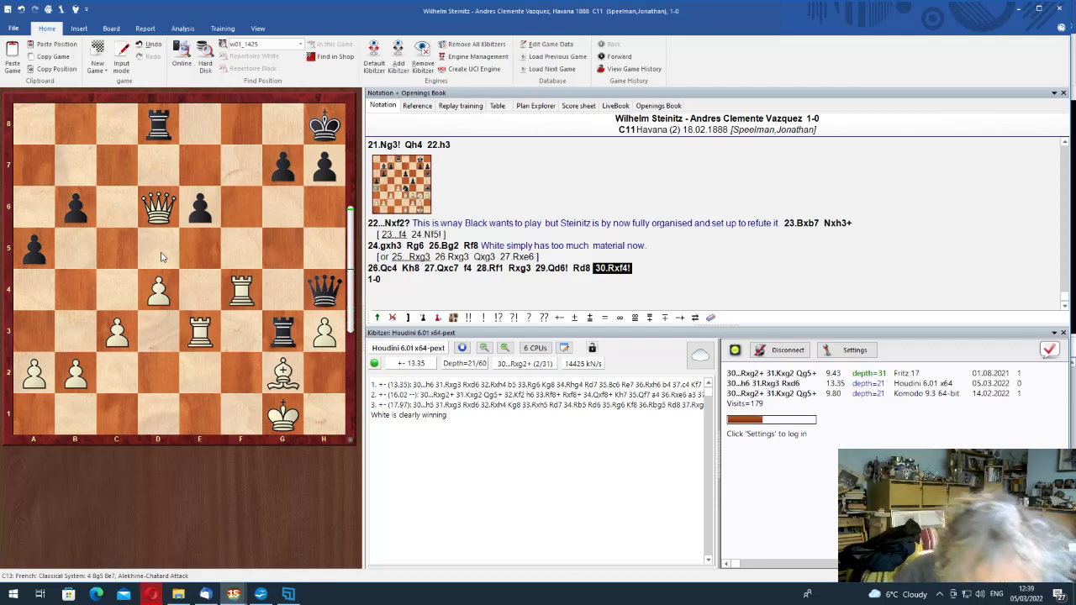
Save the Steinitz–Vazquez game, return to the game list, and open game 5, Winawer–Lasker, Nuremberg 1896
key(ctrl+s)
key(Return)
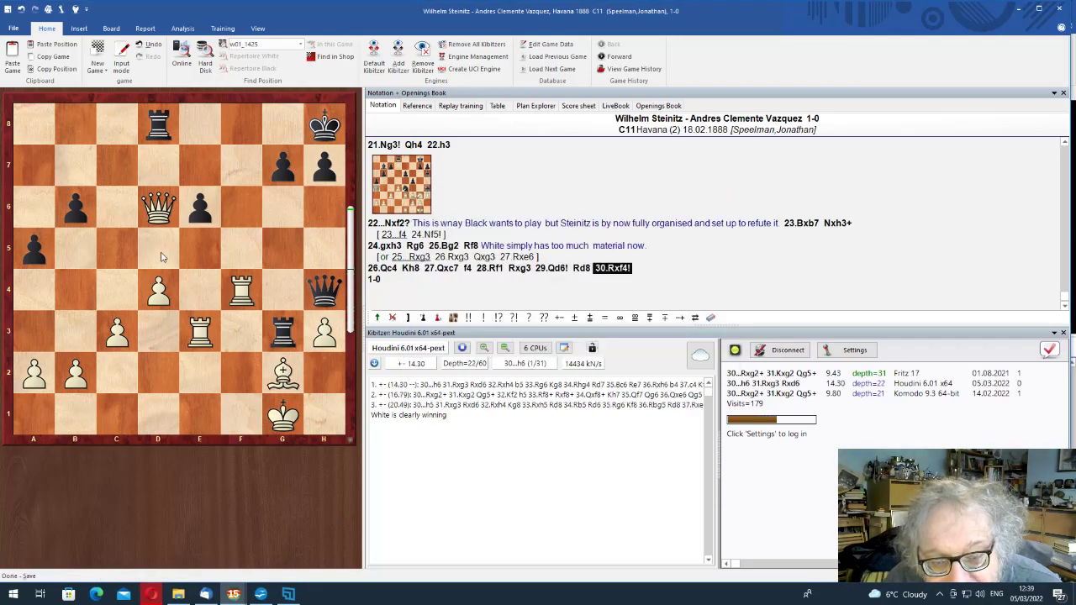
key(Escape)
key(Down)
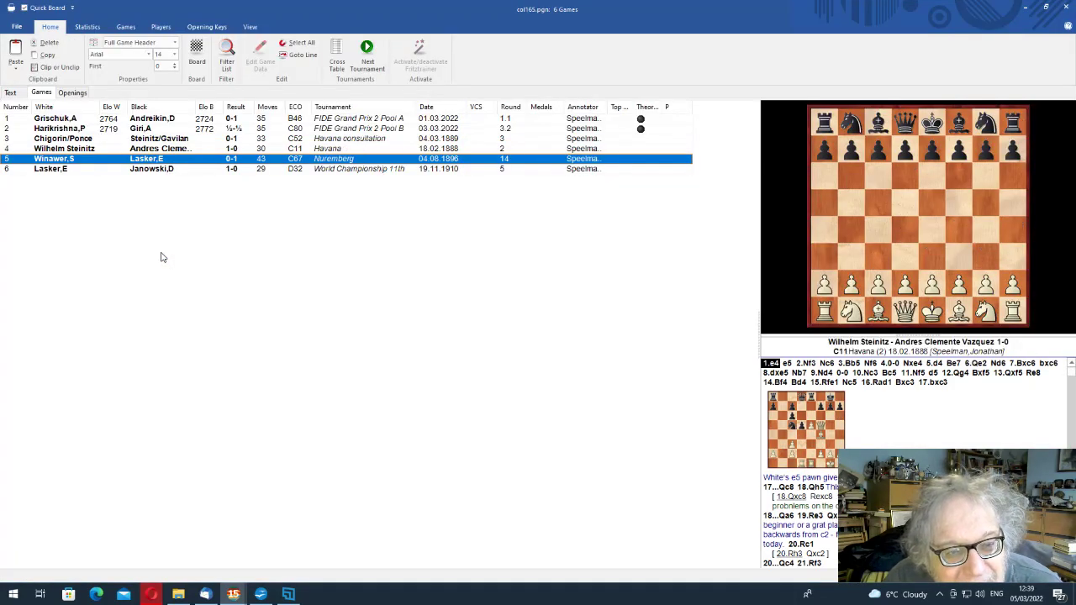
key(Return)
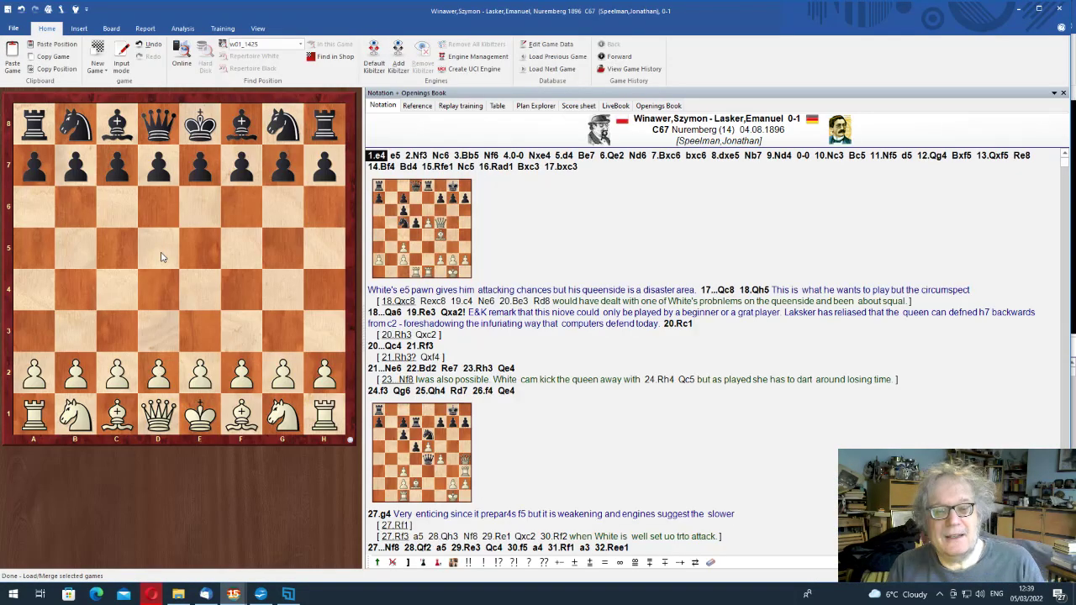
Replay the opening moves of the Winawer–Lasker game from 1.e4 to 4.0-0
key(Right)
key(Right)
key(Right)
key(Right)
key(Right)
key(Right)
key(Right)
key(Right)
key(Right)
key(Right)
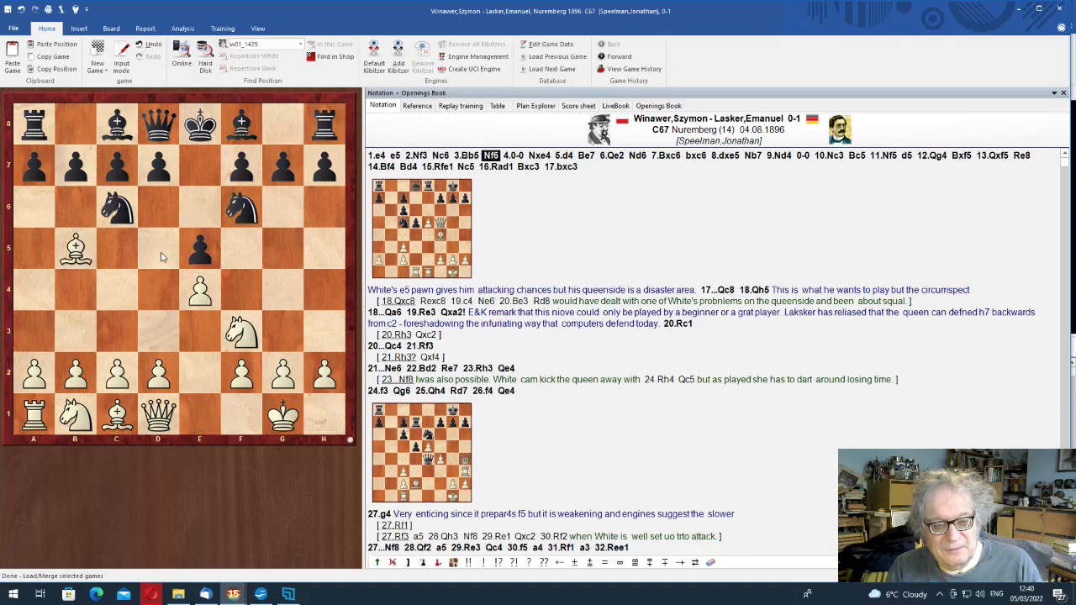
Replay the opening from 4...Nxe4 to 8.dxe5
key(Right)
key(Right)
key(Right)
key(Right)
key(Right)
key(Right)
key(Right)
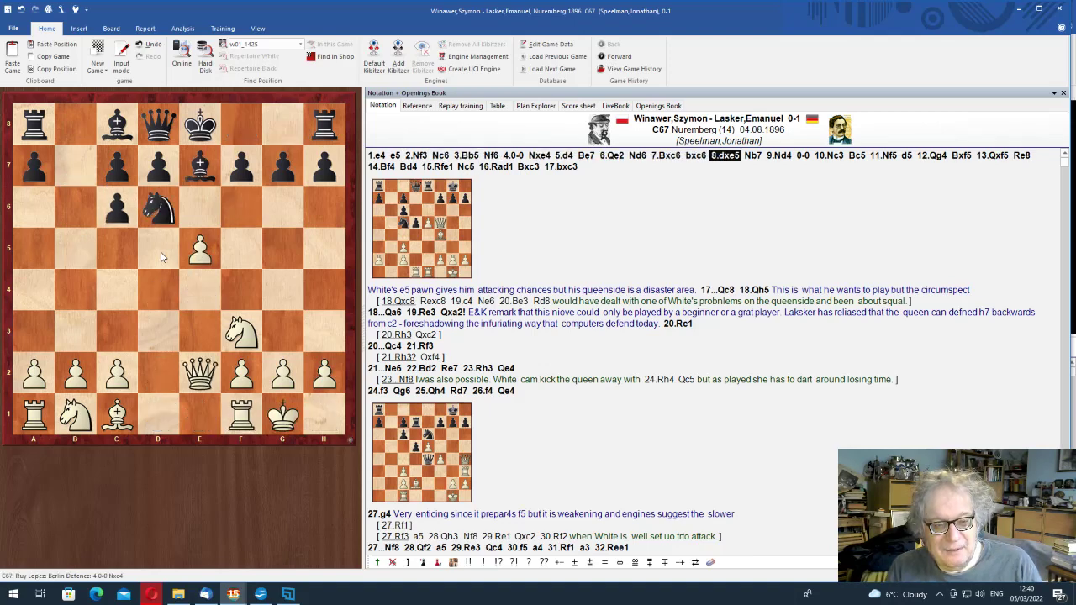
Continue the game from 8...Nb7 to 11...d5
key(Right)
key(Right)
key(Right)
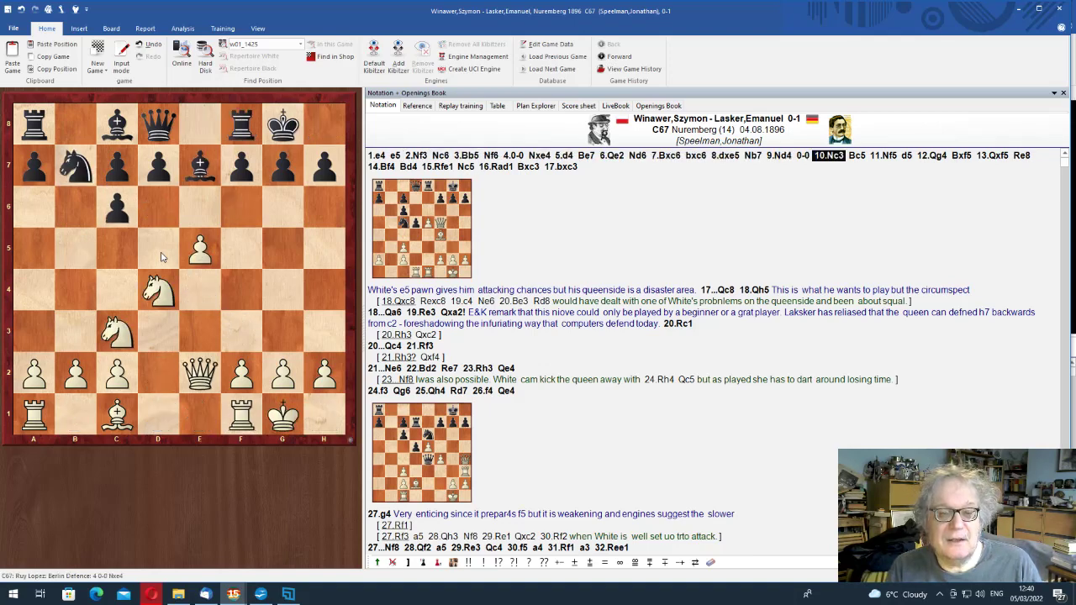
key(Right)
key(Right)
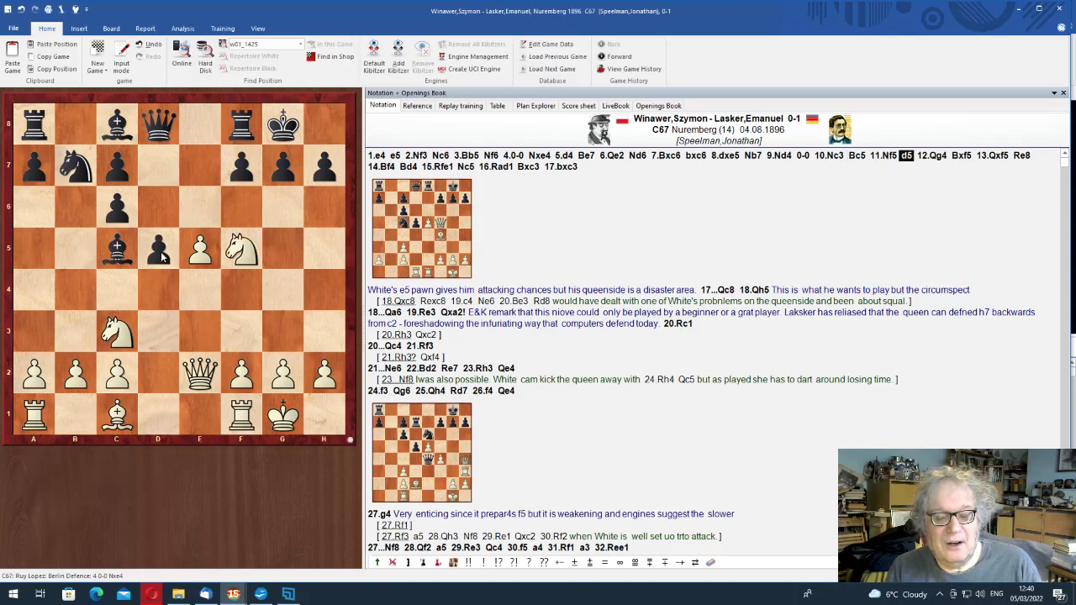
Continue the game from 12.Qg4 to 14...Bd4
key(Right)
key(Right)
key(Right)
key(Right)
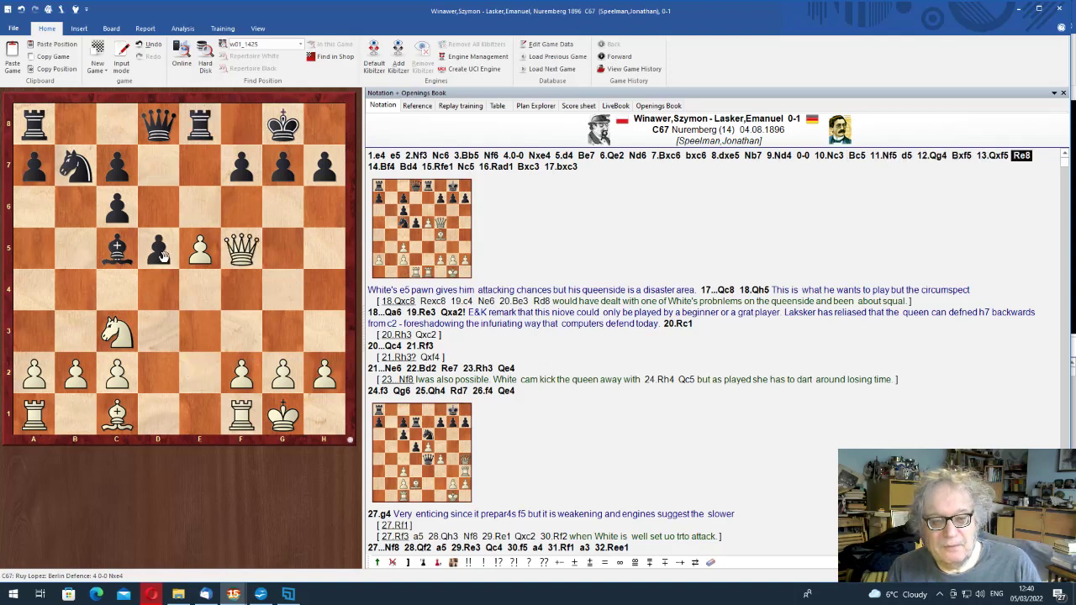
key(Right)
key(Right)
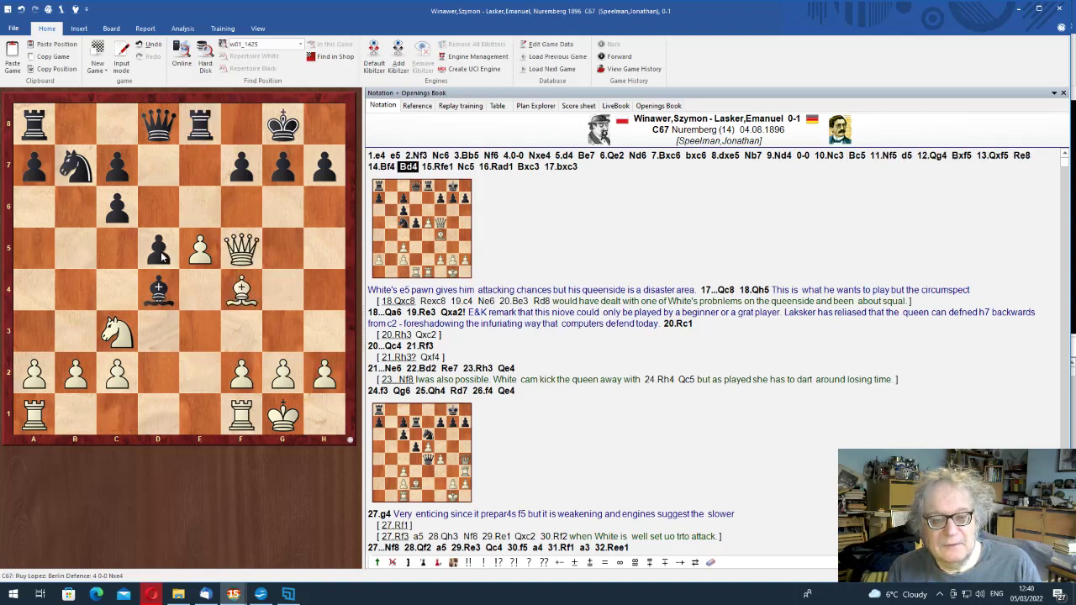
Look ahead at 15.Rfe1 Nc5 and go back to the position after 14...Bd4
key(Right)
key(Right)
key(Left)
key(Left)
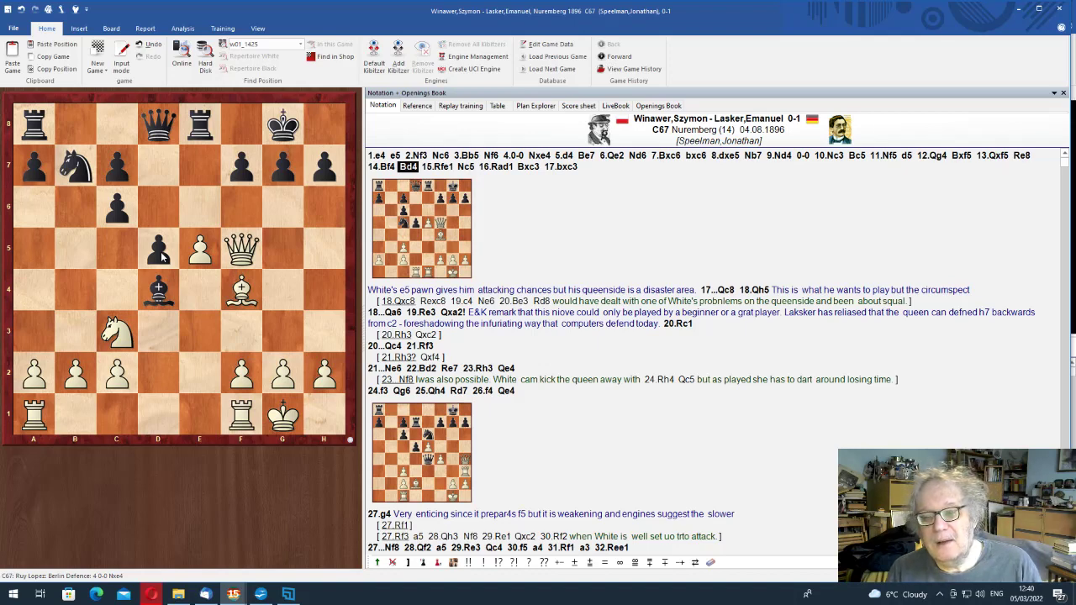
Start the Houdini kibitzer at the position after 14...Bd4 and add the variation 15.Ne2 g6
key(alt+F2)
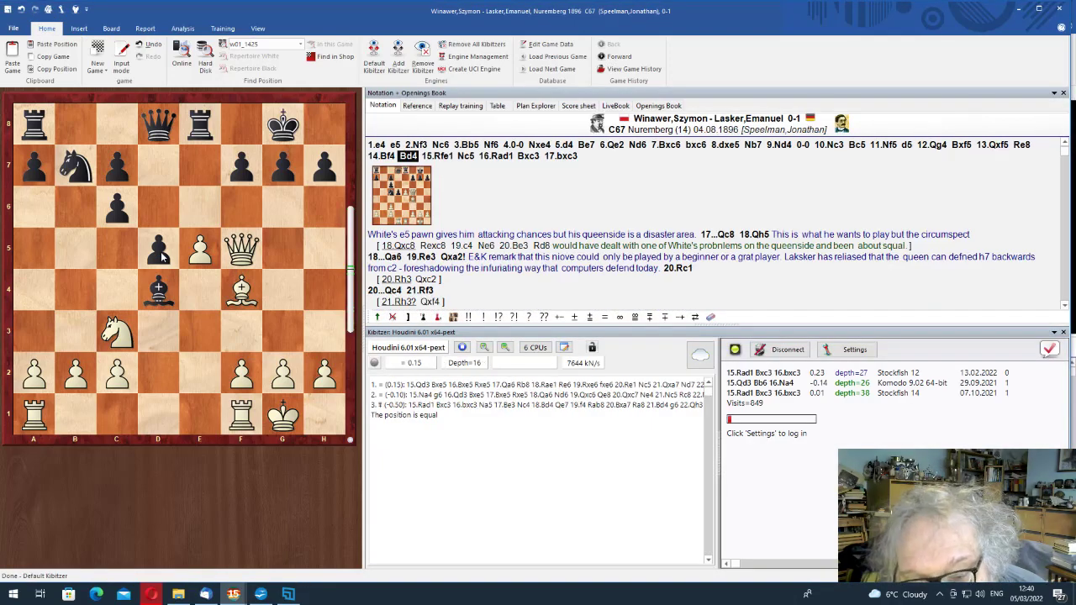
click(192, 373)
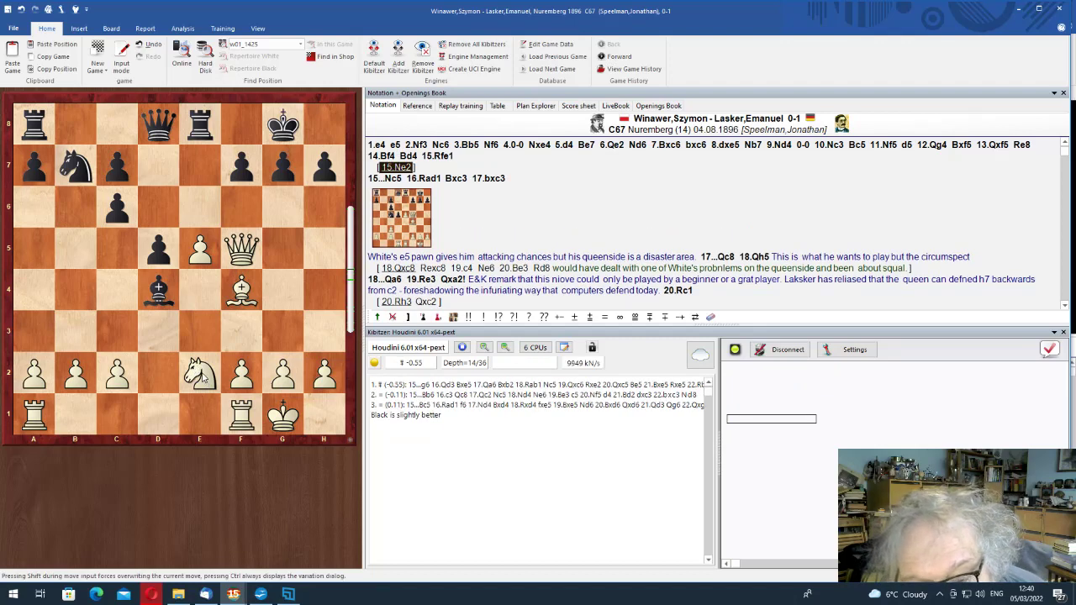
drag(283, 168, 286, 202)
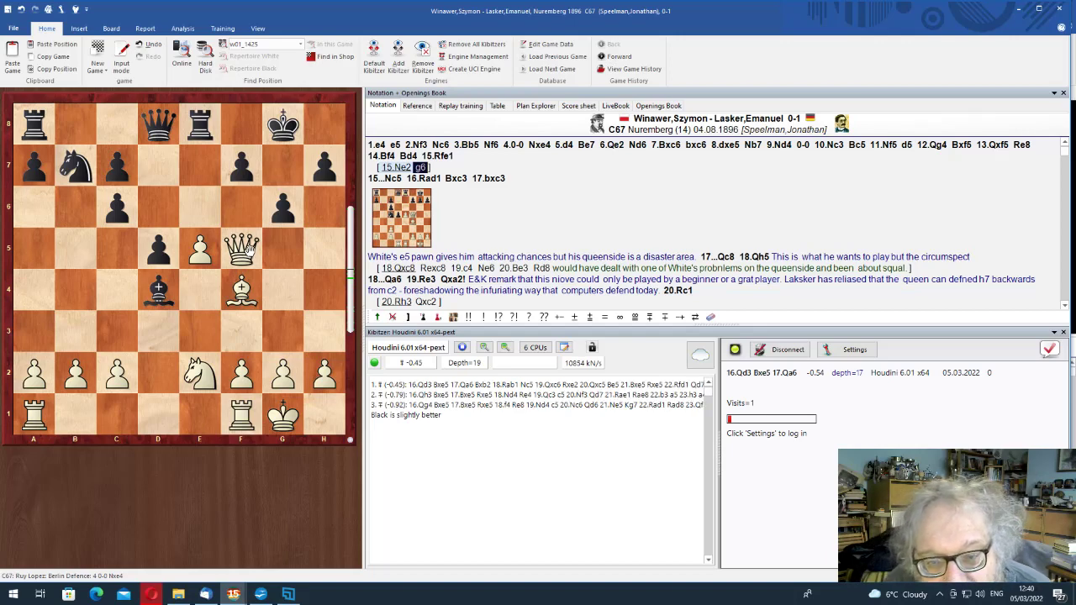
Return to the main line and replay it from 15...Nc5 to 17...Qc8
key(Right)
key(Right)
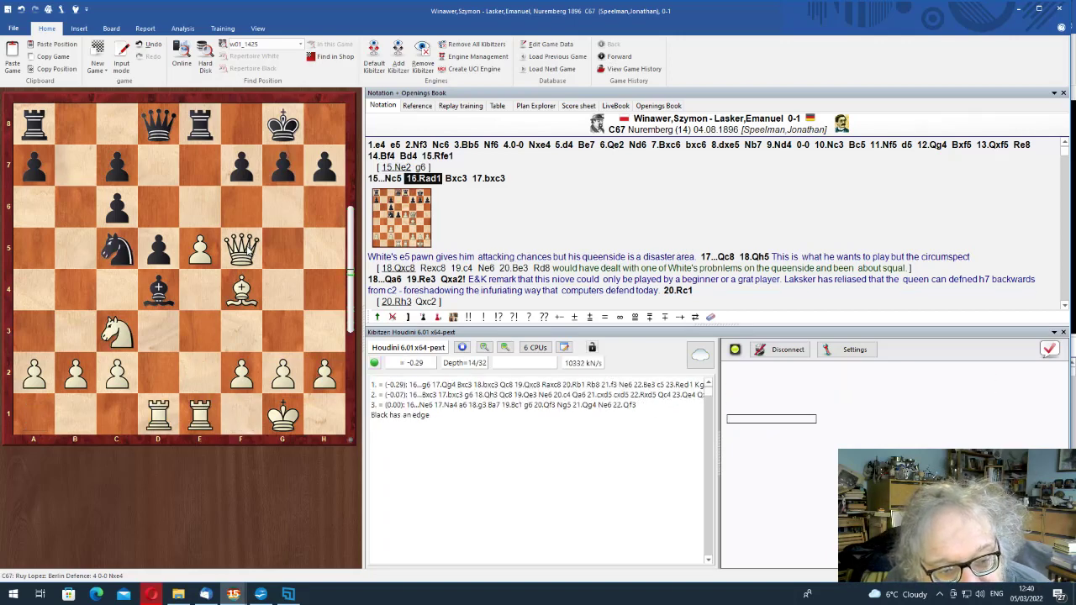
key(Right)
key(Right)
key(Right)
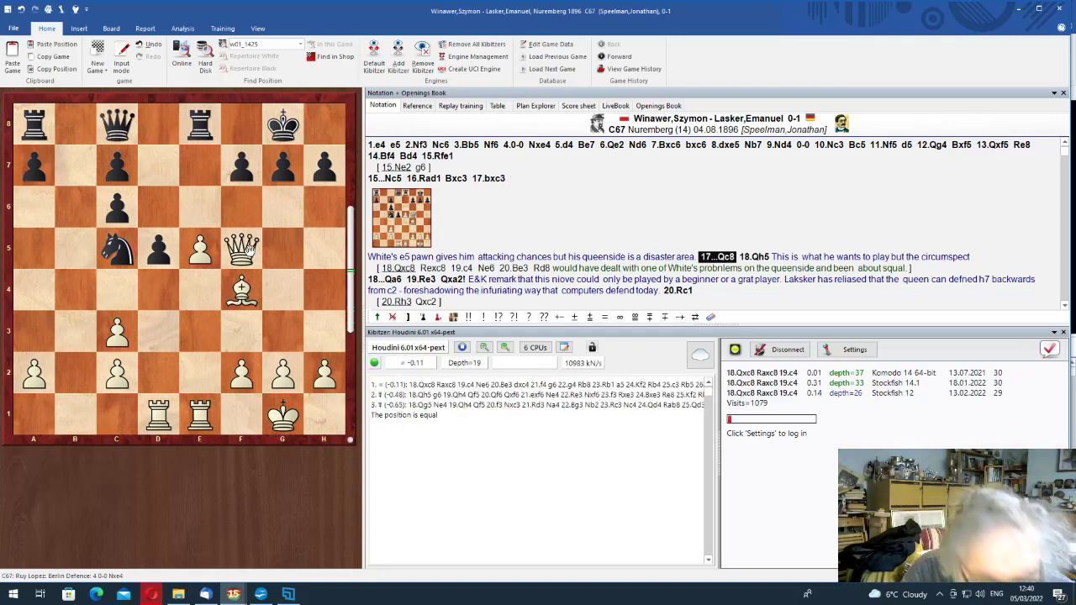
Save the game and play through the side variation 18.Qxc8 Rexc8 19.c4
key(ctrl+s)
key(Return)
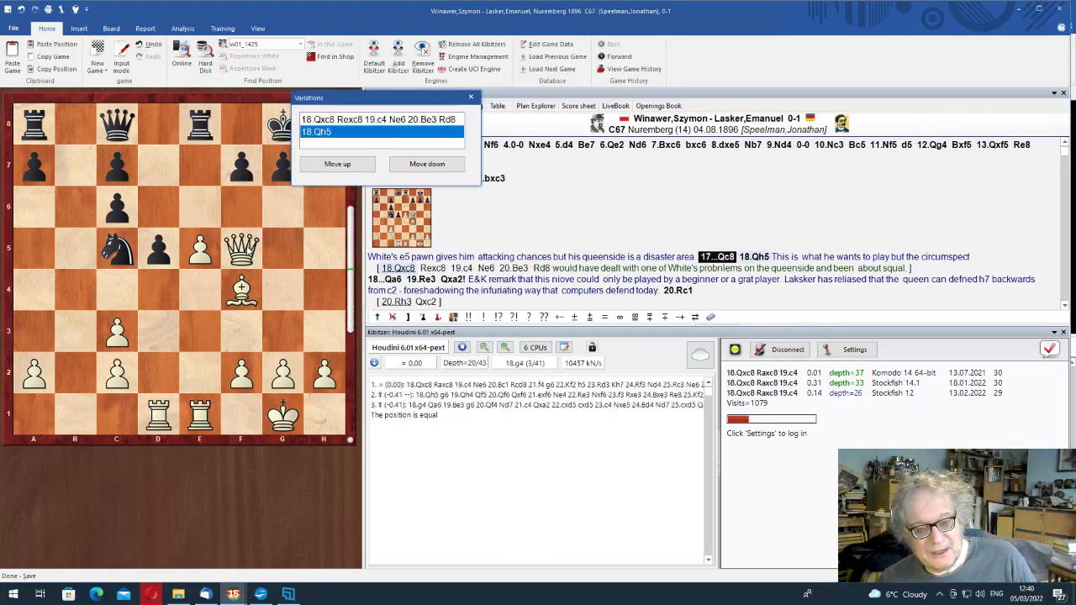
scroll(247, 244, down, 1)
scroll(247, 243, down, 1)
scroll(248, 244, up, 2)
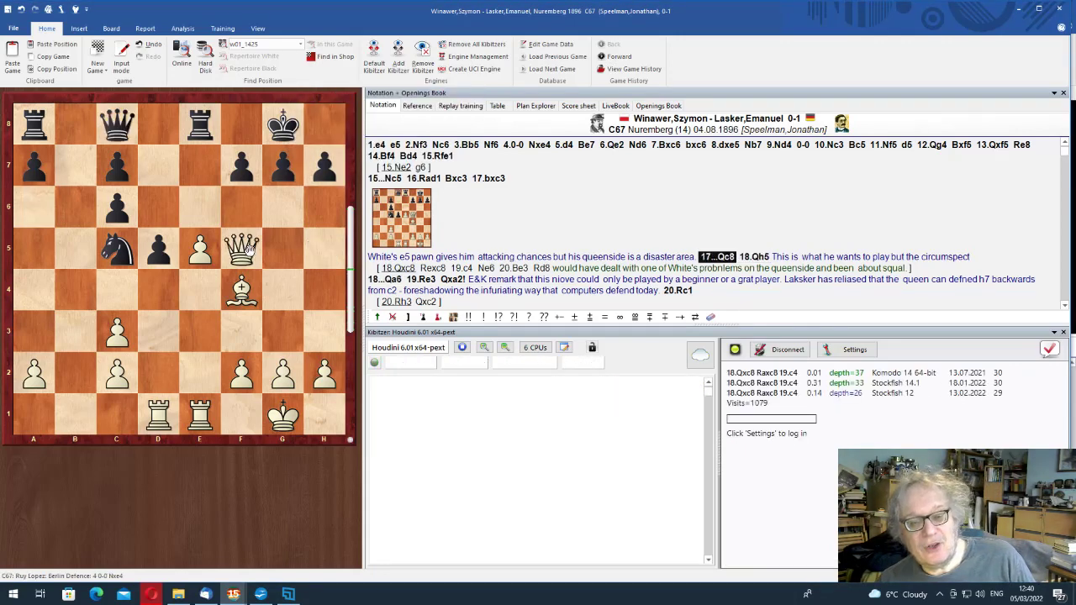
scroll(247, 244, down, 1)
key(Up)
key(Return)
scroll(248, 244, down, 1)
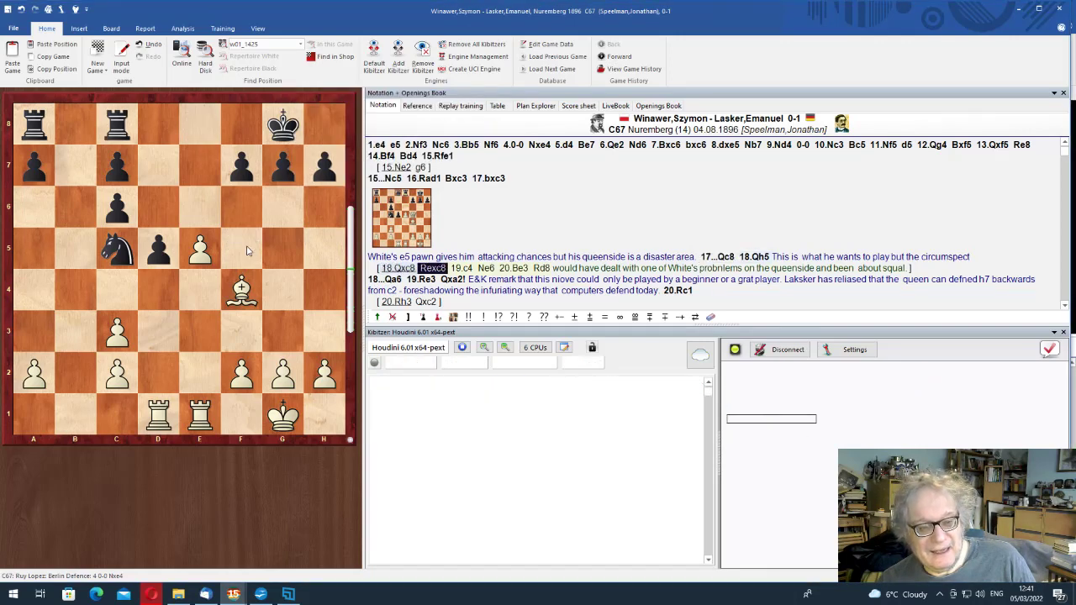
scroll(248, 251, down, 1)
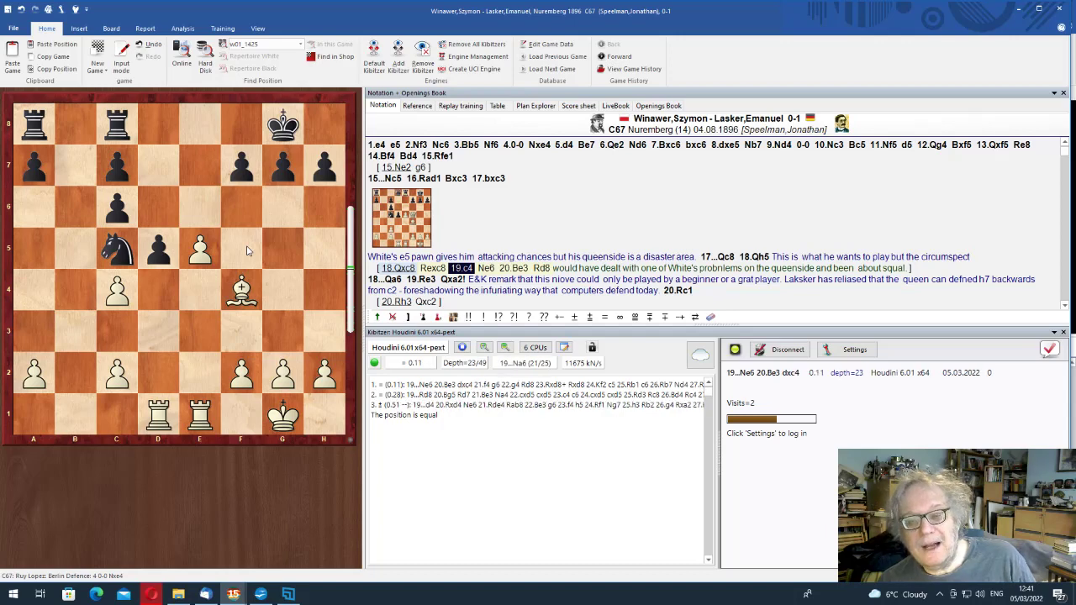
Go back to 15...Nc5 and replay the main line through 18.Qh5 to 18...Qa6
key(Left)
key(Left)
key(Left)
key(Left)
key(Left)
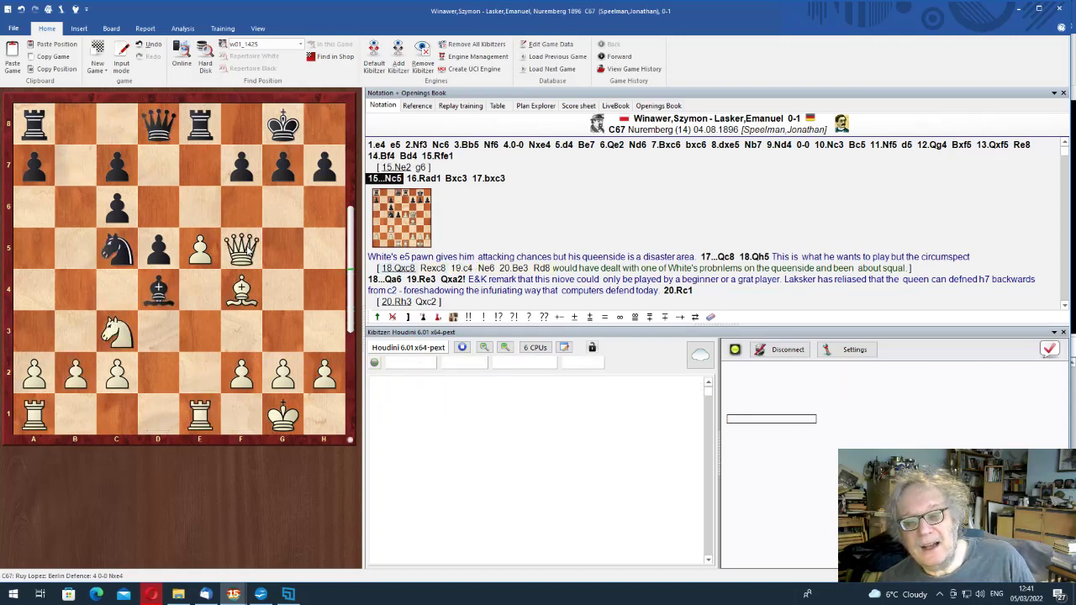
key(Right)
key(Right)
key(Right)
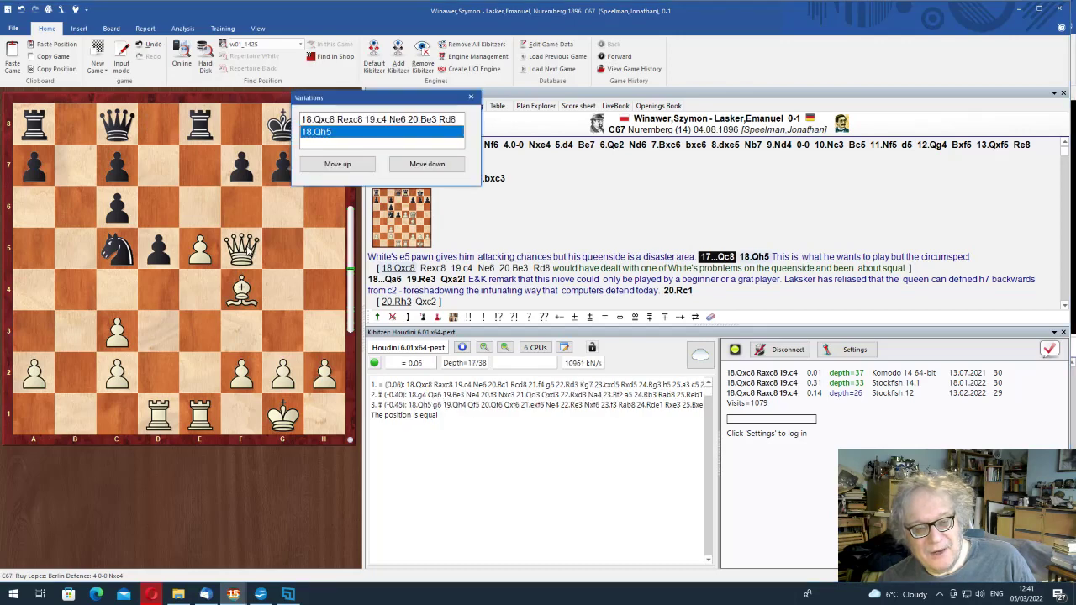
key(Return)
key(Right)
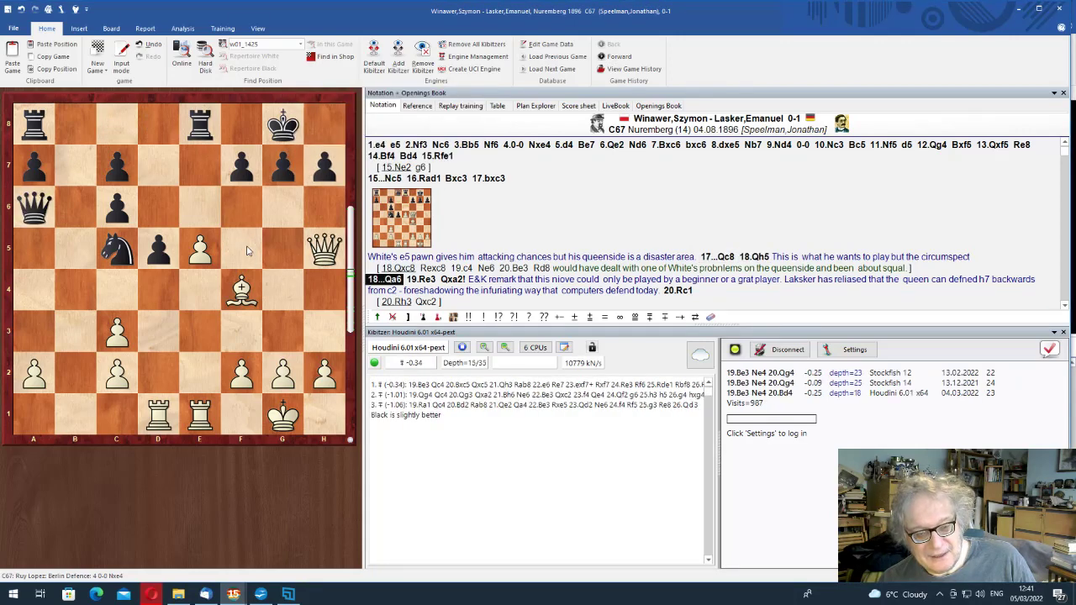
Advance to 19...Qxa2 and draw a green arrow from c2 to h7 on the board
key(Right)
key(Right)
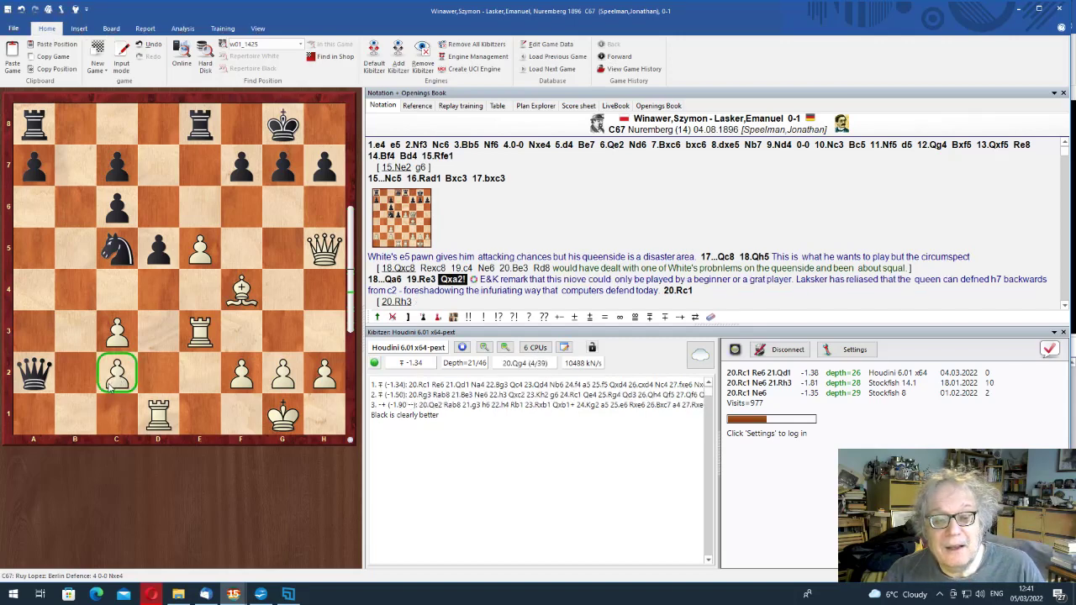
drag(109, 383, 321, 172)
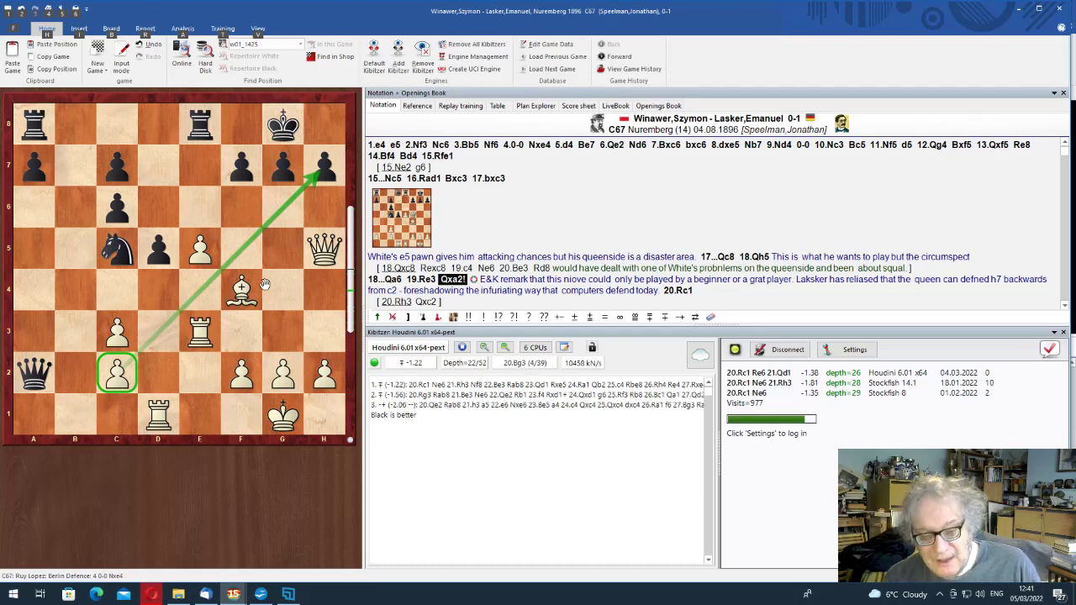
Follow the main line from 20.Rc1 through 20...Qc4 and 21.Rf3 to 21...Ne6
key(Right)
key(Return)
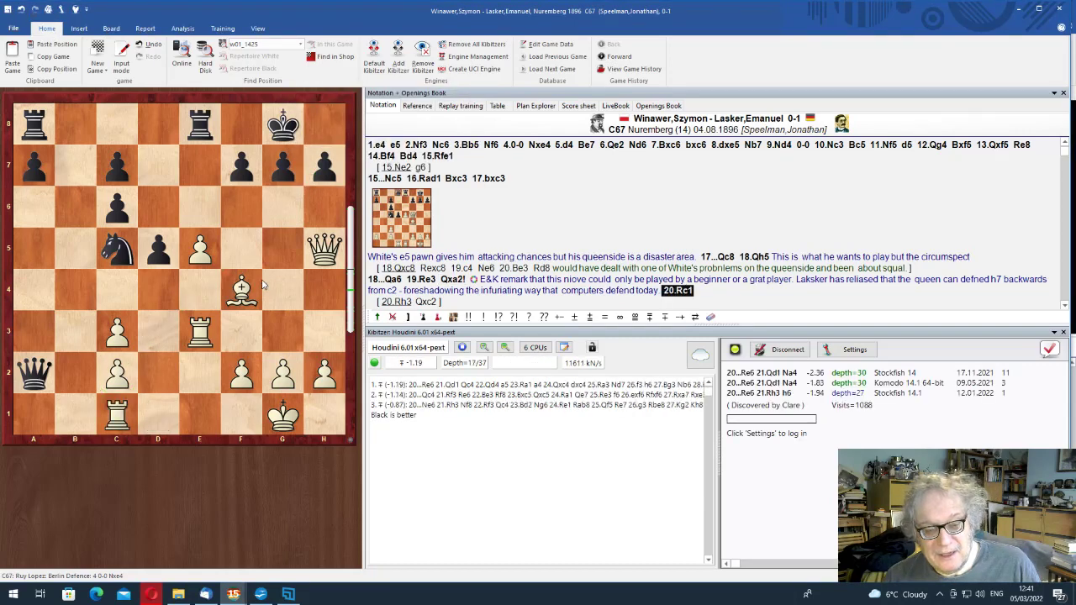
key(Right)
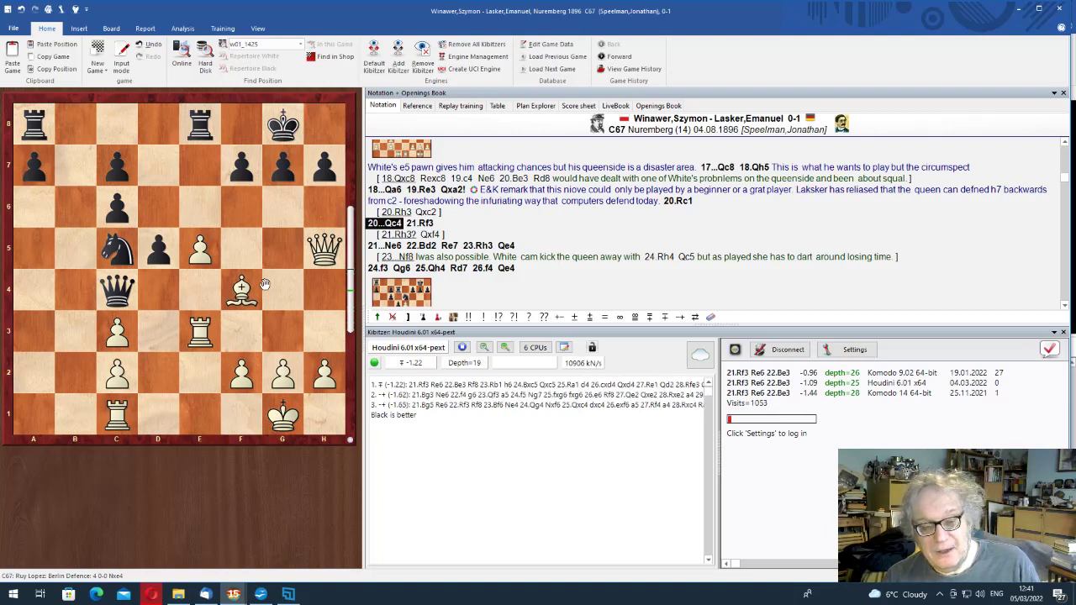
key(Right)
key(Return)
key(Right)
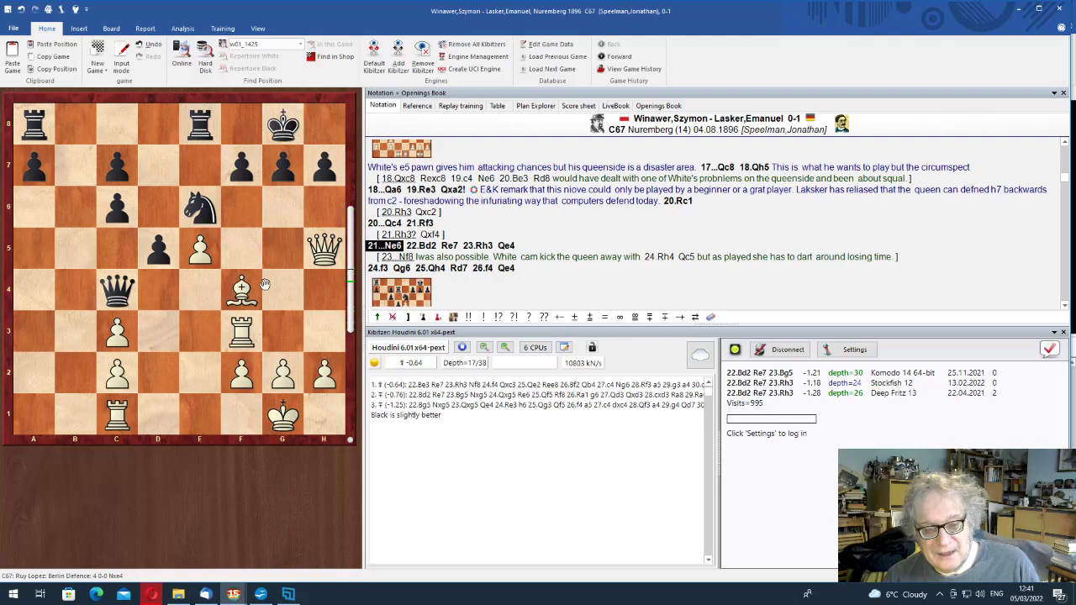
Continue the main line with 22.Bd2 Re7 23.Rh3
key(Right)
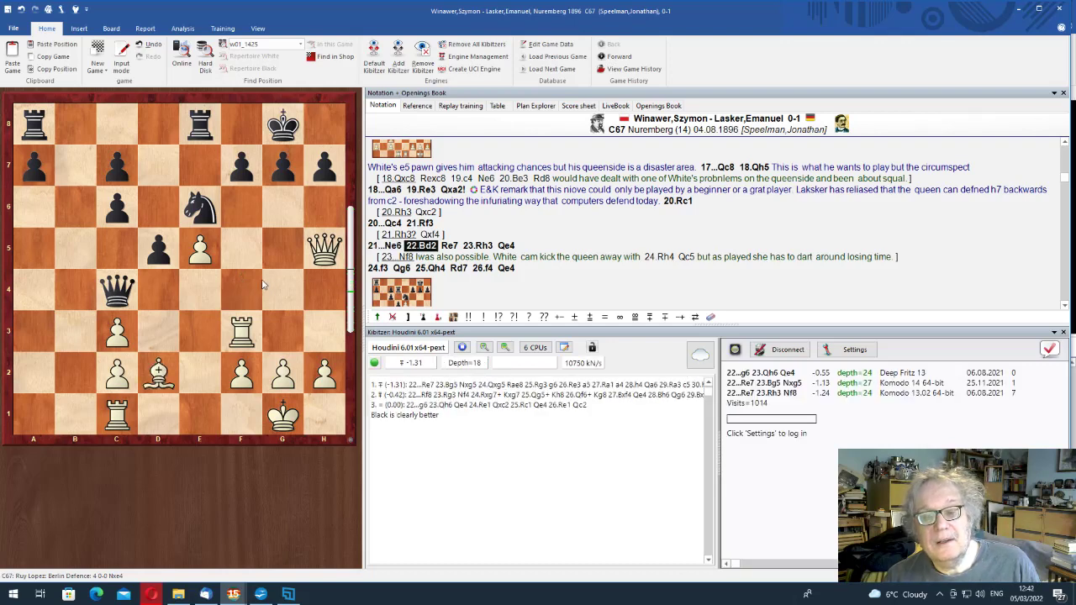
key(Right)
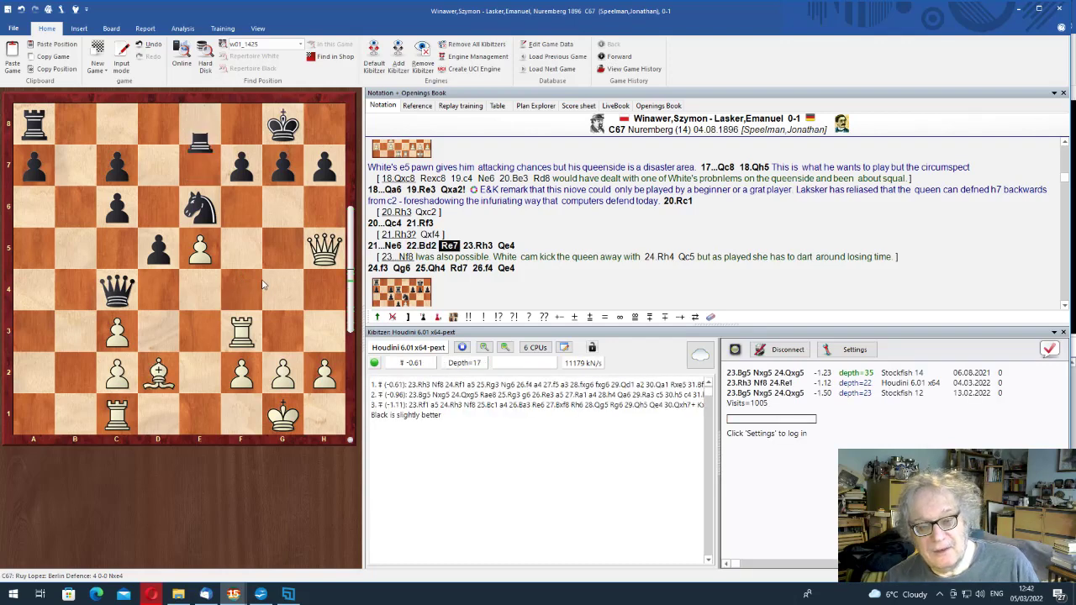
key(Right)
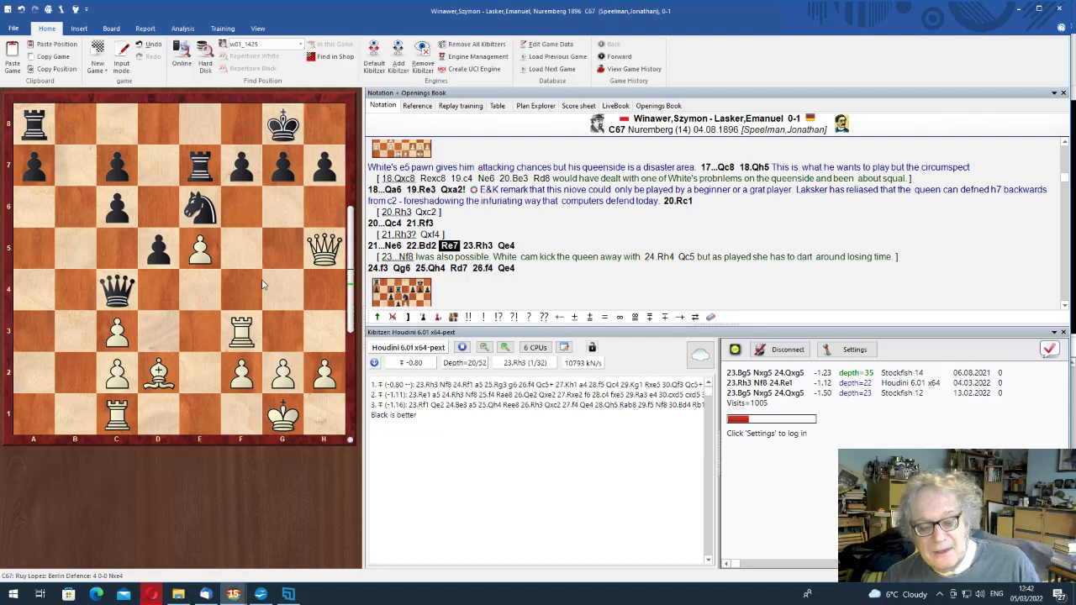
key(Right)
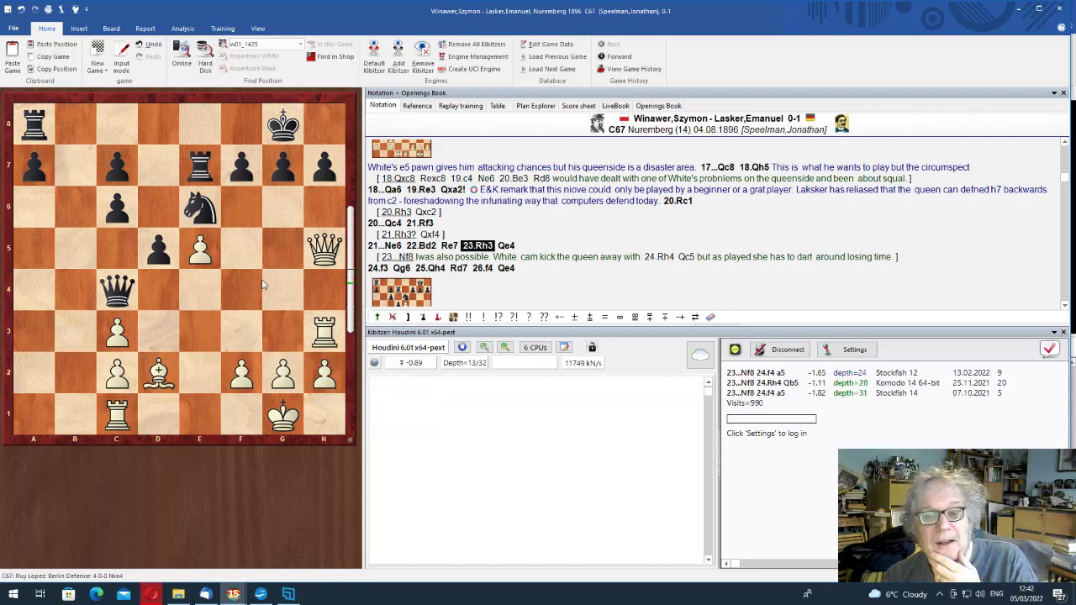
Enter the side variation 23...Nf8 and play it through 24.Rh4 Qc5
key(Right)
key(Return)
key(Left)
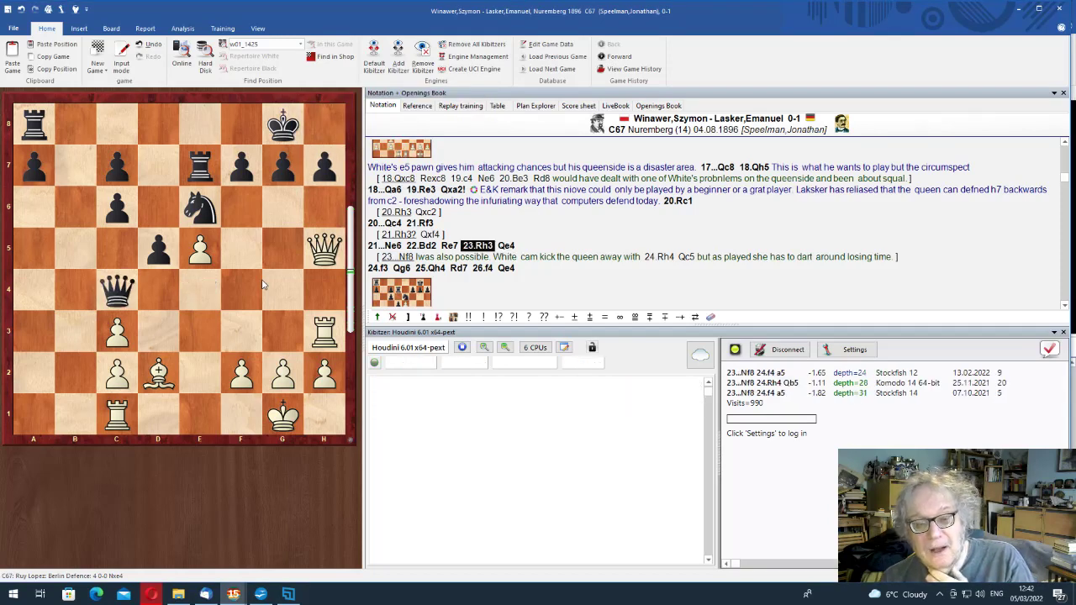
key(Right)
key(Escape)
key(Right)
key(Down)
key(Return)
key(Right)
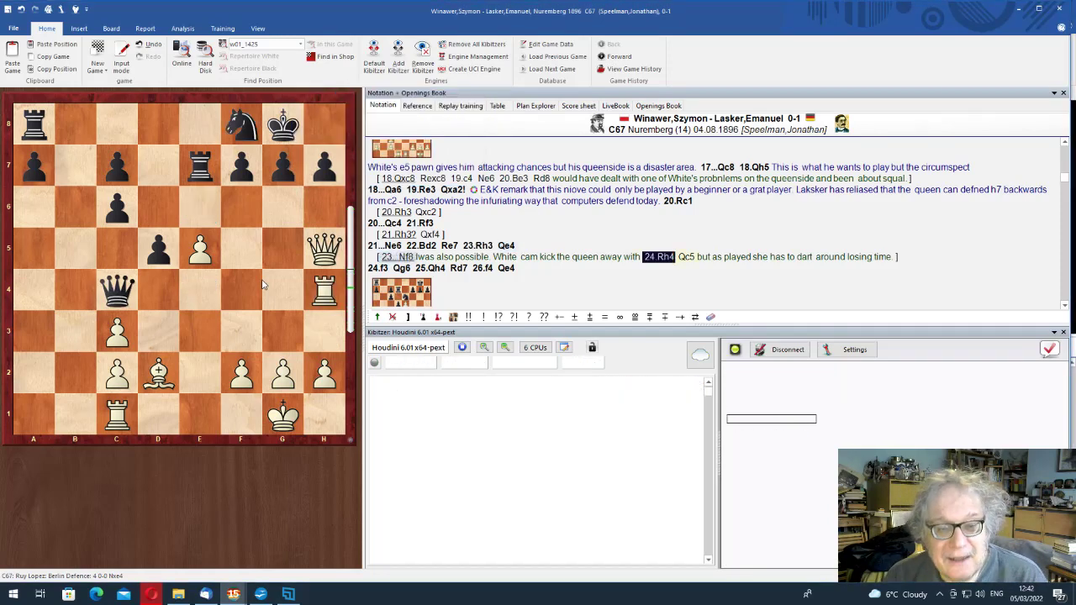
key(Right)
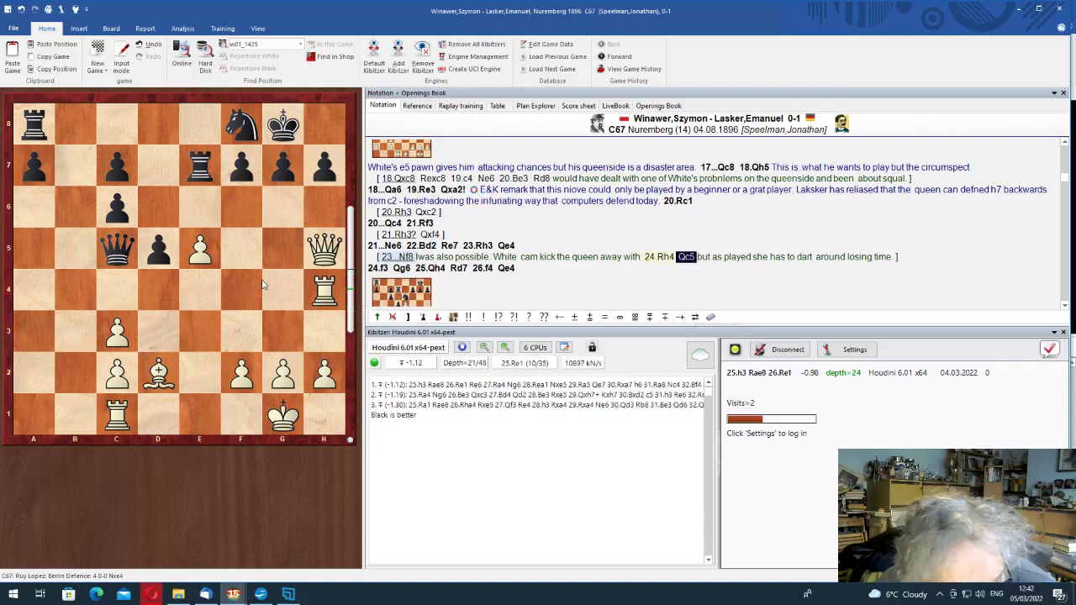
Remove the engine kibitzer and replay the main line from 24.f3 to 26...Qe4
key(shift+alt+F2)
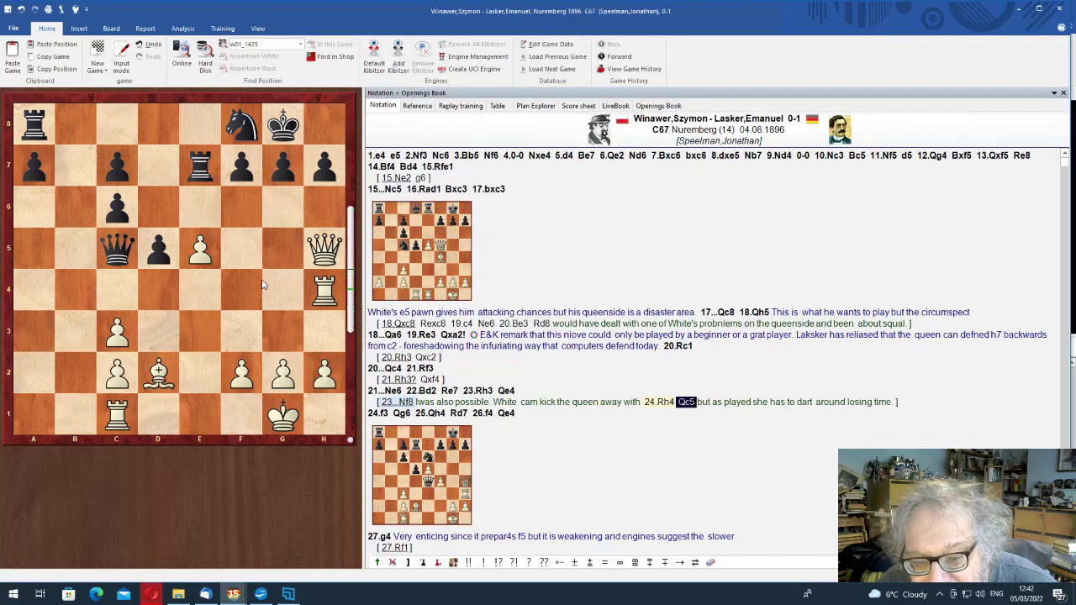
key(Right)
key(Right)
key(Right)
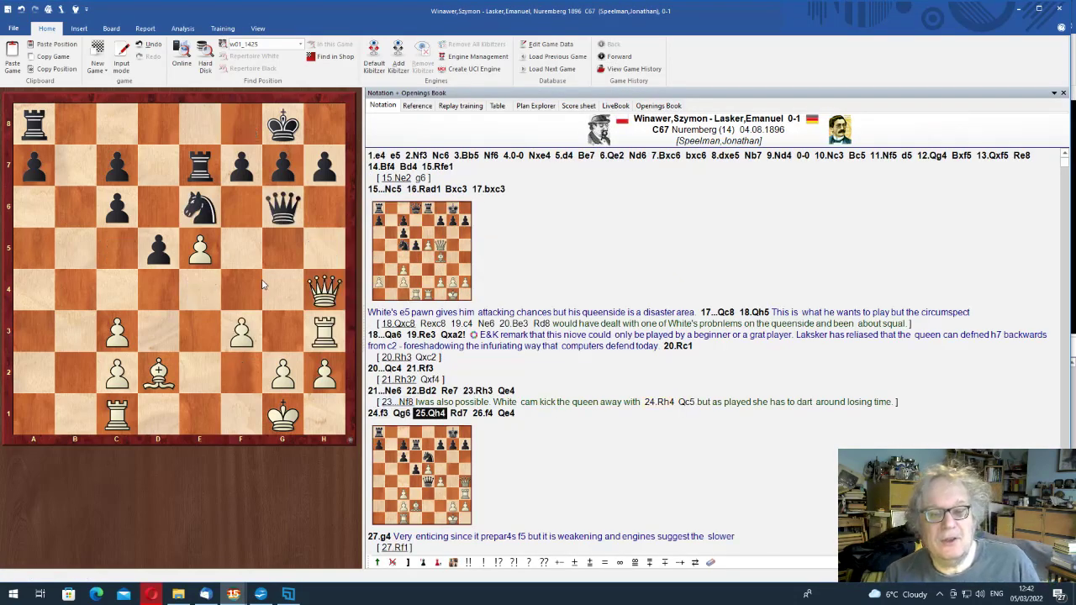
key(Right)
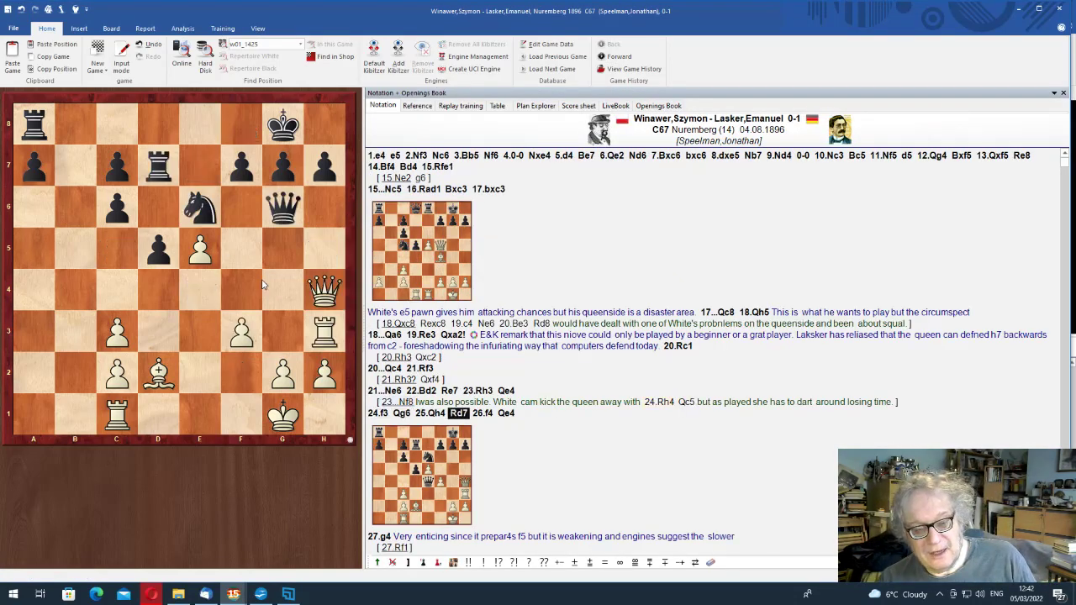
key(Right)
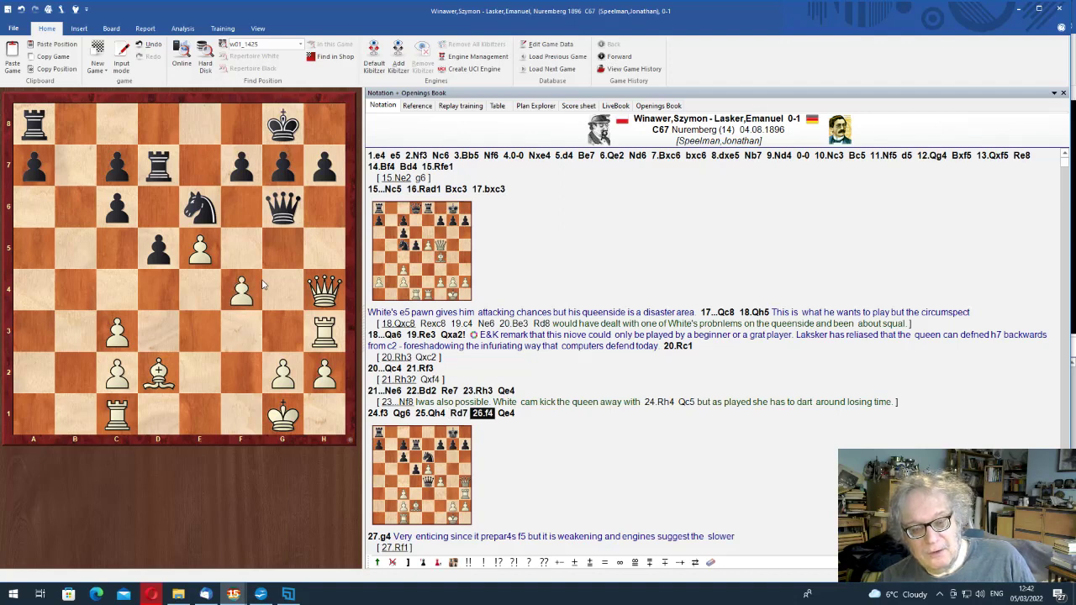
key(Right)
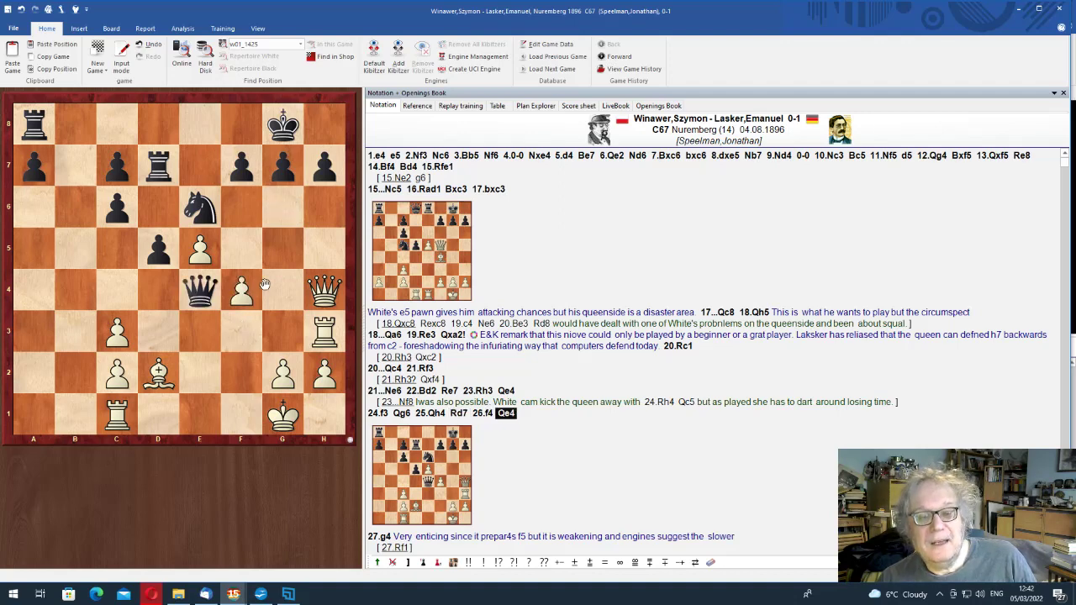
Look ahead at 27.g4 Nf8 and go back to the position after 26...Qe4
key(Right)
key(Return)
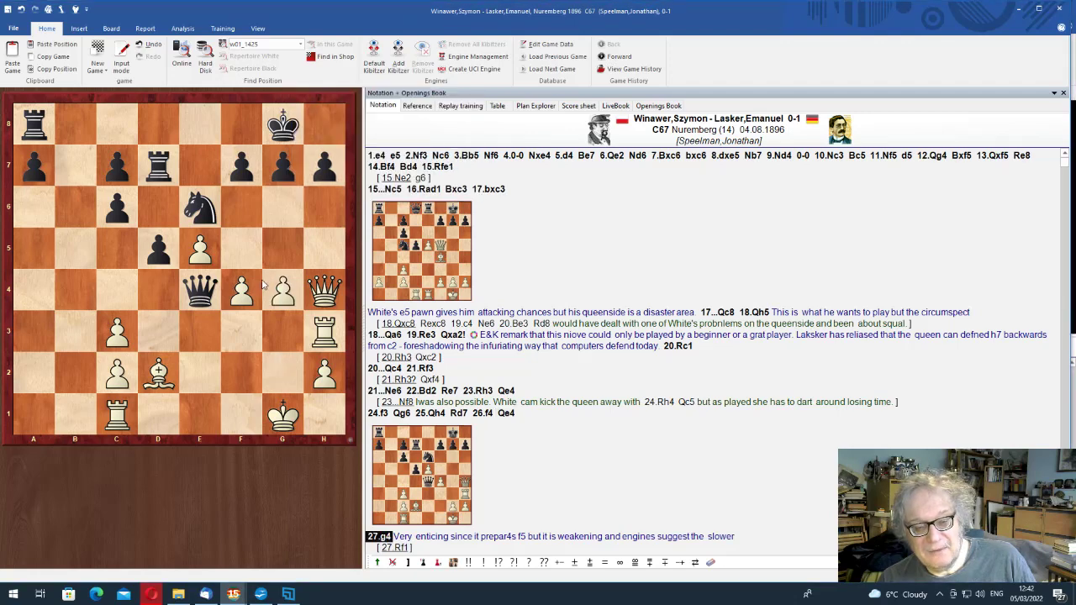
key(Right)
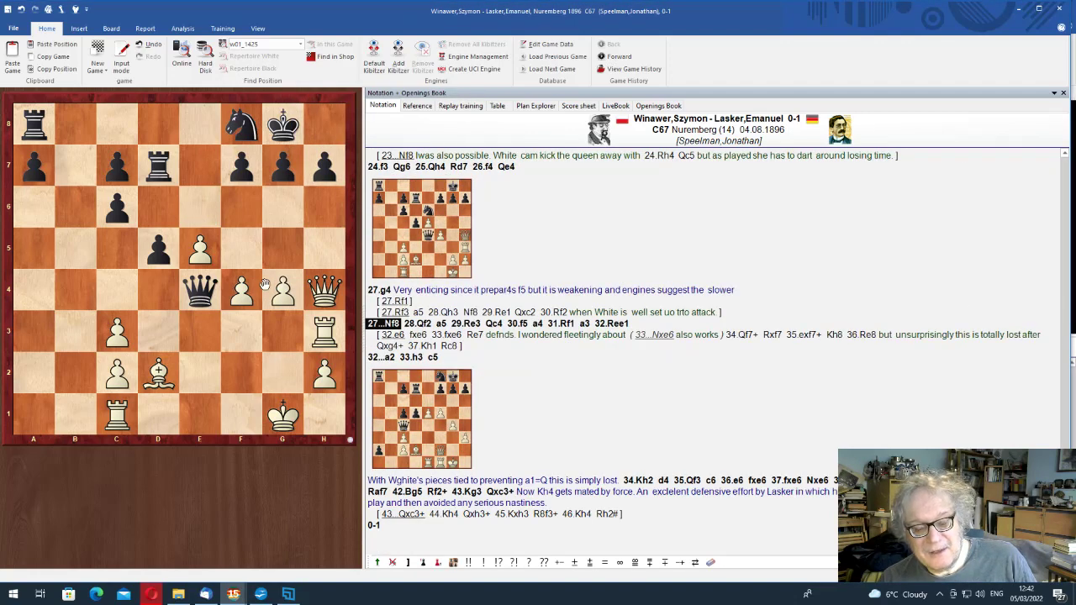
key(Left)
key(Left)
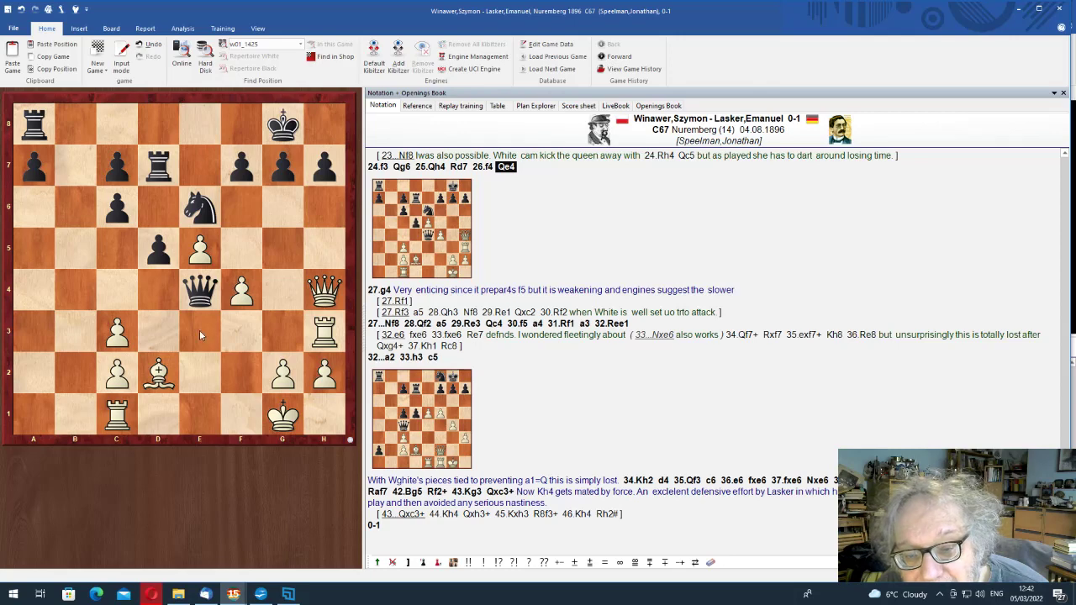
Correct the misspelled word in the comment after 27.g4 to "prepares" and save the game
click(382, 294)
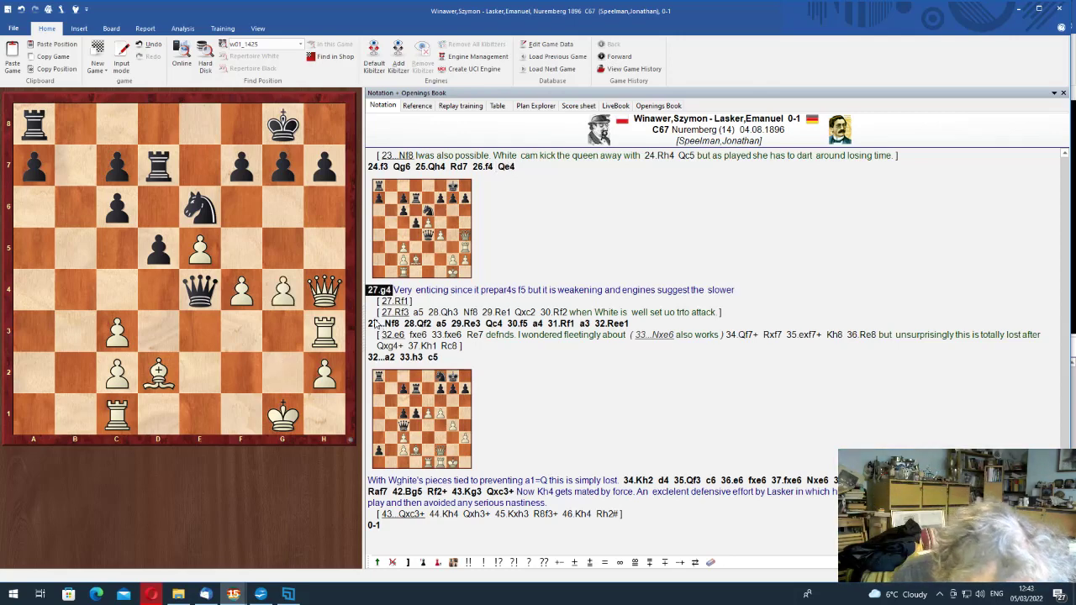
key(ctrl+a)
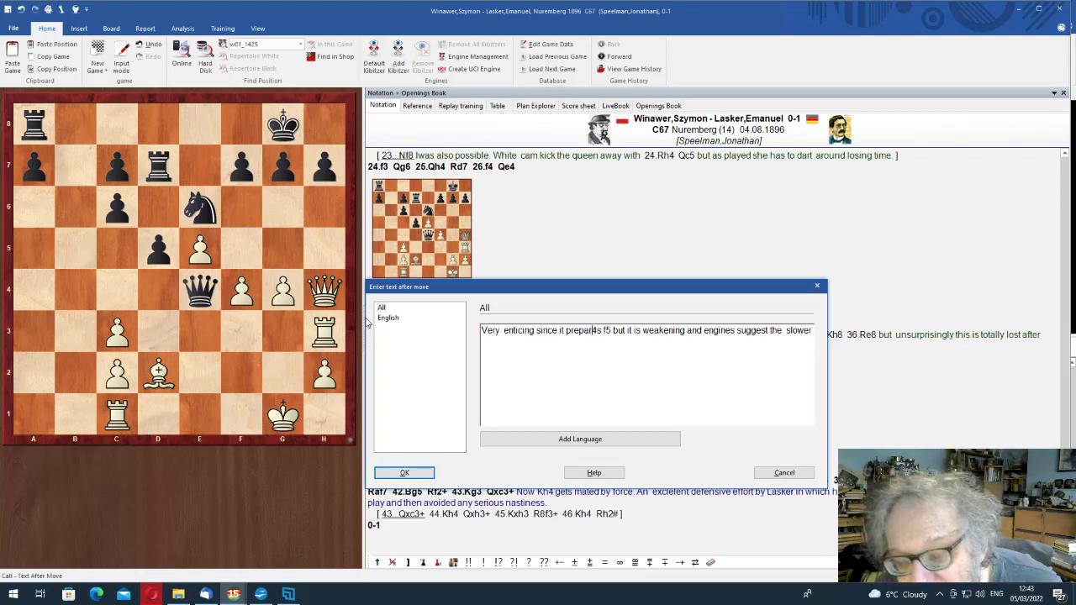
key(Delete)
text(e)
key(Return)
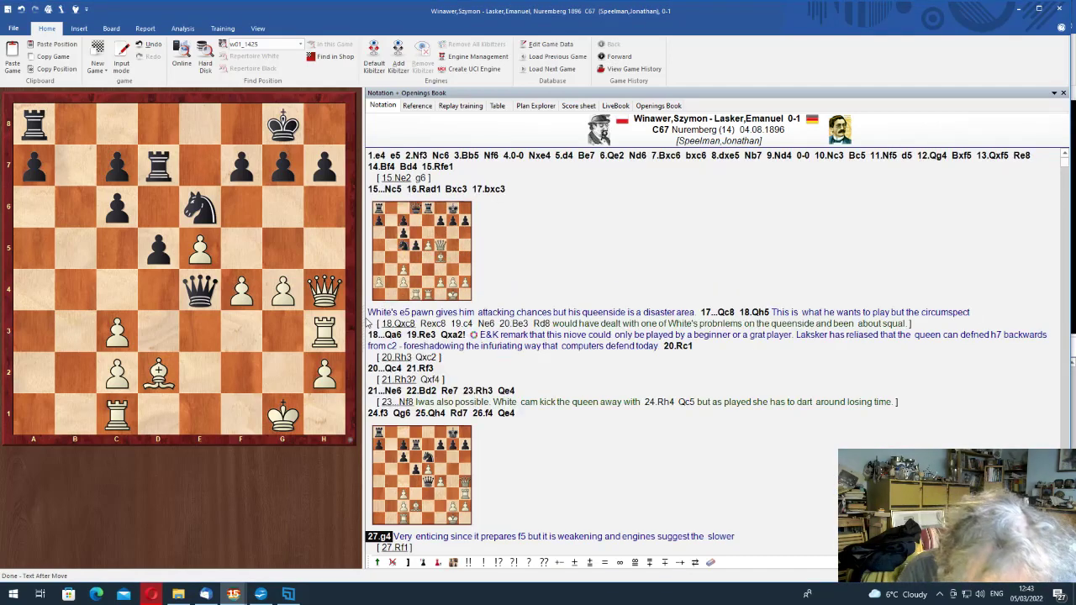
key(ctrl+s)
key(Return)
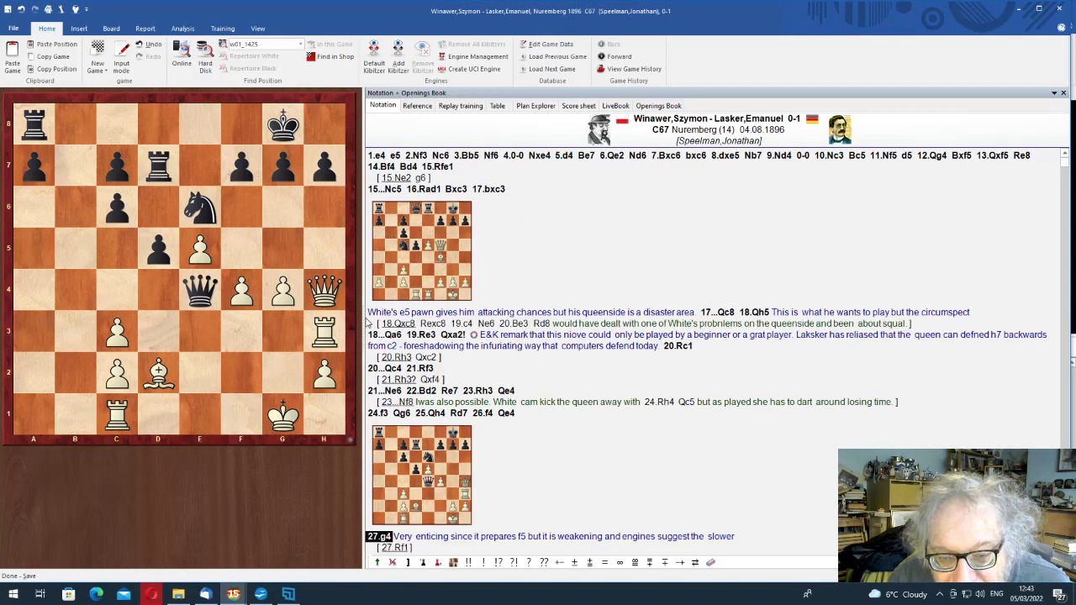
Play through the side variation 27.Rf3 a5 28.Qh3 Nf8 29.Re1 Qxc2 30.Rf2
key(Down)
key(Down)
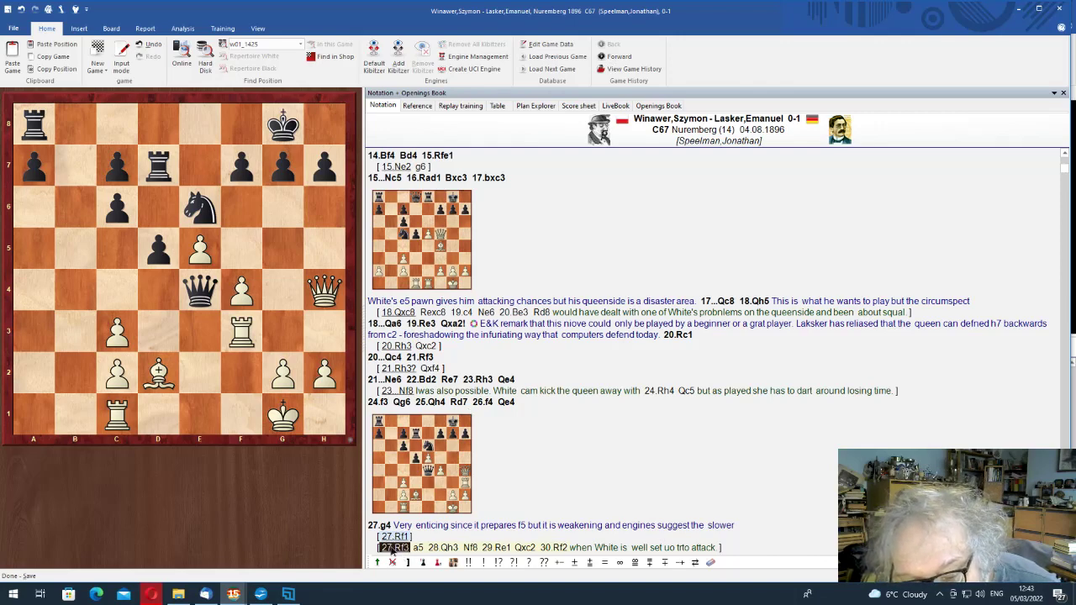
key(Right)
key(Right)
key(Right)
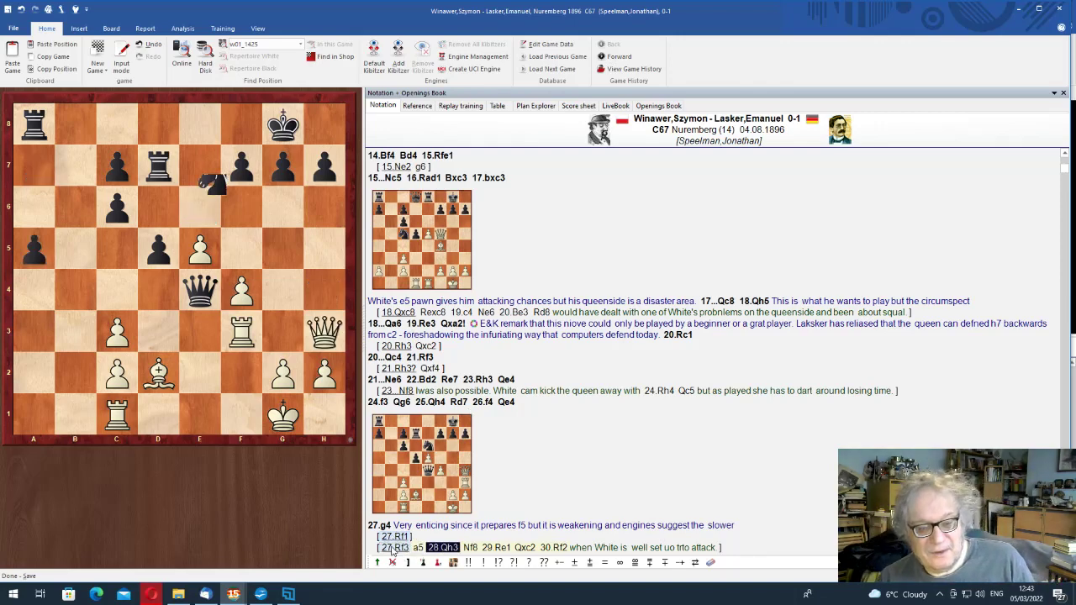
key(Right)
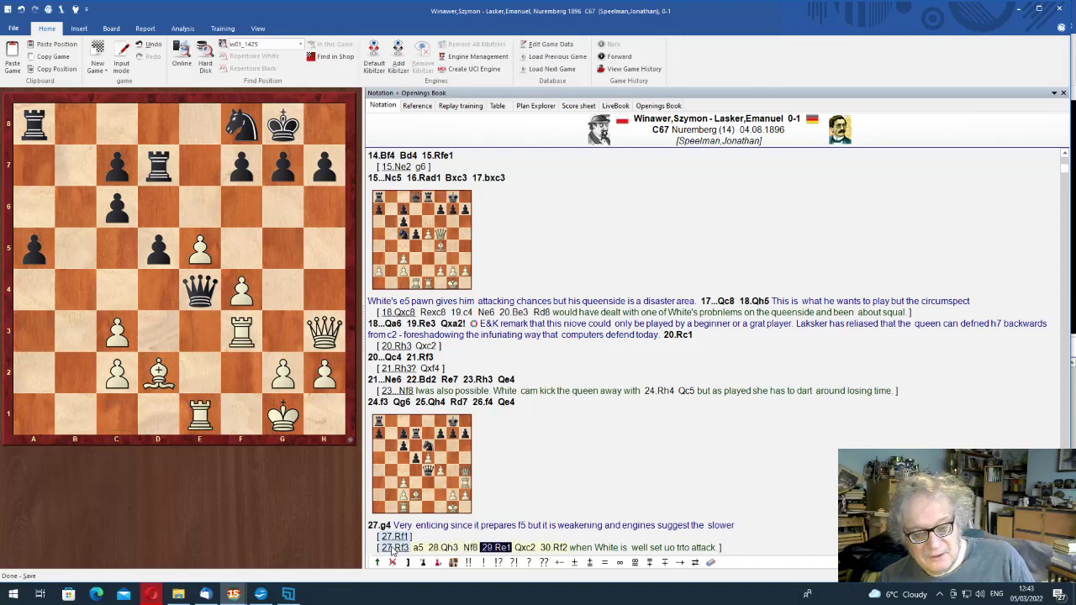
key(Right)
key(Right)
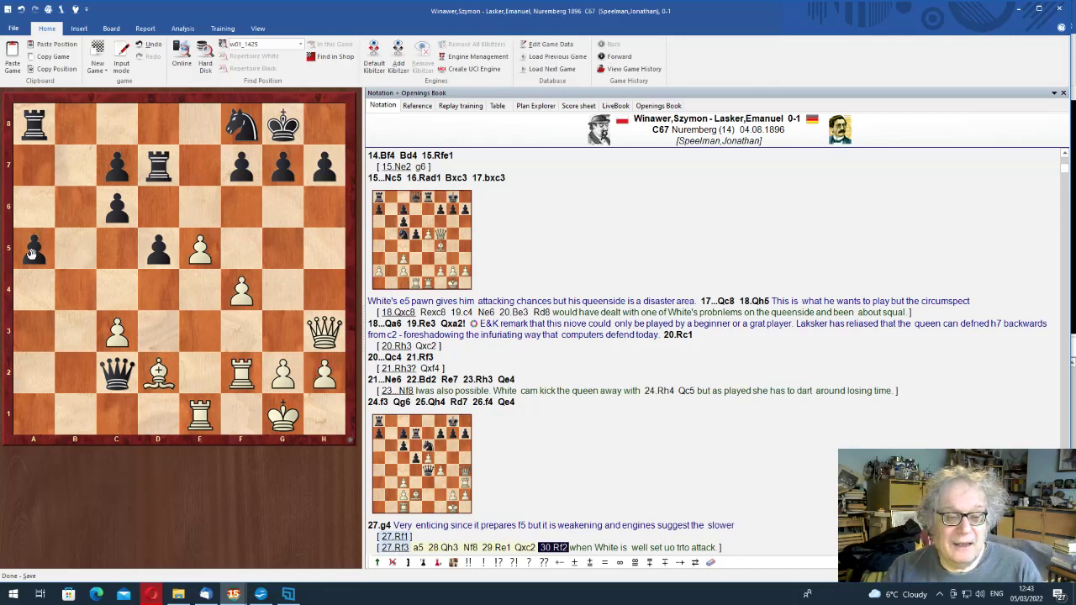
Extend the 27.Rf3 side variation after 30.Rf2 with 30...a4 31.f5 a3 32.Bh6 Qa4 33.Bxg7
drag(34, 248, 34, 290)
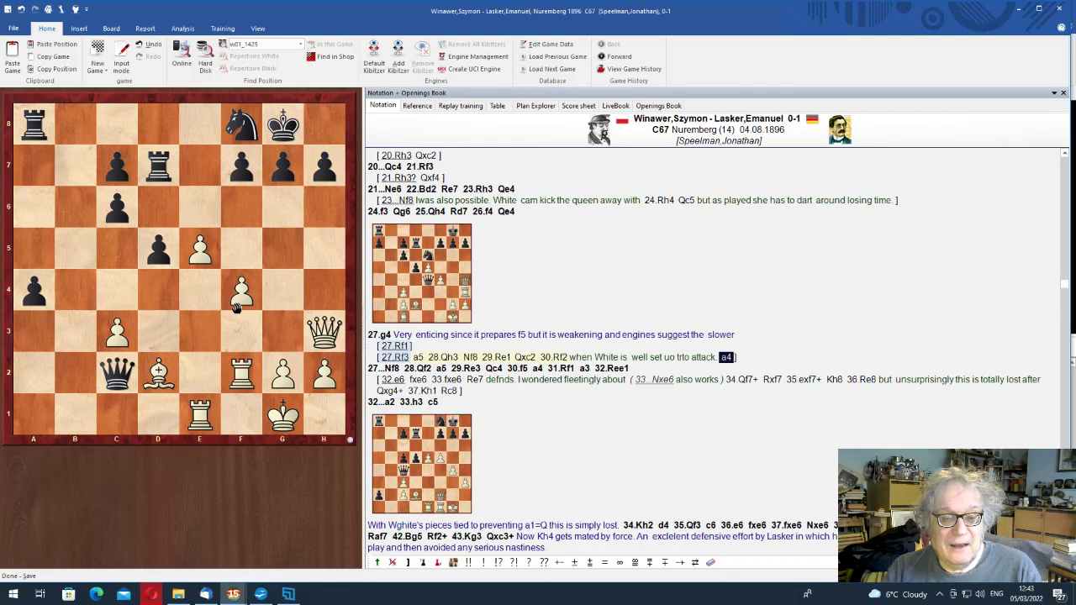
drag(237, 308, 239, 254)
drag(36, 296, 34, 333)
drag(143, 374, 324, 206)
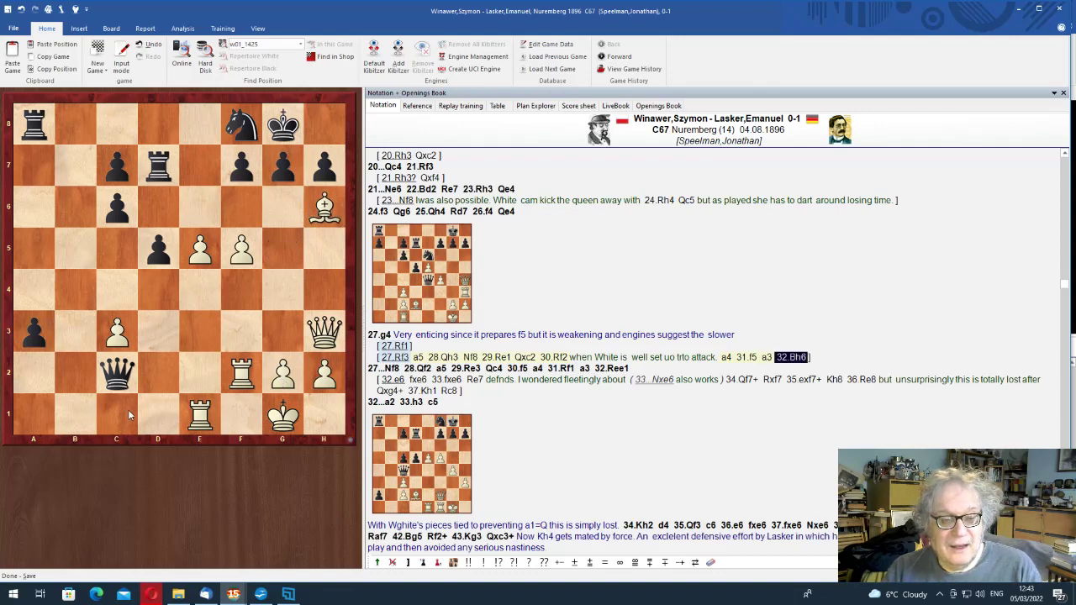
drag(118, 379, 34, 290)
drag(324, 210, 285, 168)
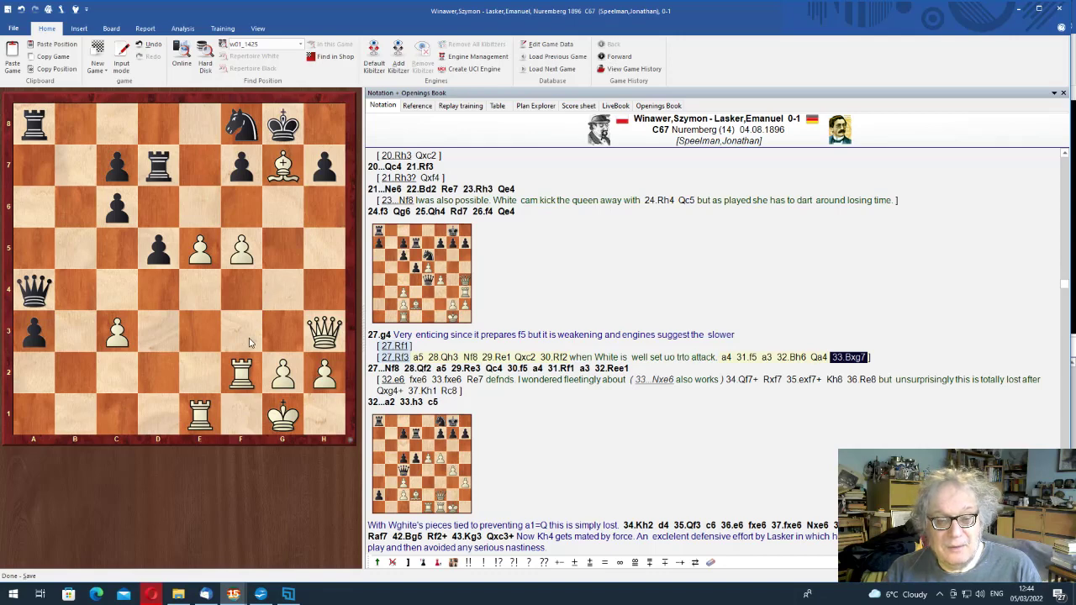
Start the default engine kibitzer, check 33.Bxg7 by adding the reply 33...Kxg7, and go back to the position after 32...Qa4
key(Left)
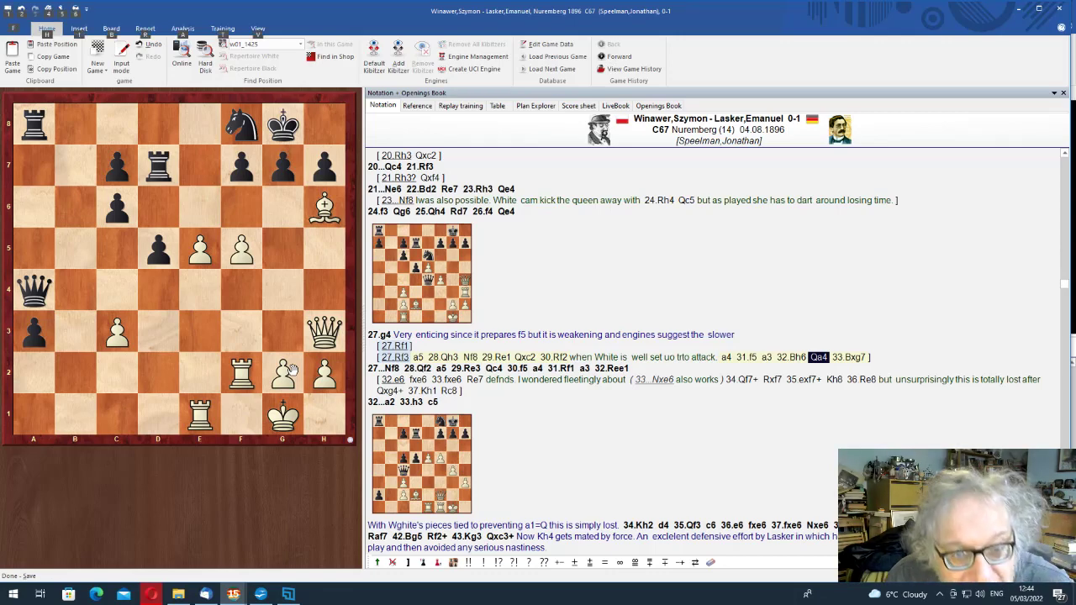
key(alt+F2)
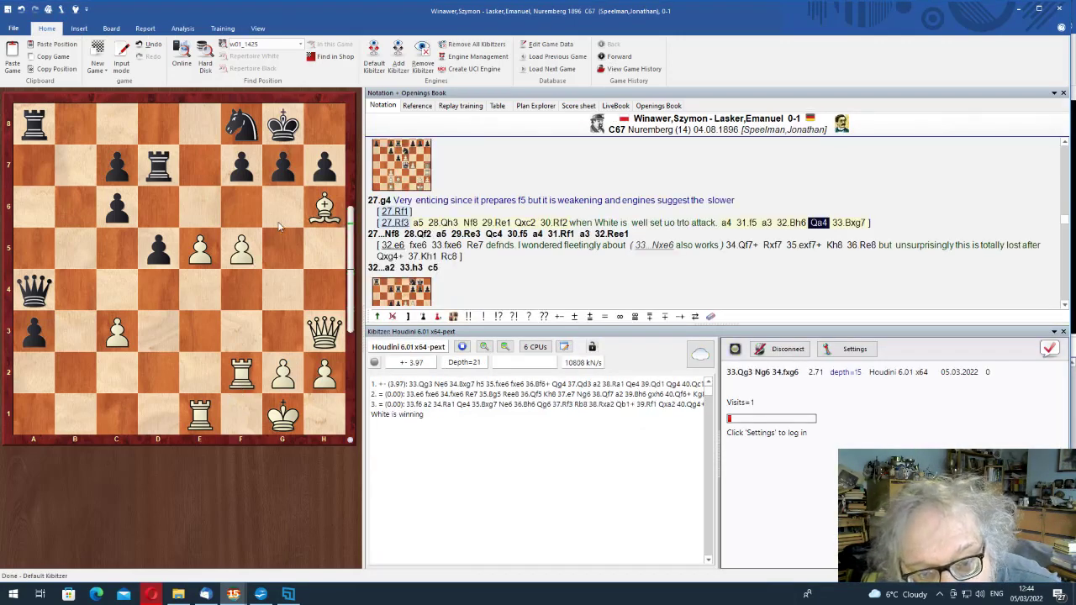
drag(323, 206, 283, 168)
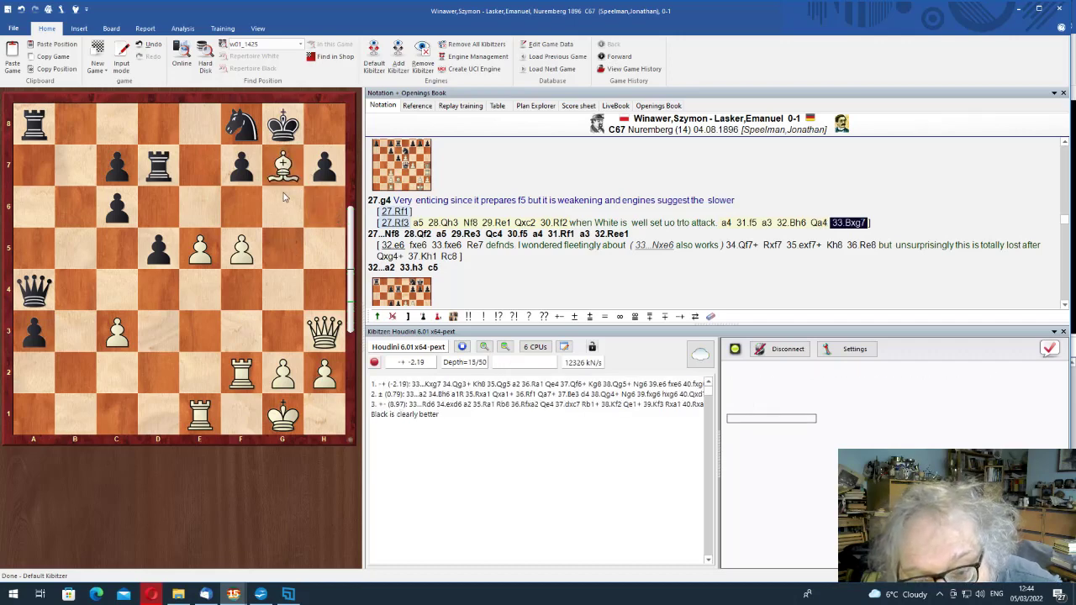
drag(283, 125, 284, 166)
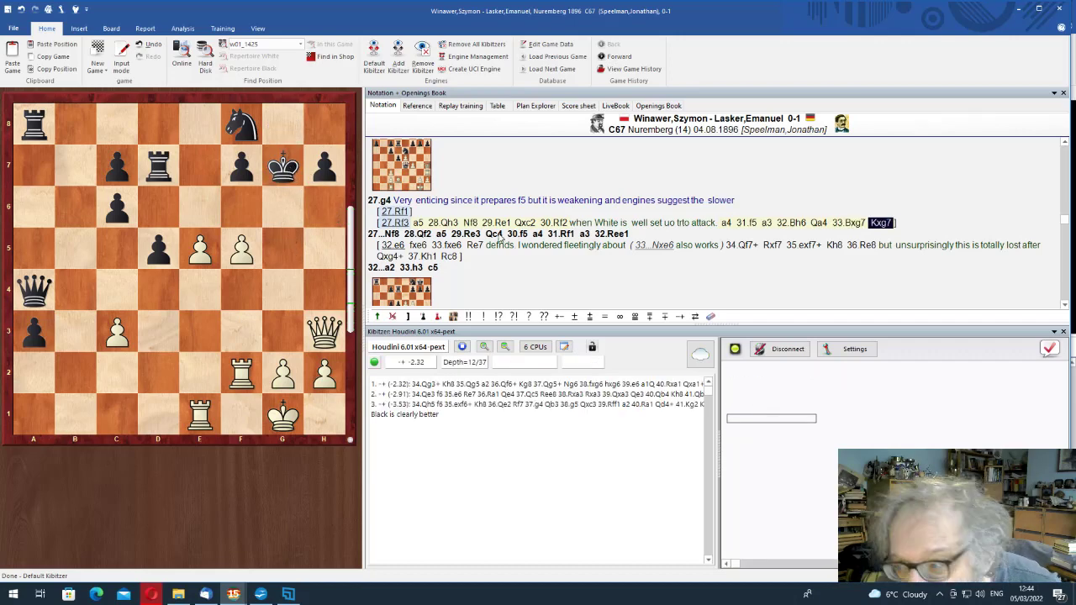
key(Left)
key(Left)
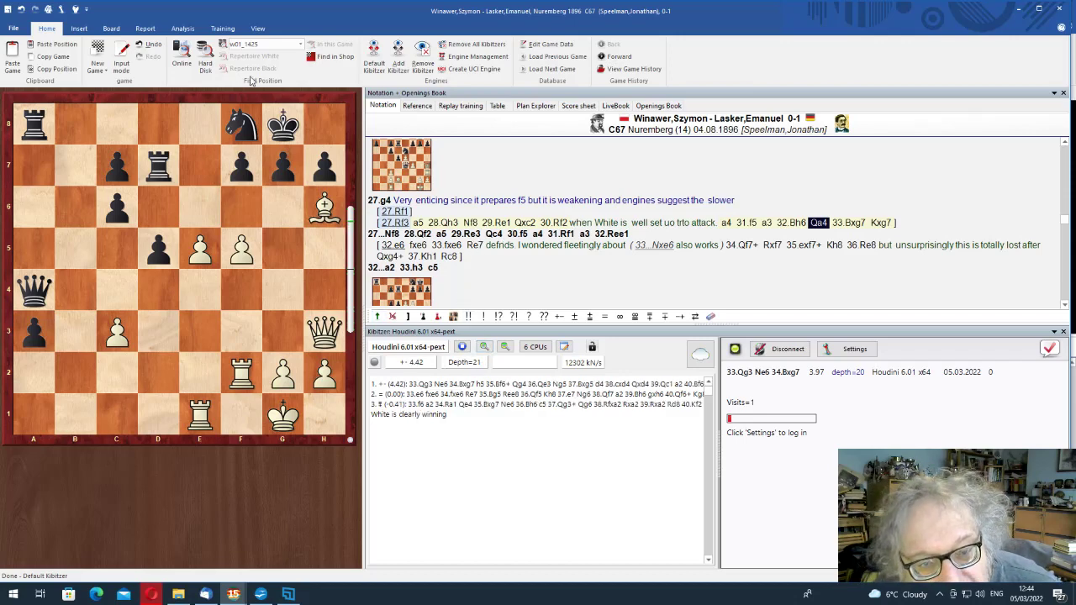
Add the alternative 33.Qg3 Ne6 34.Bxg7, mark the last move with an exclamation mark, and save the game
drag(325, 330, 284, 330)
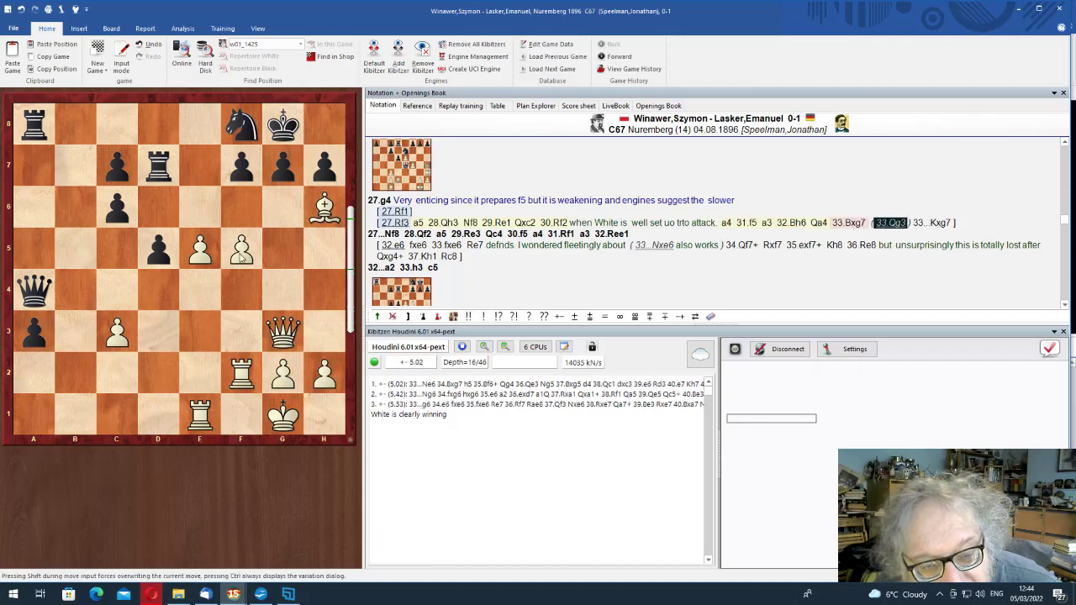
drag(244, 126, 199, 206)
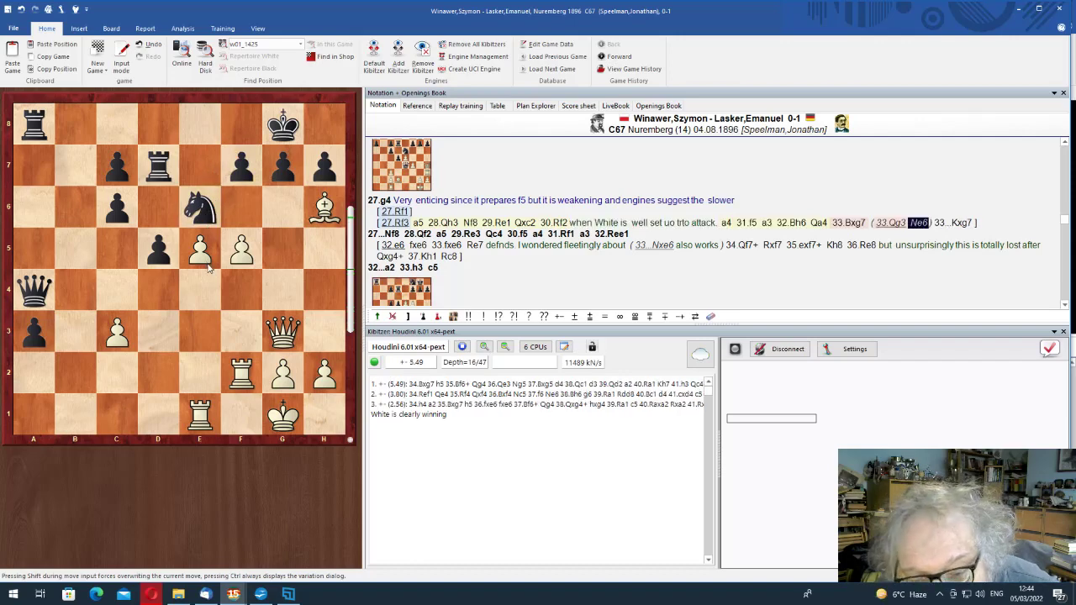
drag(324, 206, 283, 164)
key(ctrl+1)
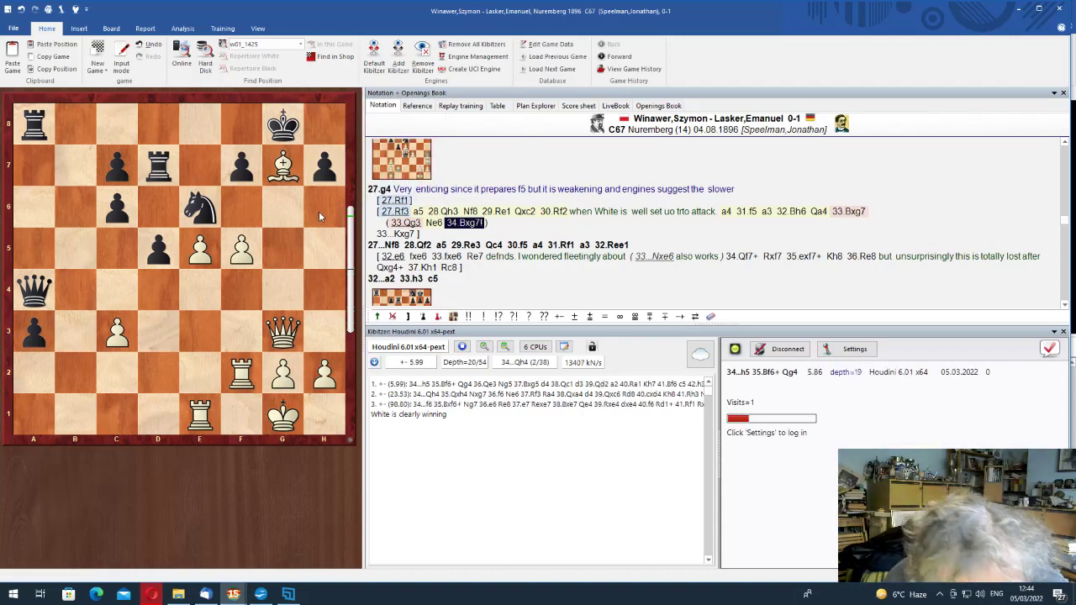
key(ctrl+s)
key(Return)
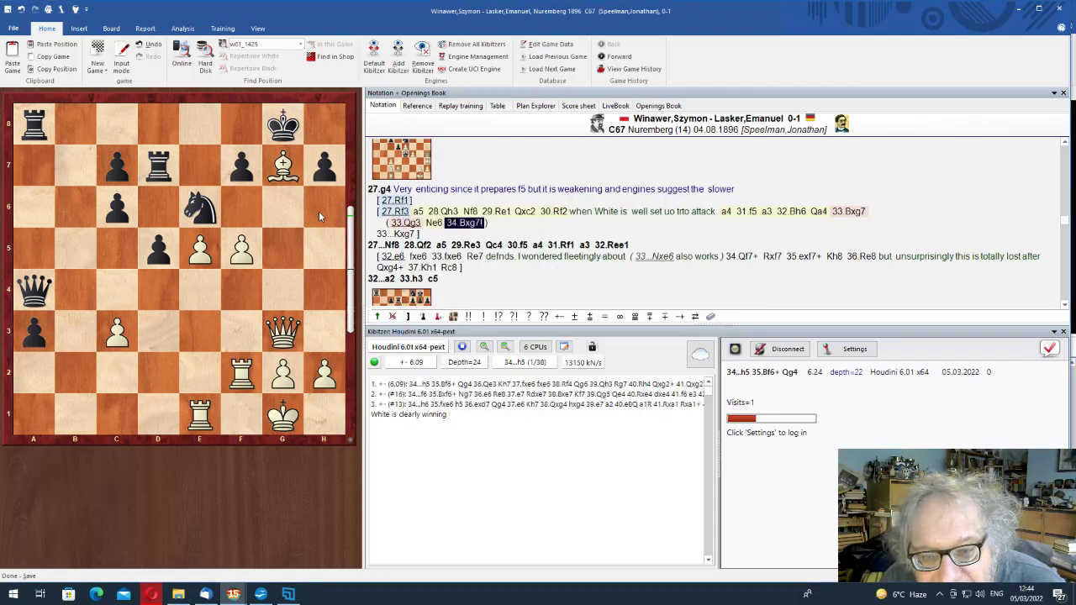
Go back to 30.Rf2 in the side variation and add "eg if" to the end of its comment
key(Left)
key(Left)
key(Left)
key(Left)
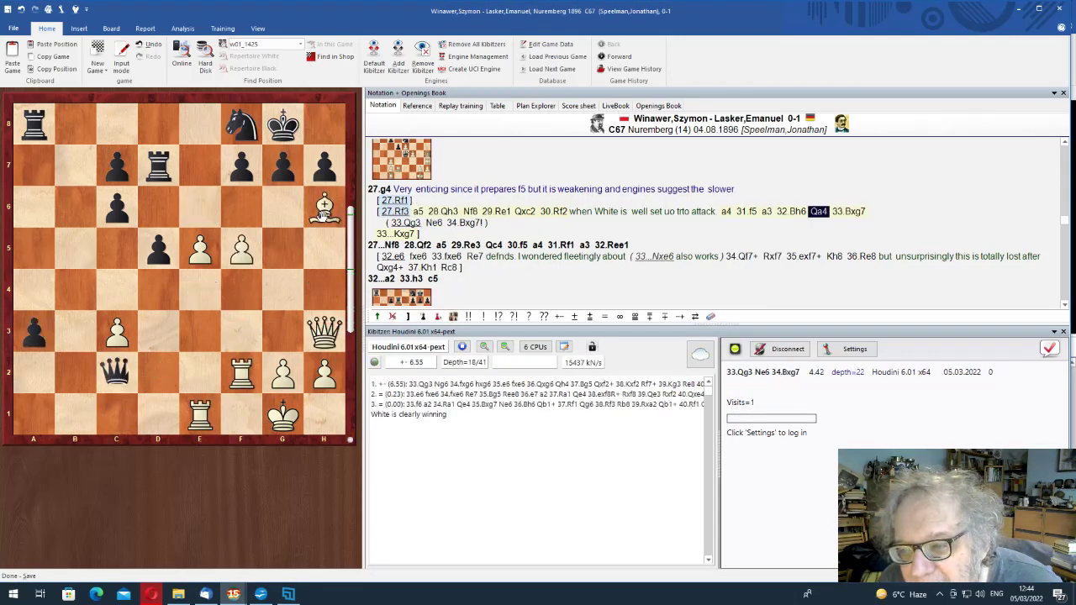
key(Left)
key(Left)
key(Left)
key(Left)
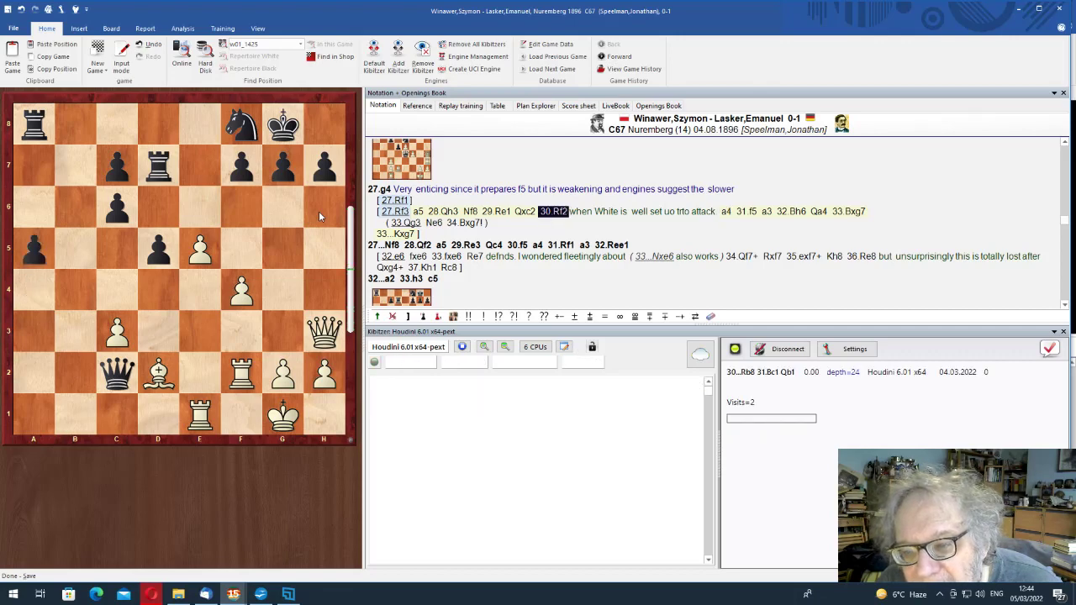
key(ctrl+a)
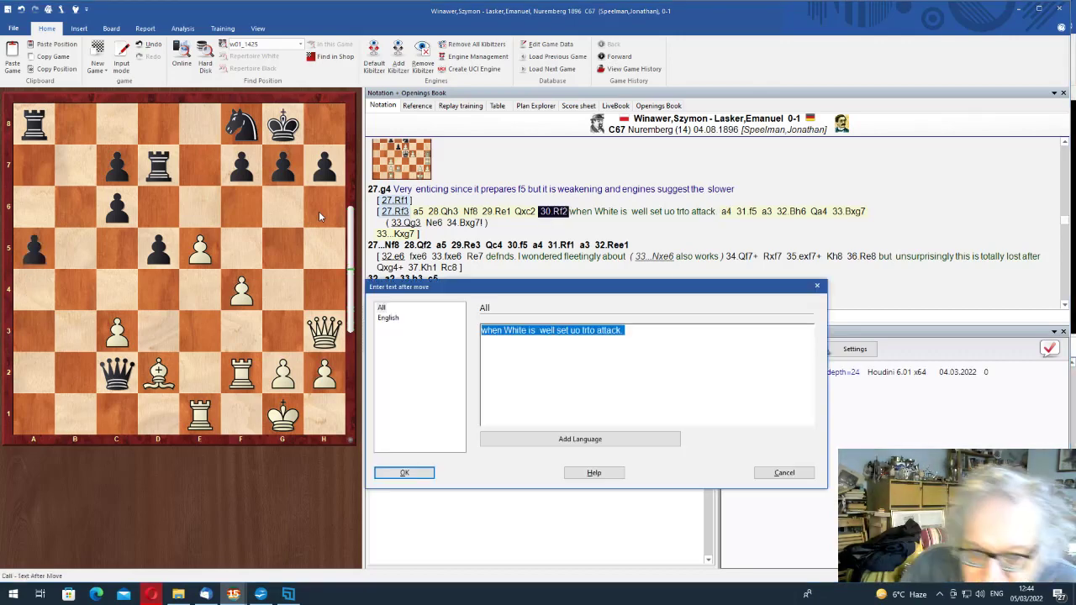
key(End)
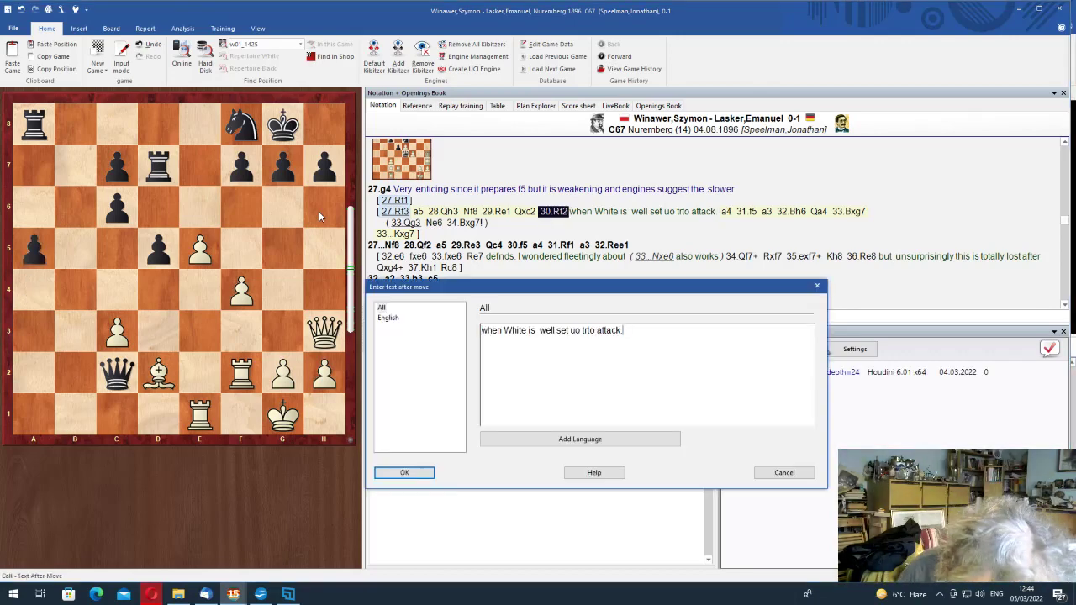
text(eg if)
key(Return)
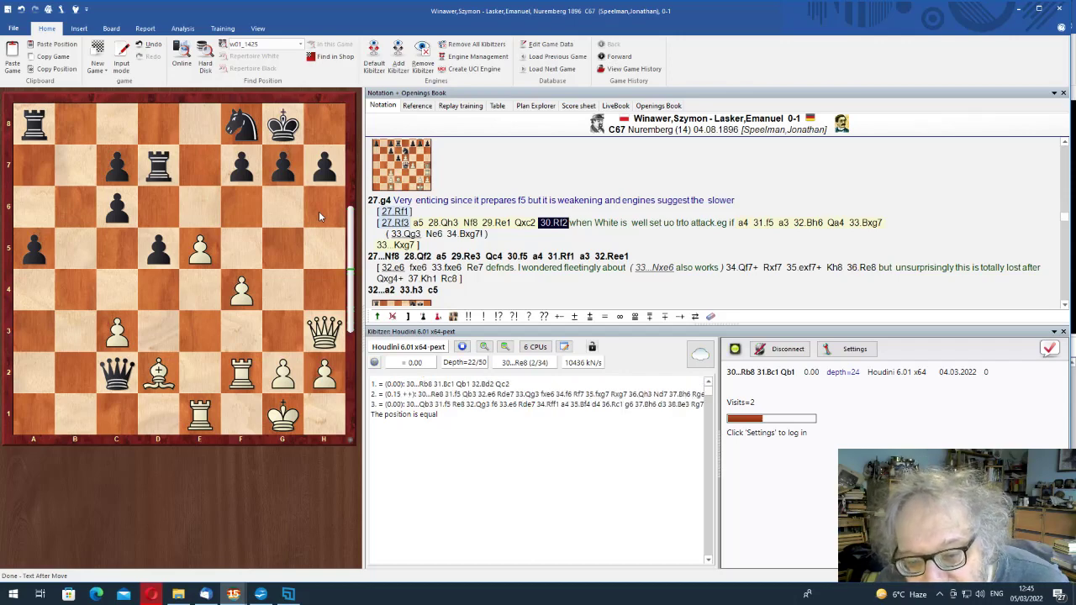
Step forward to 31...a3 in the side variation and mark the move as a mistake (?)
key(Right)
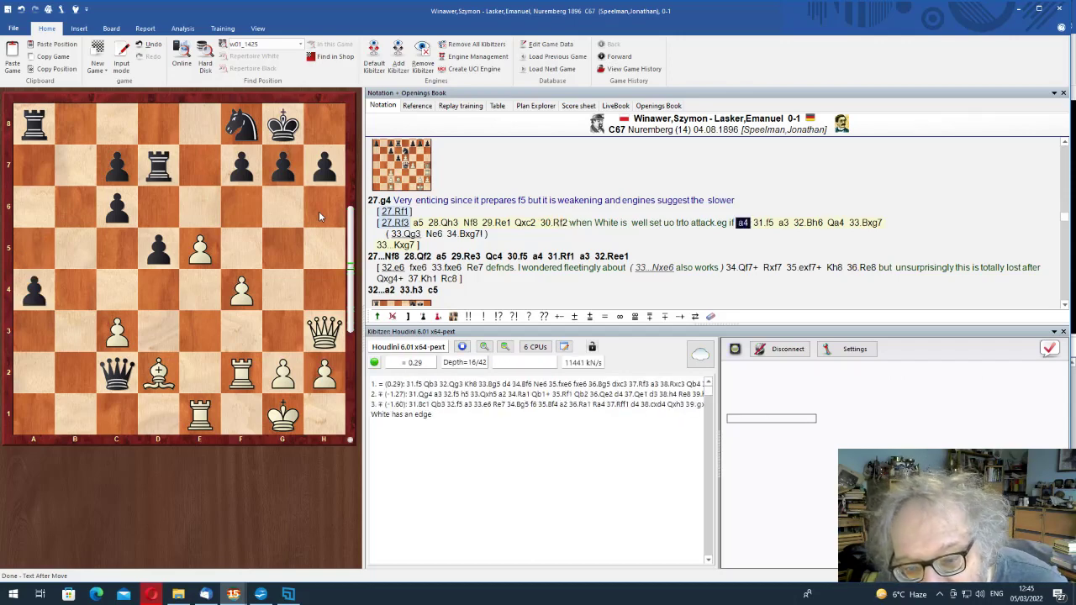
key(Right)
key(Right)
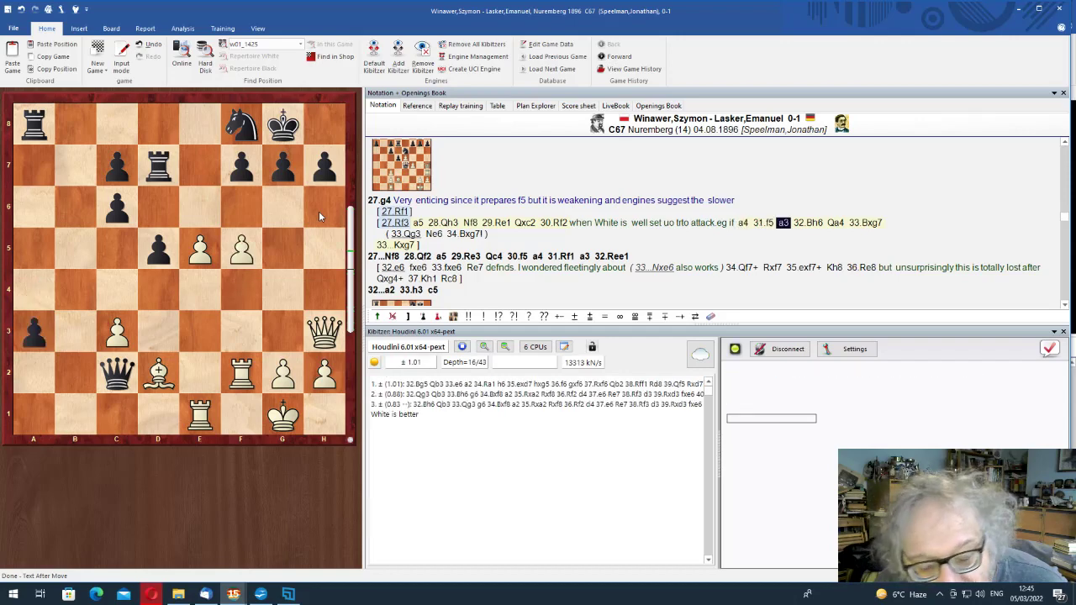
key(shift+1)
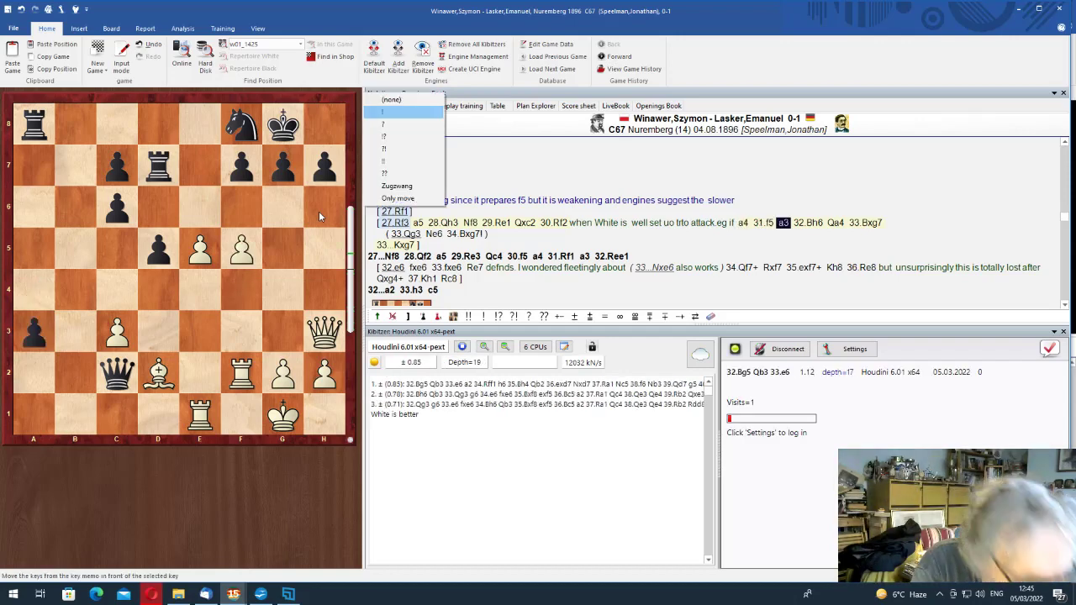
key(Down)
key(Return)
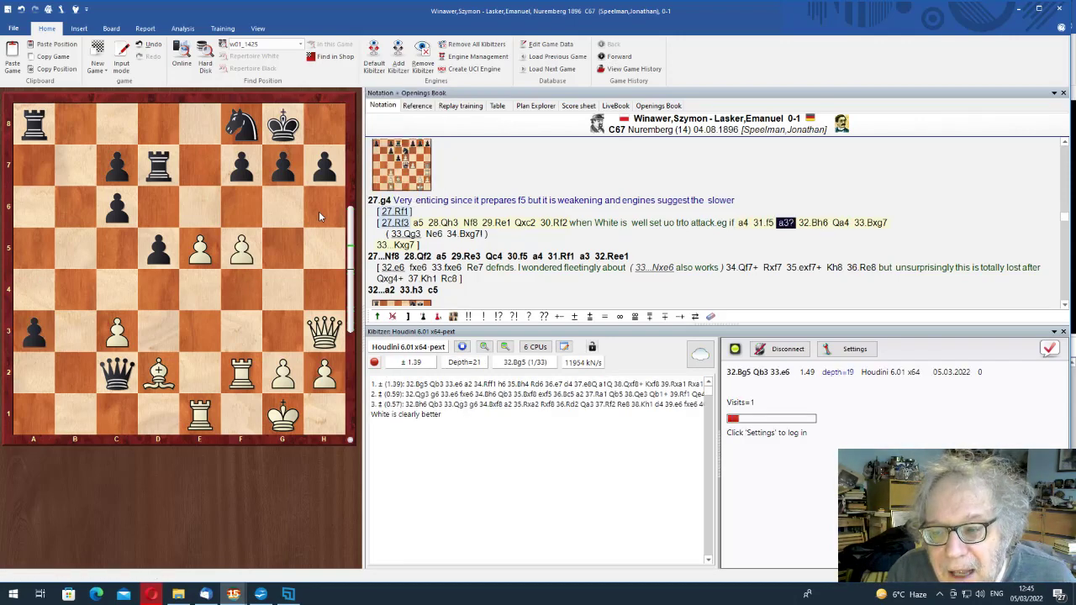
Leave the 27.Rf3 side variation and return to the main line at 27...Nf8
key(Left)
key(Left)
key(Left)
key(Left)
key(Left)
key(Left)
key(Left)
key(Left)
key(Left)
key(Right)
key(Right)
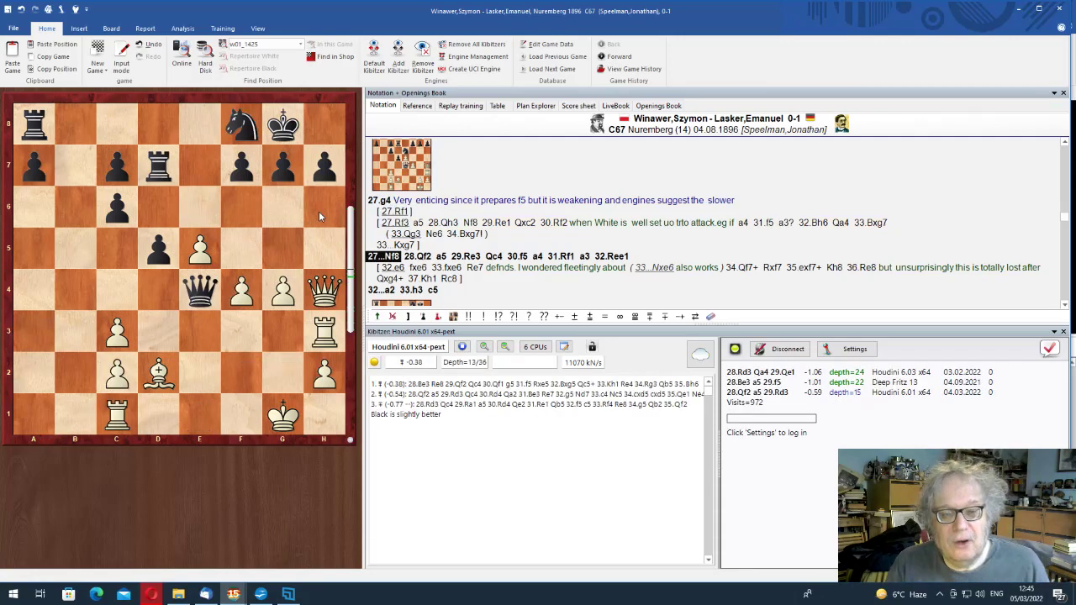
Replay the main line from 28.Qf2 to 32.Ree1
key(Right)
key(Right)
key(Right)
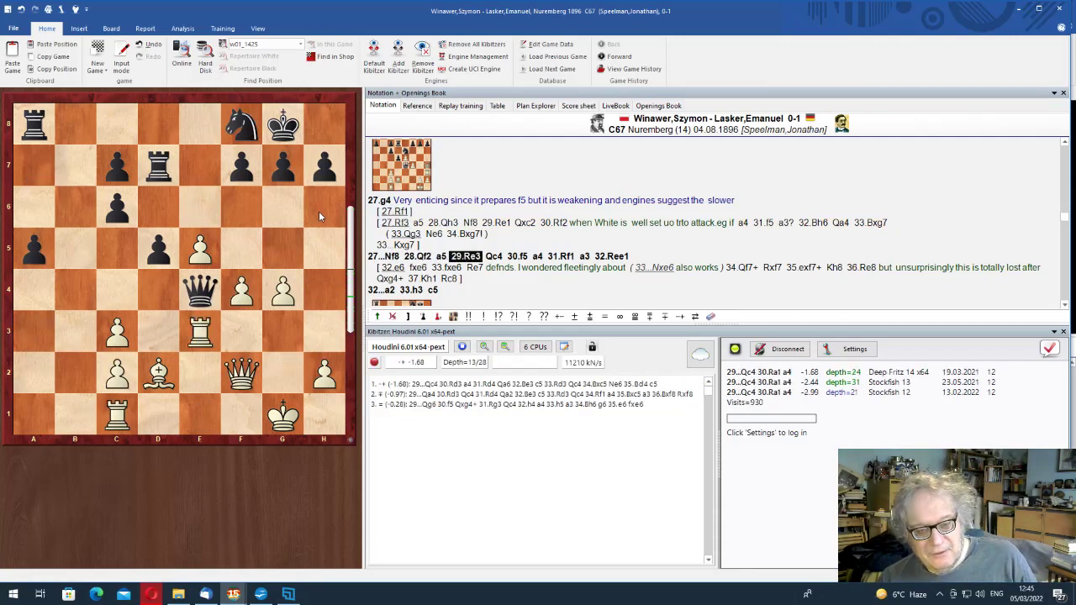
key(Right)
key(Right)
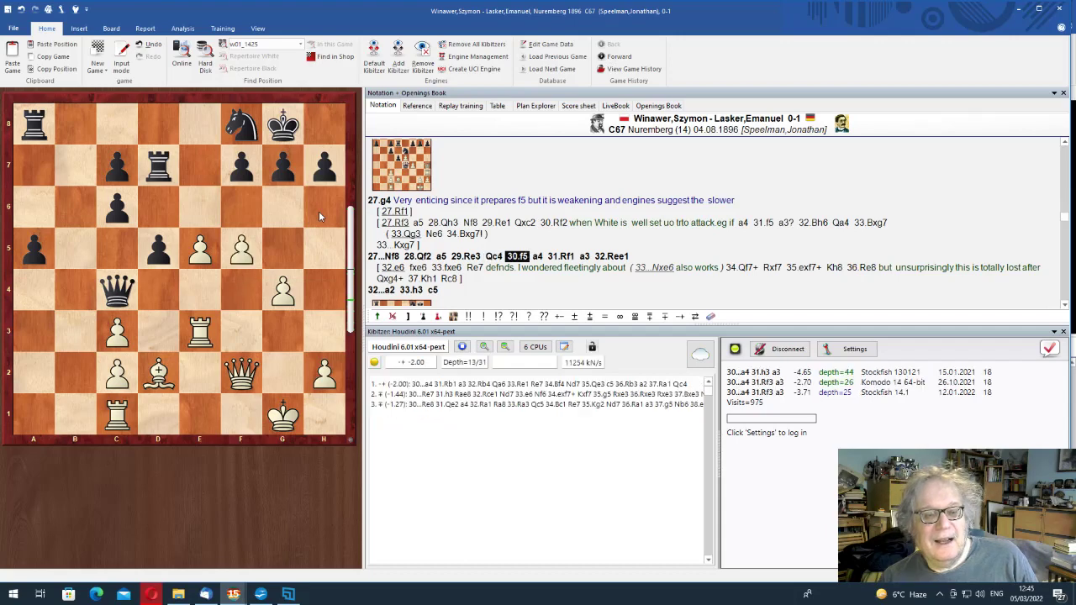
key(Right)
key(Right)
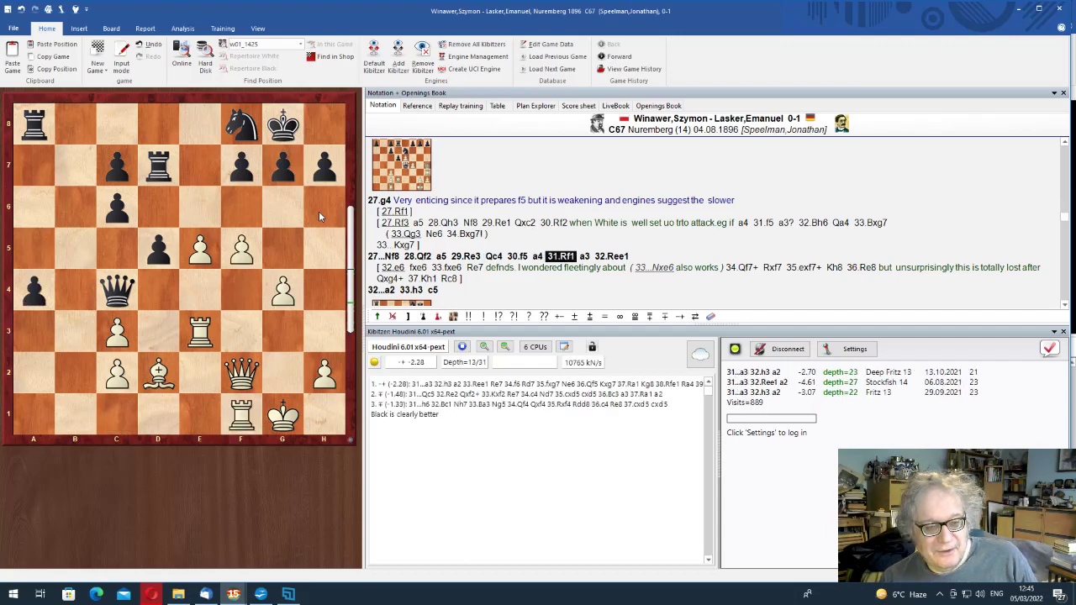
key(Right)
key(Right)
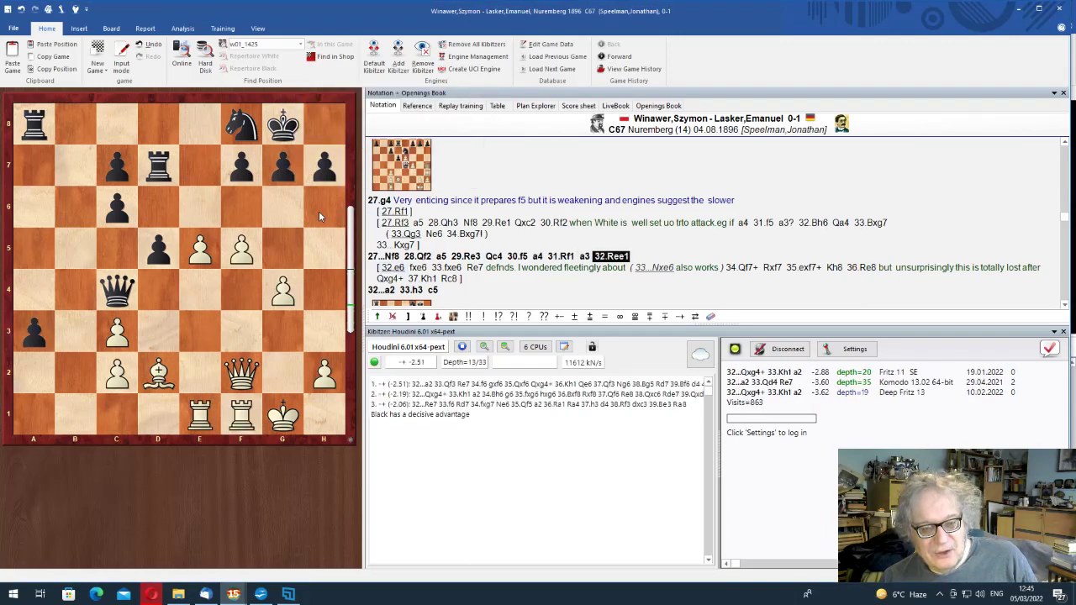
Play through the side variation 32.e6 fxe6 33.fxe6 Re7
key(Left)
key(Right)
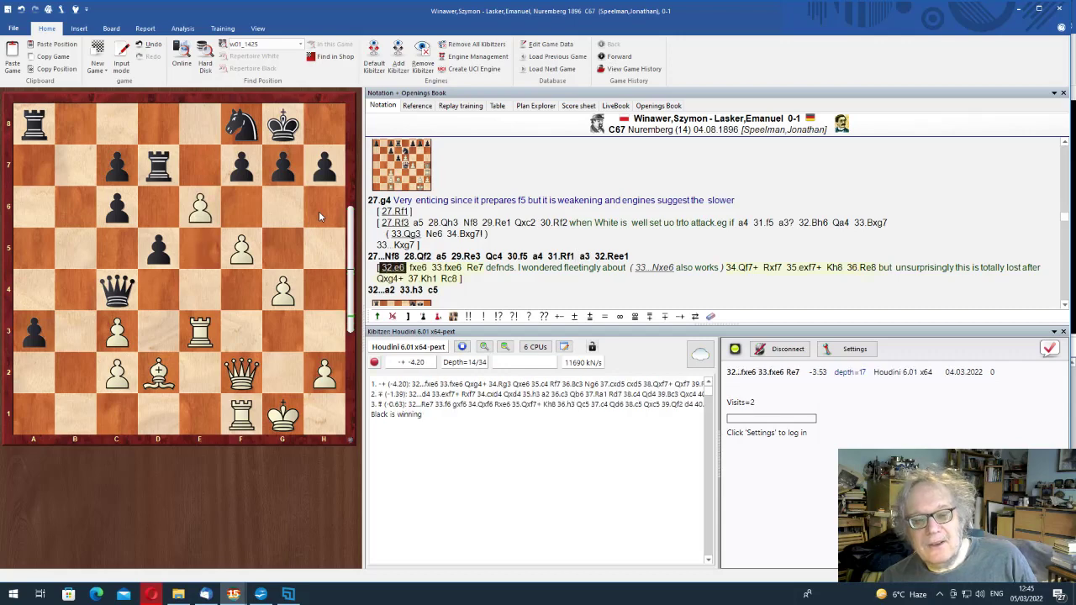
key(Right)
key(Right)
key(Right)
key(Return)
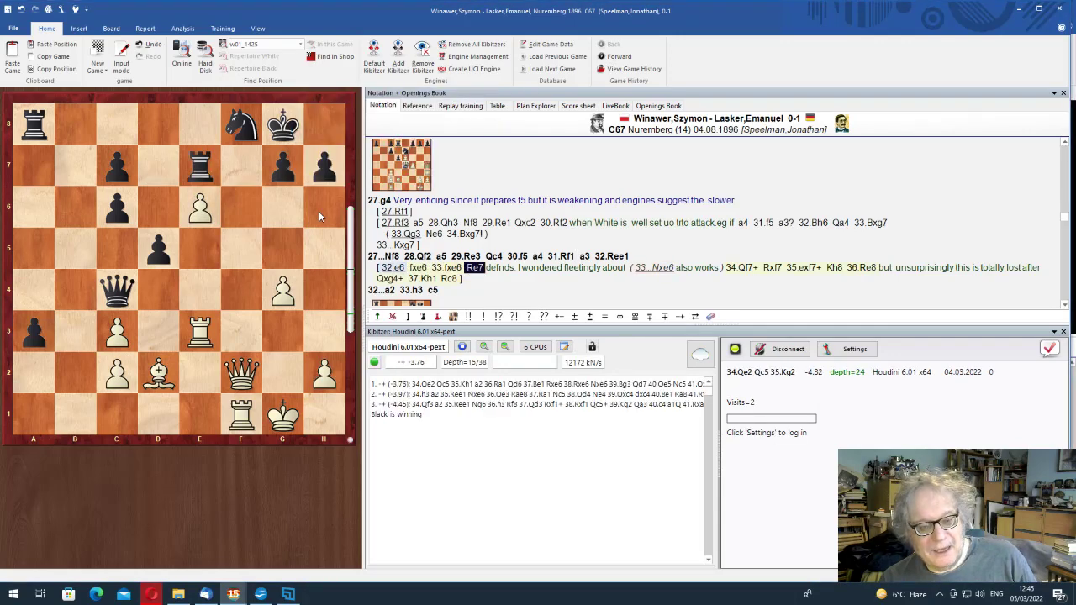
Go back out of the 32.e6 variation and replay the main line from 32.Ree1 to 33...c5
key(Left)
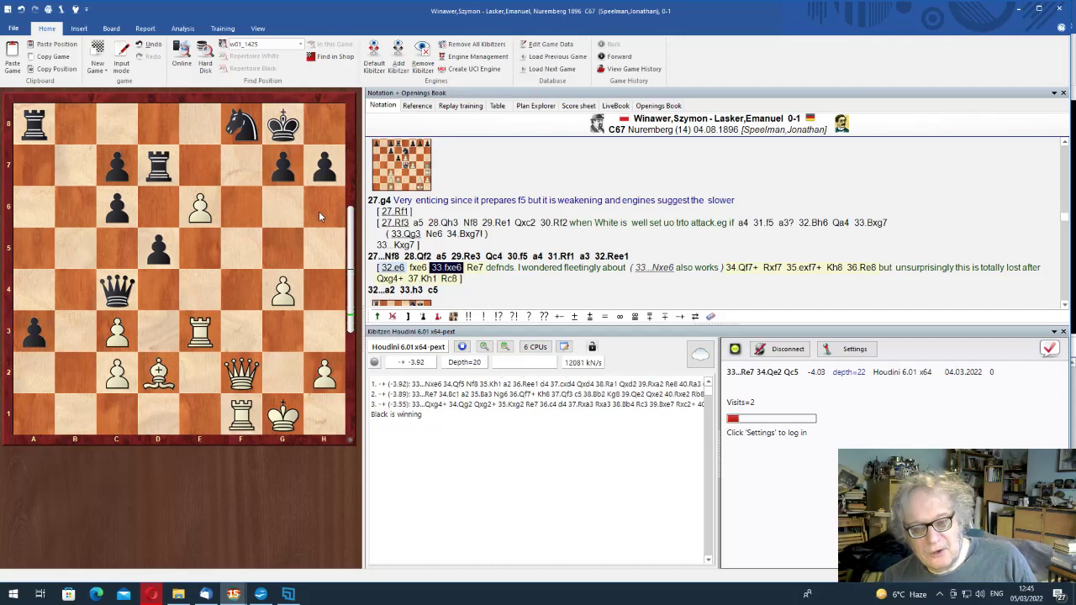
key(Left)
key(Left)
key(Left)
key(Right)
key(Right)
key(Right)
key(Right)
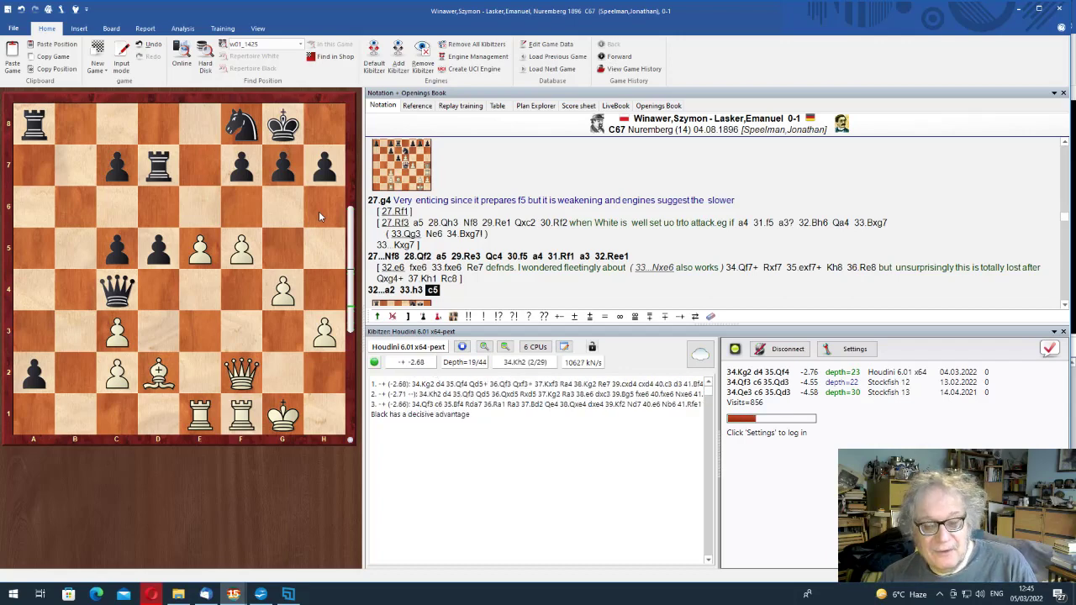
Replay the main line from 34.Kh2 to 37.fxe6
key(Right)
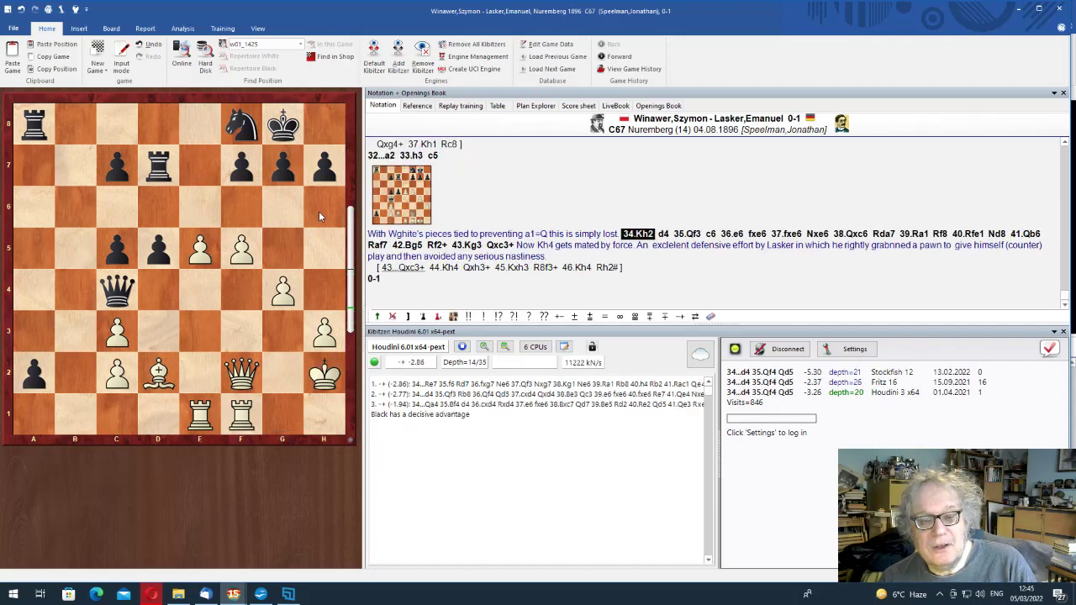
key(Left)
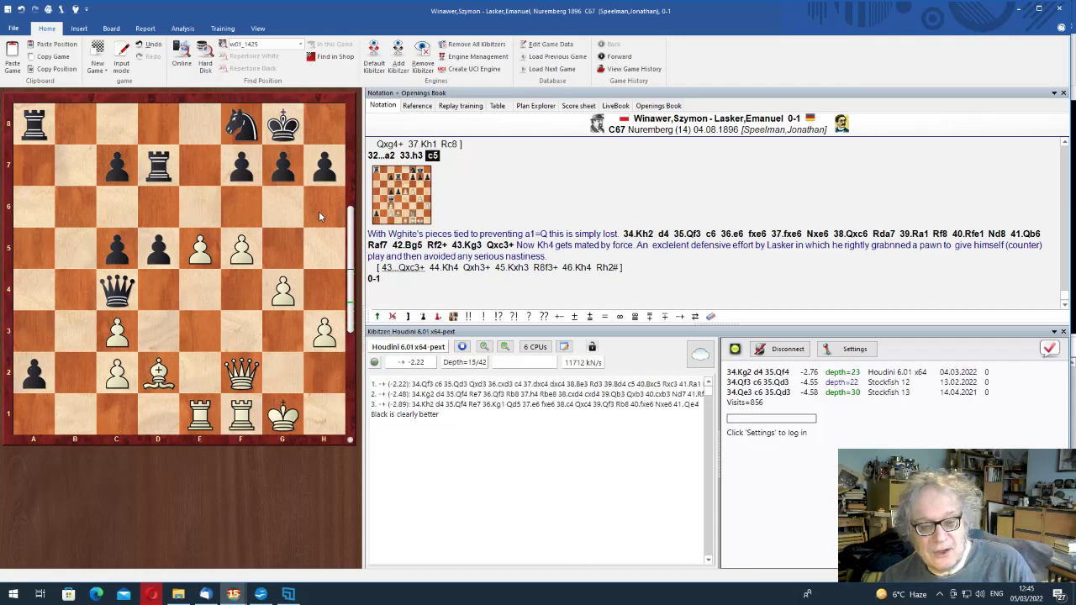
key(Right)
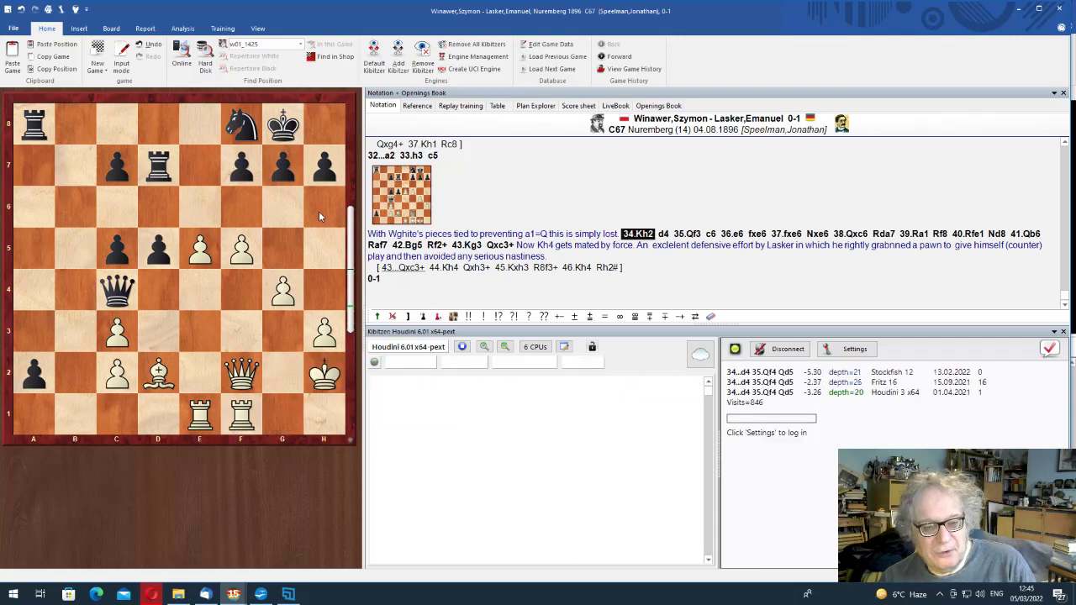
key(Right)
key(Right)
key(Right)
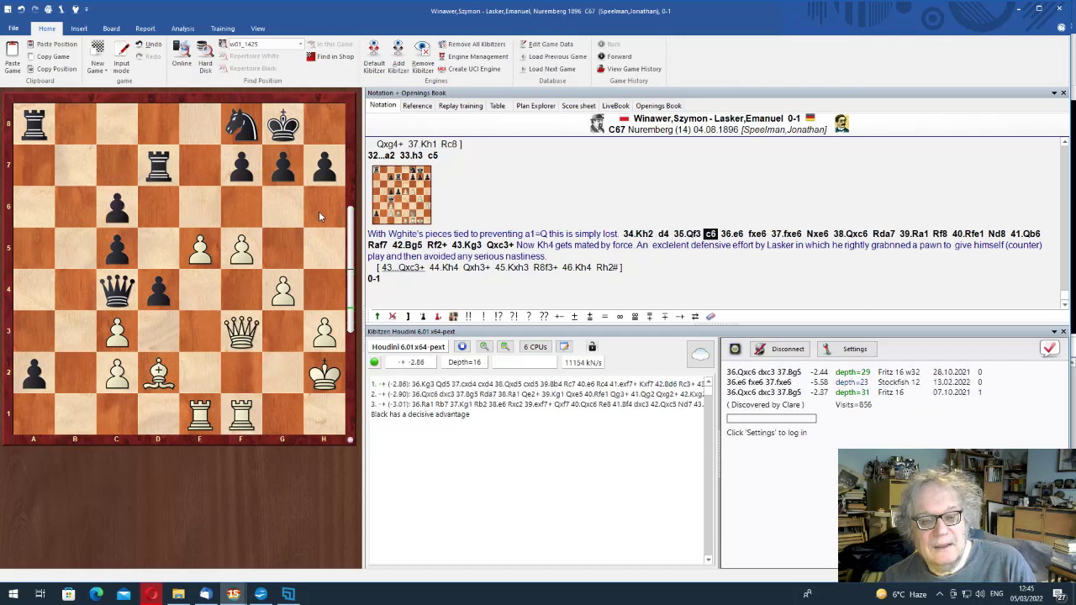
key(Right)
key(Right)
key(Right)
key(Right)
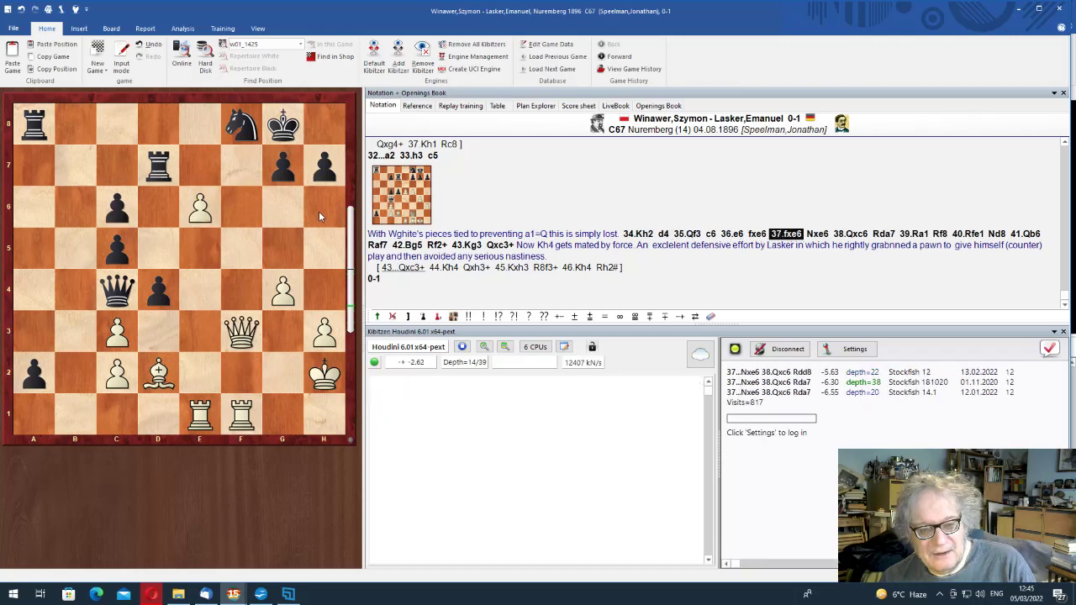
Continue through the main line from 37...Nxe6 to 41...Raf7
key(Right)
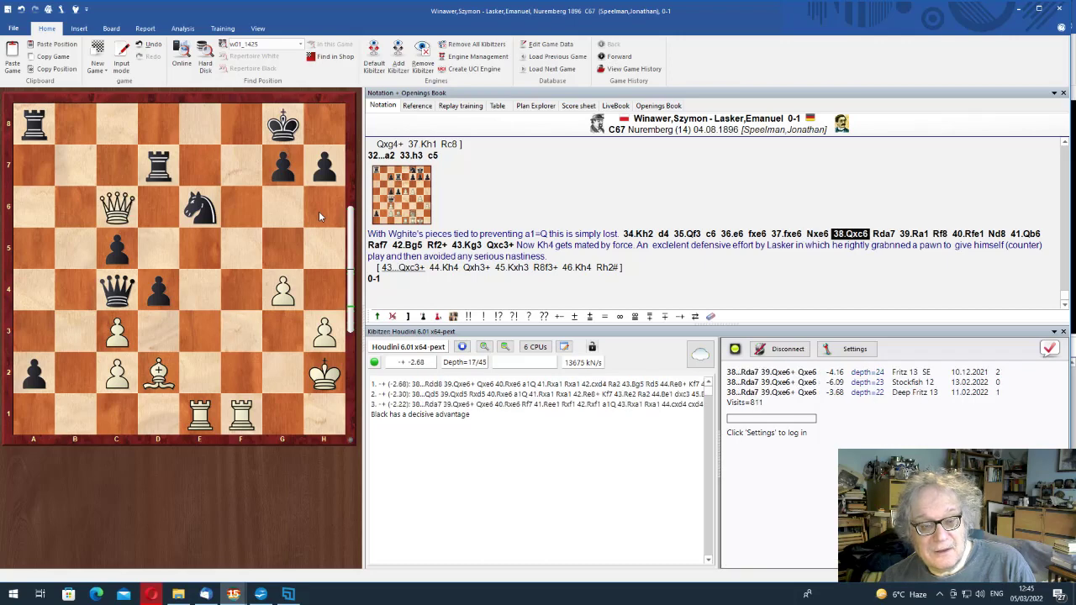
key(Right)
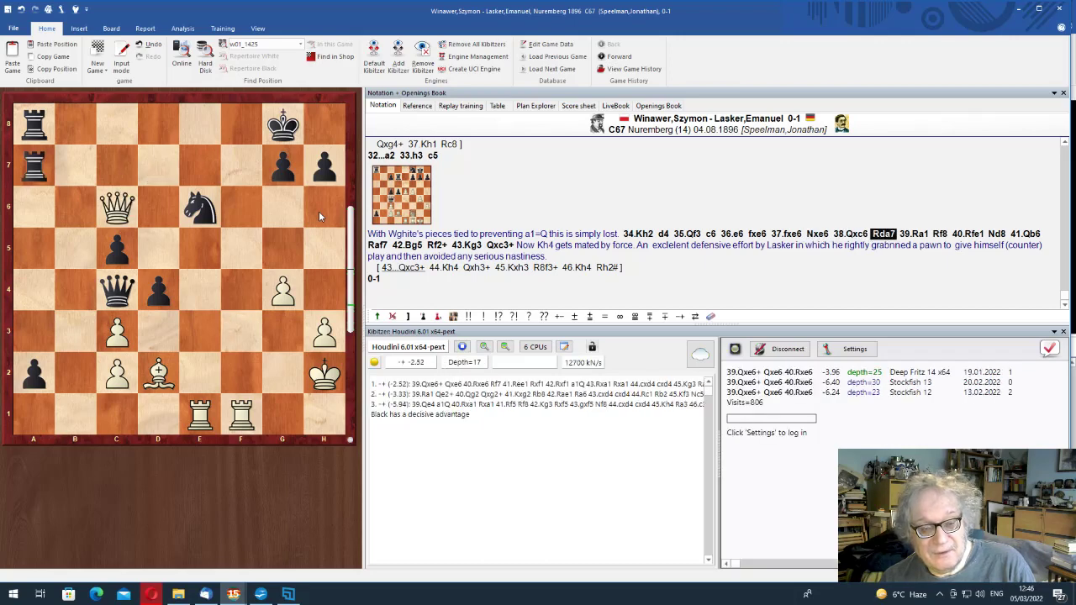
key(Right)
key(Right)
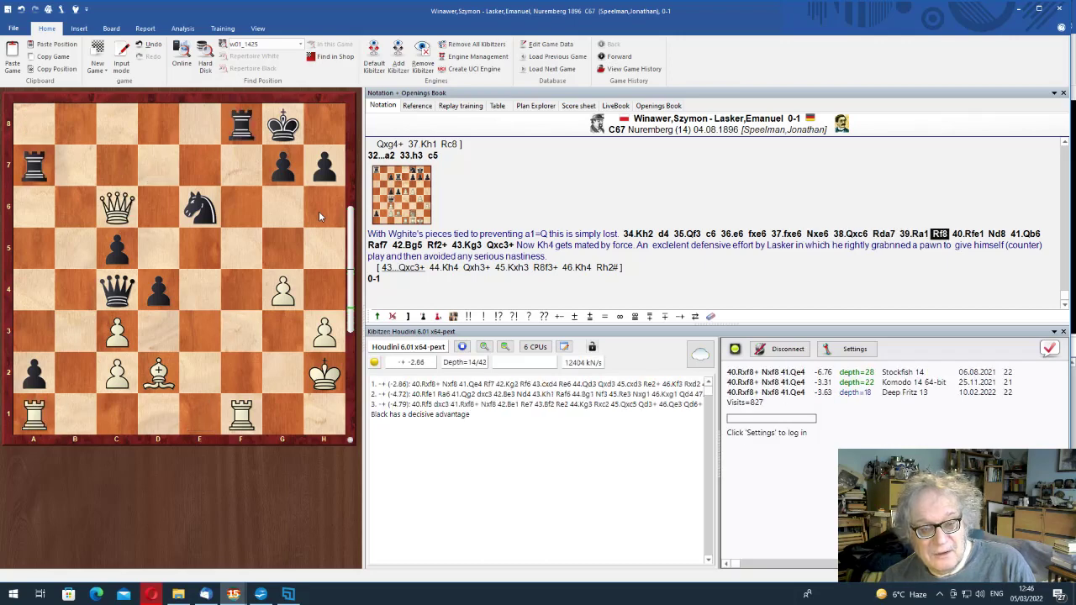
key(Right)
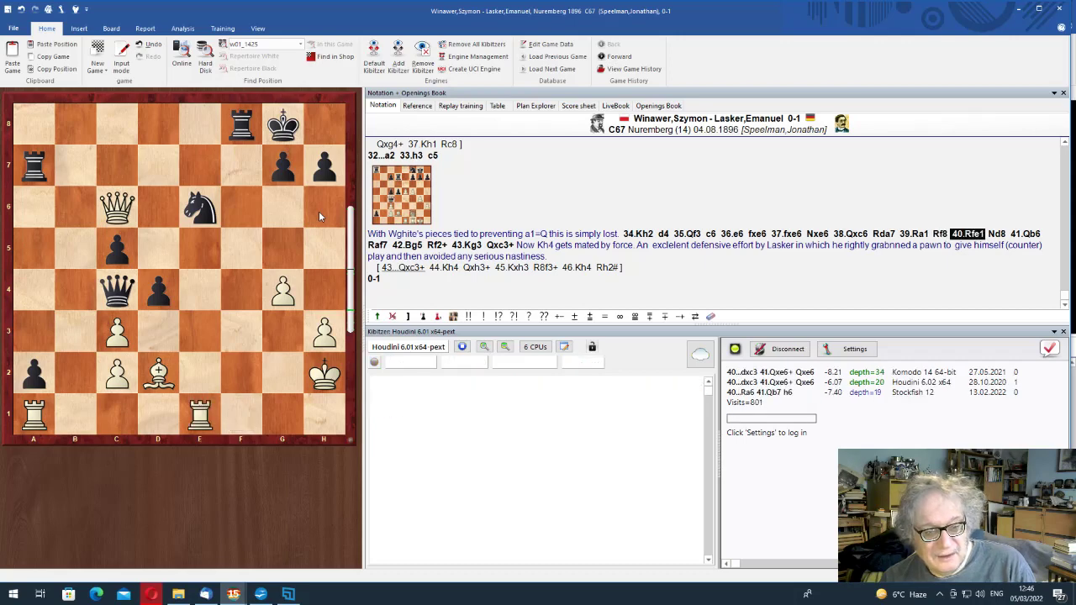
key(Right)
key(Right)
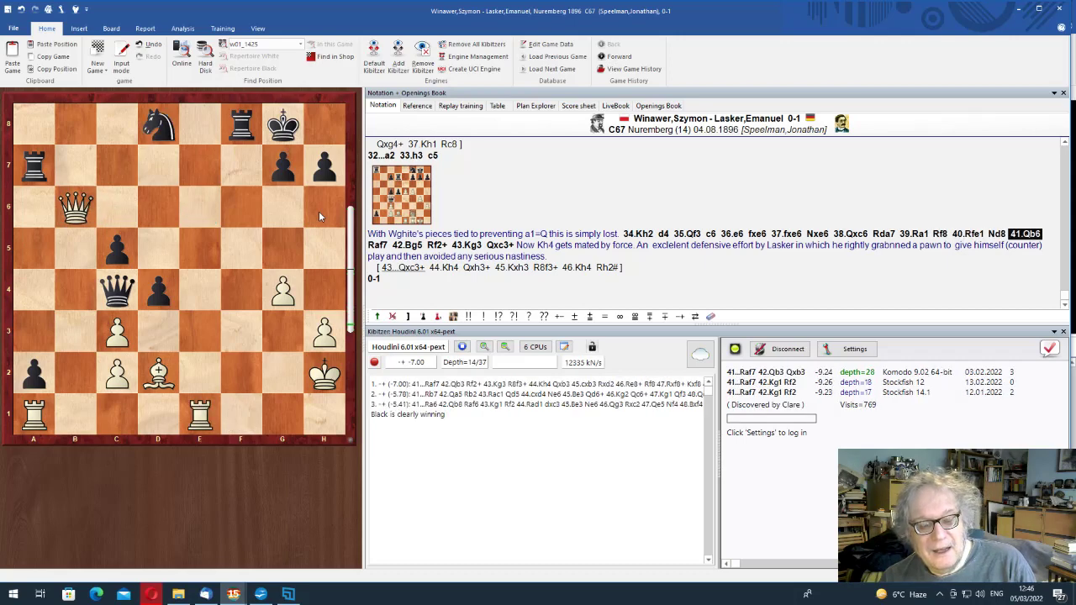
key(Right)
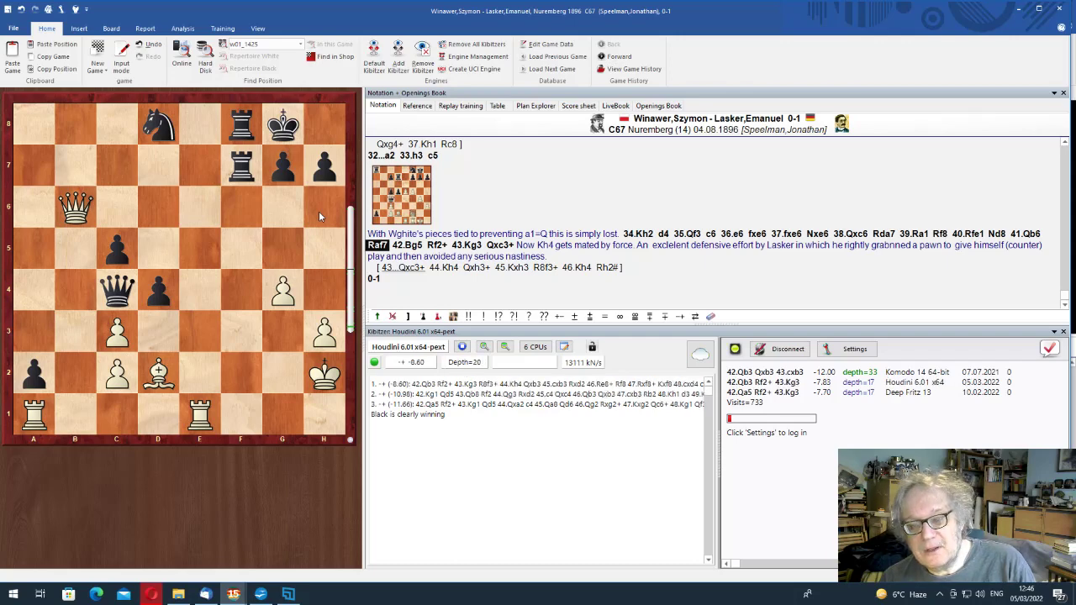
Replay the final main-line moves from 42.Bg5 to 43...Qxc3+
key(Right)
key(Right)
key(Right)
key(Right)
key(Return)
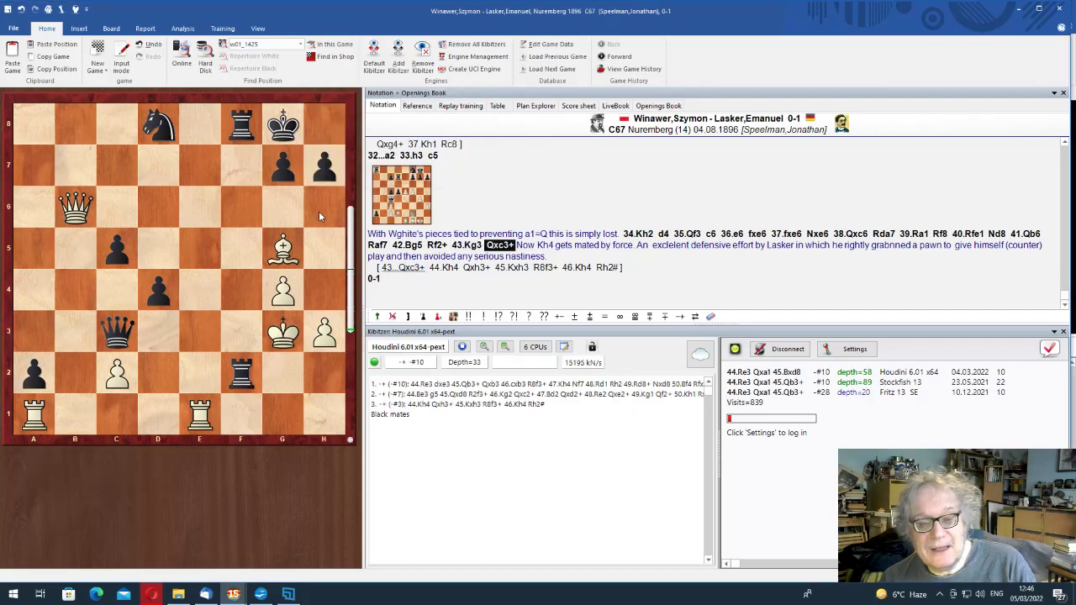
Play through the mating side variation from 44.Kh4 to 46.Kh4
key(Right)
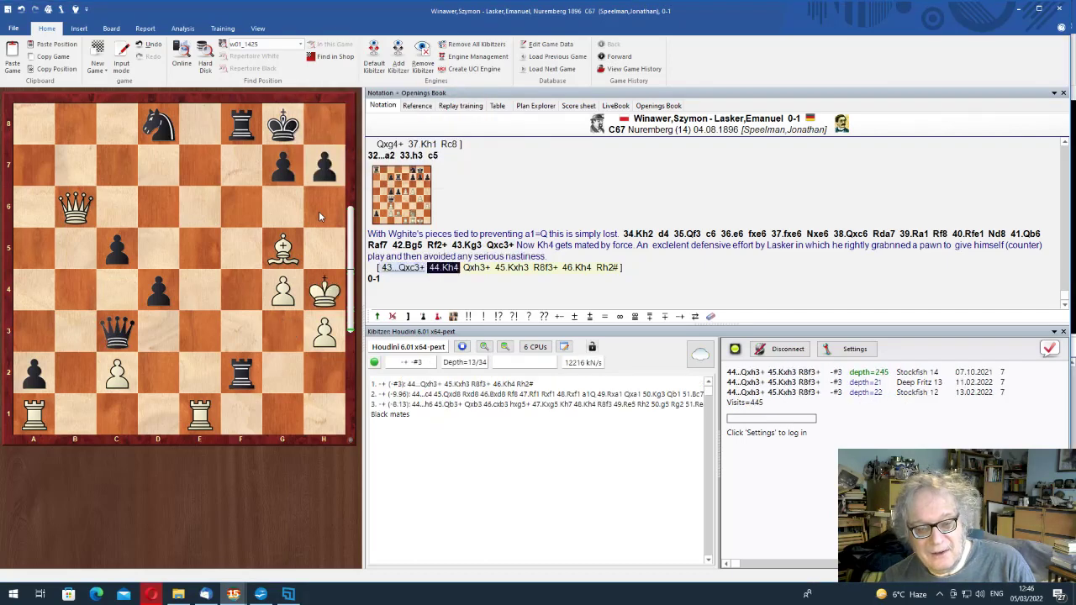
key(Right)
key(Right)
key(Right)
key(Right)
key(Right)
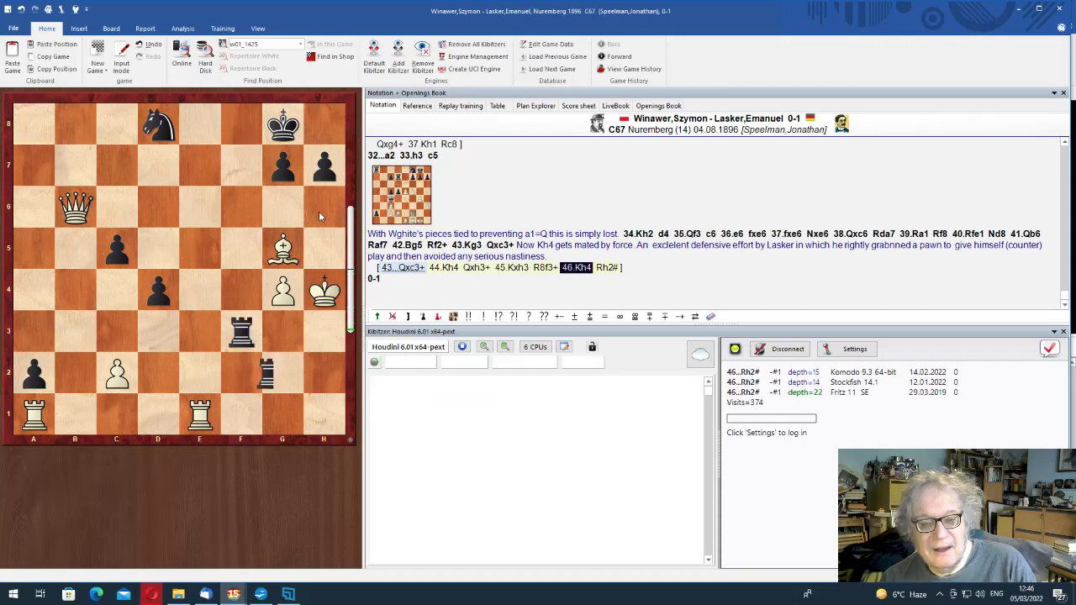
Step back out of the mating variation to 41...Raf7 in the main line
key(Left)
key(Left)
key(Left)
key(Left)
key(Left)
key(Left)
key(Left)
key(Left)
key(Left)
key(Left)
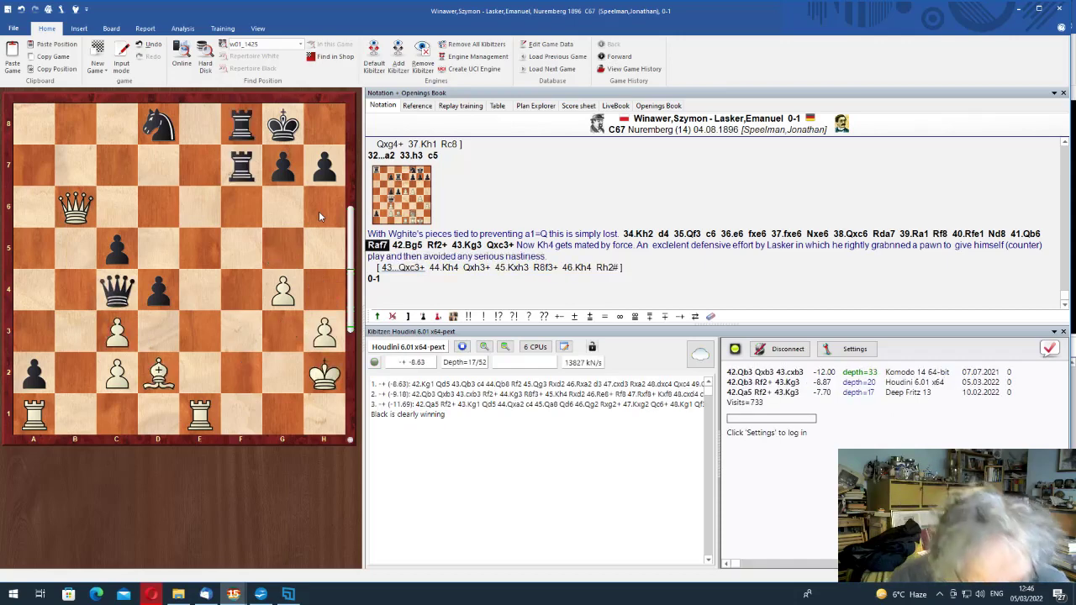
Close the Winawer–Lasker game and open the Lasker–Janowski World Championship game from the col165.pgn game list
key(Return)
key(Escape)
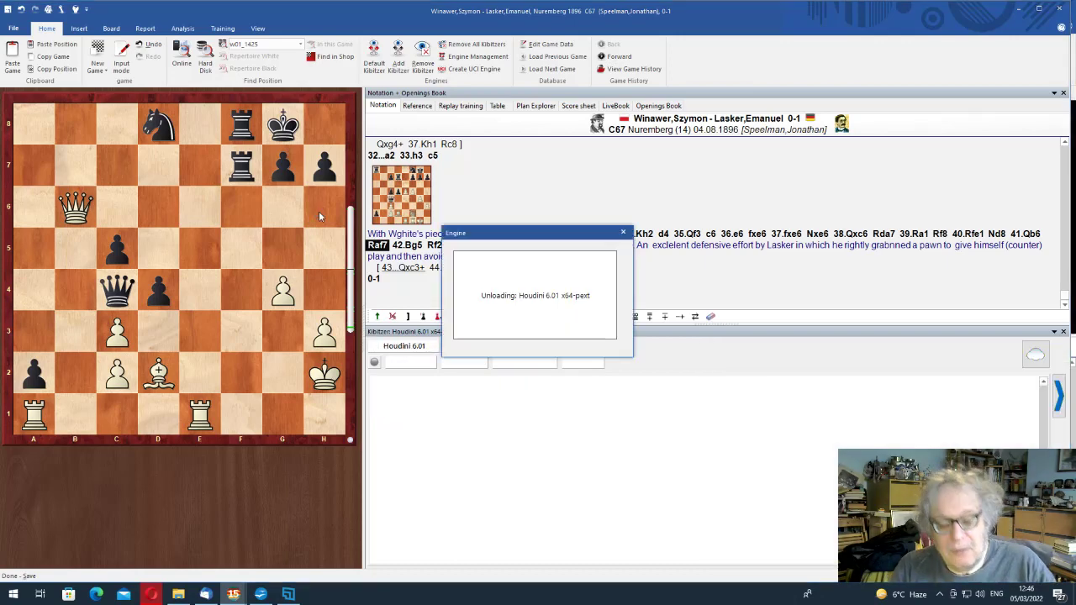
key(Down)
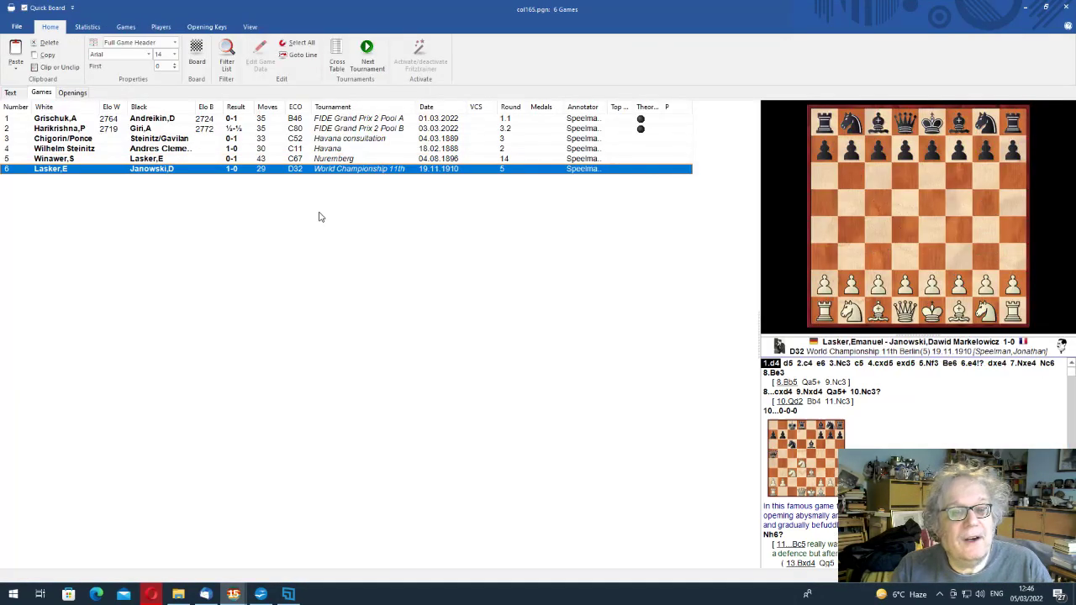
key(Return)
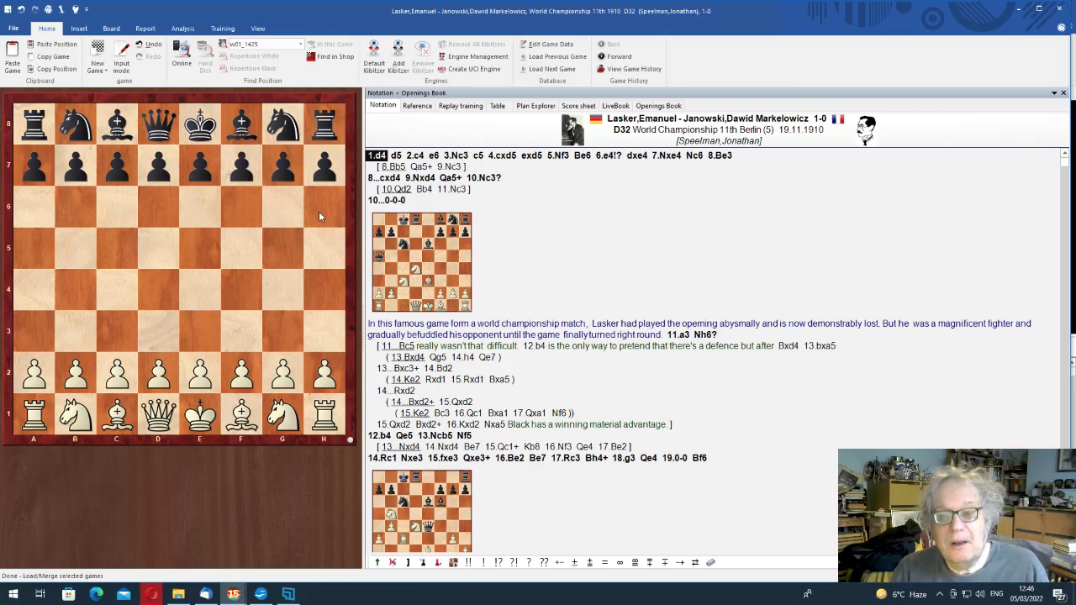
Replay the opening moves from 1.d4 to 5...Be6
key(Right)
key(Right)
key(Right)
key(Right)
key(Right)
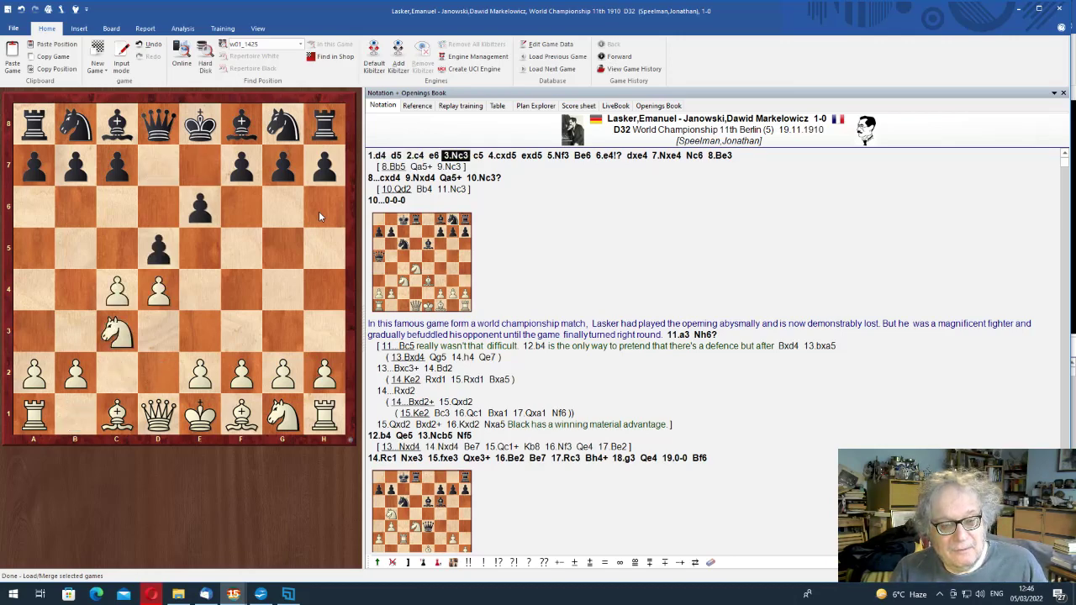
key(Right)
key(Right)
key(Right)
key(Right)
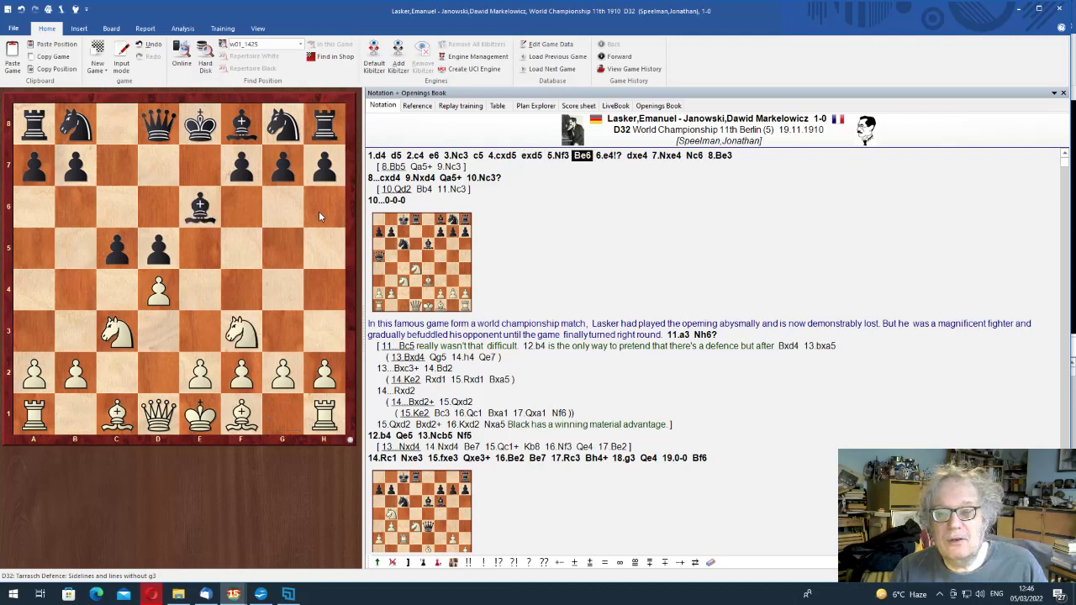
Continue the main line from 6.e4 to 8.Be3
key(Right)
key(Right)
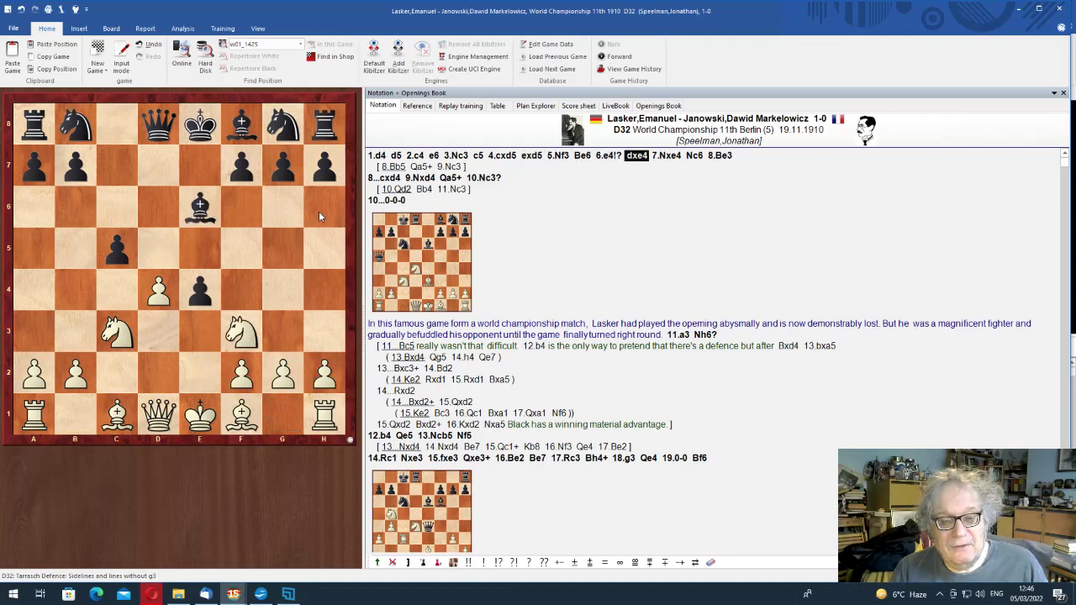
key(Right)
key(Right)
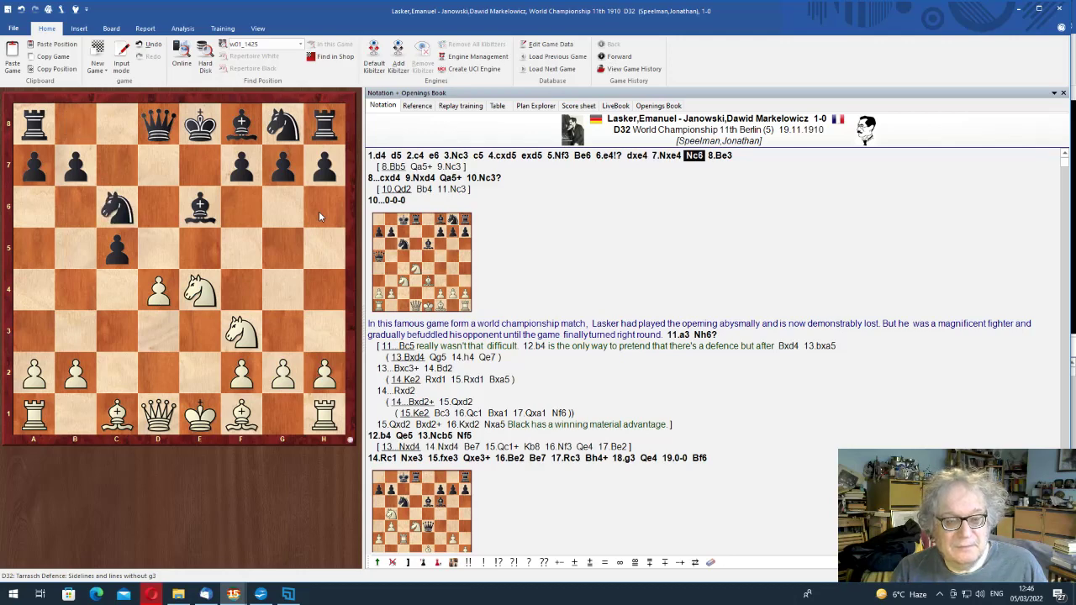
key(Right)
key(Return)
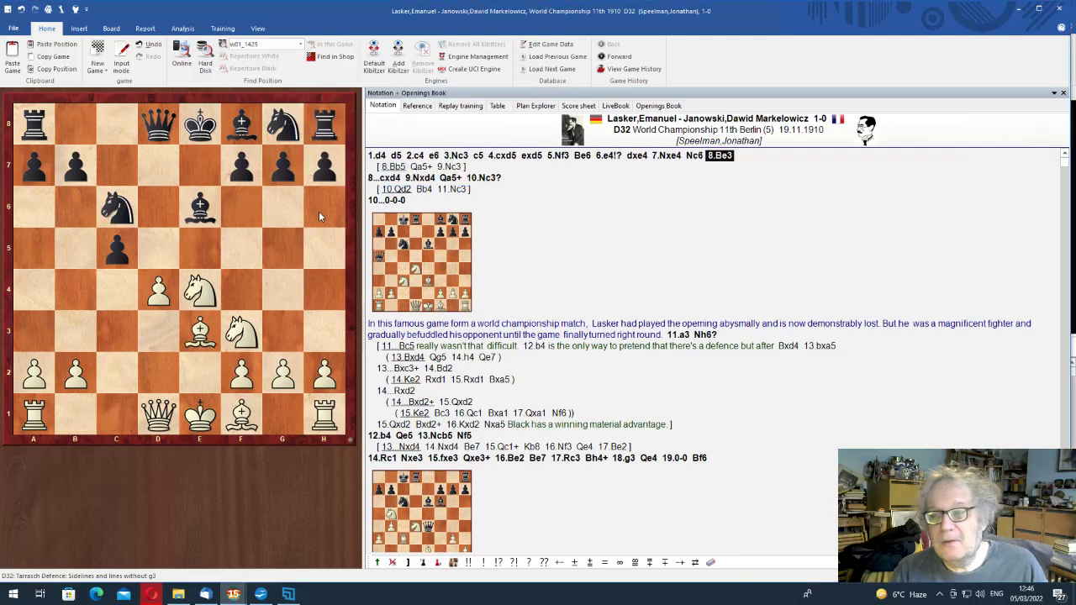
Show the 8.Bb5 side variation and replay the main line on to 10.Nc3
key(Right)
key(Right)
key(Right)
key(Right)
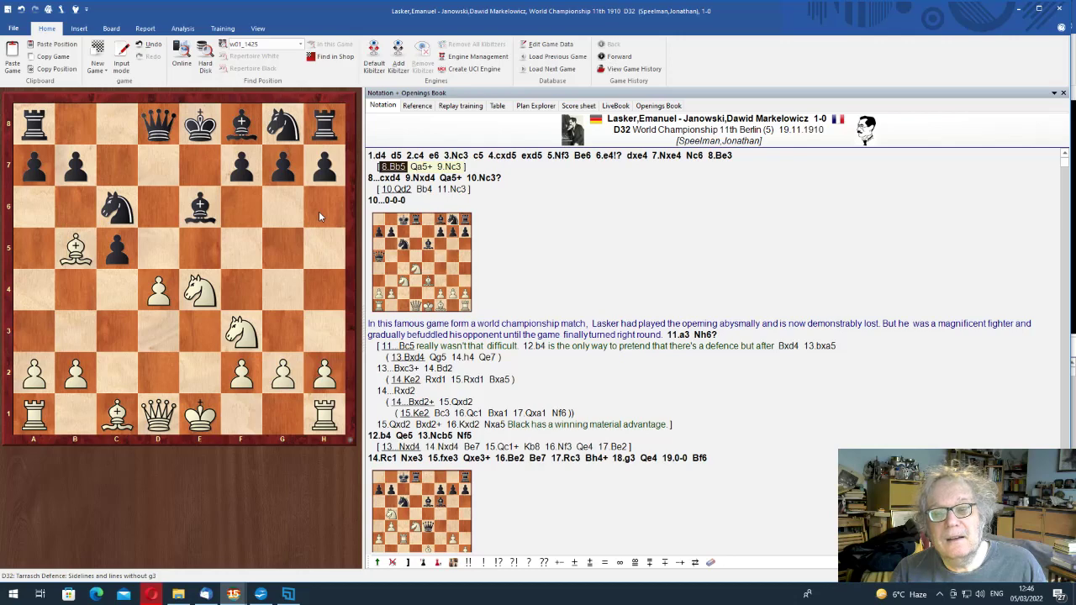
key(Return)
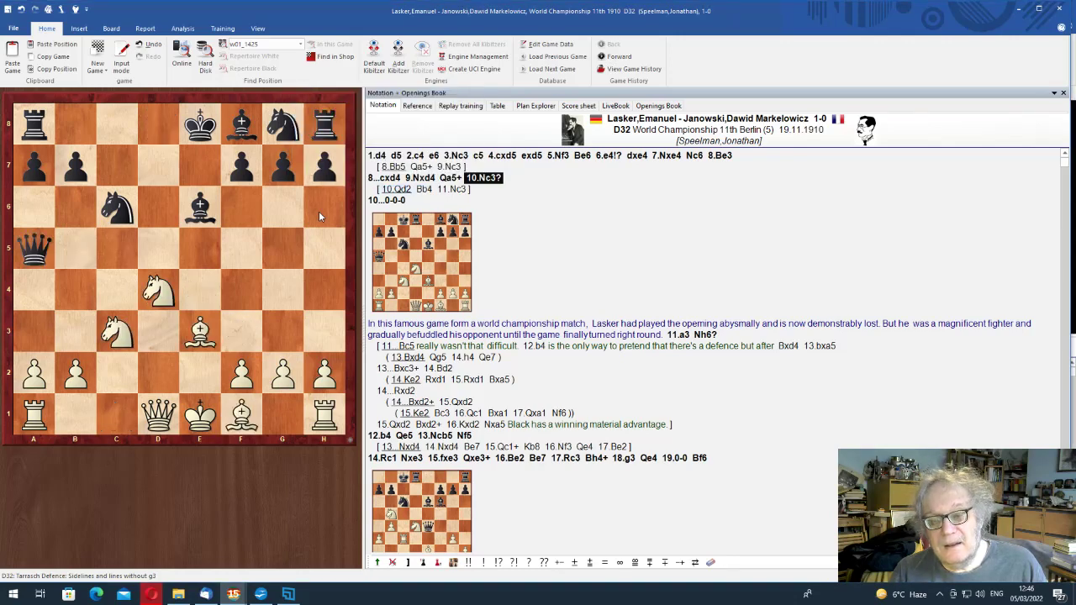
Play through the side variation 10.Qd2 Bb4 11.Nc3
key(Left)
key(Right)
key(Up)
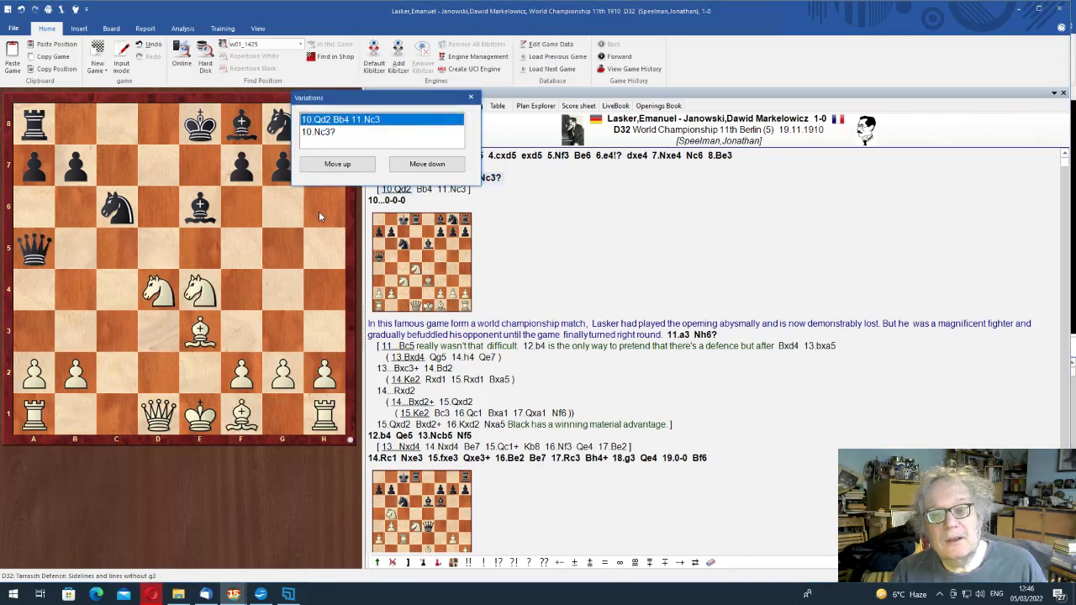
key(Return)
key(Right)
key(Right)
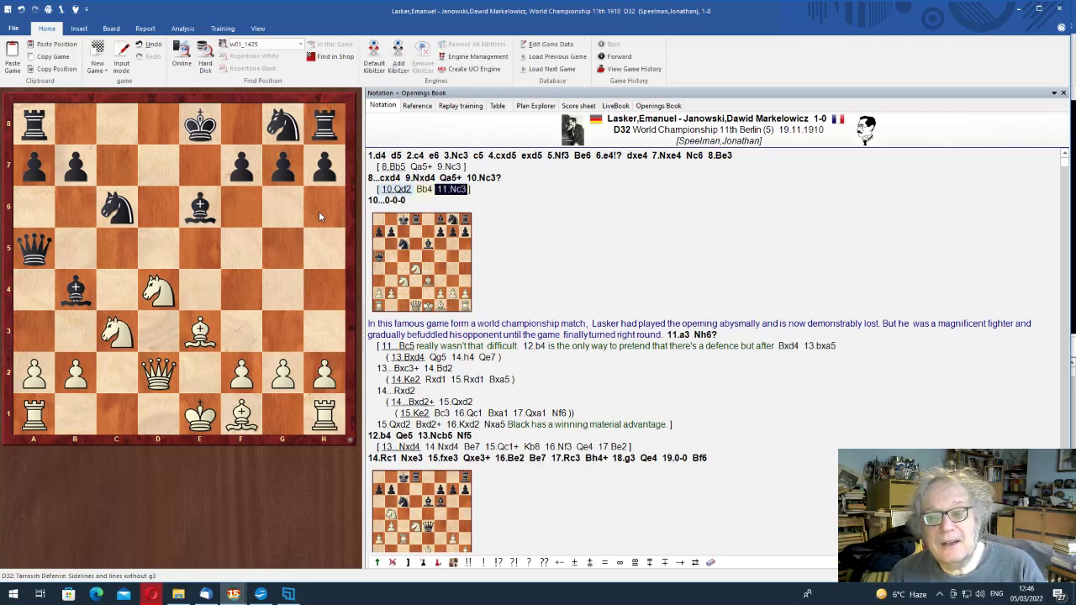
Leave the 10.Qd2 variation and replay the main line through 10...0-0-0 to 11.a3
key(ctrl+Left)
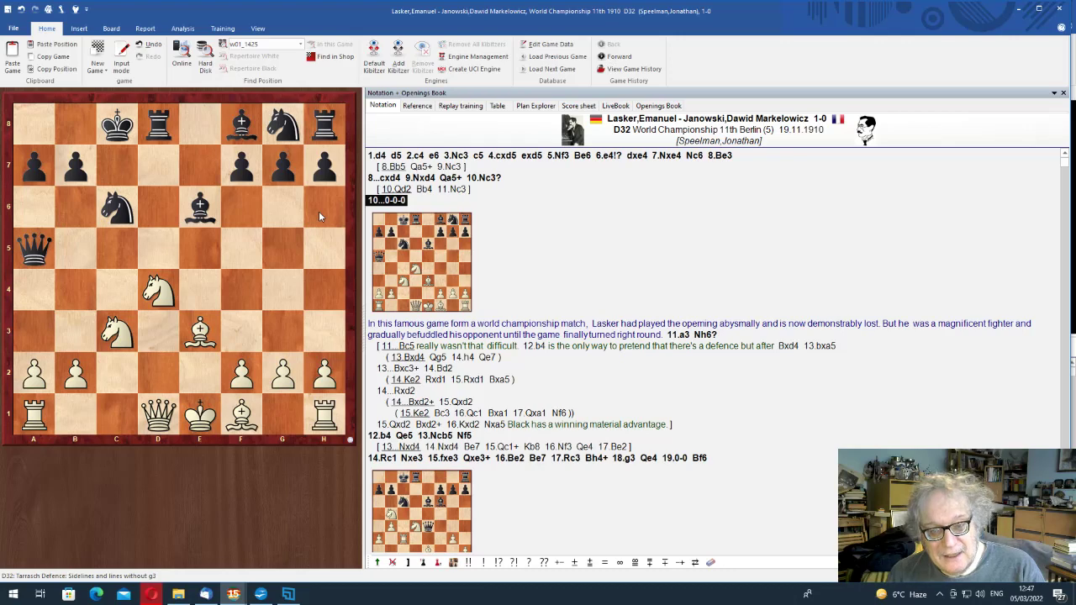
key(Right)
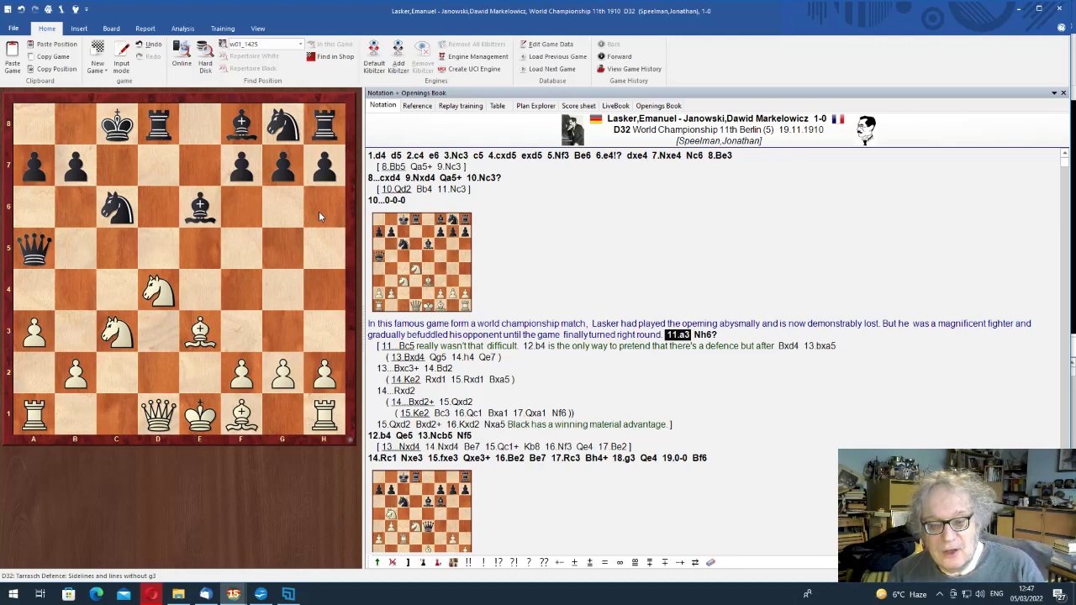
key(Left)
key(Right)
Enter the 11...Bc5 side variation and play through 12.b4 Bxd4
key(Right)
key(Return)
key(Left)
key(Right)
key(Down)
key(Return)
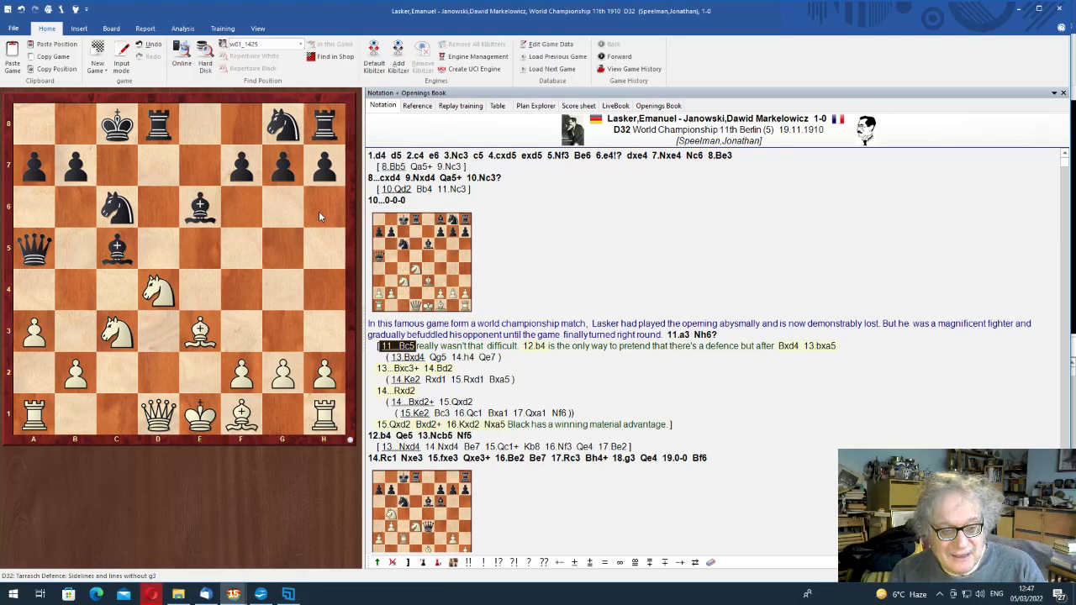
key(Right)
key(Right)
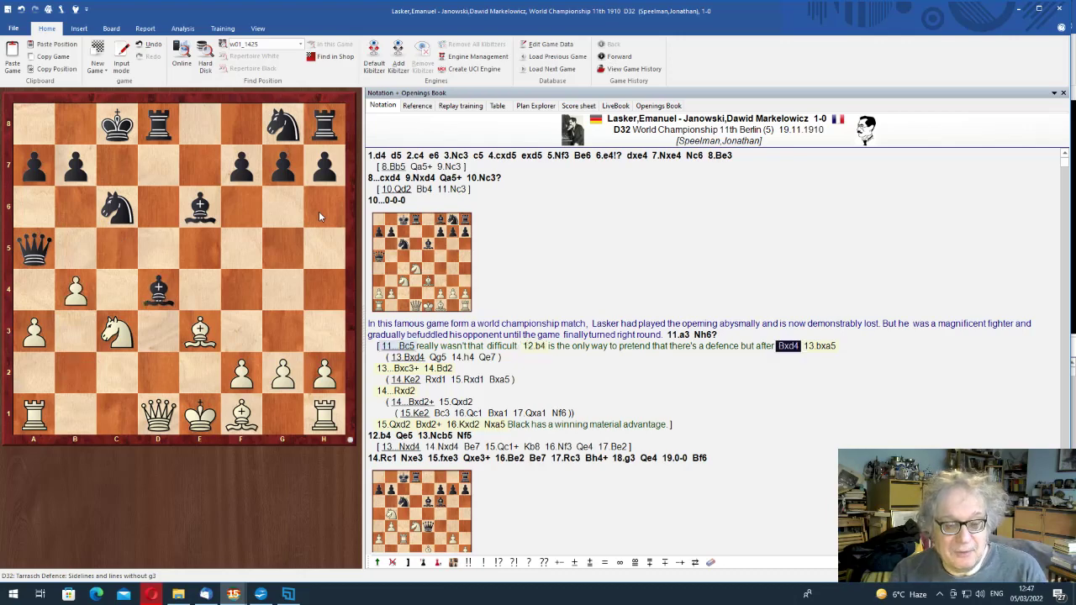
key(Right)
key(Return)
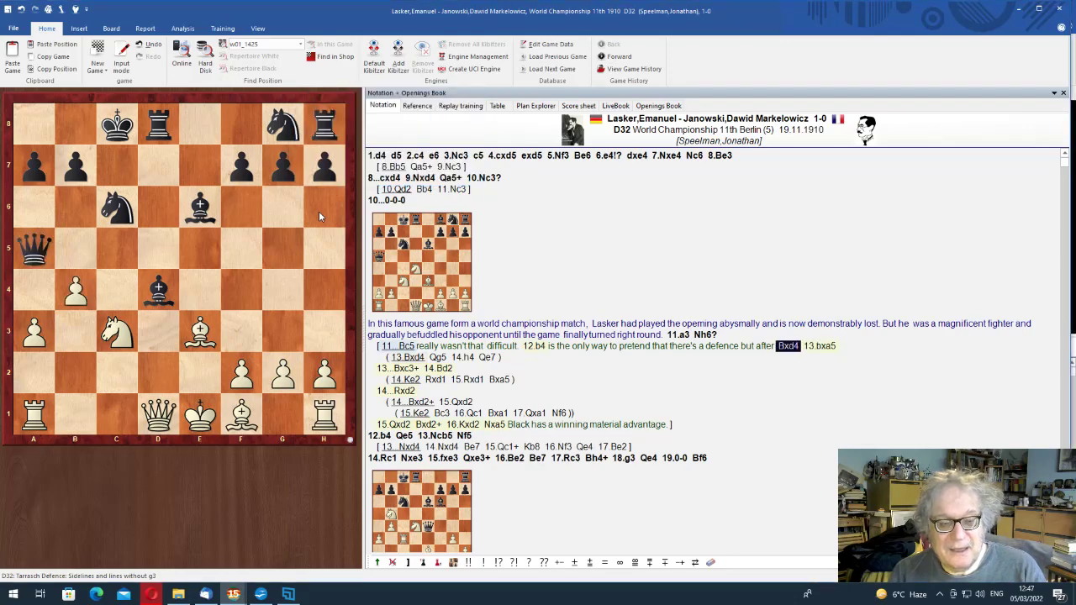
Play through the nested sub-variation 13.Bxd4 Qg5 14.h4 Qe7
key(Left)
key(Right)
key(Up)
key(Return)
key(Right)
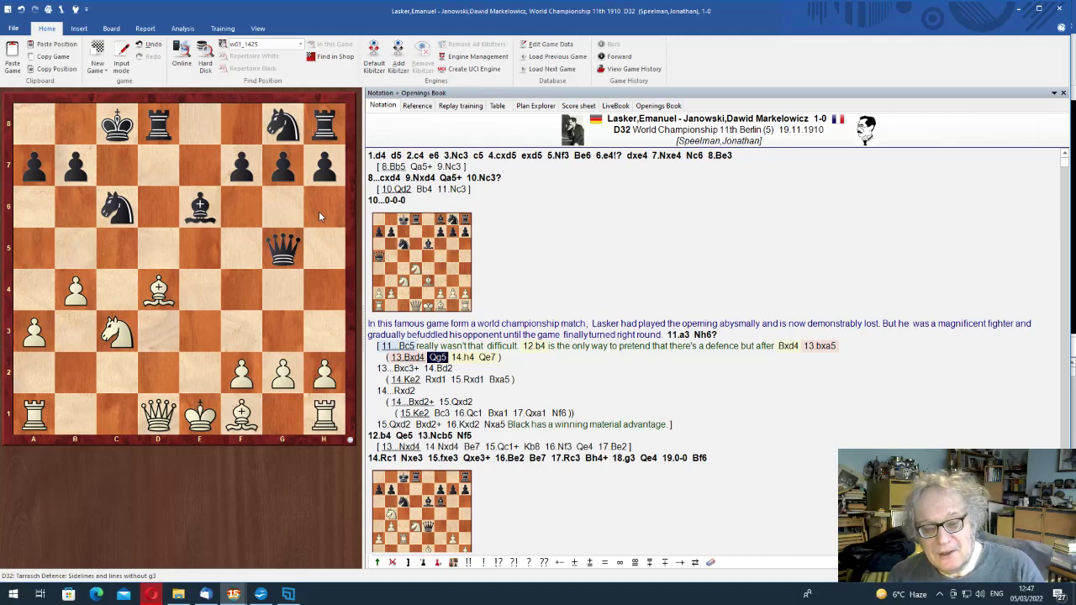
key(Right)
key(Right)
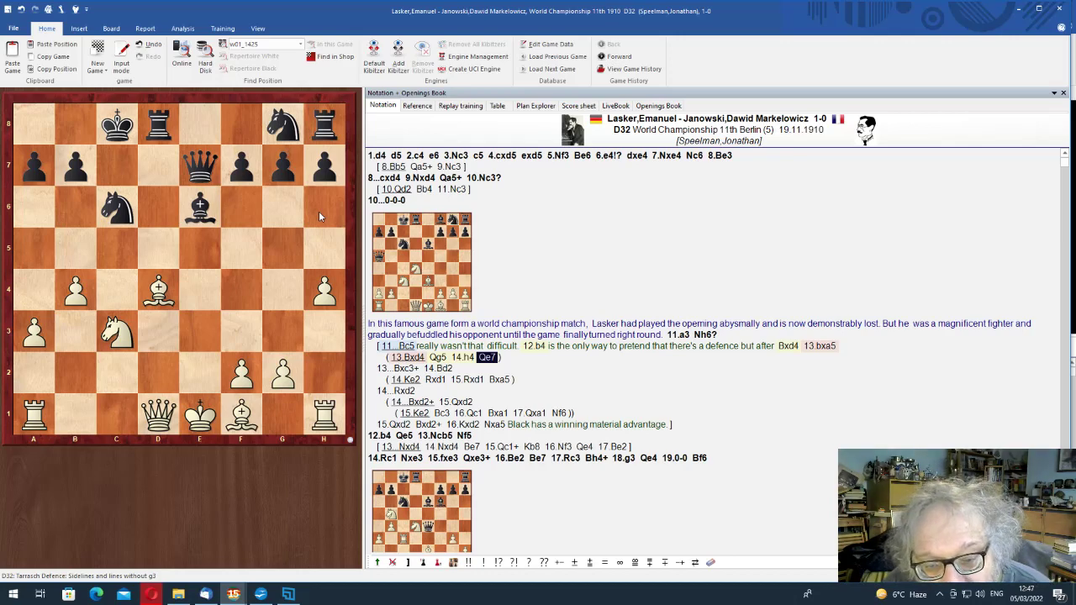
Step back out of the 11...Bc5 variation to 10...0-0-0 in the main line
key(Left)
key(Left)
key(Left)
key(Left)
key(Left)
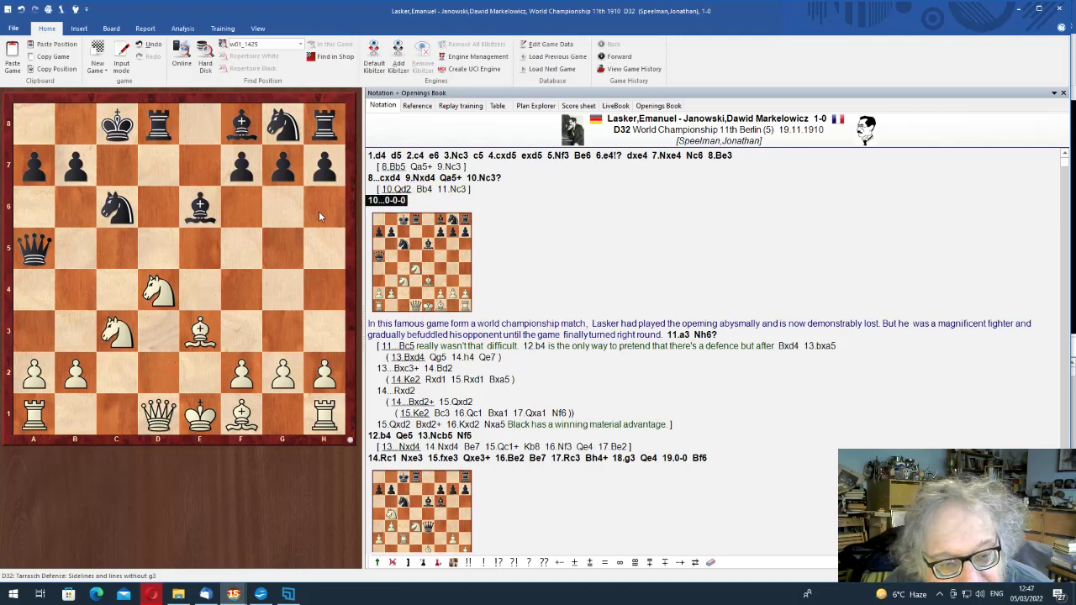
Re-enter the 11...Bc5 variation and replay it through 12.b4 Bxd4
key(Right)
key(Right)
key(Return)
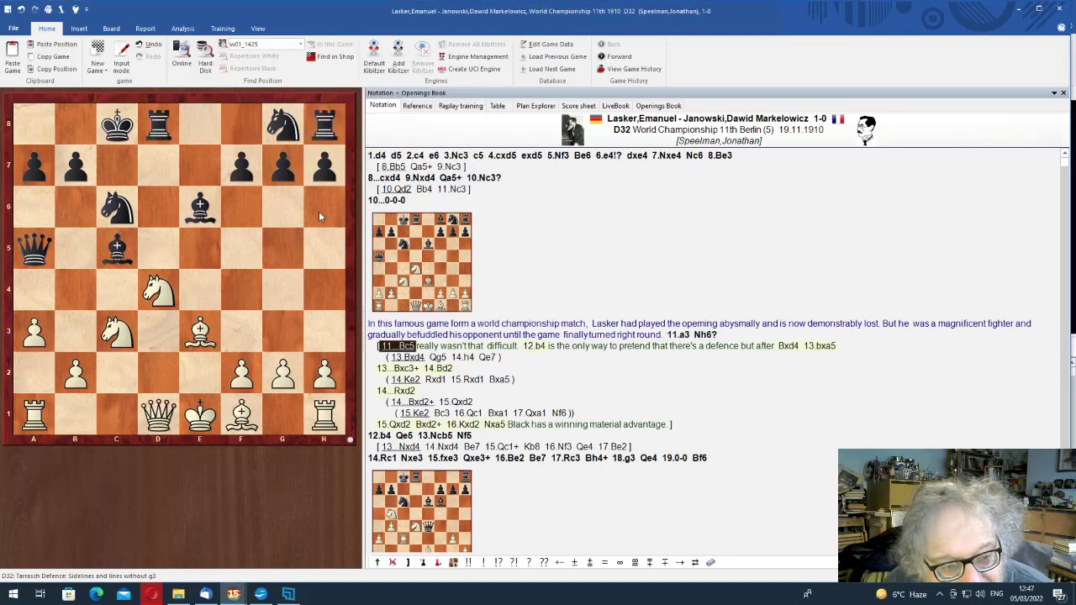
key(Right)
key(Right)
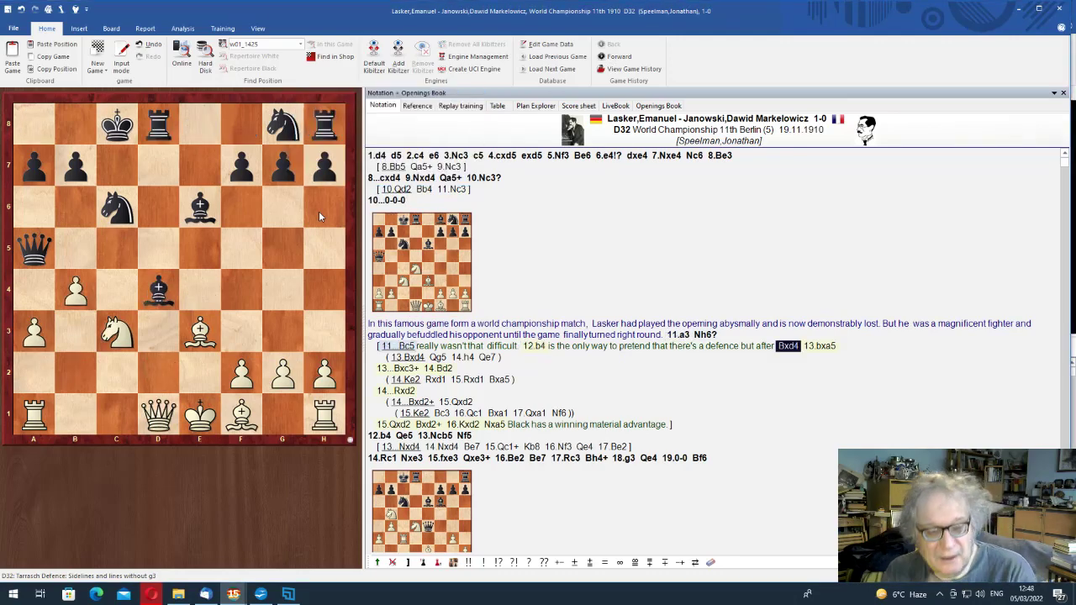
Follow the 11...Bc5 variation through 13.bxa5 Bxc3+ and 14.Bd2 Rxd2, stepping back once to review the position after 13...Bxc3+
key(Right)
key(Return)
key(Right)
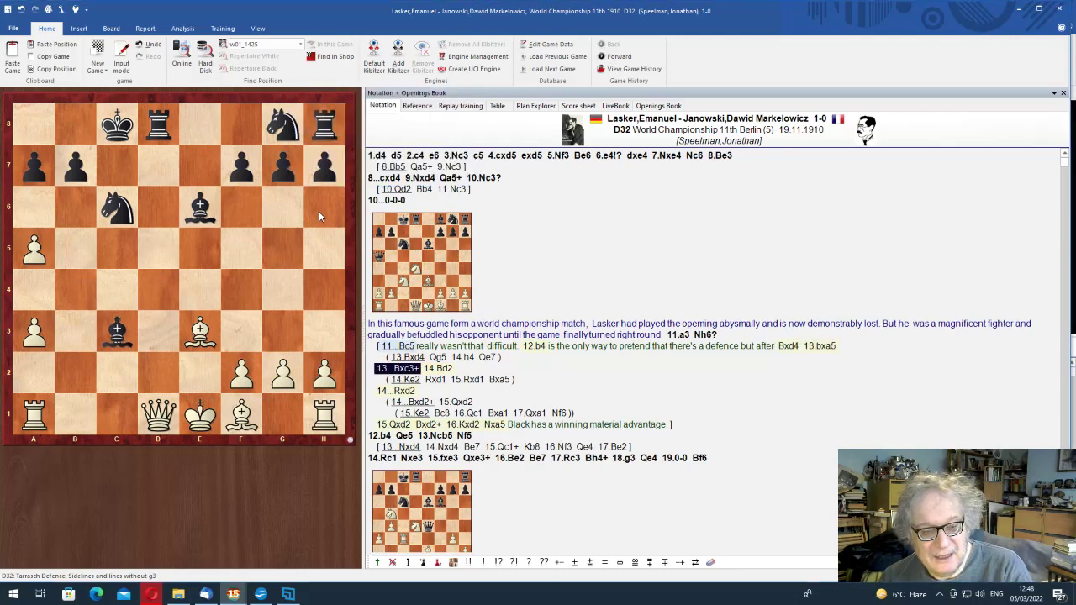
key(Right)
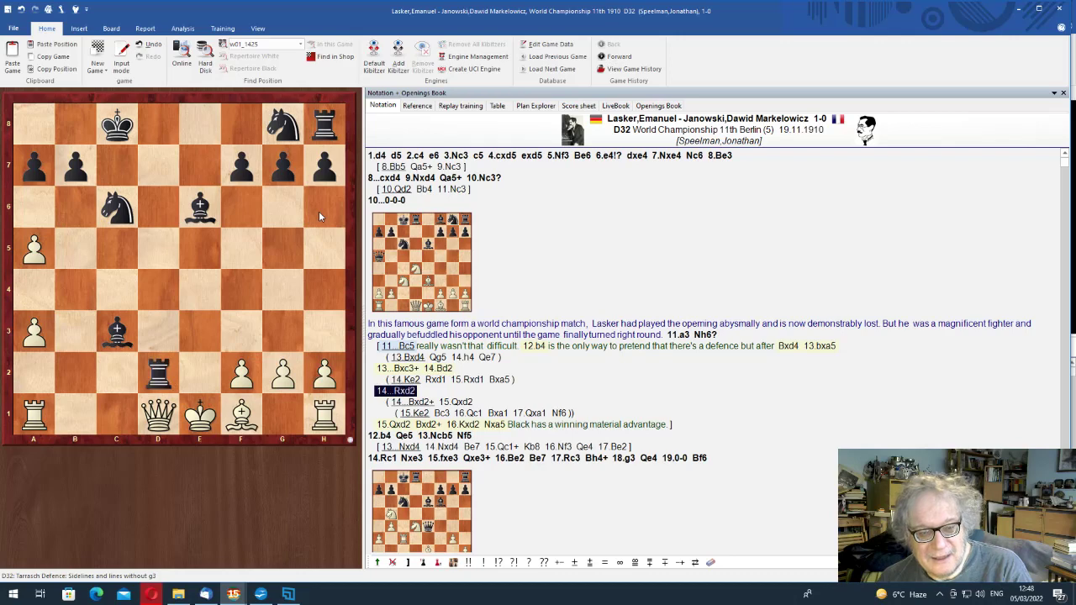
key(Left)
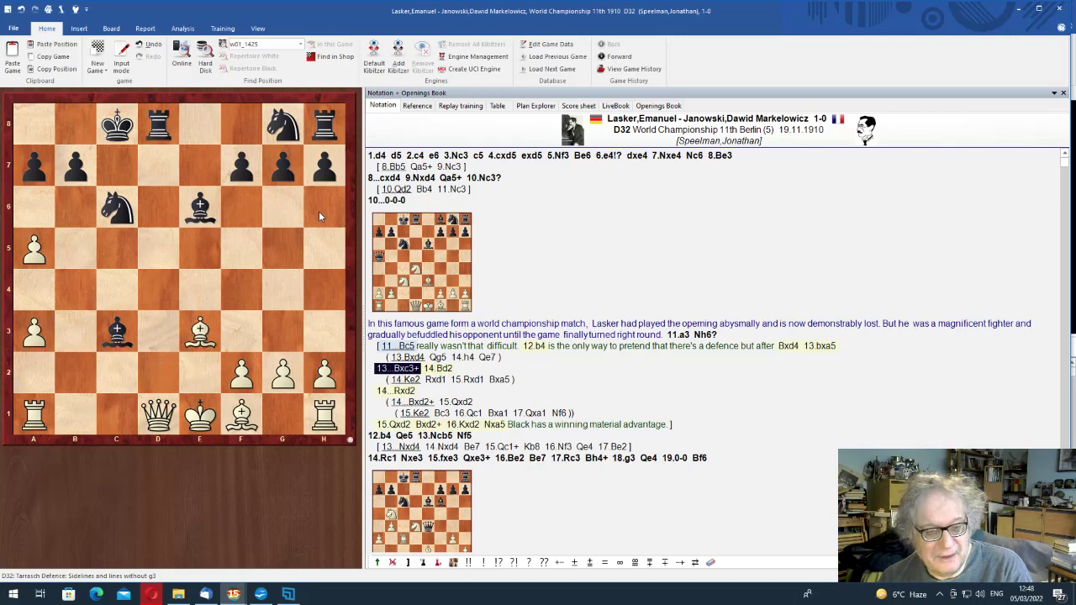
key(Right)
key(Escape)
key(Right)
key(Return)
key(Right)
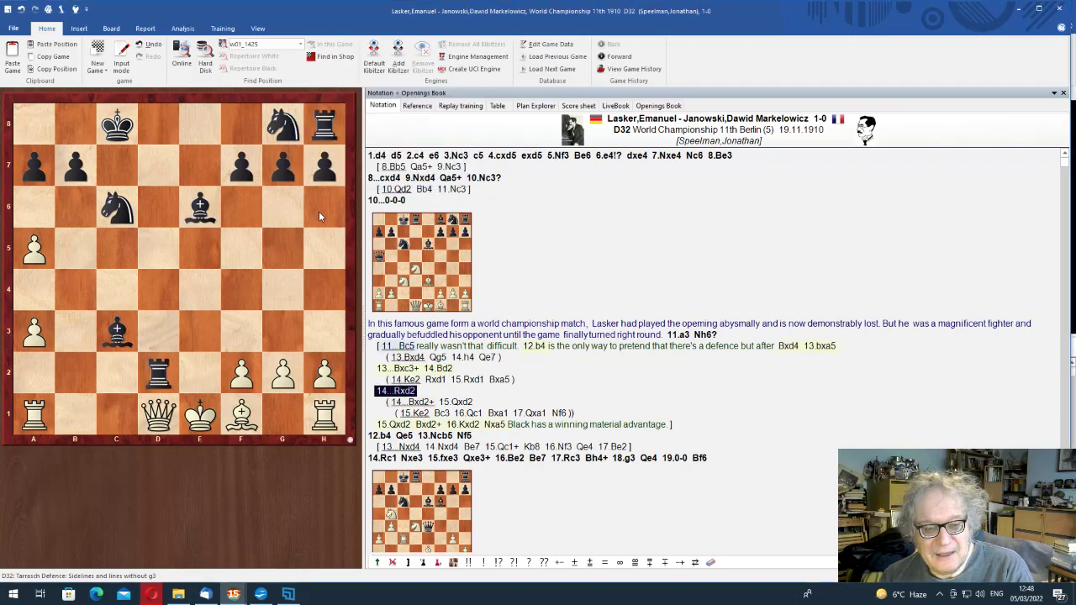
Play the variation to its end with 15.Qxd2 Bxd2+ 16.Kxd2 Nxa5
key(Right)
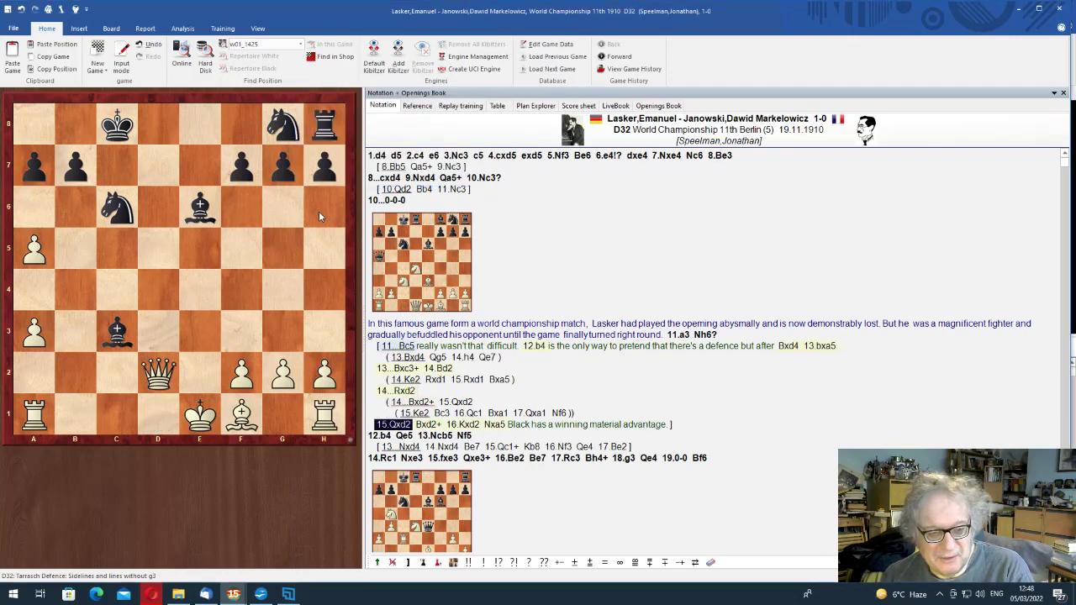
key(Right)
key(Right)
key(Right)
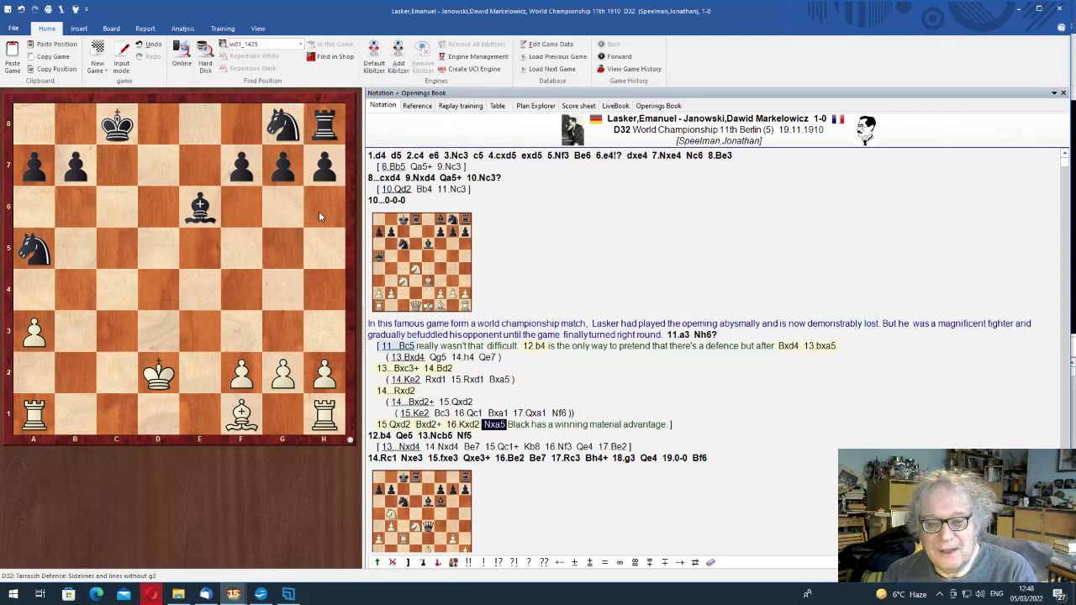
Step back out of the 11...Bc5 variation to the position before White's tenth move
key(Left)
key(Left)
key(Left)
key(Left)
key(Left)
key(Left)
key(Left)
key(Left)
key(Left)
key(Left)
key(Left)
key(Left)
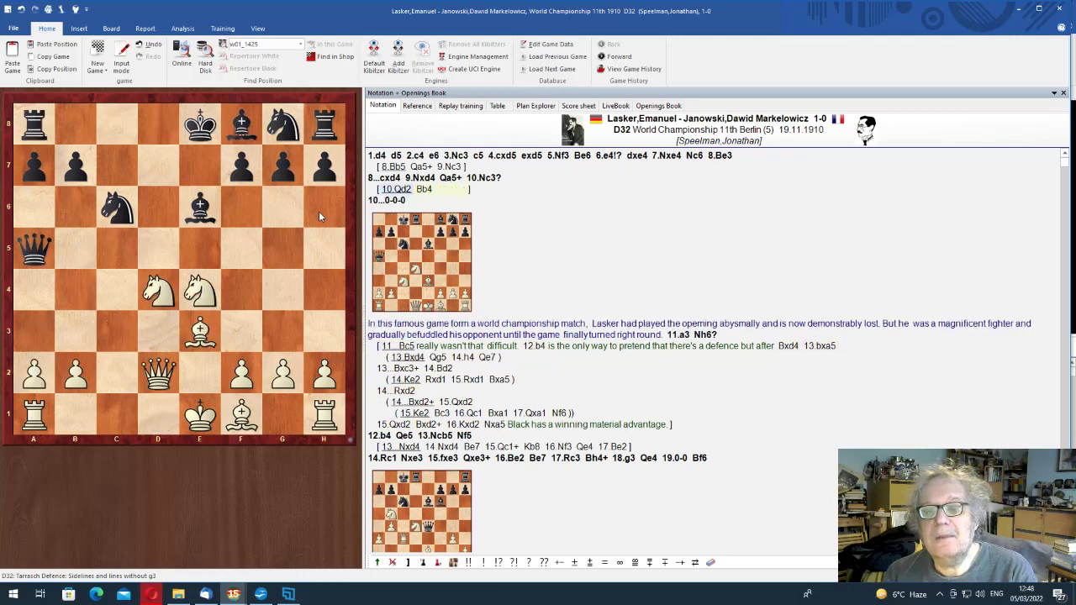
Replay the main line through 11.a3 Nh6 12.b4 Qe5 to 13.Ncb5
key(Right)
key(Right)
key(Right)
key(Right)
key(Return)
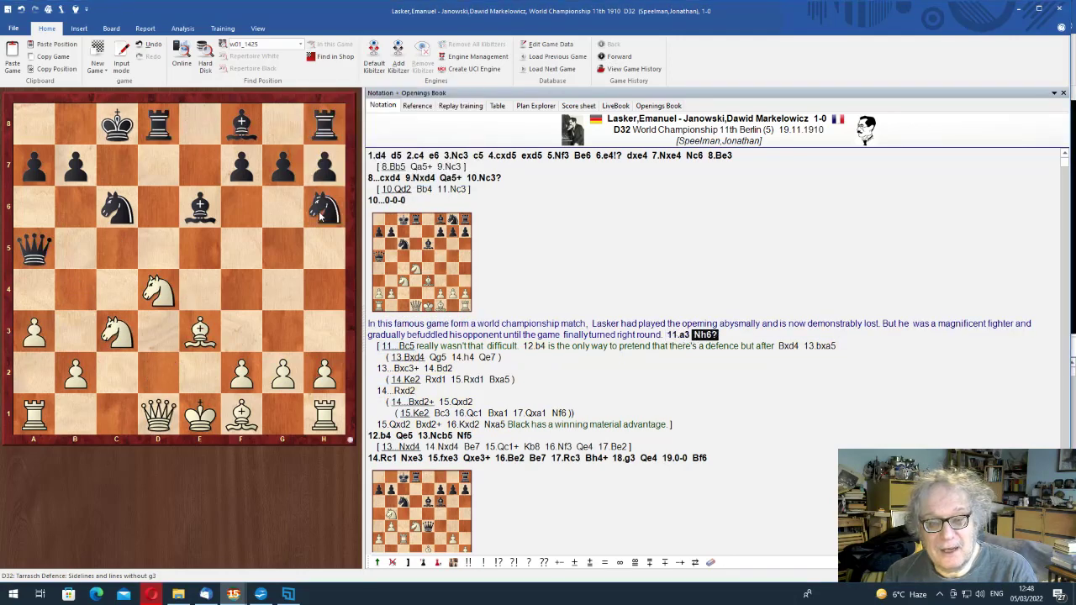
key(Right)
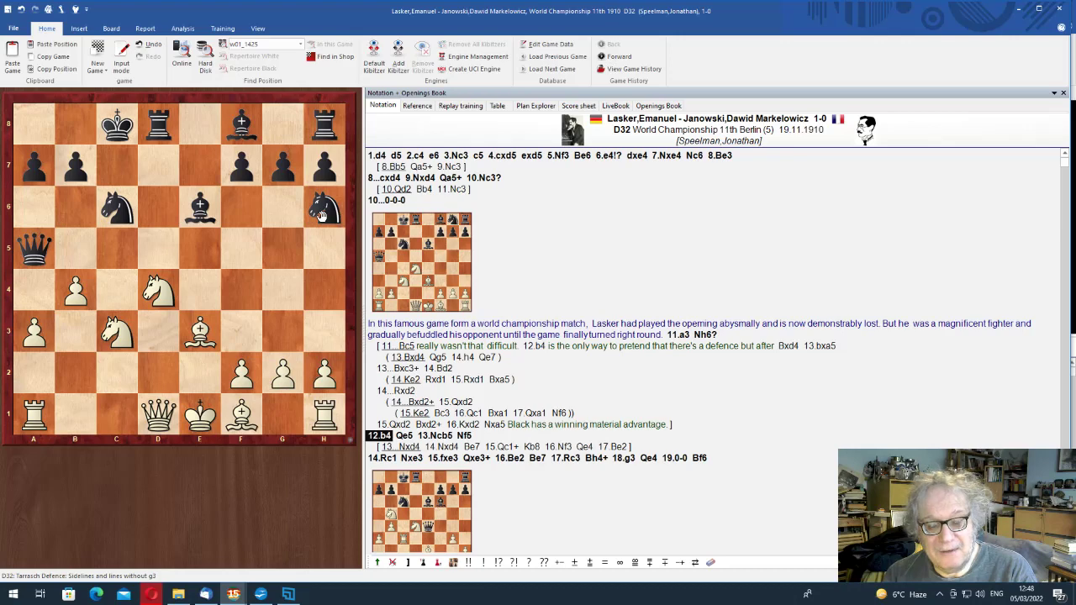
key(Right)
key(Right)
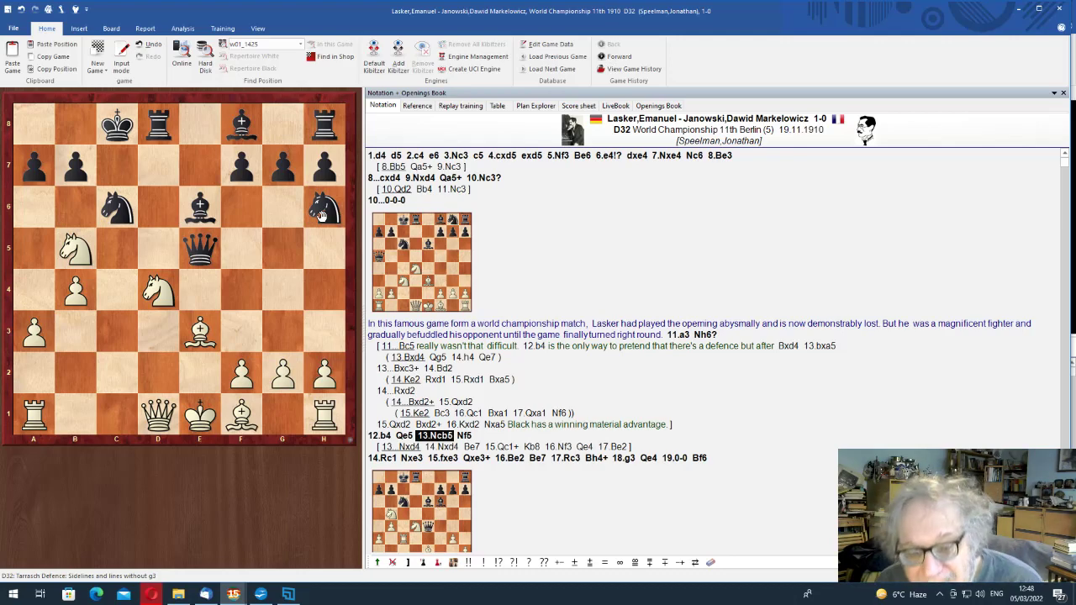
Enter the 13...Nxd4 side variation and play through 14.Nxd4 Be7
key(Right)
key(Return)
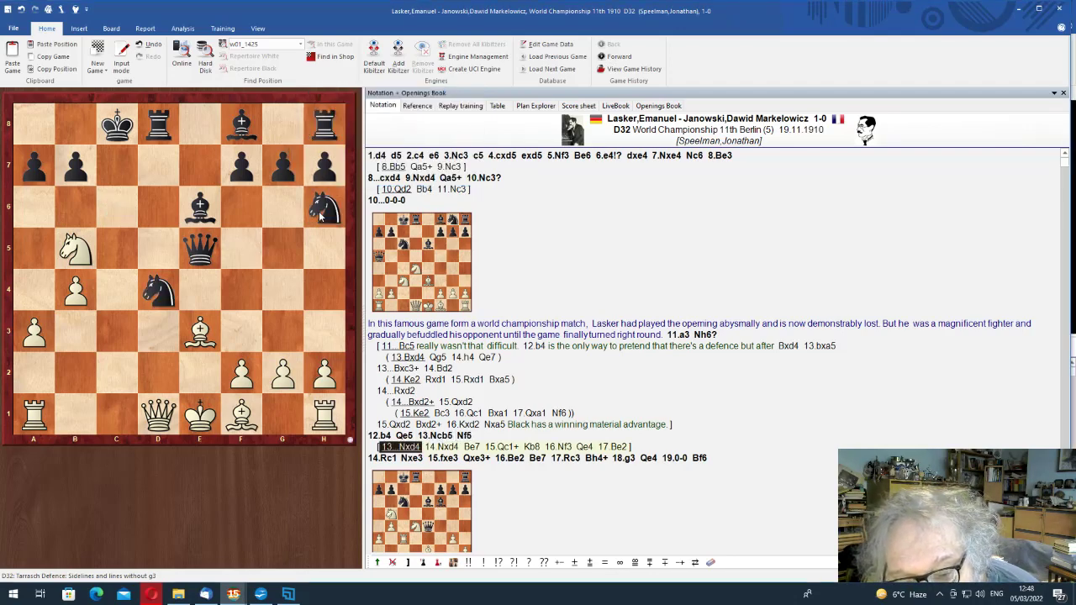
key(Right)
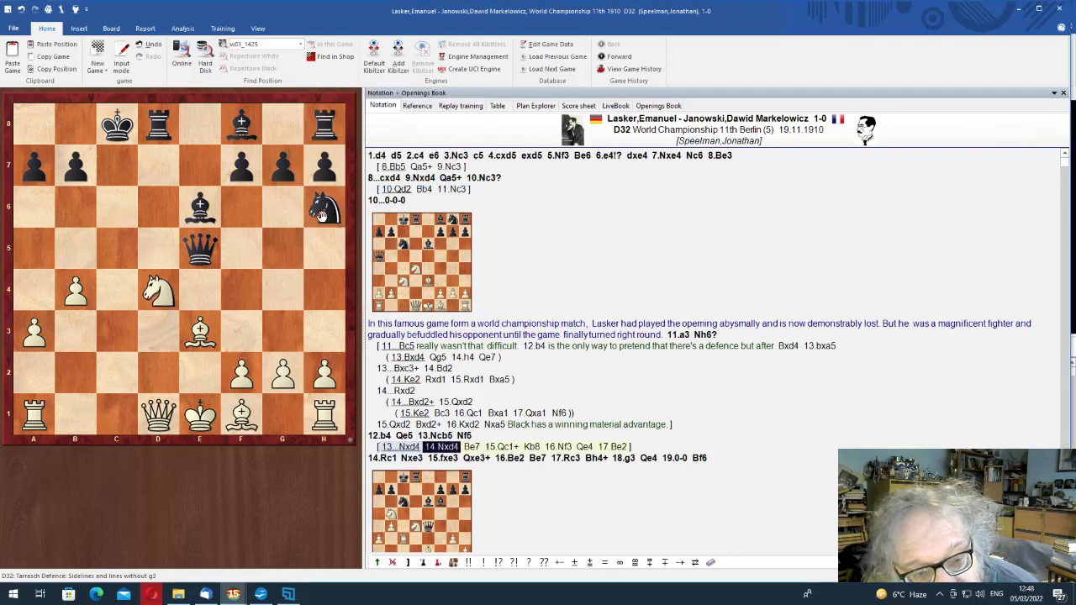
key(Left)
key(Right)
key(Right)
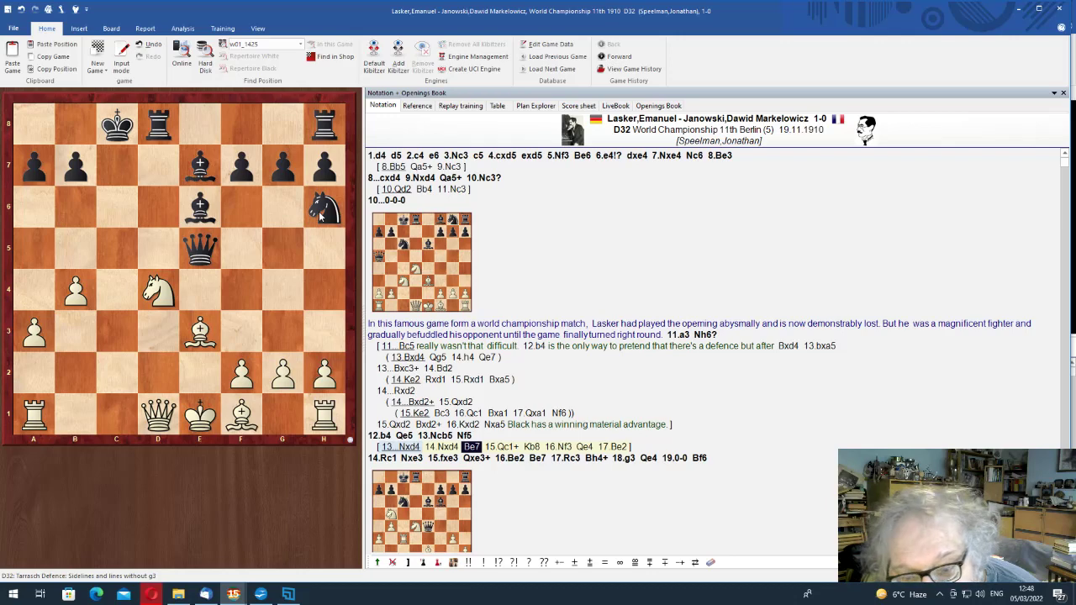
Play the side variation through 15.Qc1+ Kb8 16.Nf3 Qe4 17.Be2 and start the default engine on the final position
key(Right)
key(Right)
key(Right)
key(Right)
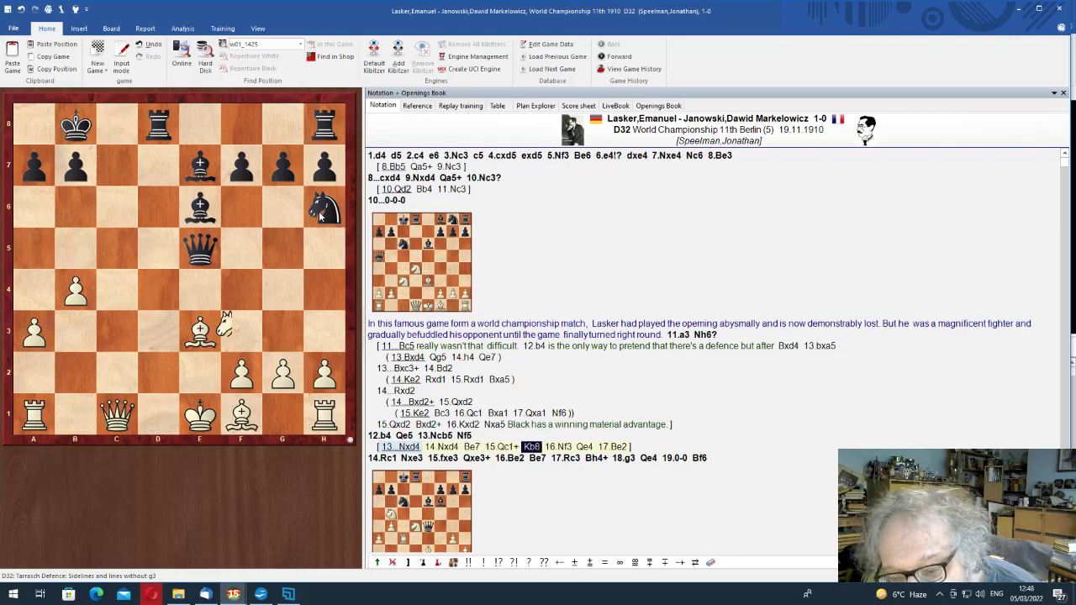
key(Right)
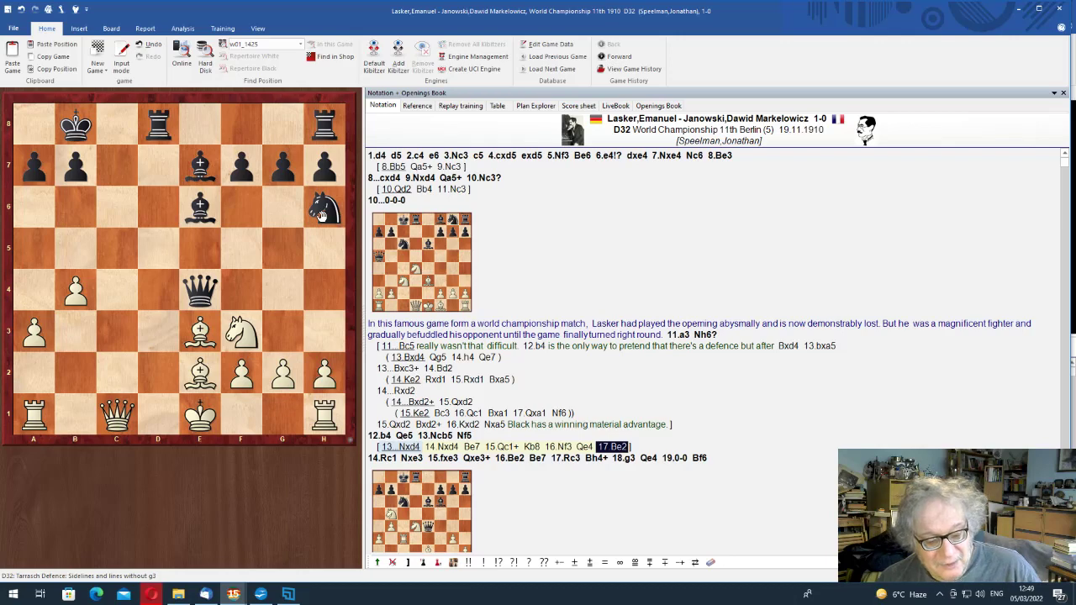
key(alt+F2)
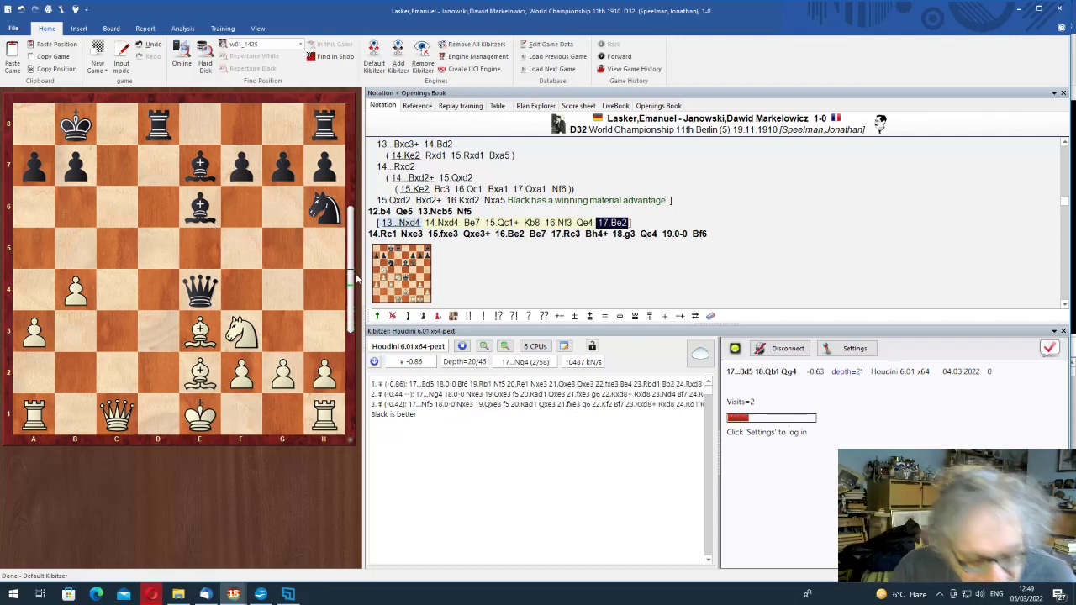
Start a text comment after 17.Be2 reading: After a little "thought", with the last word in quotation marks
key(ctrl+a)
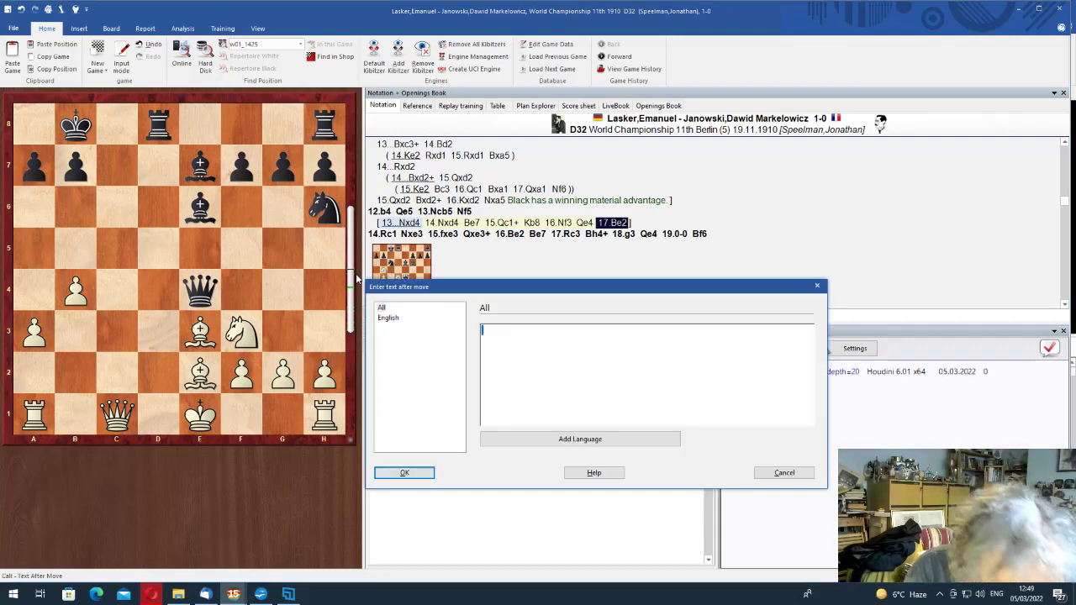
text(After a l)
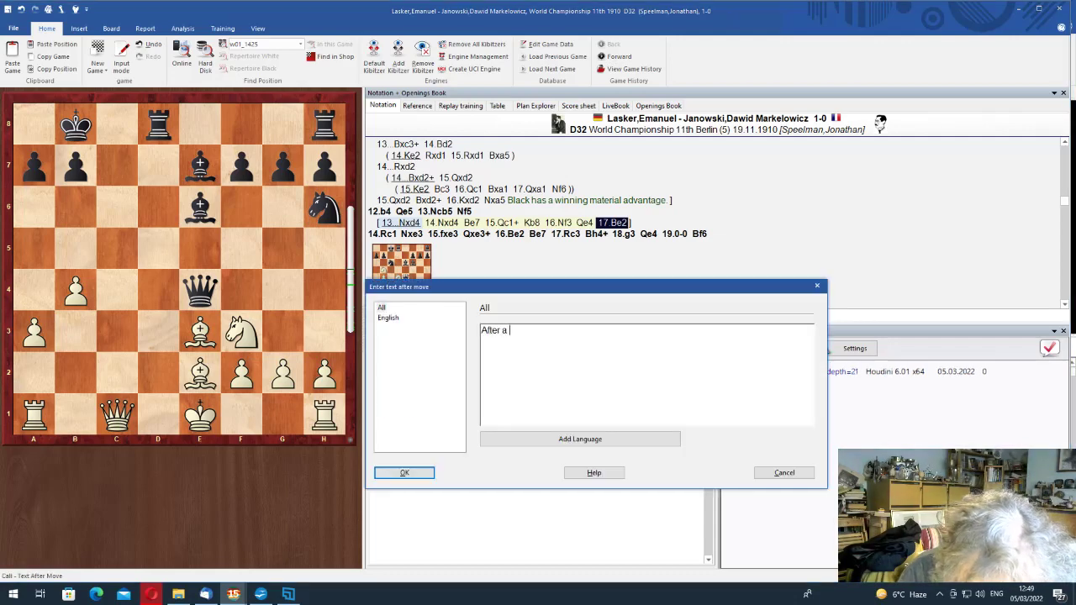
text(ittle thought)
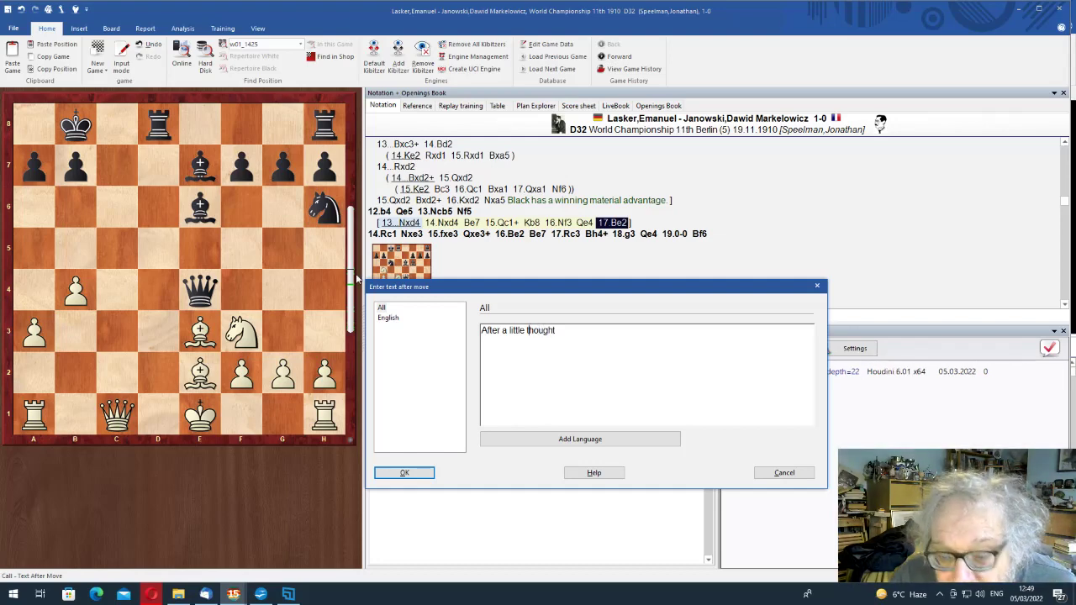
key(ctrl+Left)
text(")
key(End)
text(")
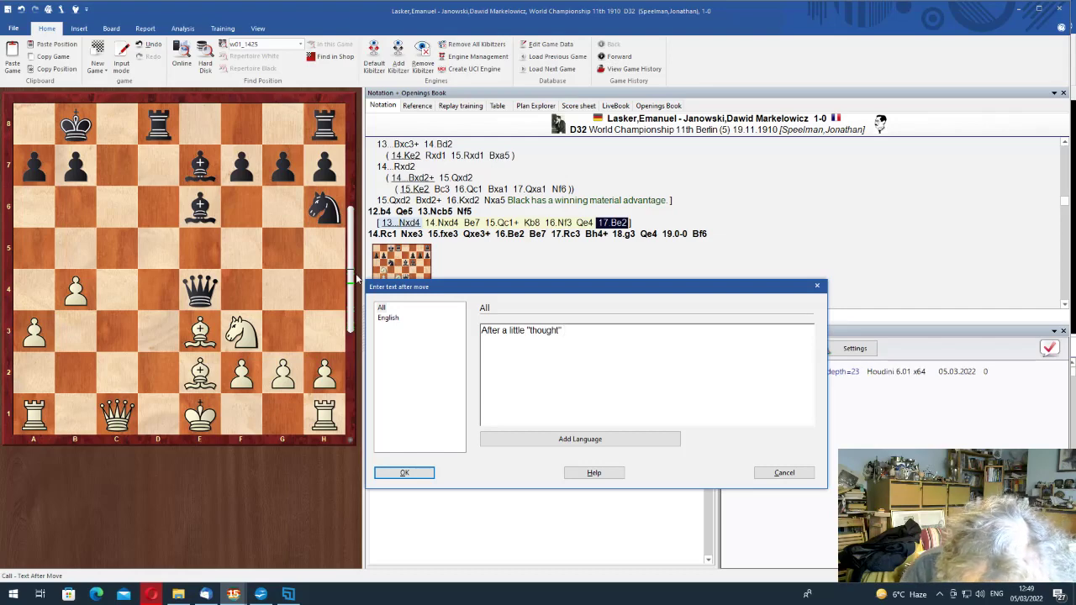
Continue the comment with "Hodini gives Bd5 as cklear advantage bbut at least"
text( Hodini )
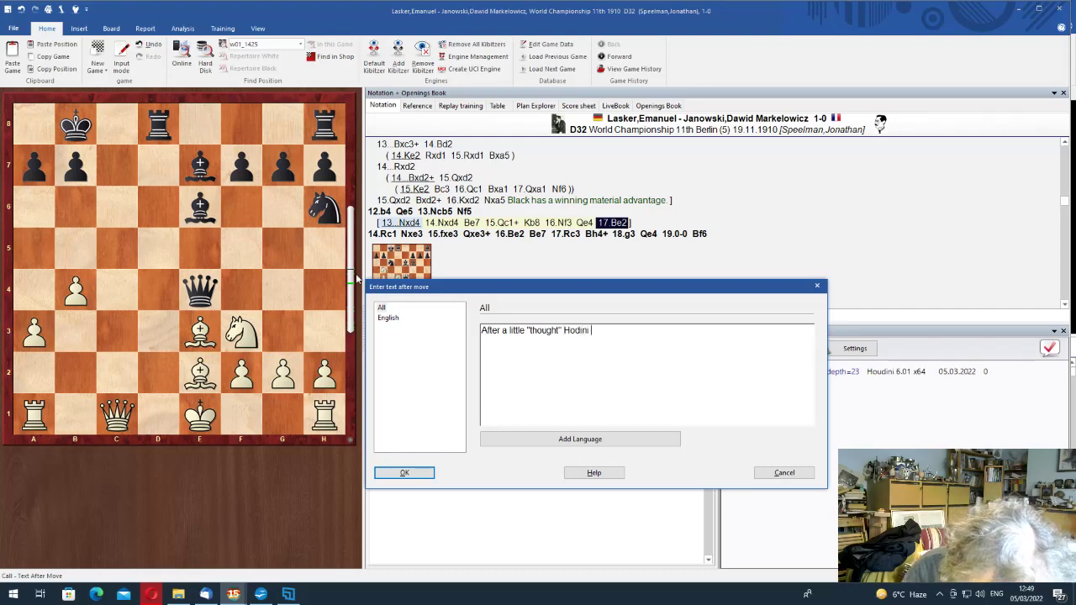
text(gives Bd)
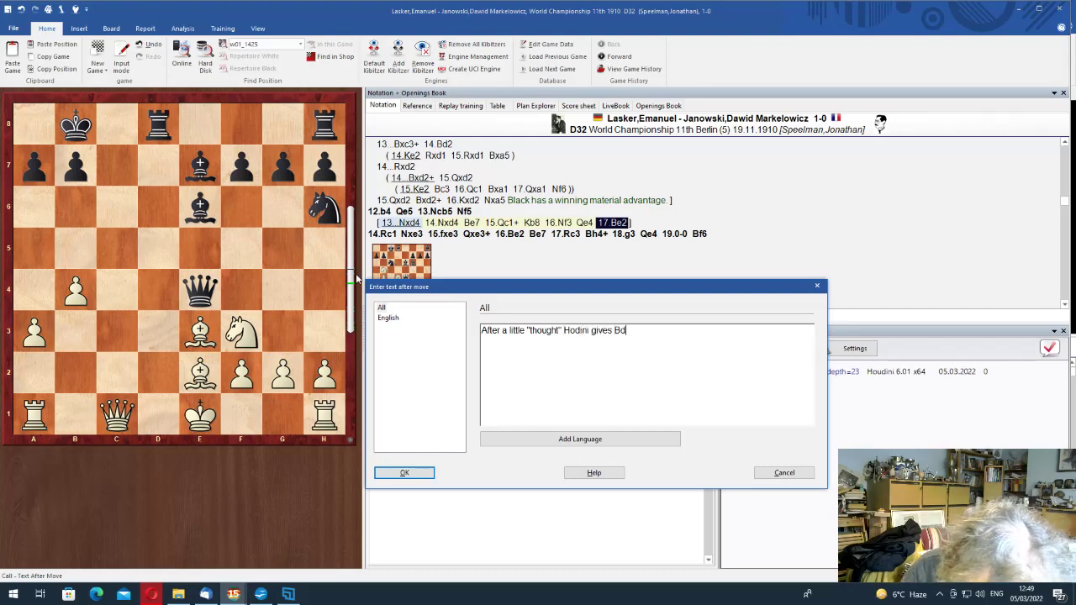
text(5 as )
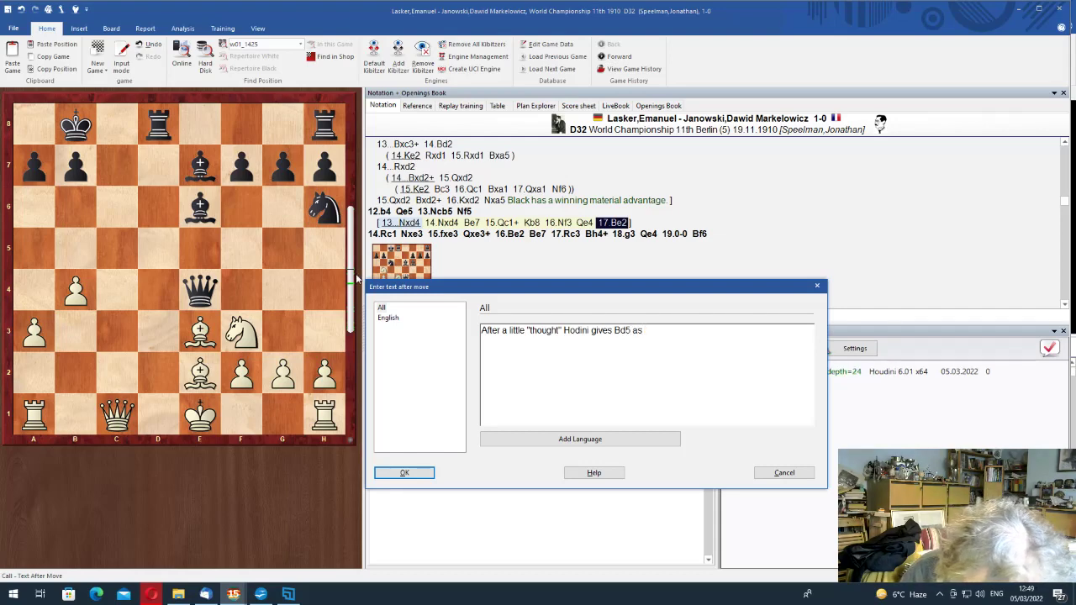
text(b)
key(BackSpace)
text(cklear advantage bbut at least)
Correct the comment's misspelled engine name to "Houdini" and the misspelled adjective to "clear"
key(Left)
key(Left)
key(Left)
key(Left)
key(Left)
key(Left)
key(Left)
key(Left)
key(Left)
key(Left)
key(Left)
key(Left)
key(Left)
key(Left)
key(Left)
key(Left)
key(Left)
key(Left)
key(Left)
key(Left)
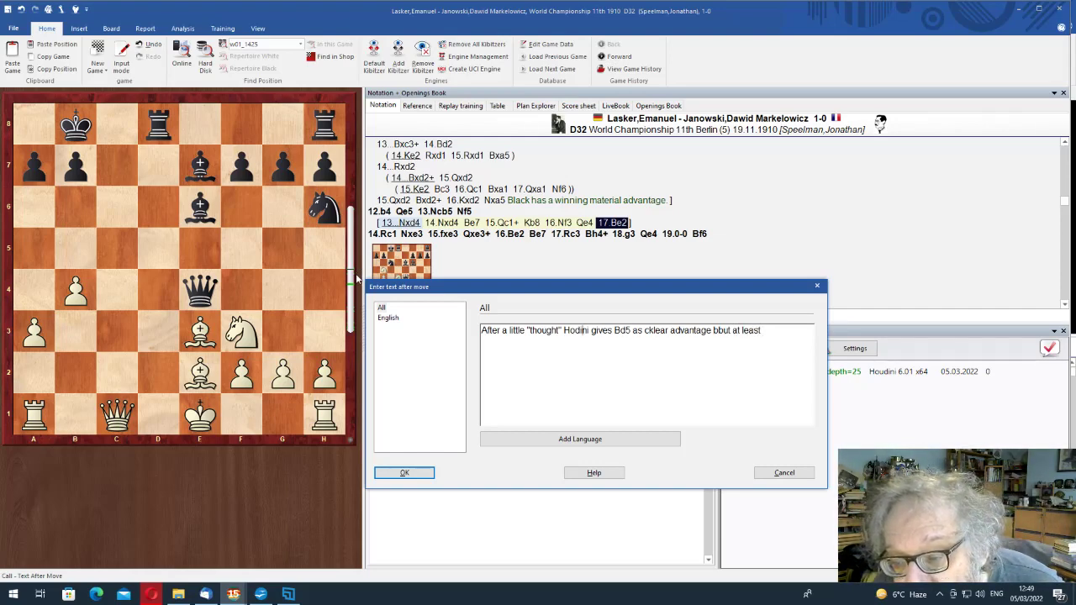
key(Left)
key(Left)
key(Left)
key(Left)
key(Left)
key(Left)
key(Left)
key(Left)
key(Left)
key(Left)
key(Left)
key(Left)
key(Left)
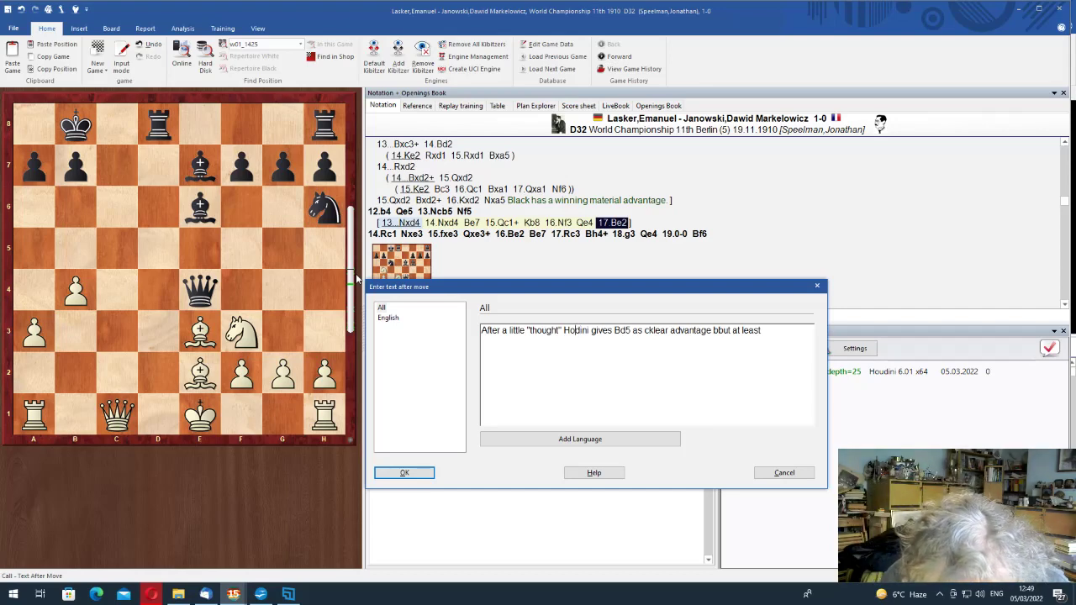
text(u)
key(Right)
key(Right)
key(Right)
key(Right)
key(Right)
key(Right)
key(Right)
key(Right)
key(Right)
key(Right)
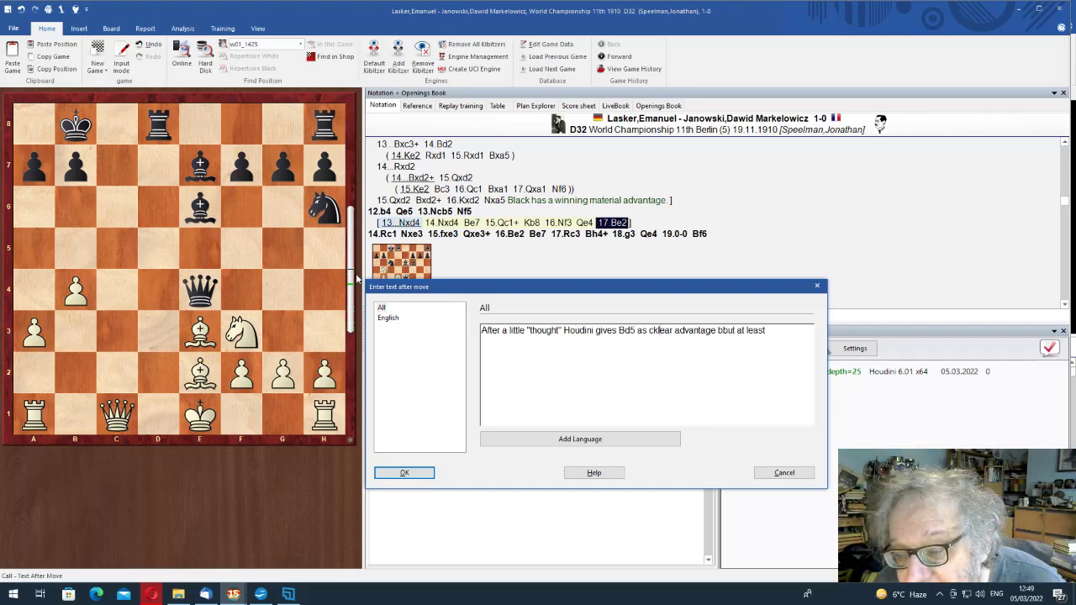
key(BackSpace)
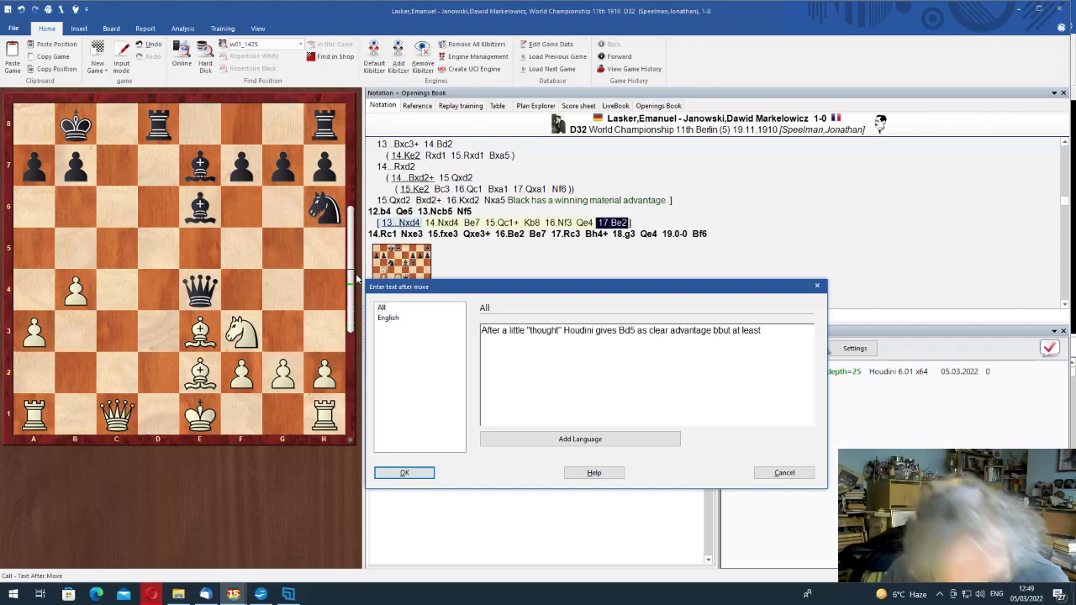
Finish the comment with "White can fight.", correct the typos in "but" and "White", and confirm the text
text(Whiote can fi)
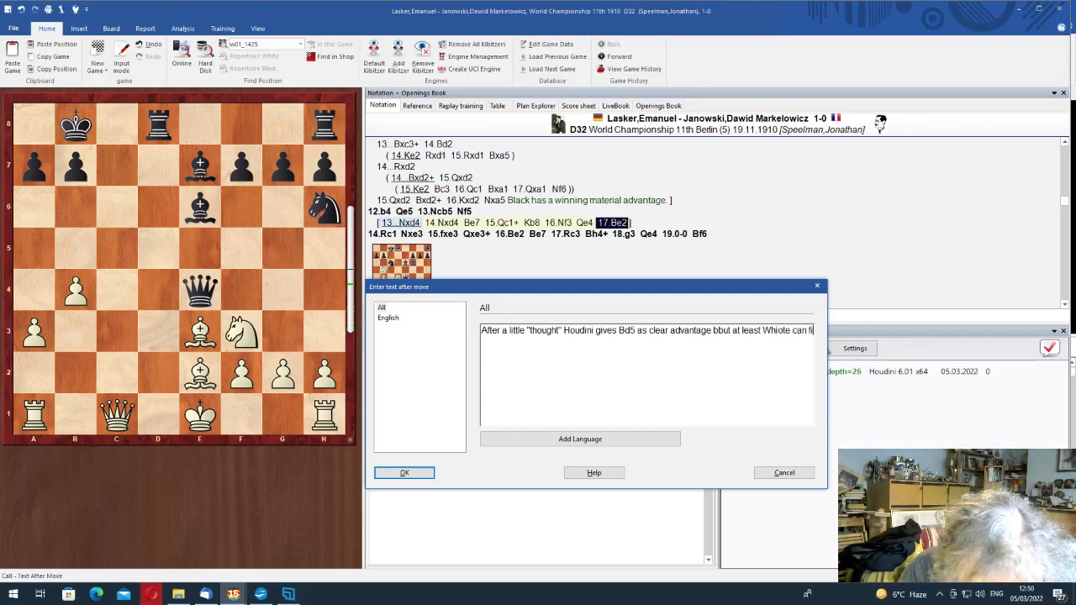
text(ght.)
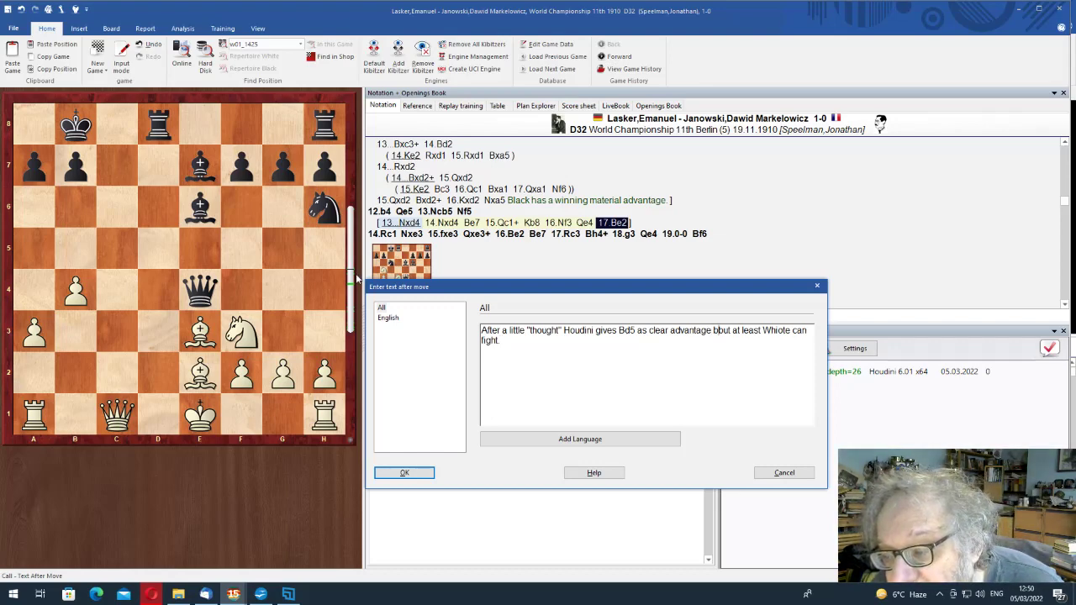
key(BackSpace)
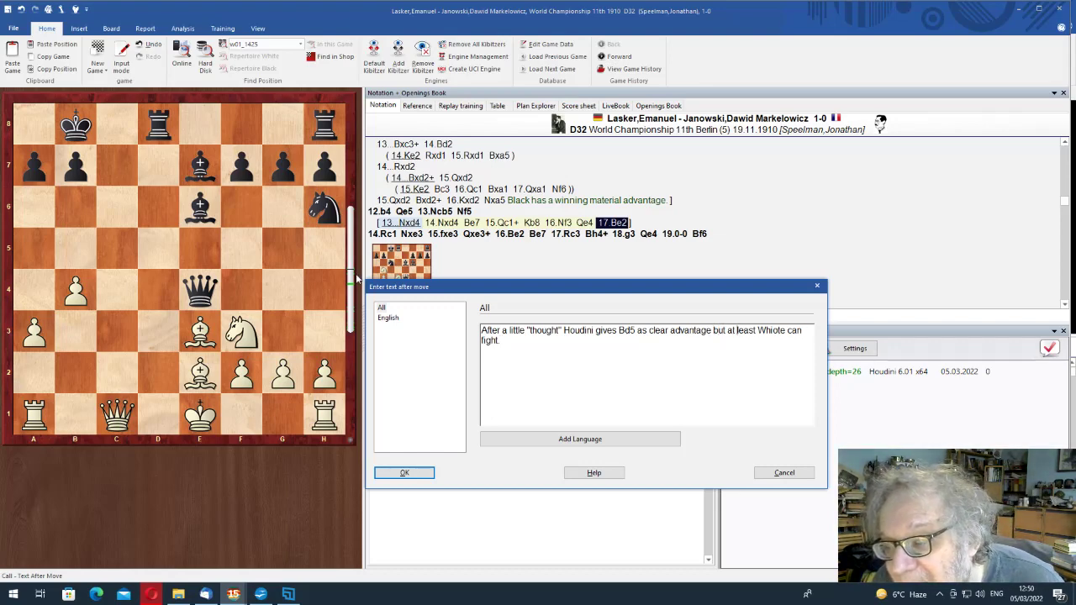
key(BackSpace)
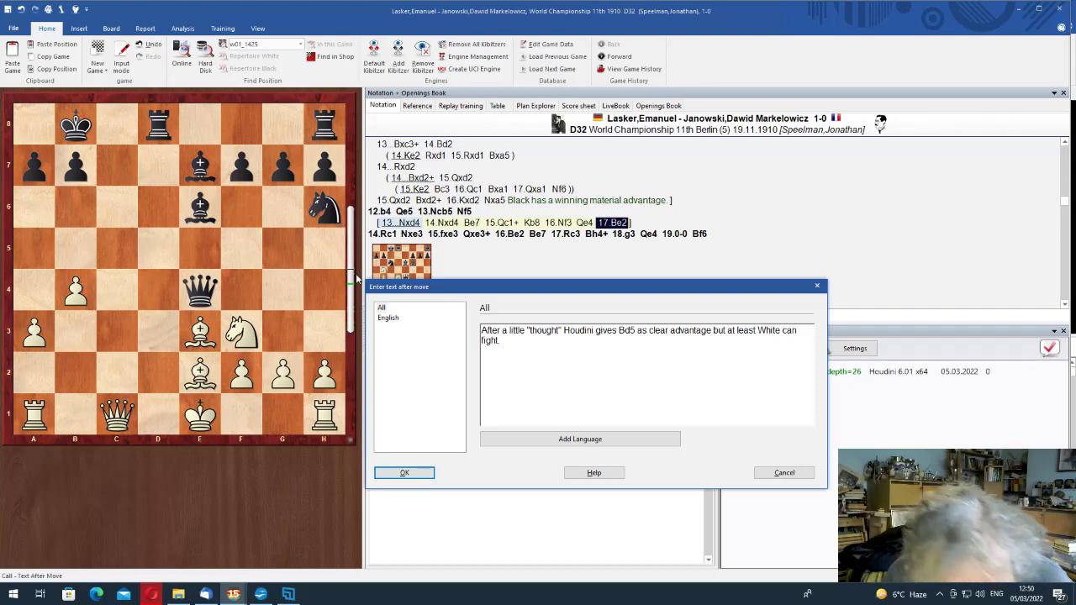
key(End)
key(Return)
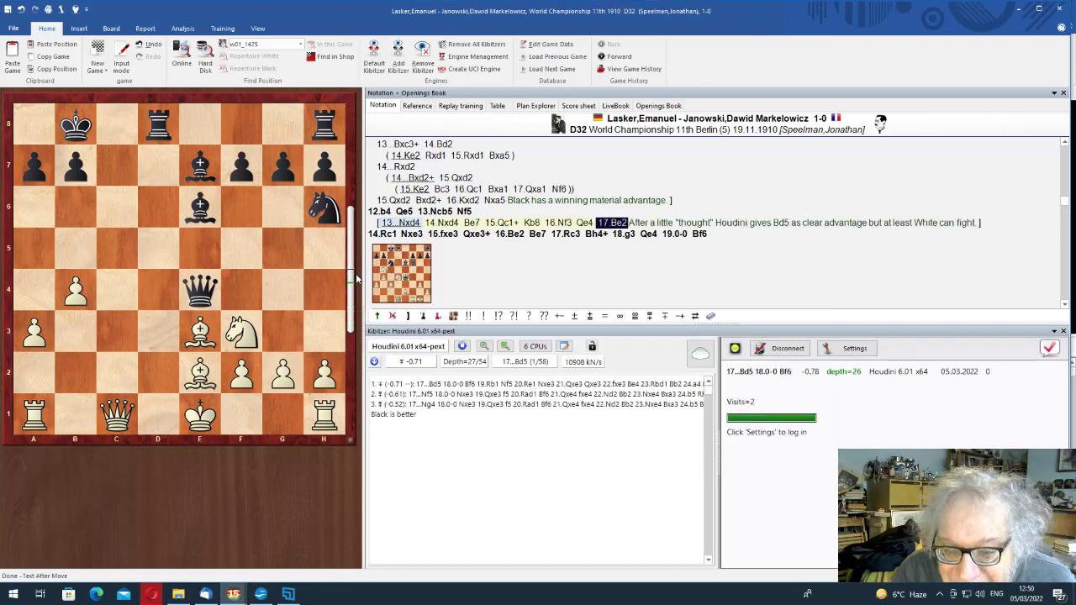
Save the game with its new comment and close the engine analysis
key(ctrl+s)
key(Return)
key(Escape)
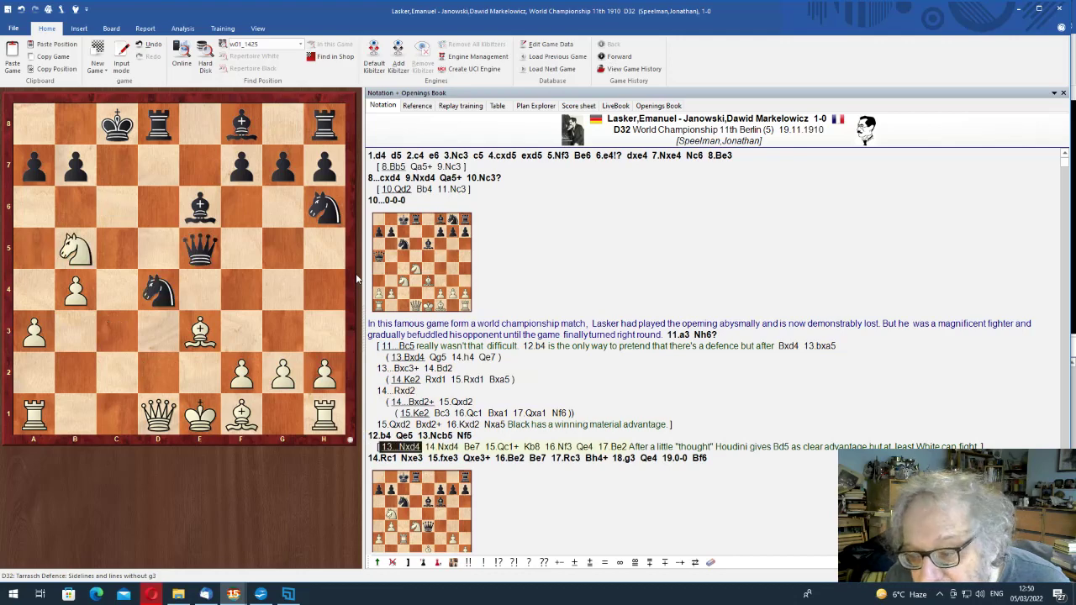
Return from the 13...Nxd4 variation to the main line and replay it from 14.Rc1 to 16.Be2
key(Left)
key(Right)
key(Return)
key(Right)
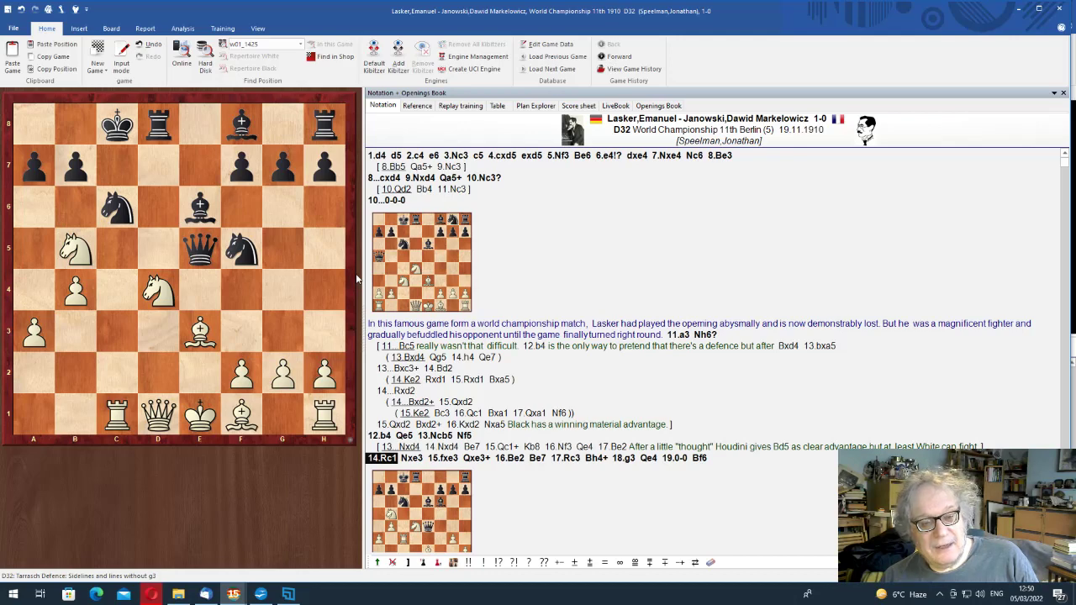
key(Right)
key(Right)
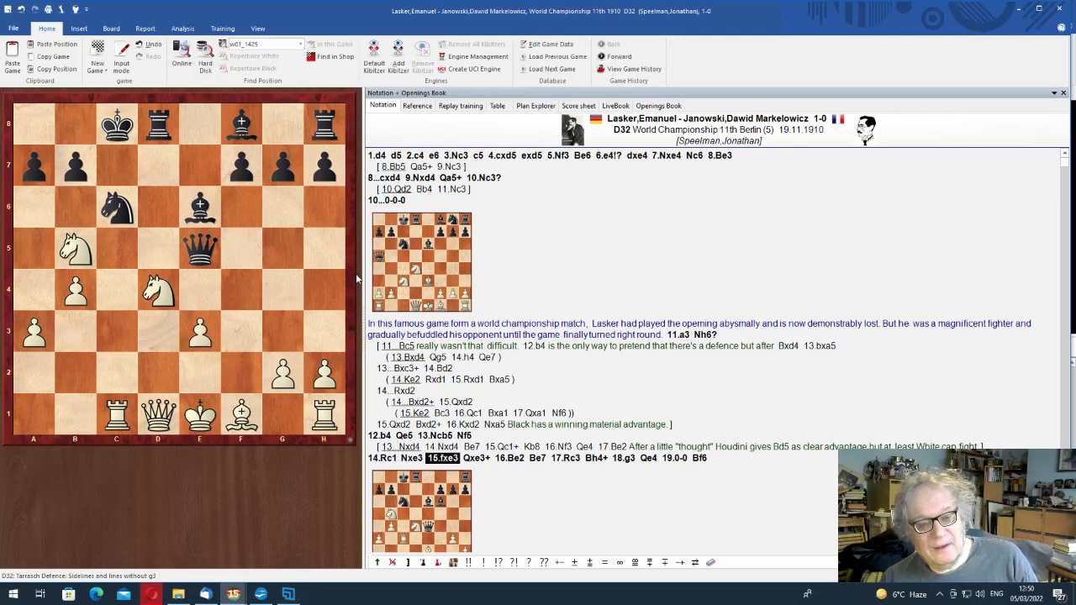
key(Right)
key(Right)
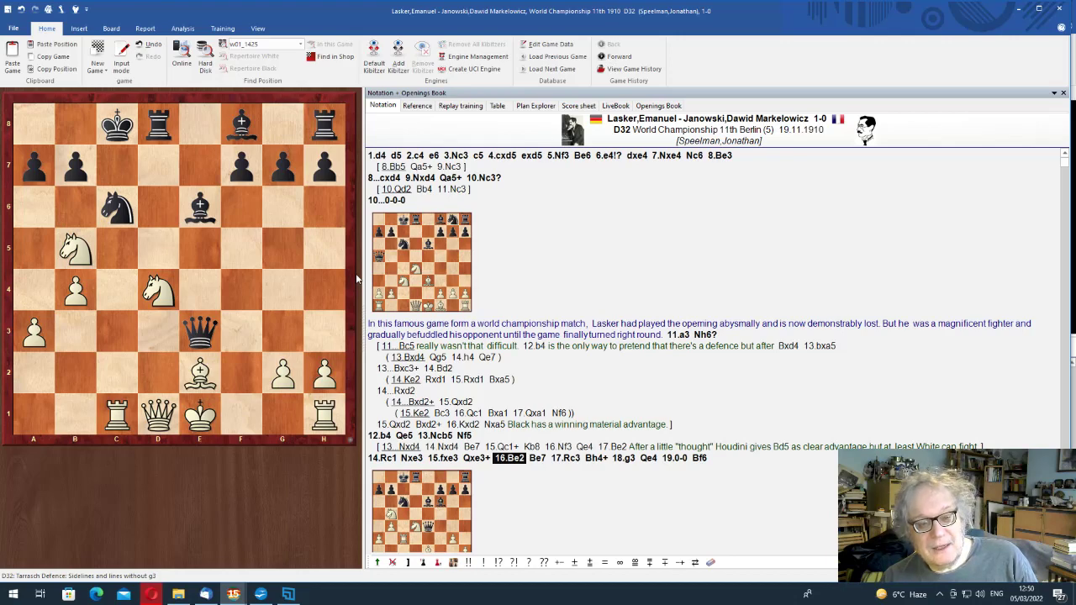
Replay the main line from 16...Be7 through 17.Rc3, Bh4+ and 18.g3 to 19...Bf6
key(Right)
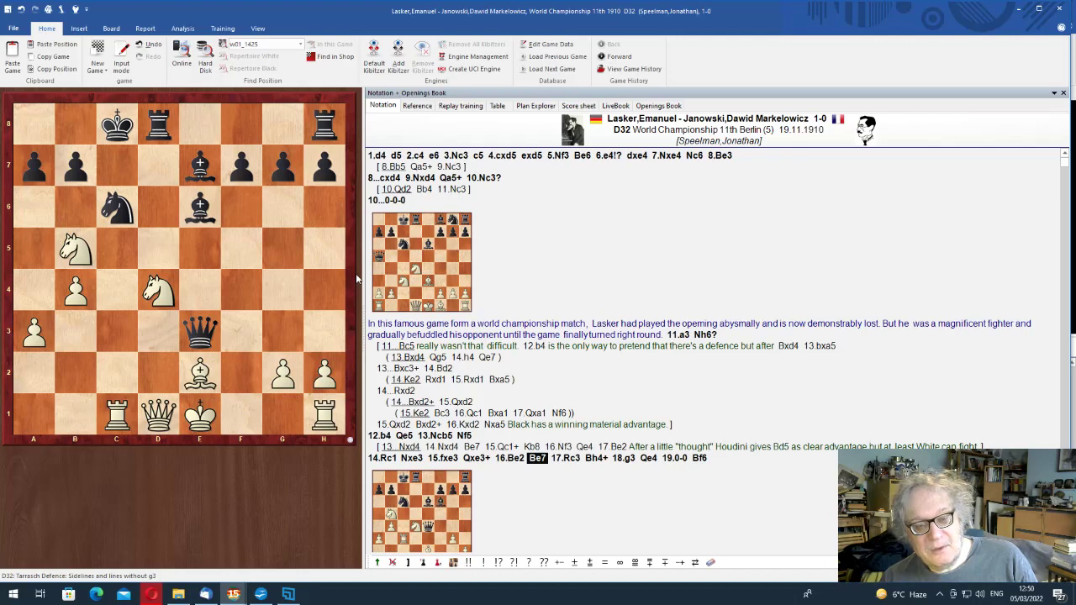
key(Left)
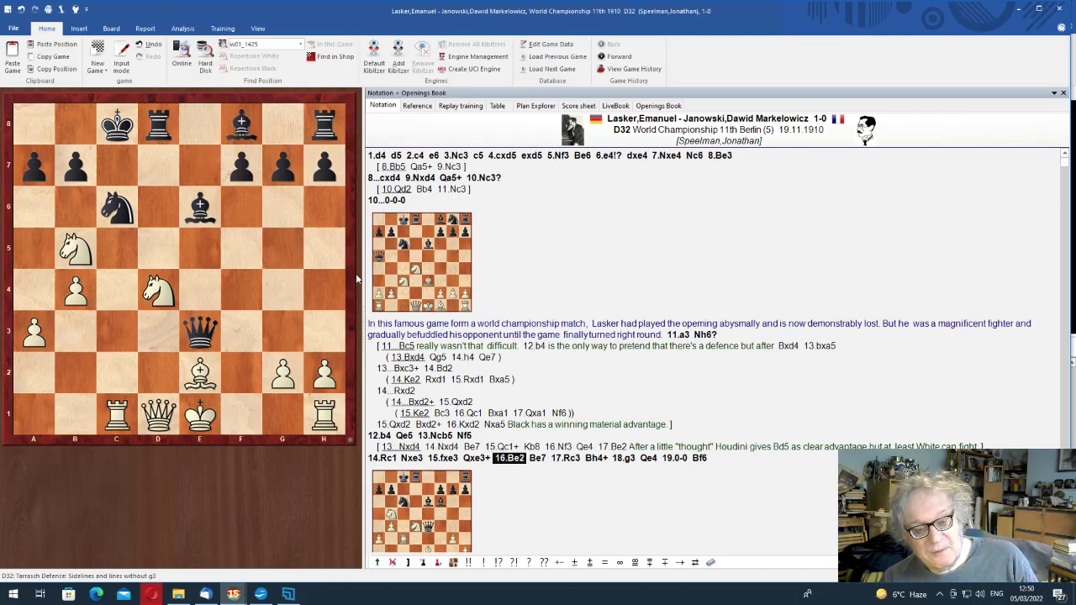
key(Right)
key(Right)
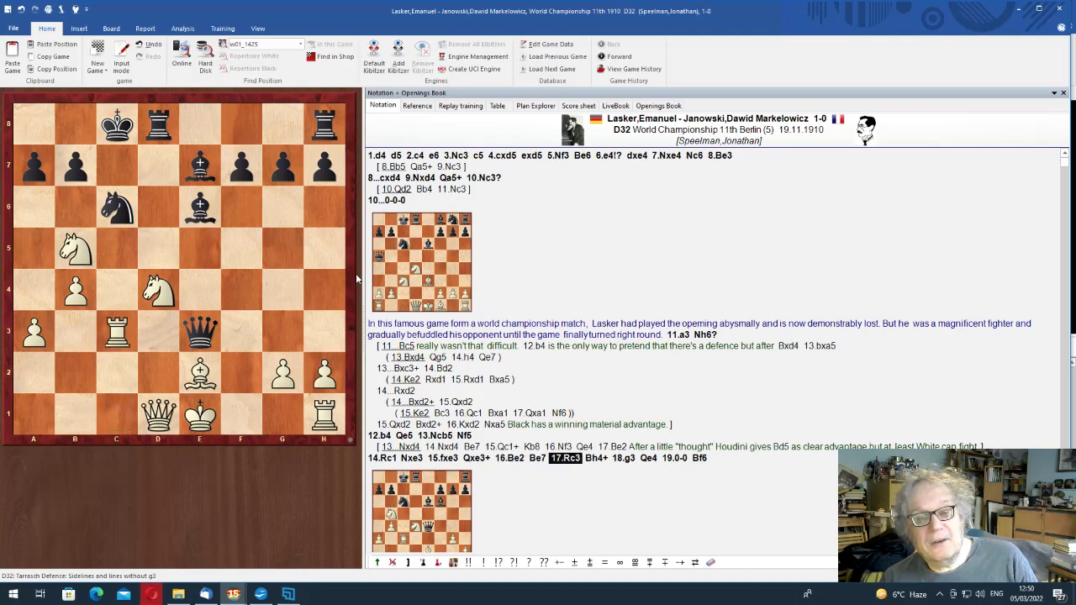
key(Right)
key(Right)
key(Right)
key(Right)
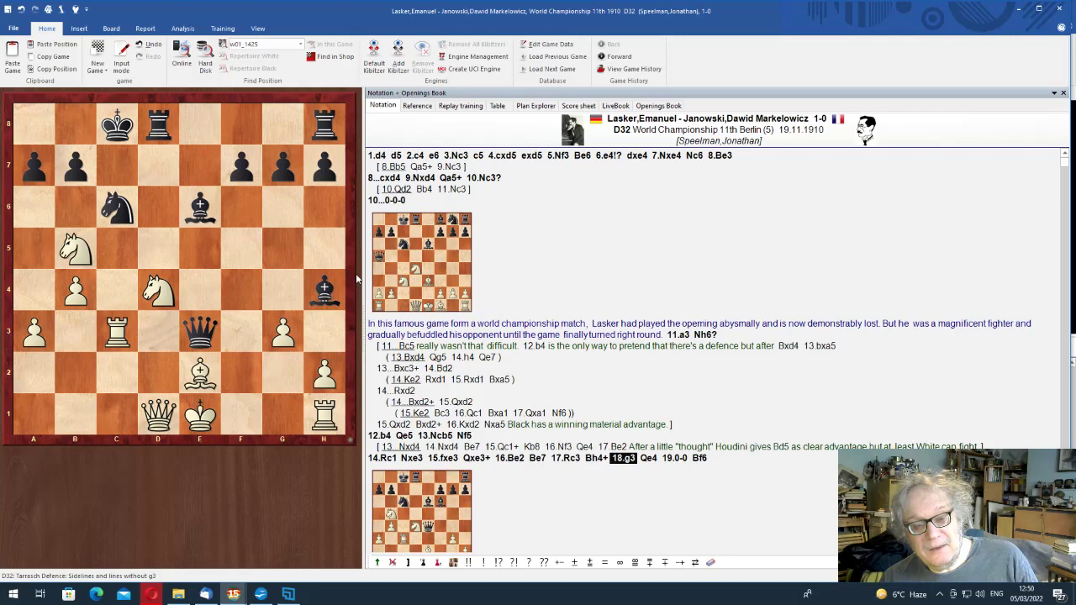
key(Right)
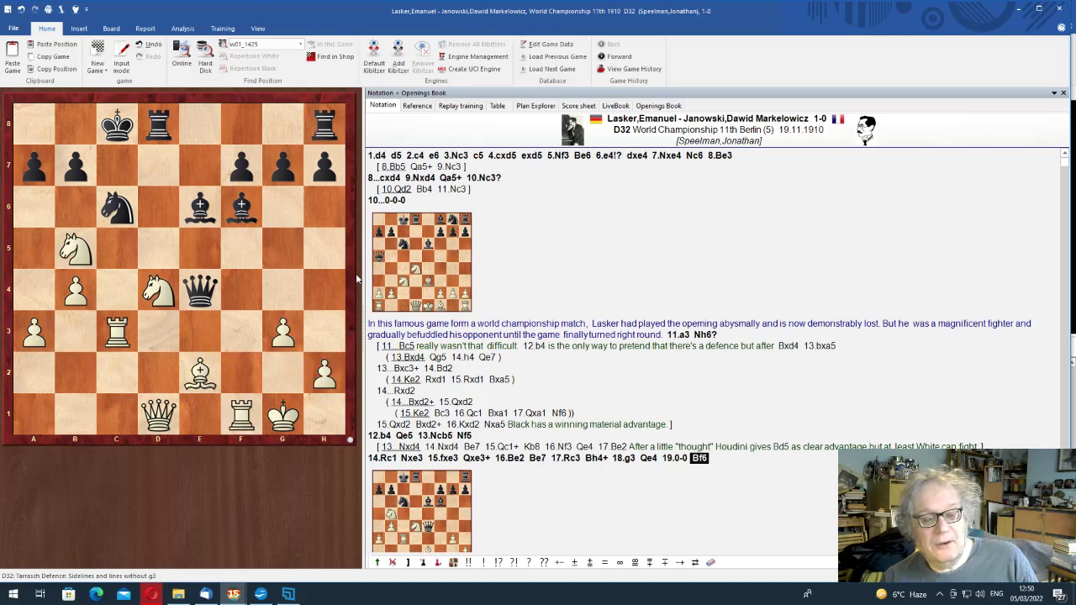
Play through the rook sacrifice 20.Rxf6! gxf6 and the follow-up 21.Bf3
key(Right)
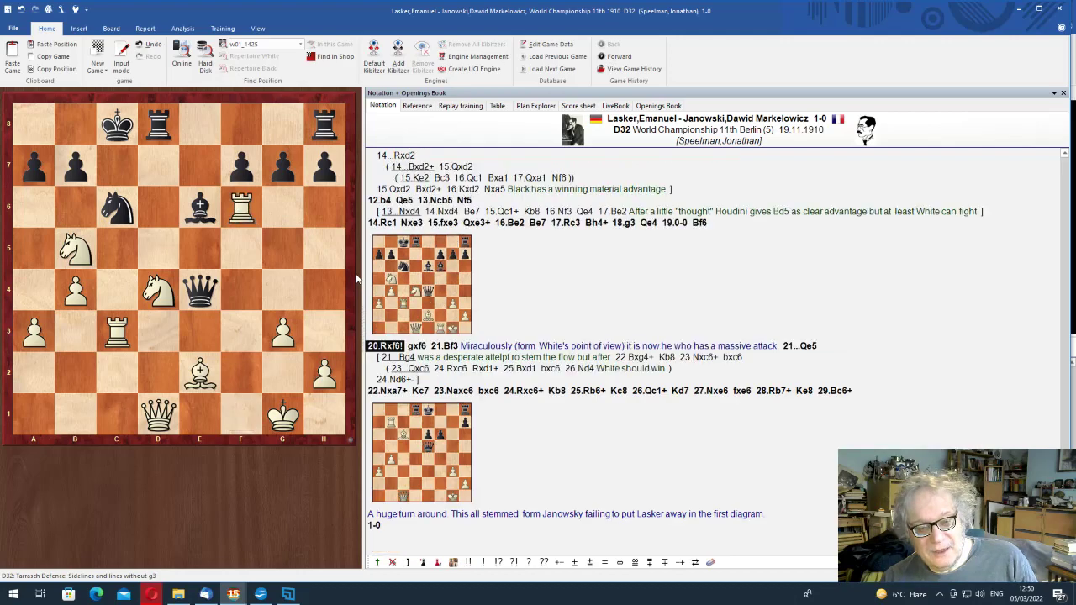
key(Right)
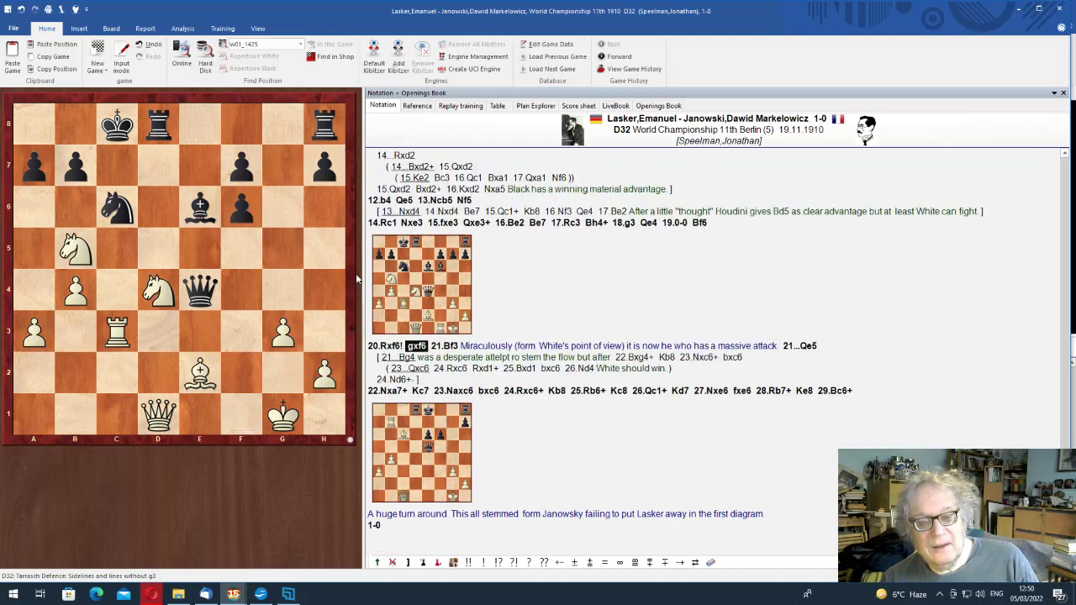
key(Right)
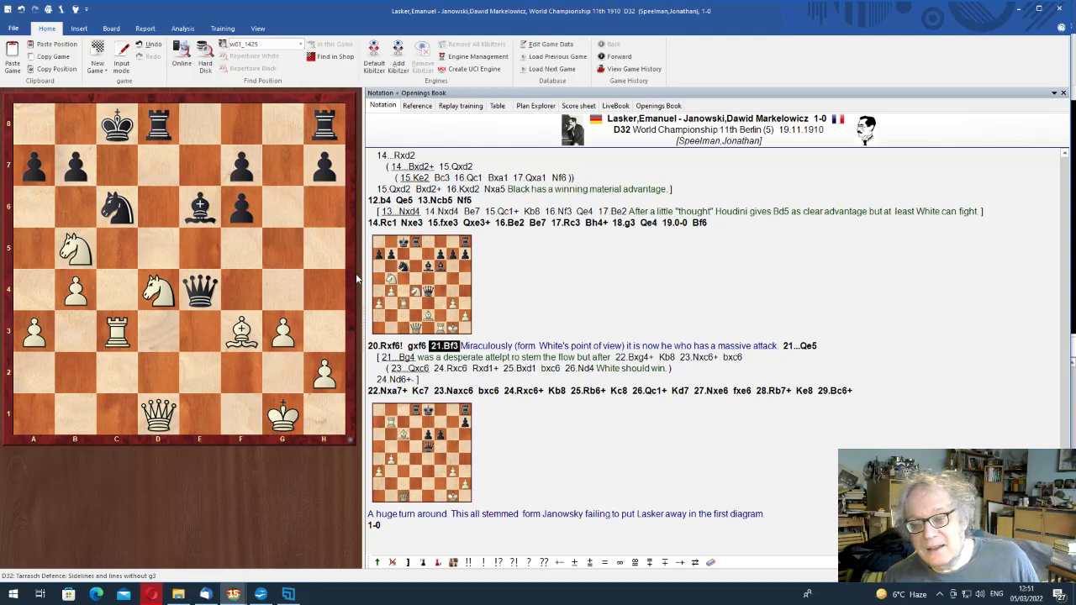
Enter the 21...Bg4 variation and replay it through 23.Nxc6+ bxc6 to 24.Nd6+
key(Right)
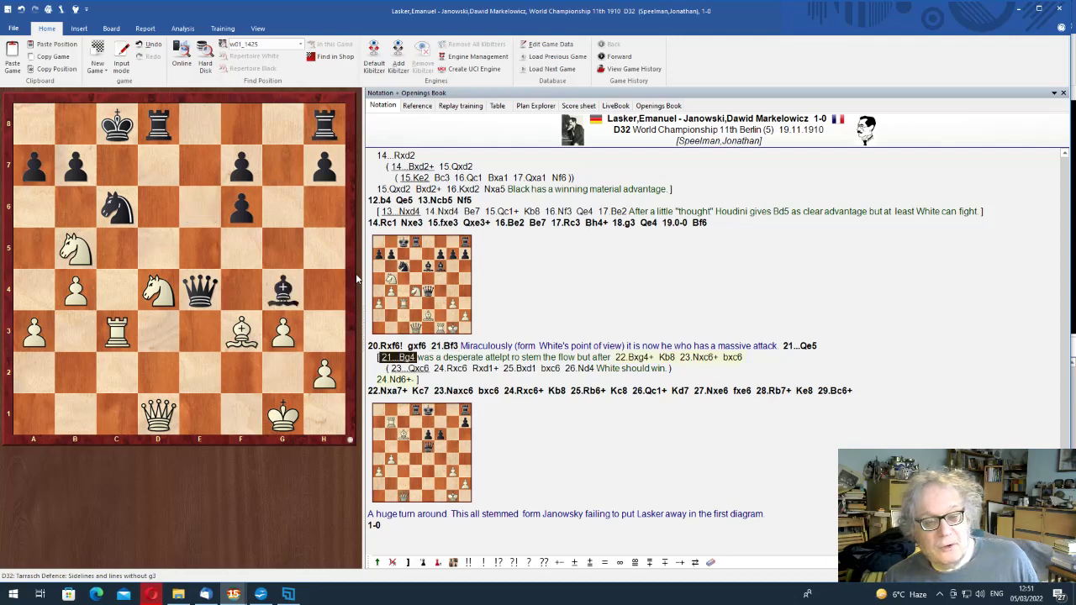
key(Right)
key(Right)
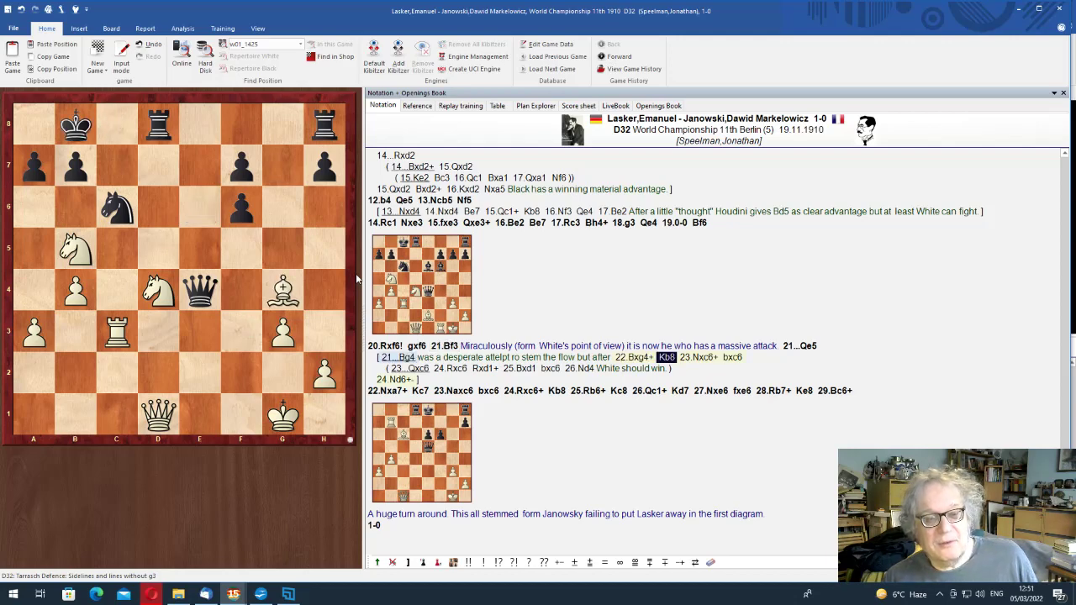
key(Right)
key(Right)
key(Return)
key(Right)
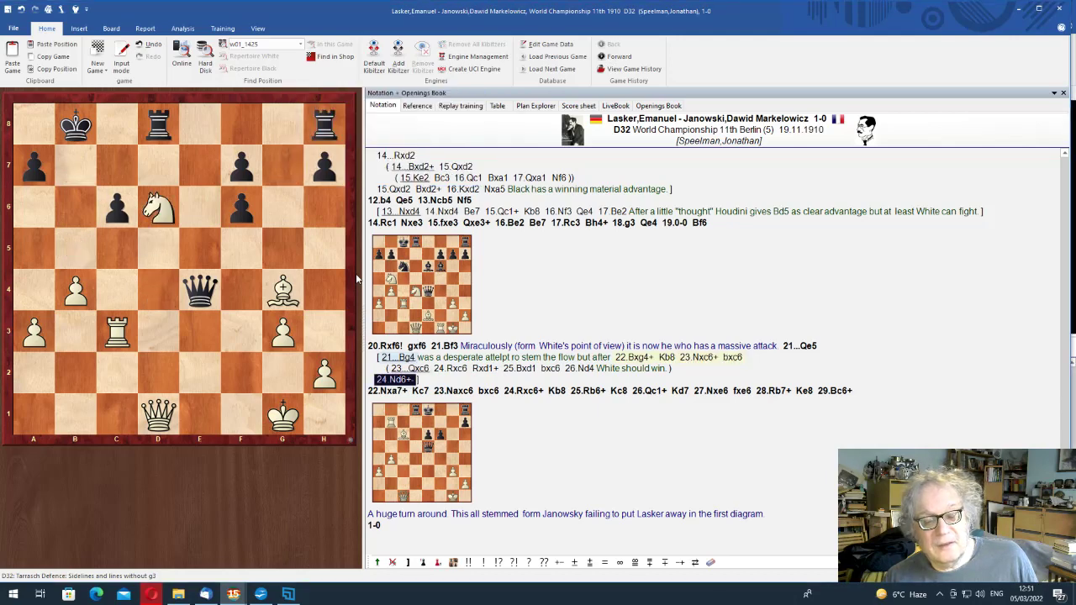
Go back to 23.Nxc6+ and play through the 23...Qxc6 sub-variation to 26.Nd4
key(Left)
key(Left)
key(Right)
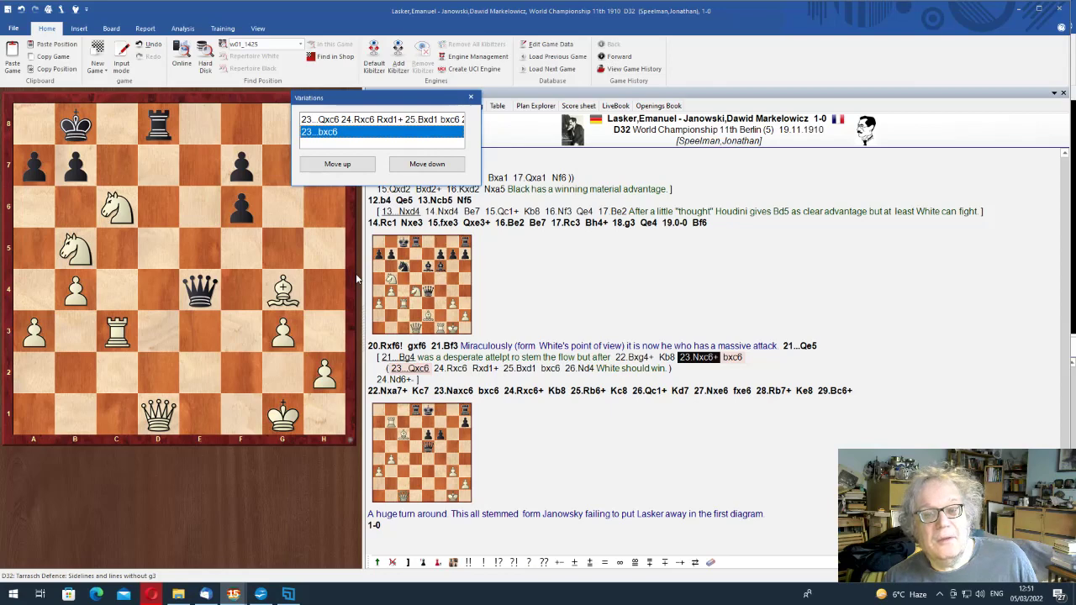
key(Up)
key(Return)
key(Right)
key(Right)
key(Right)
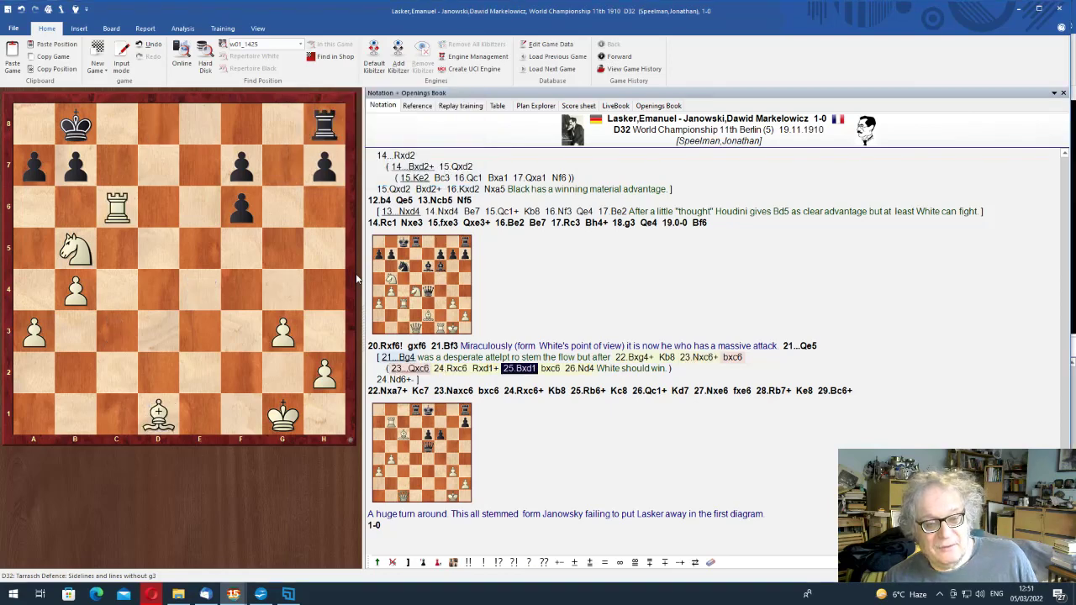
key(Right)
key(Right)
Step back out of the 21...Bg4 variation and return to the main line at 21...Qe5
key(Left)
key(Left)
key(Left)
key(Left)
key(Left)
key(Left)
key(Left)
key(Left)
key(Left)
key(Left)
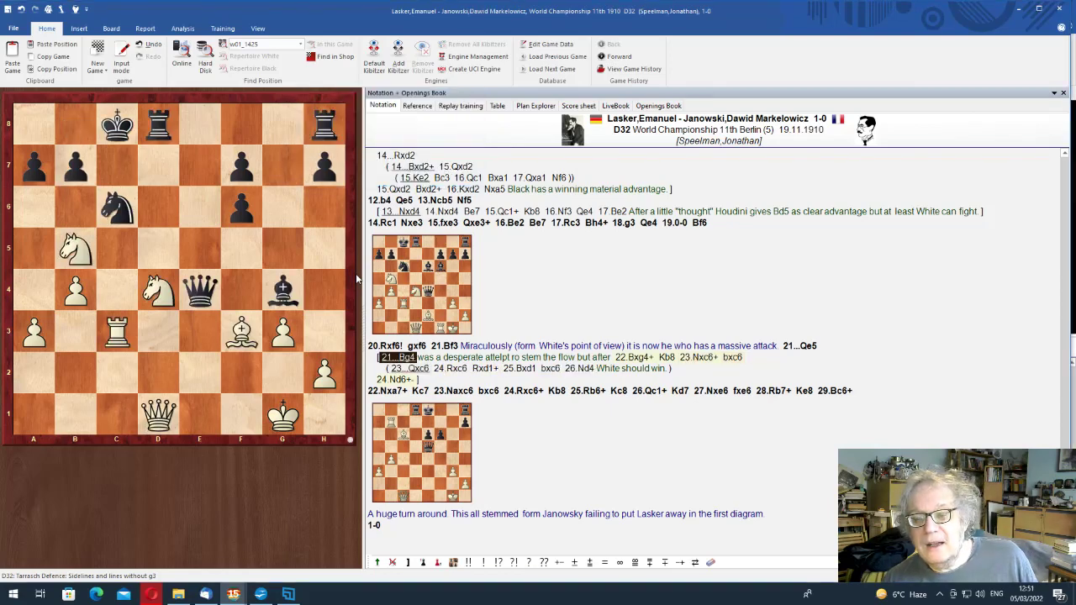
key(Right)
key(Right)
key(Right)
key(Right)
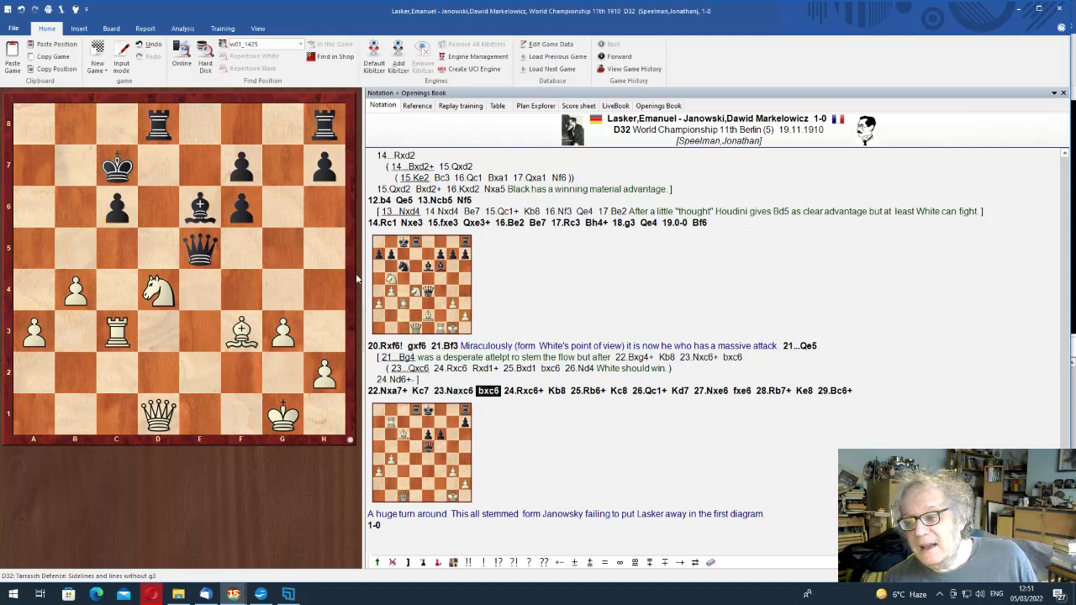
key(Left)
key(Left)
key(Left)
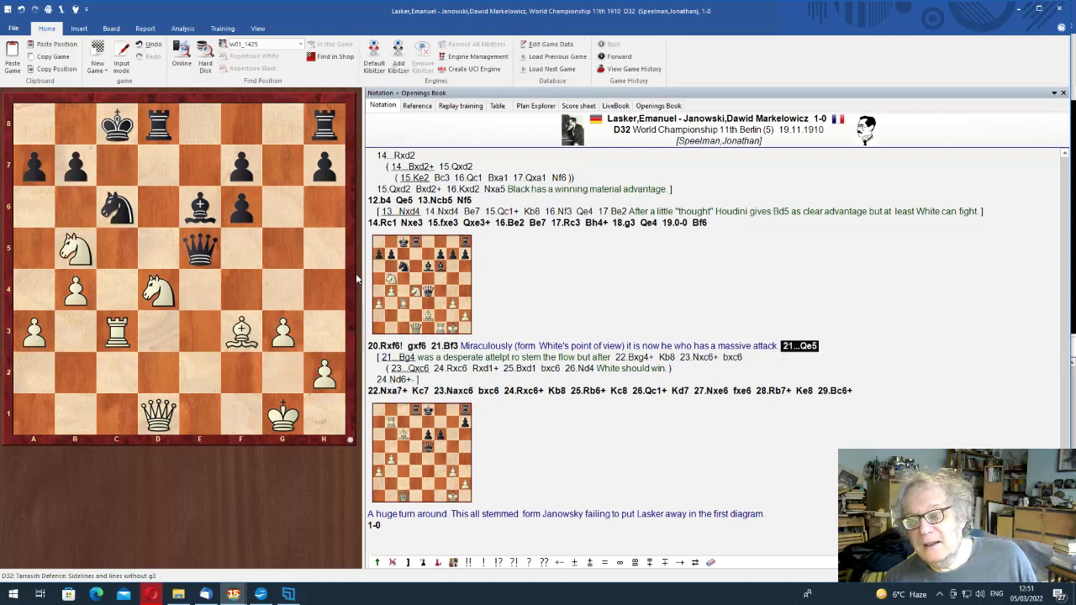
Replay the main line from 22.Nxa7+ through 23.Naxc6 and 24.Rxc6+ to 25.Rb6+
key(Right)
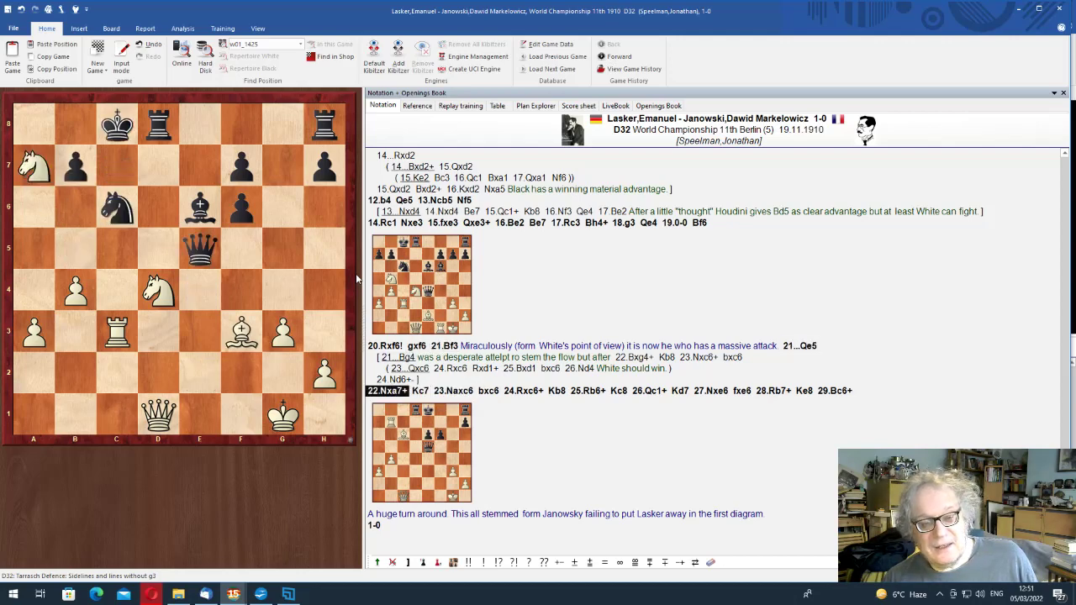
key(Right)
key(Right)
key(Right)
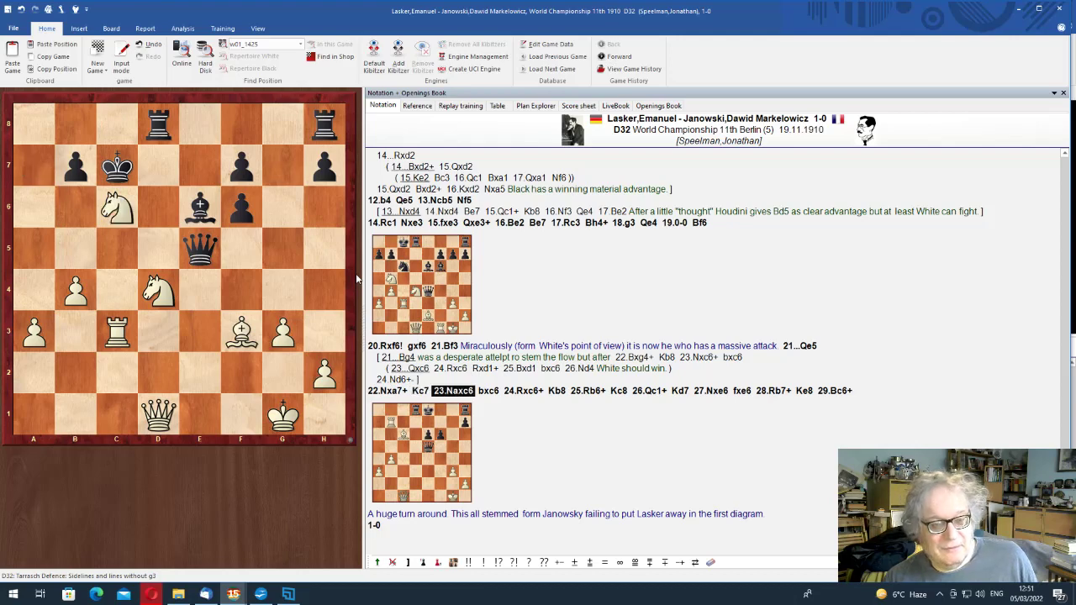
key(Right)
key(Right)
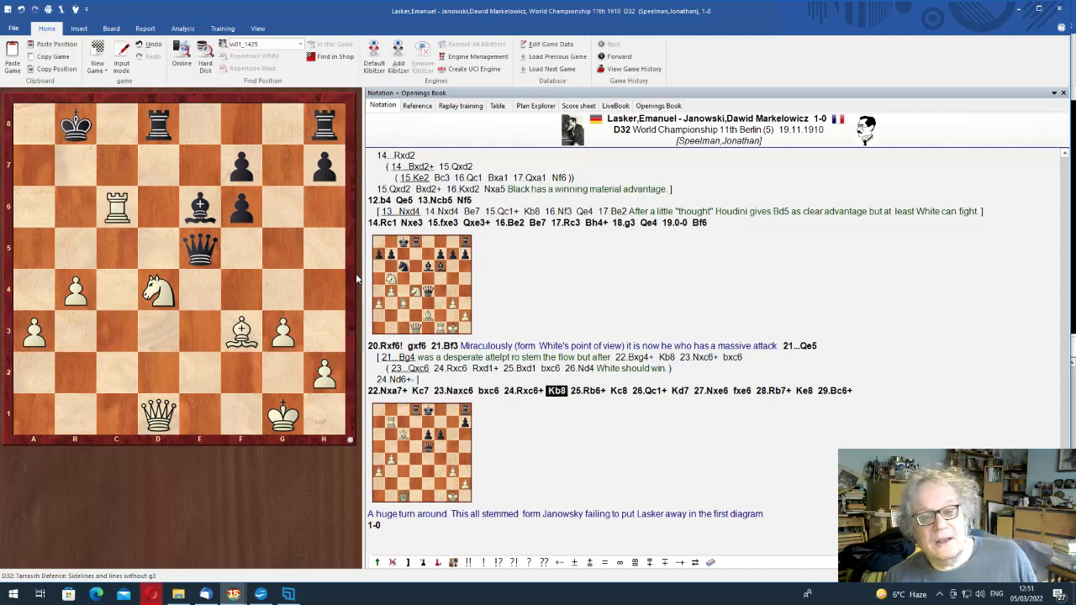
key(Right)
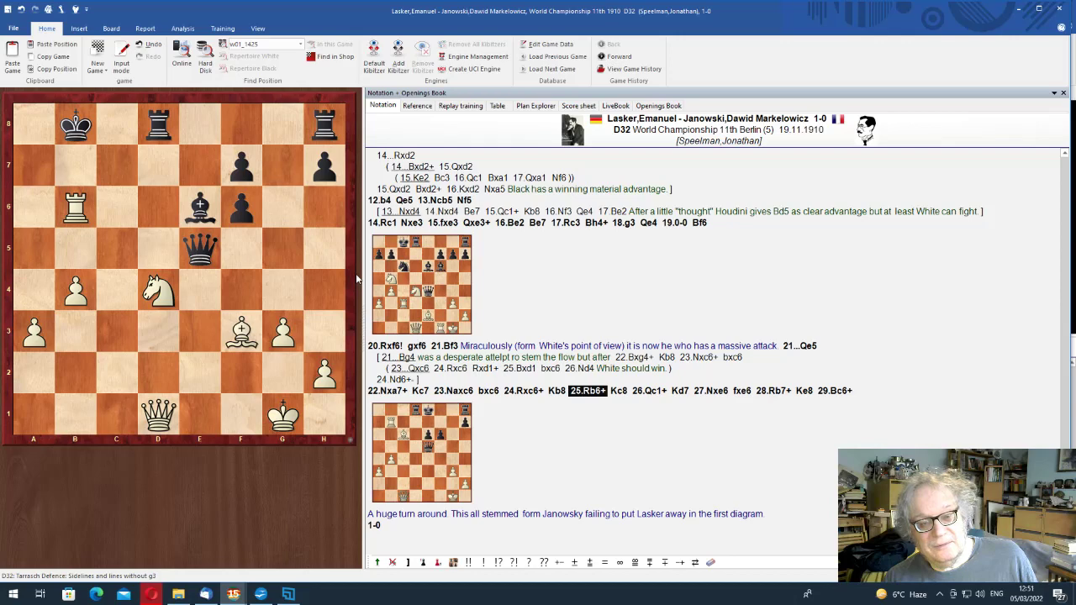
Replay the closing moves from 25...Kc8 through 27.Nxe6 to the final 29.Bc6+
key(Right)
key(Right)
key(Right)
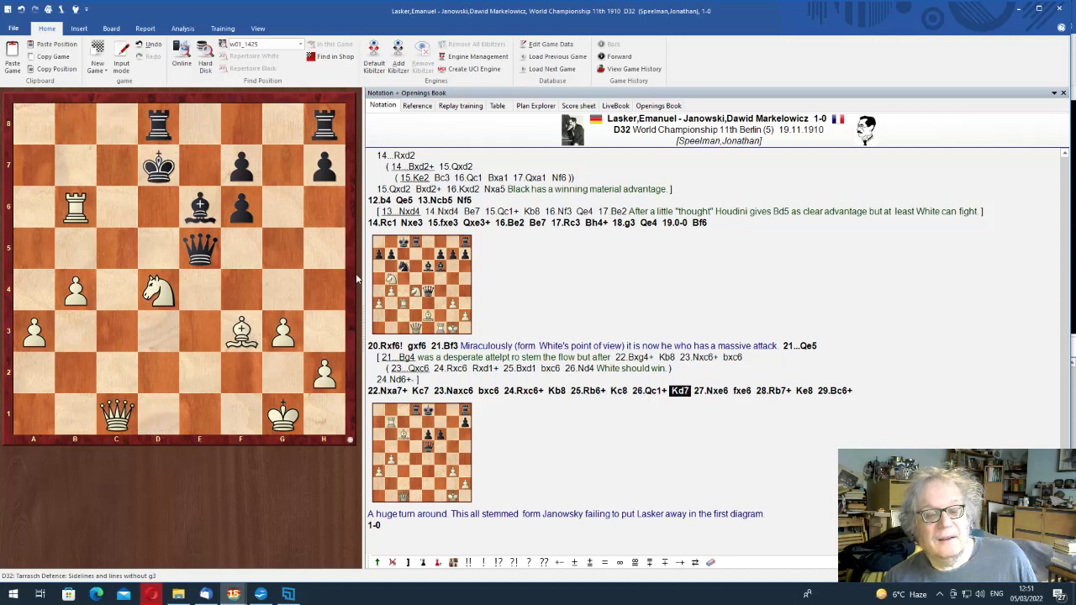
key(Right)
key(Right)
key(Right)
key(Right)
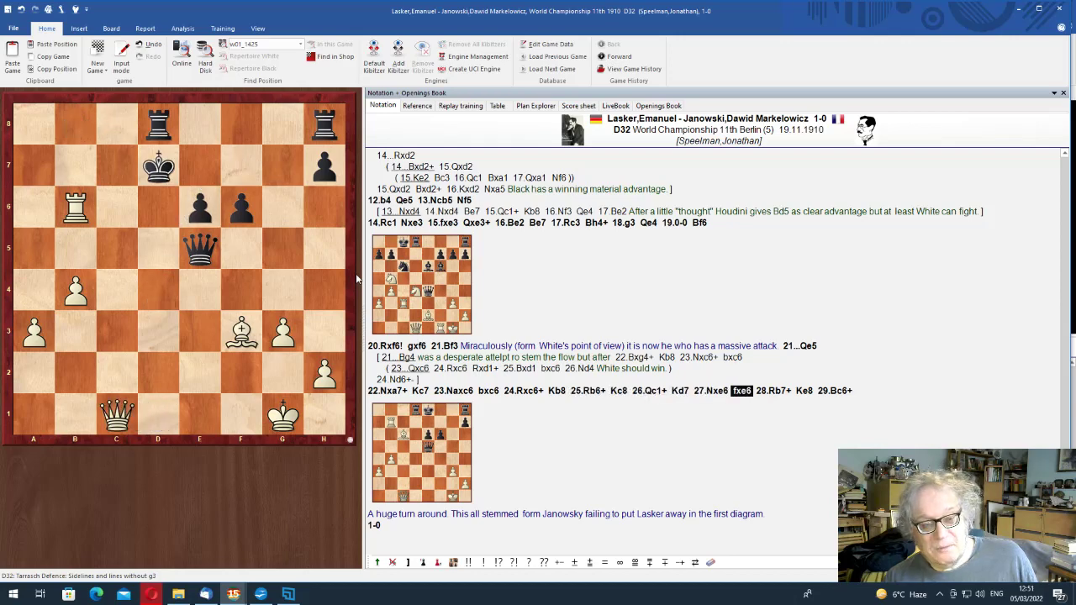
key(Right)
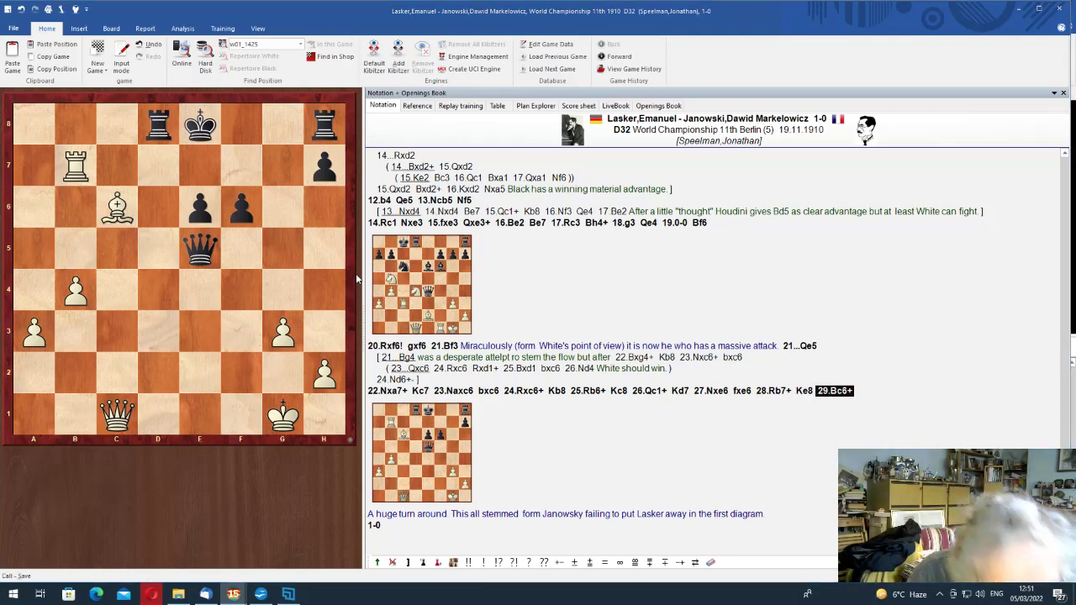
Save the game and go back to the position after 10...0-0-0
key(ctrl+s)
key(Return)
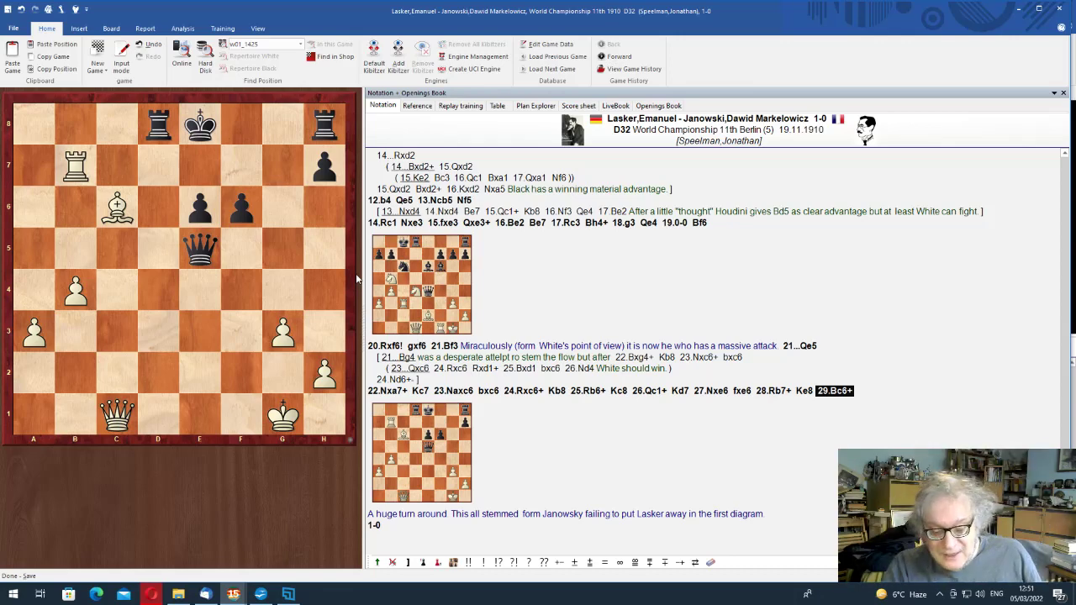
scroll(357, 279, up, 20)
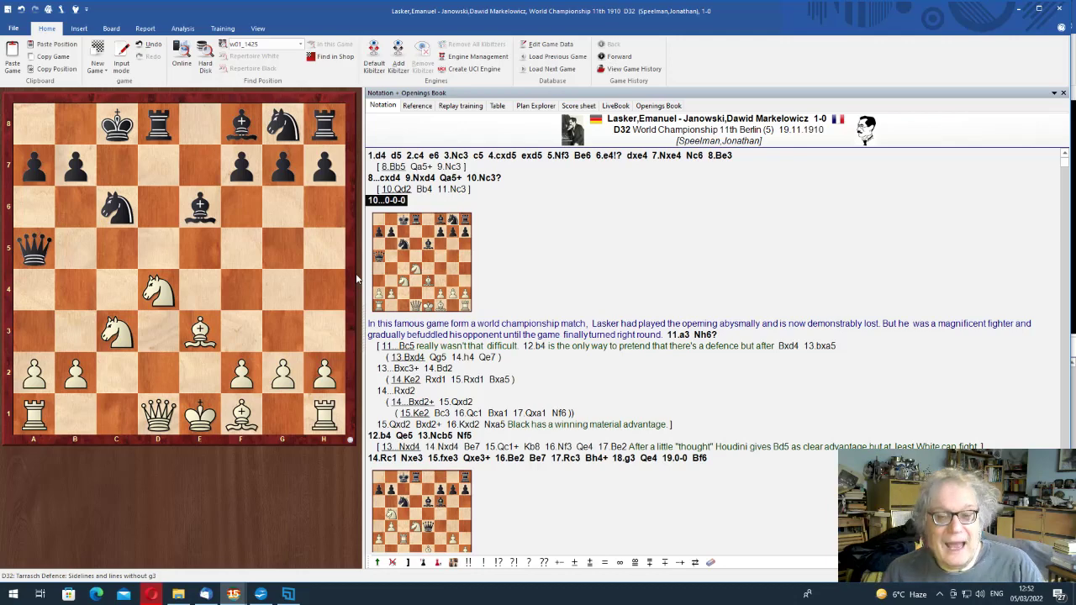
Close the game and the col165.pgn game list, and switch to the Agony_col165_06_03_22.odt document in OpenOffice Writer
key(Escape)
key(Escape)
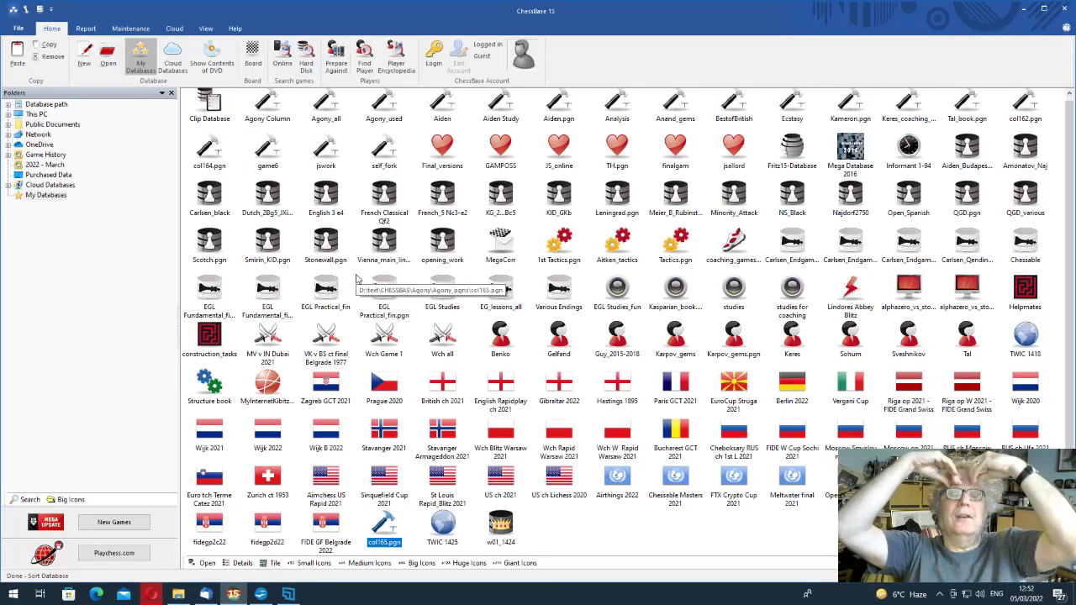
key(alt+Tab)
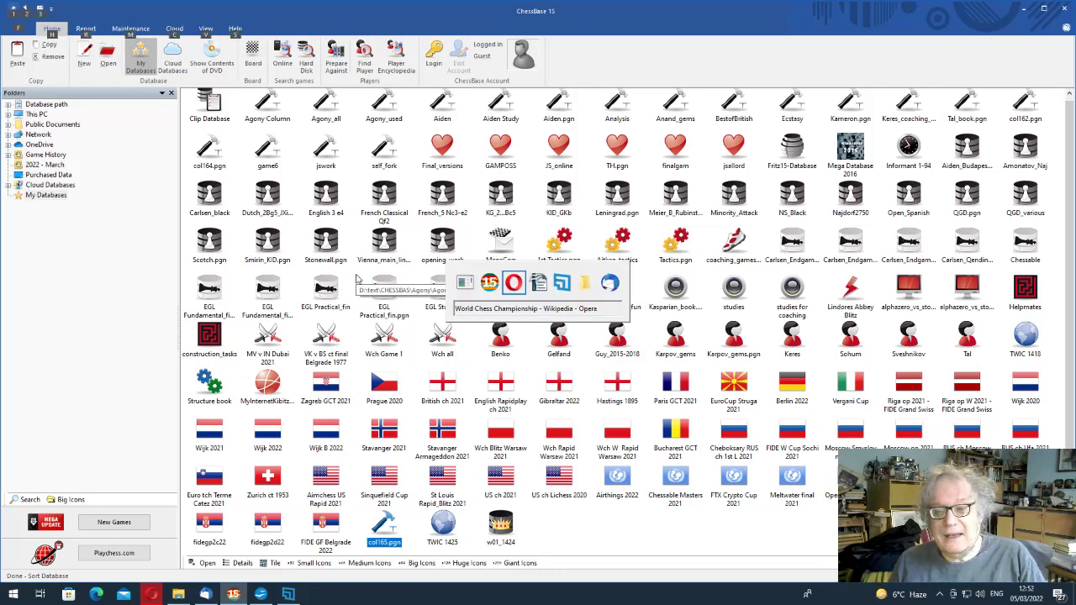
key(alt+Tab)
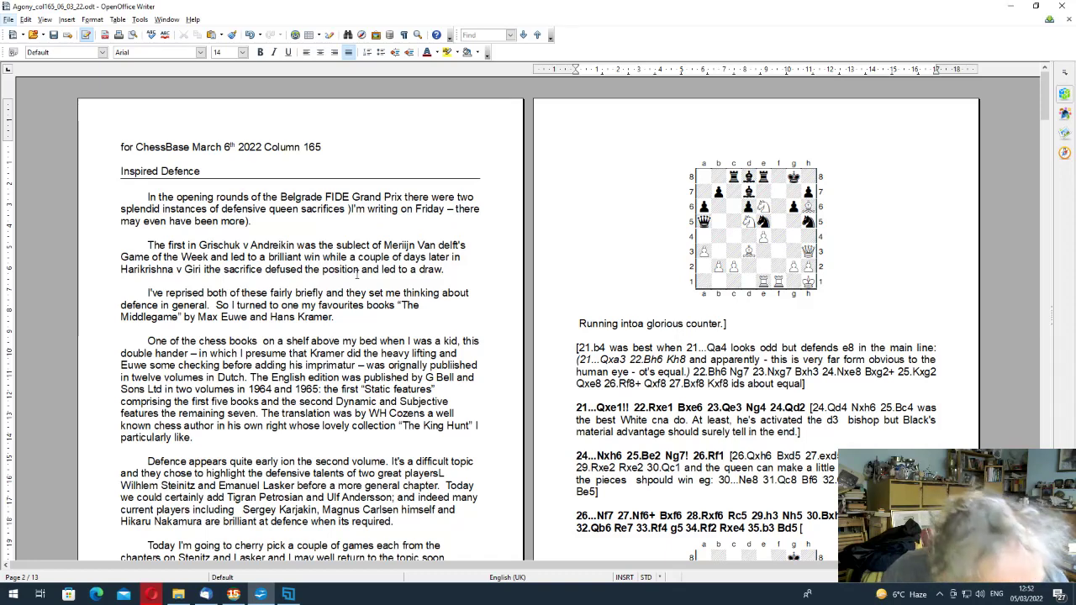
key(alt+Tab)
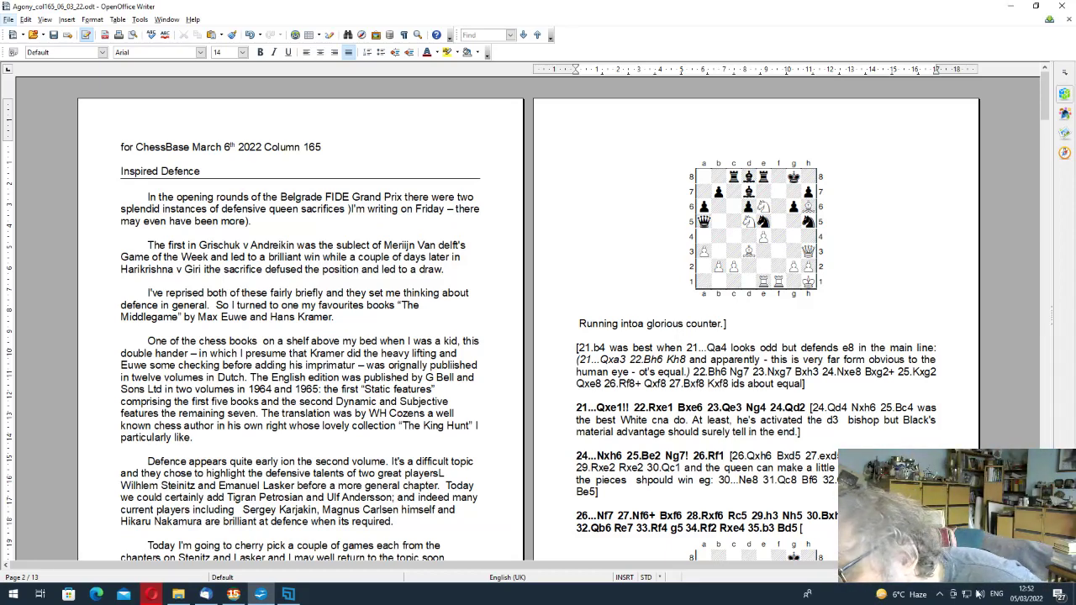
Open the system clock and calendar to check the time, and close it
click(1020, 598)
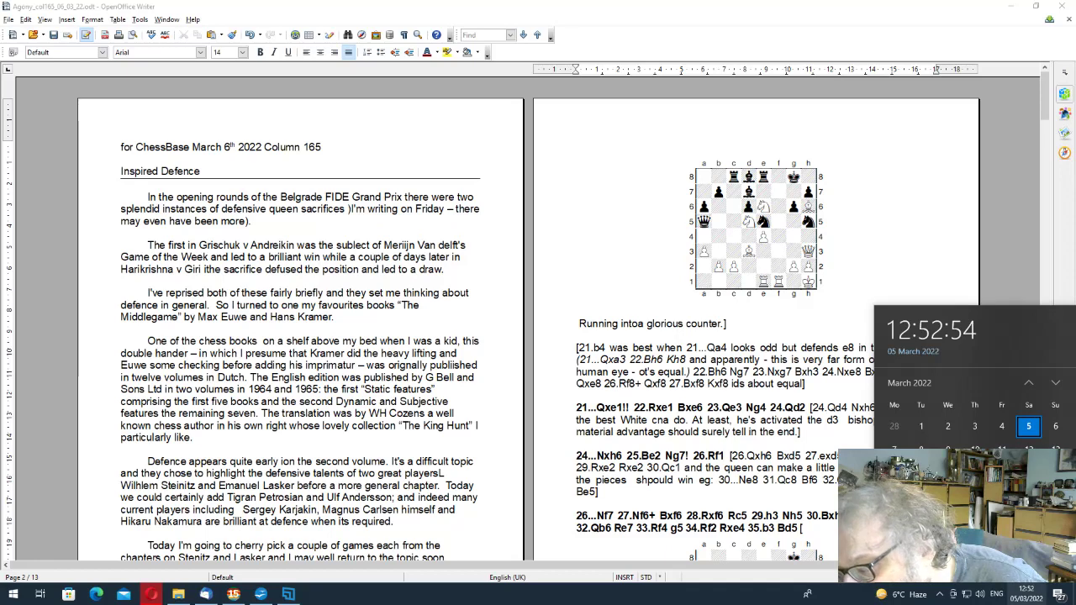
click(1027, 591)
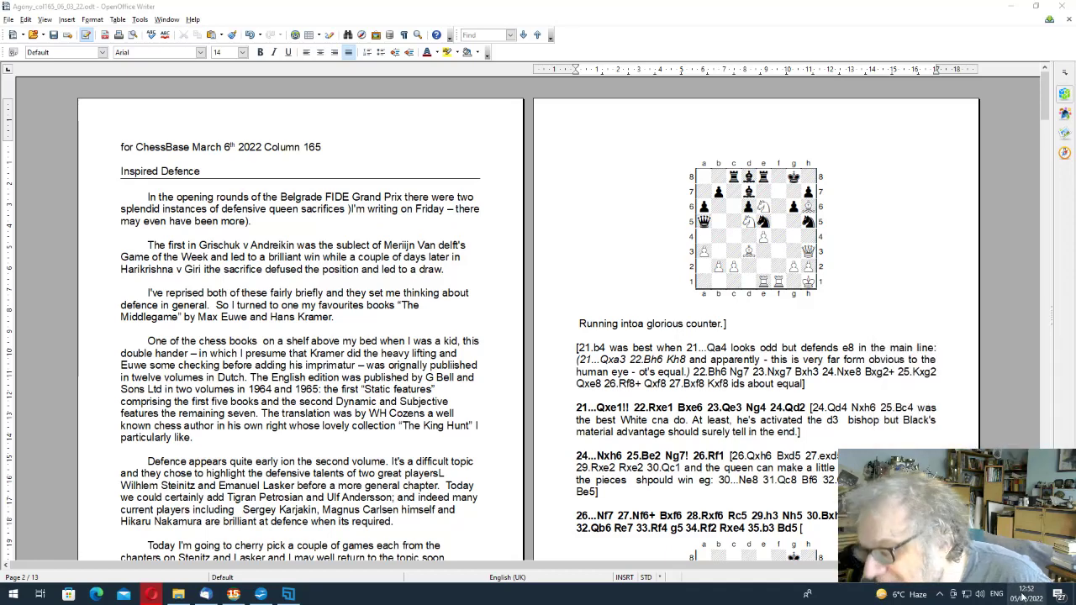